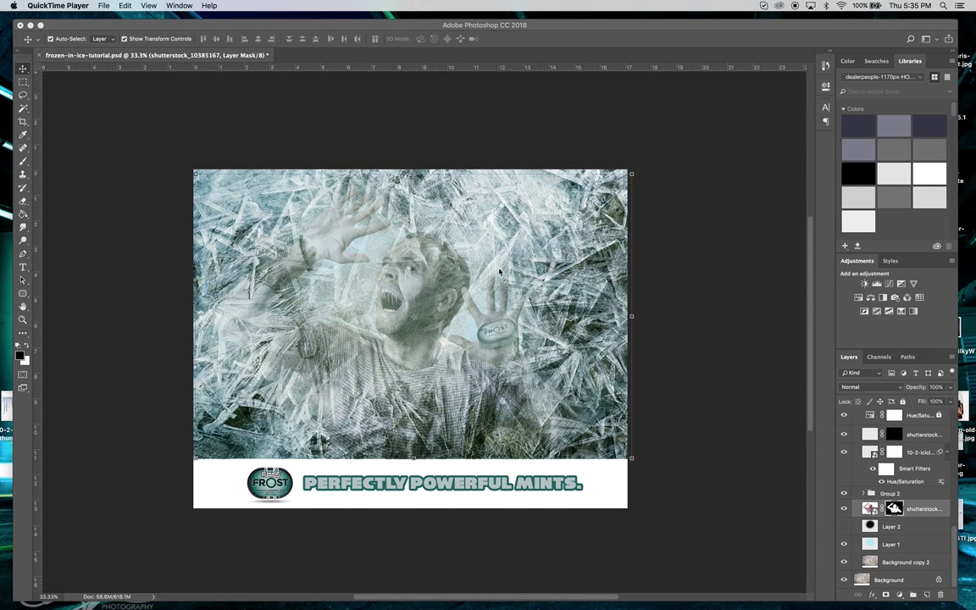
- Collapse Group 3 and hide it so only the Background layer with the ice photo shows
scroll(882, 447, "up", 10)
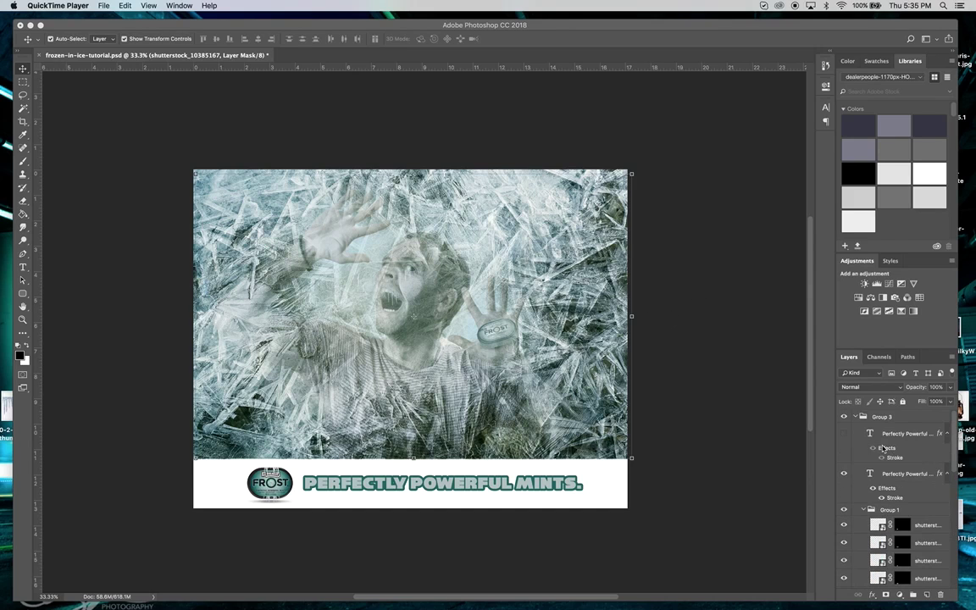
left_click(860, 417)
left_click(860, 417)
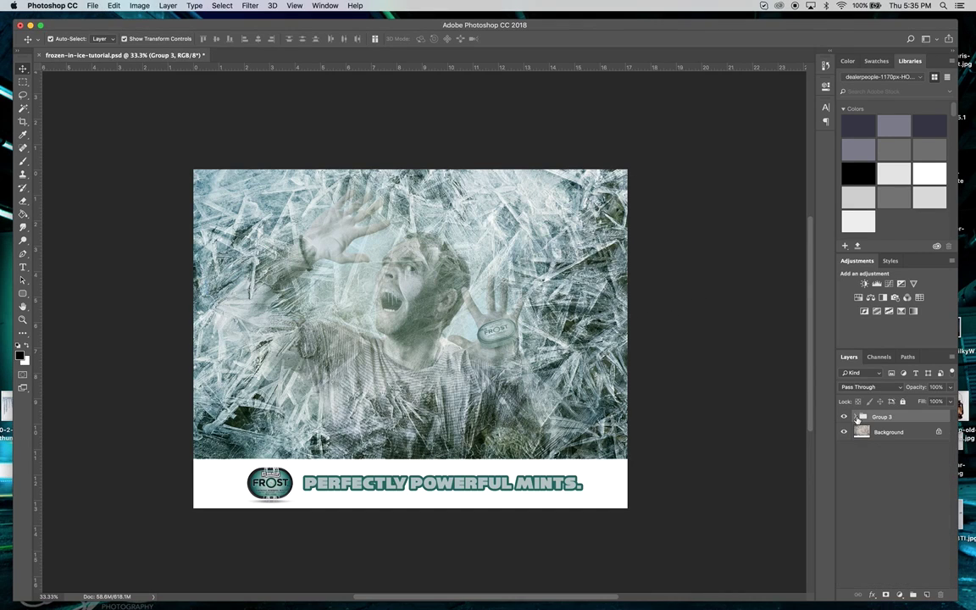
left_click(845, 417)
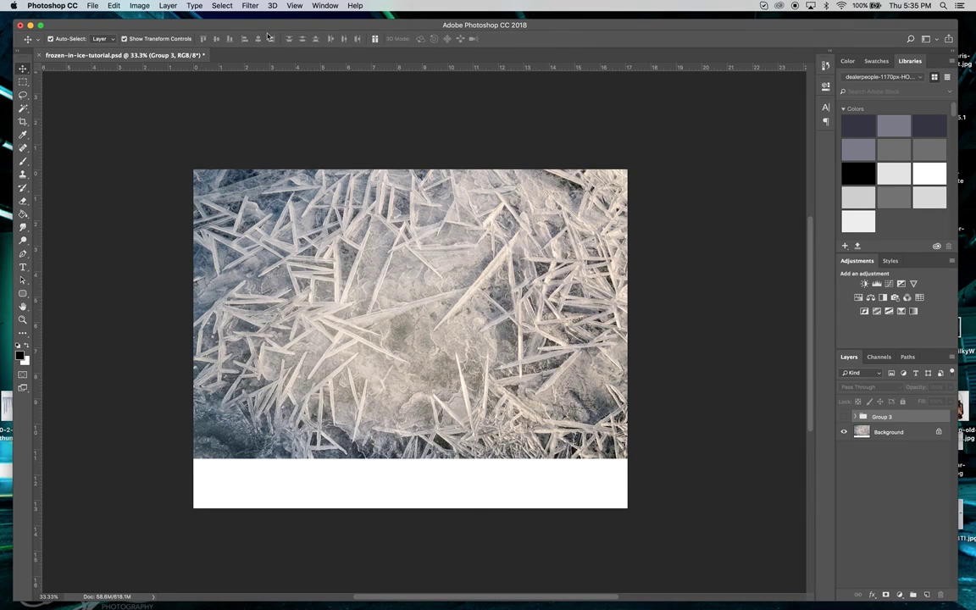
- Switch to Finder and preview the four source JPEG images in the frozen-ice-tutorial folder, from offset_comp_601904.jpg to shutterstock_573340033.jpg
left_click(65, 5)
left_click(56, 68)
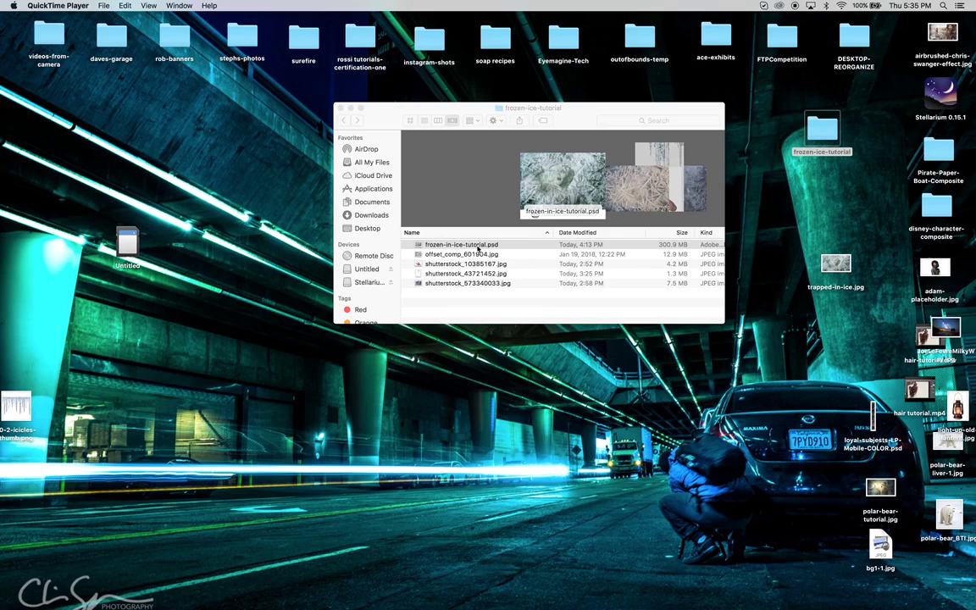
left_click(456, 244)
left_click(455, 255)
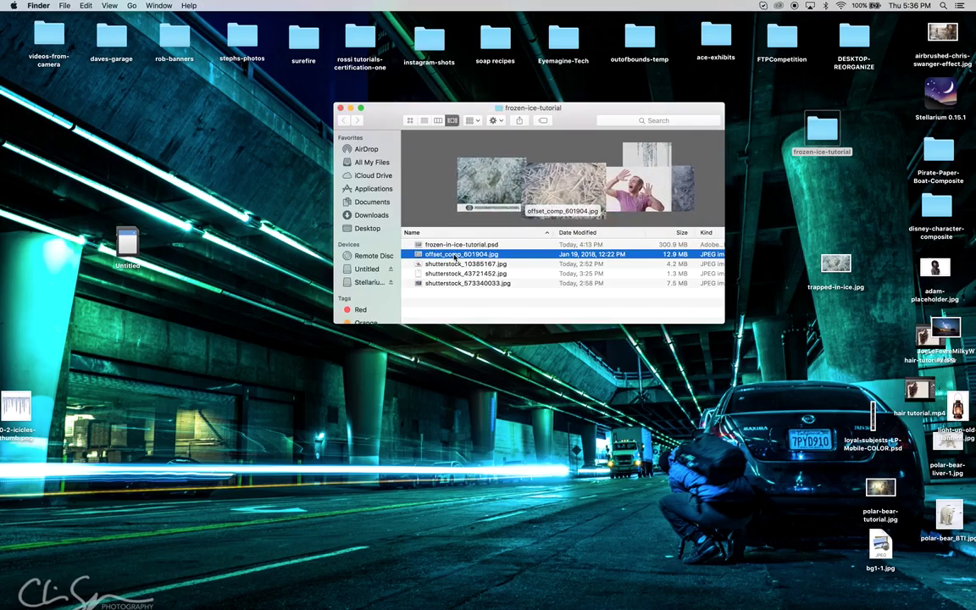
key("space")
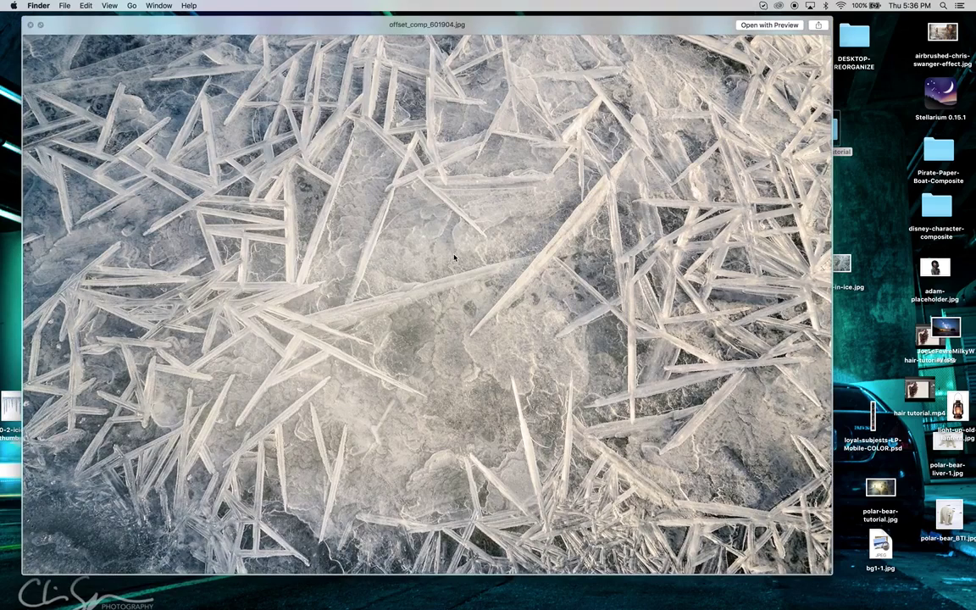
key("Down")
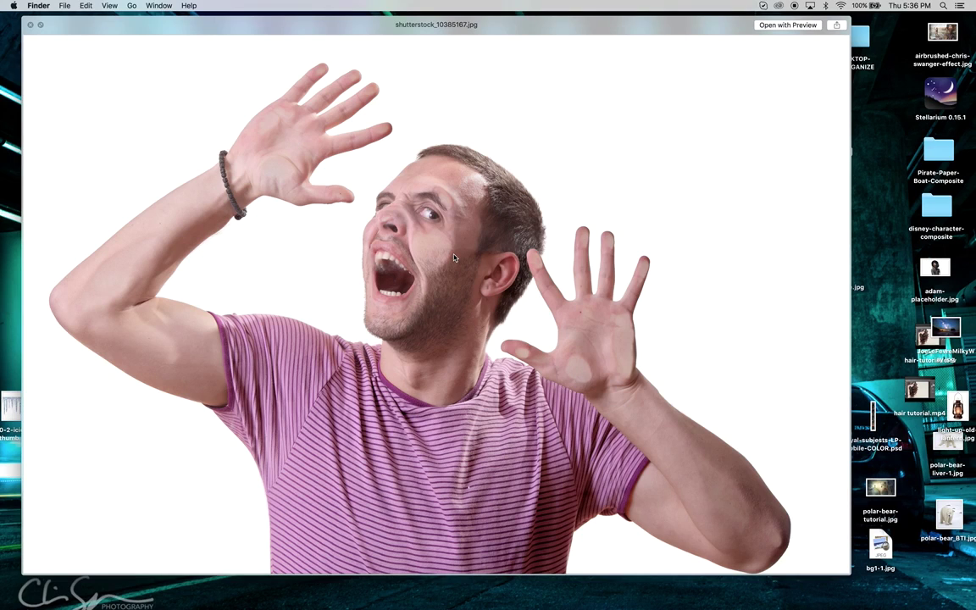
key("Down")
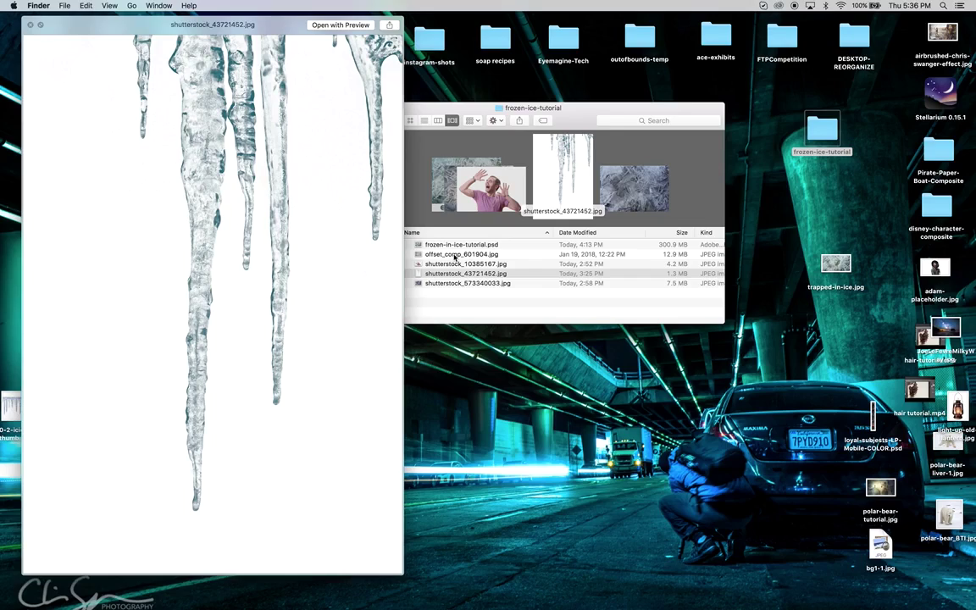
key("Down")
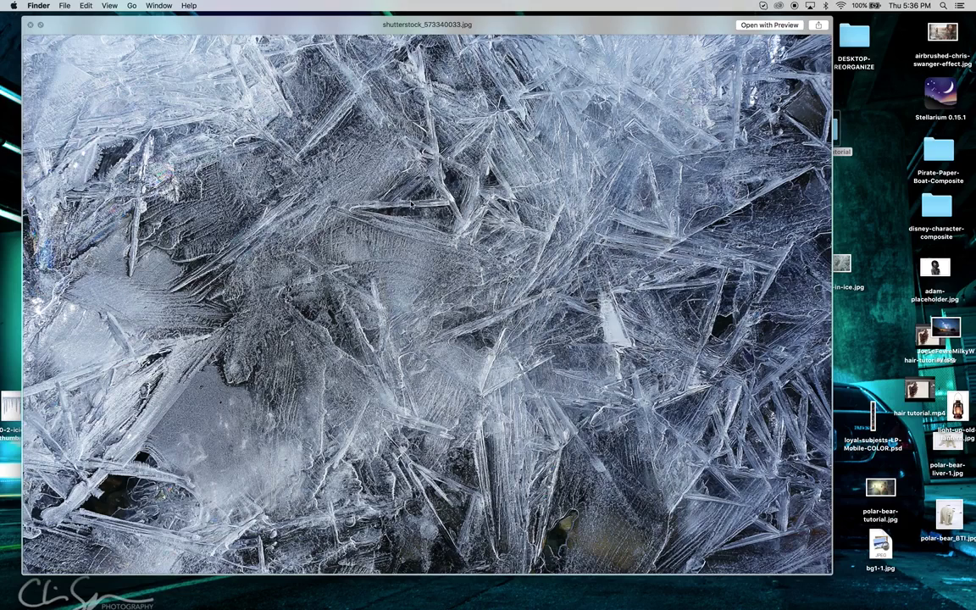
left_click(30, 25)
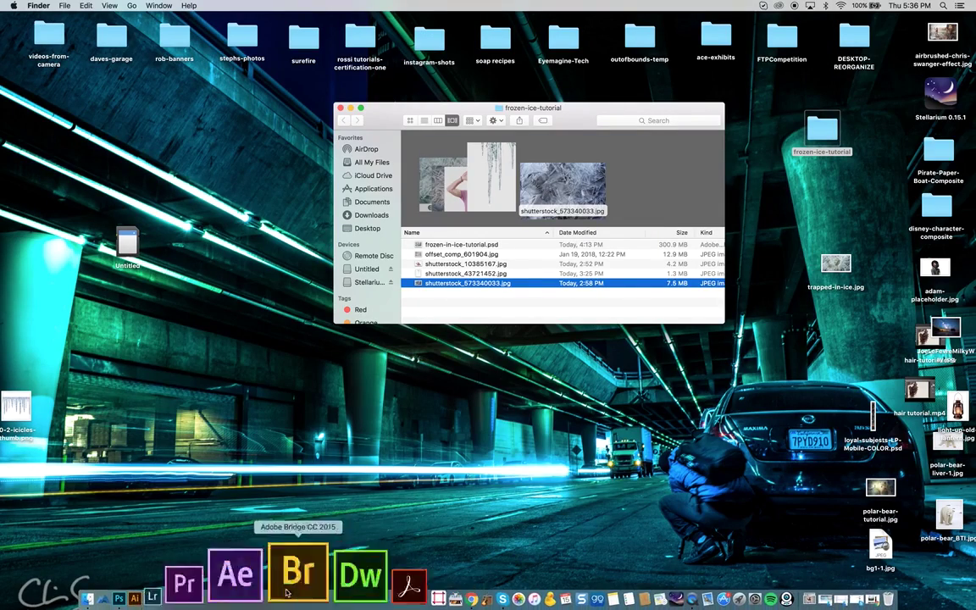
- Return to Photoshop and place shutterstock_10385167.jpg from the frozen-ice-tutorial folder into the open document
left_click(216, 576)
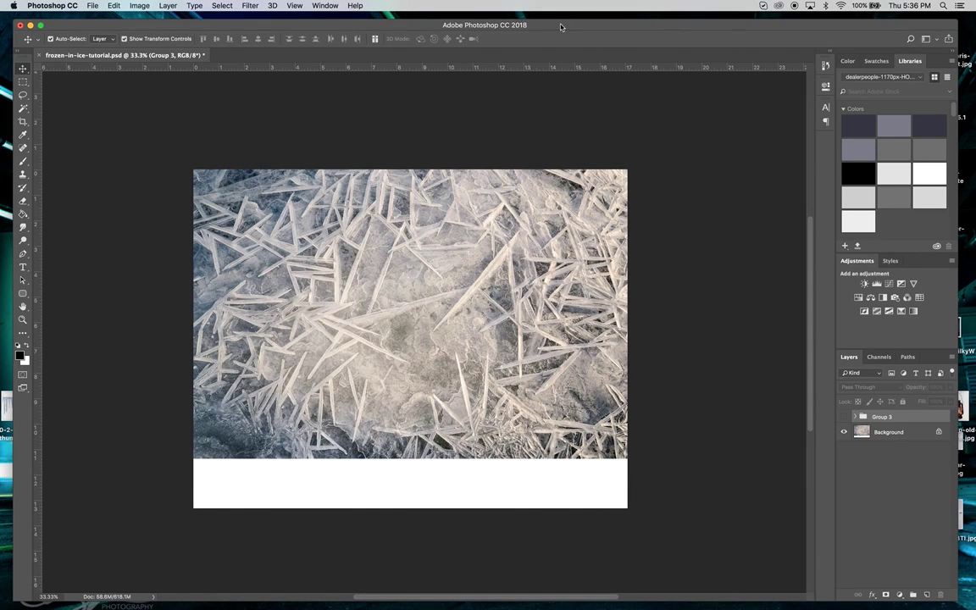
left_click_drag(560, 26, 566, 271)
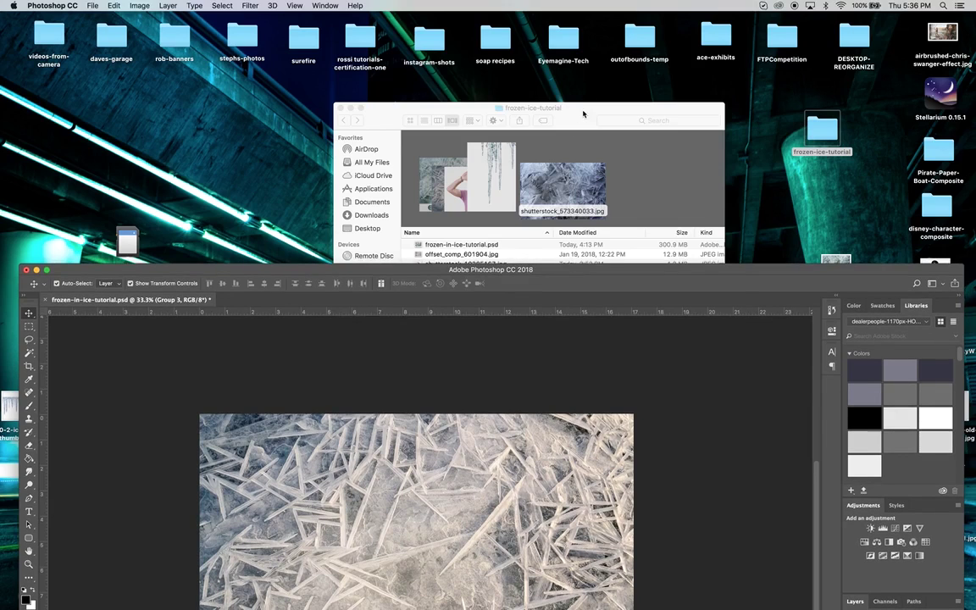
left_click(583, 113)
left_click(454, 274)
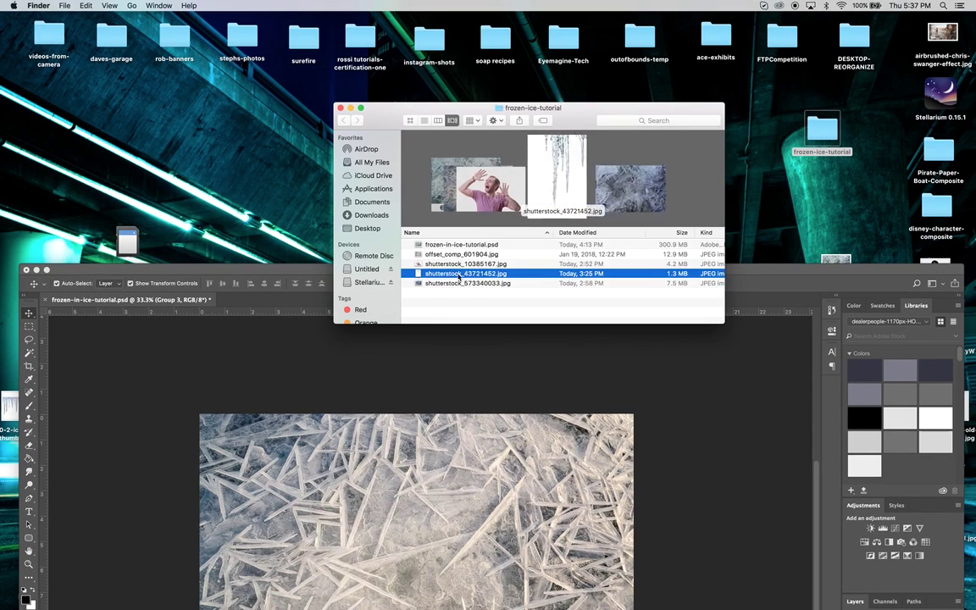
left_click(446, 265)
left_click_drag(447, 264, 441, 514)
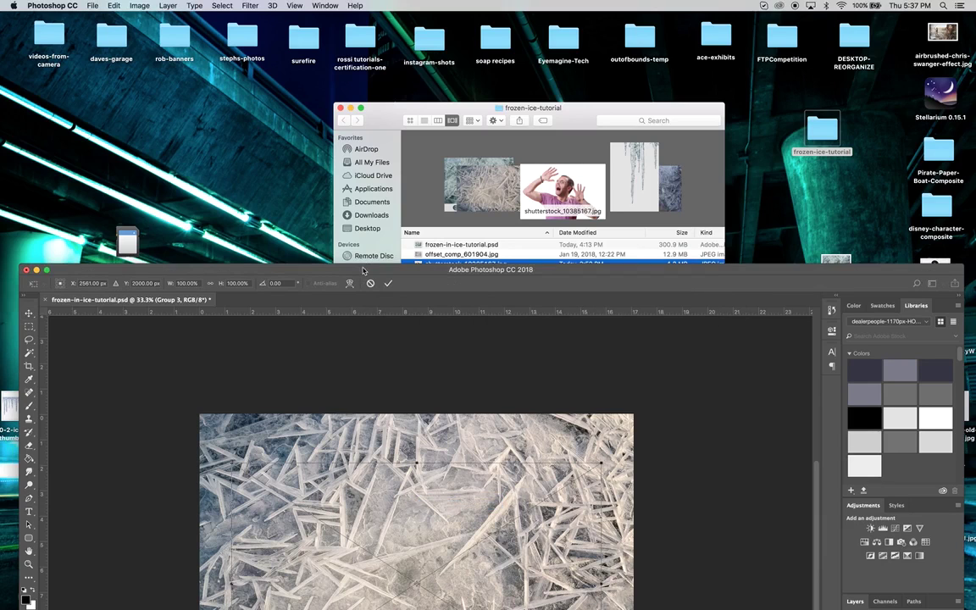
left_click_drag(362, 268, 364, 52)
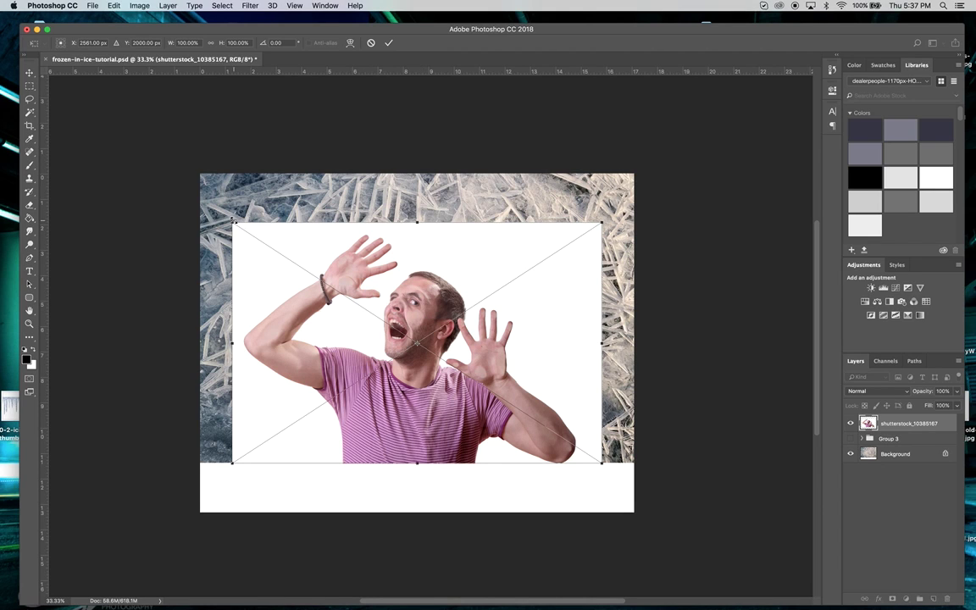
- Scale the placed photo of the man to about 112%, center it over the ice background, and commit the placement
left_click_drag(232, 223, 213, 182)
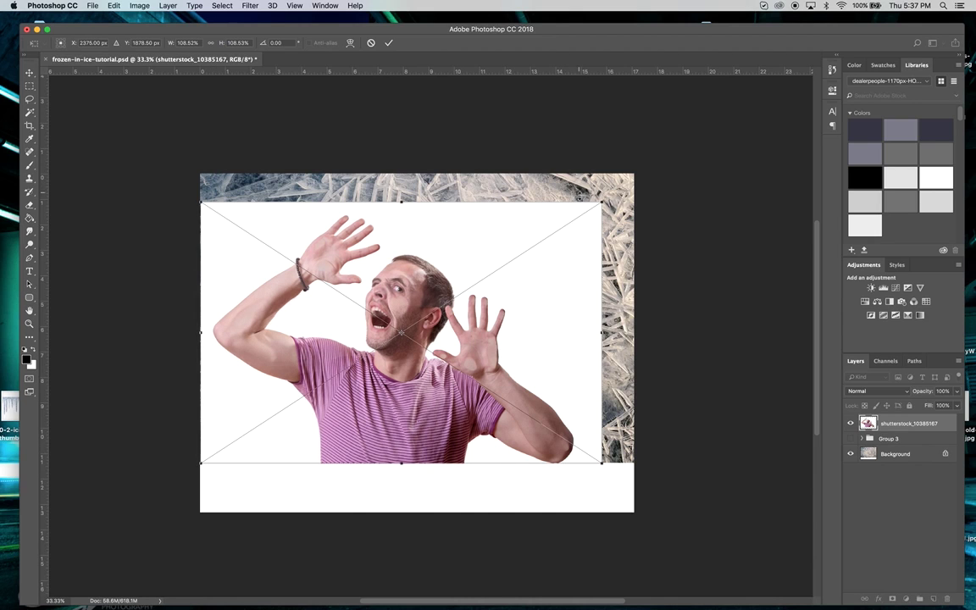
left_click_drag(578, 304, 588, 304)
left_click_drag(613, 203, 629, 192)
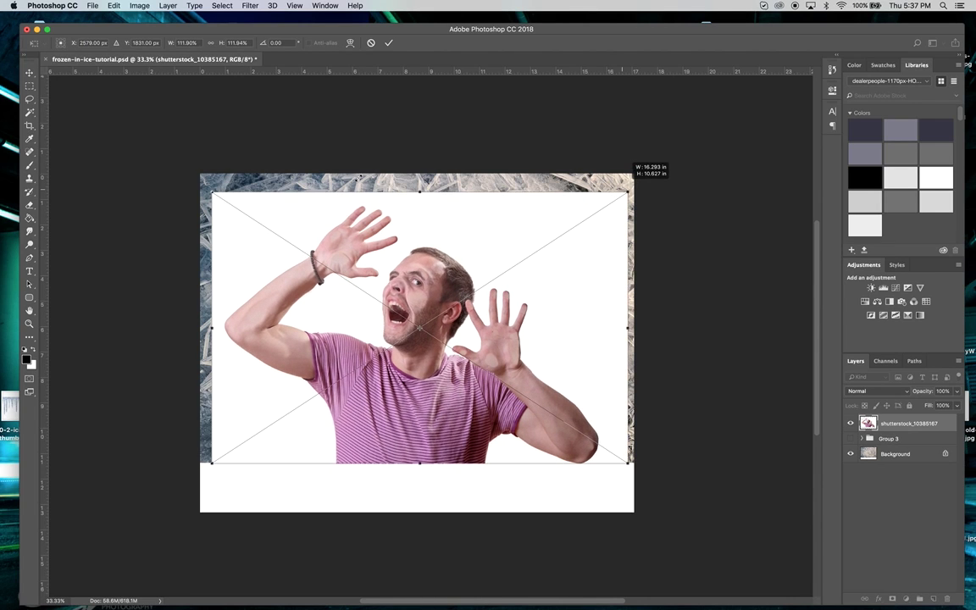
left_click(29, 72)
left_click(575, 203)
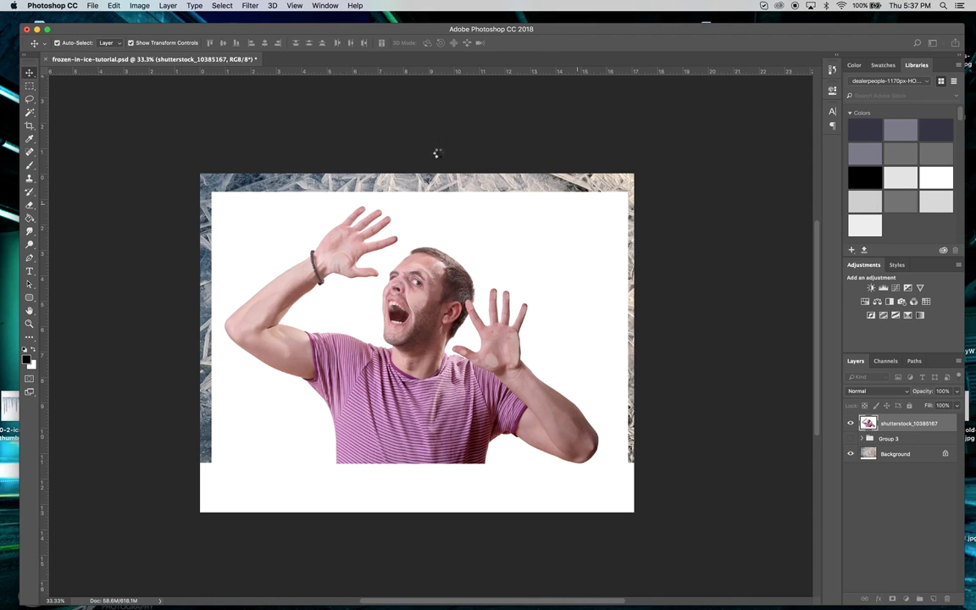
left_click(223, 6)
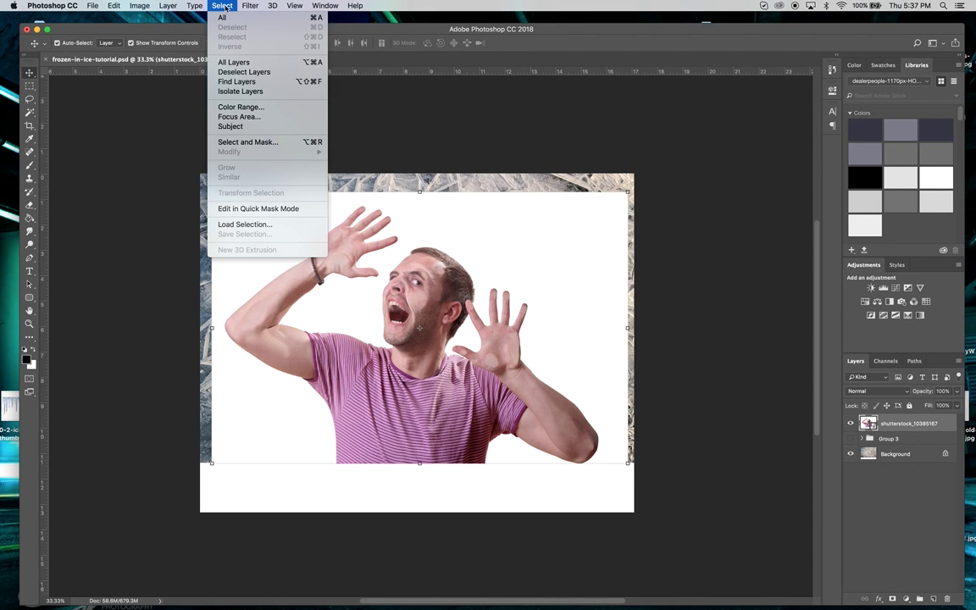
left_click(230, 126)
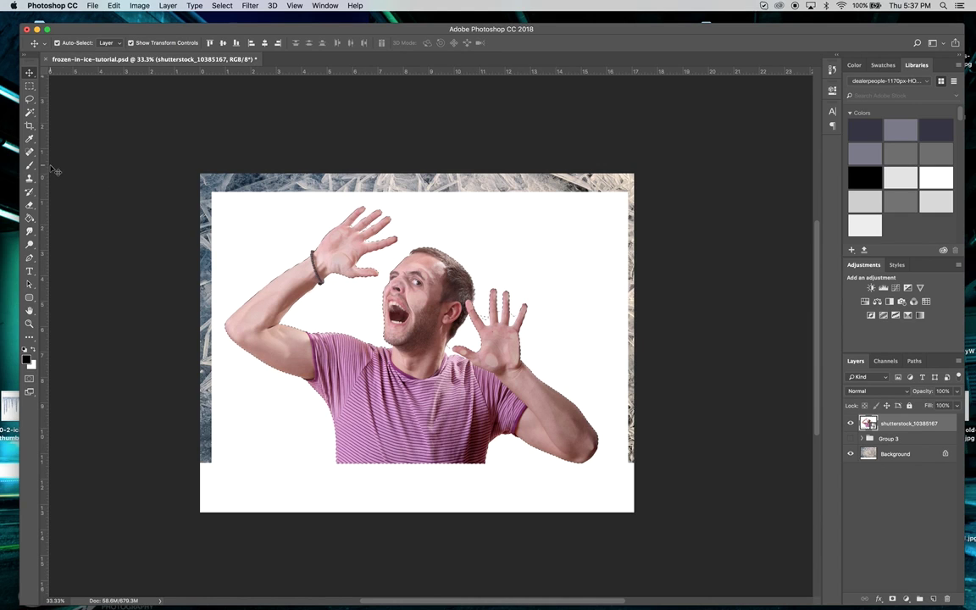
left_click(30, 113)
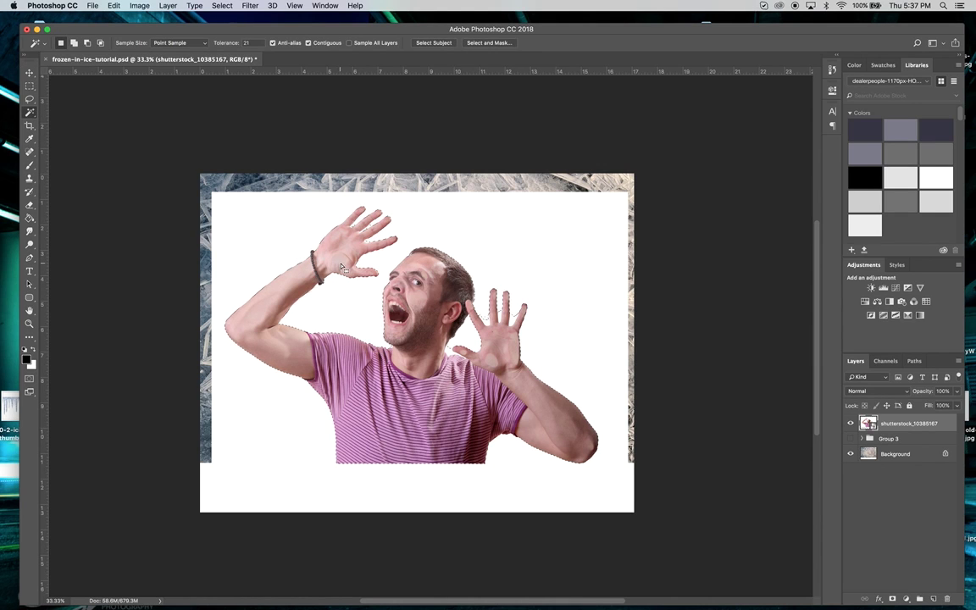
key("shift")
left_click(493, 328, "shift")
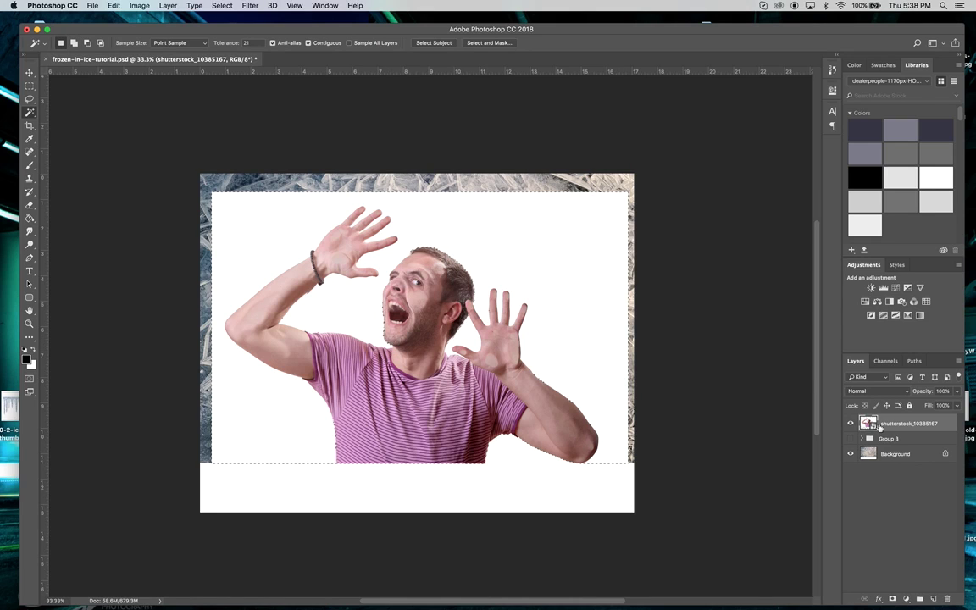
left_click(892, 598)
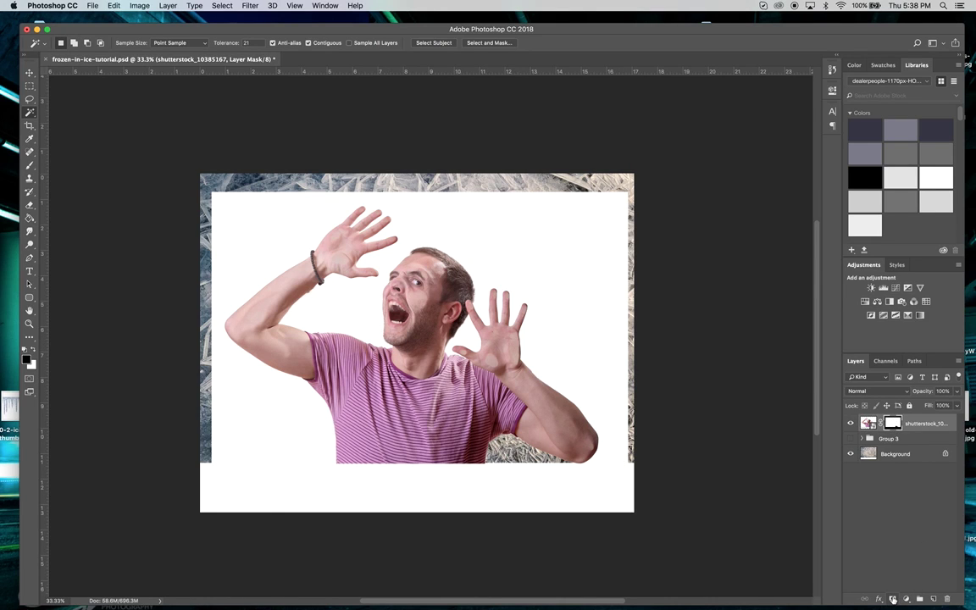
left_click(894, 598)
key("super+z")
right_click(893, 426)
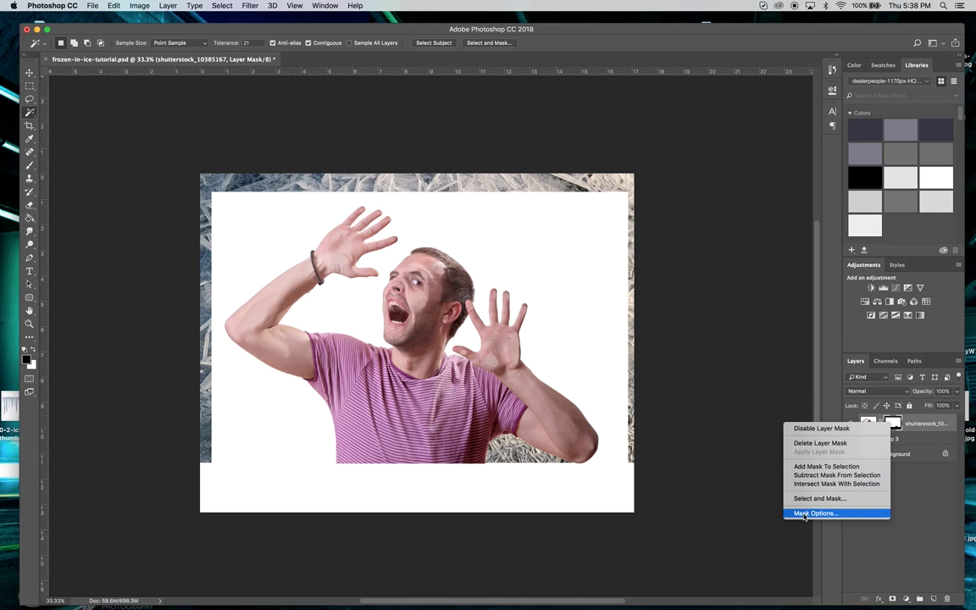
left_click(821, 443)
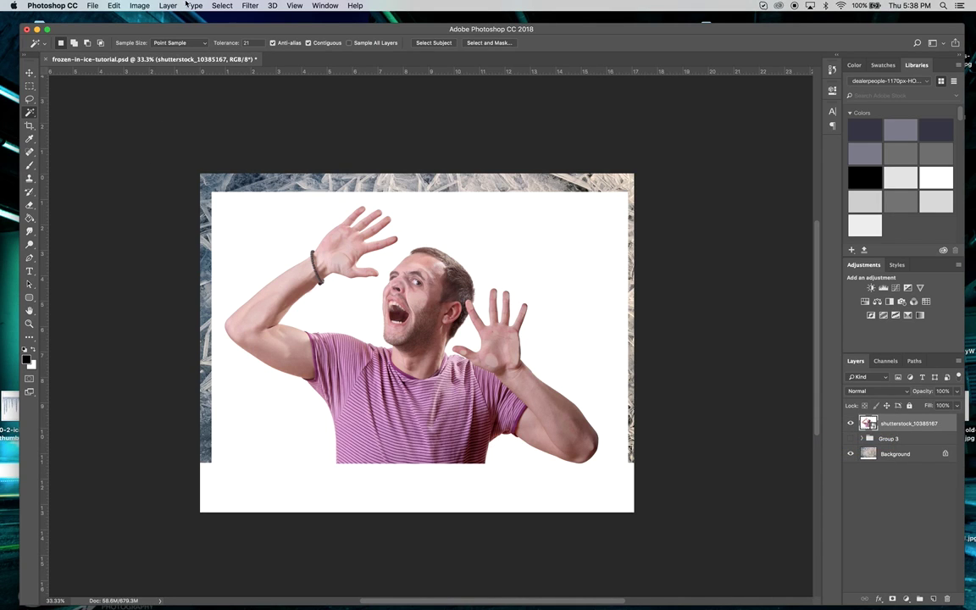
- Select the man automatically with Select Subject and add a layer mask from the selection to the shutterstock_10385167 layer
left_click(222, 6)
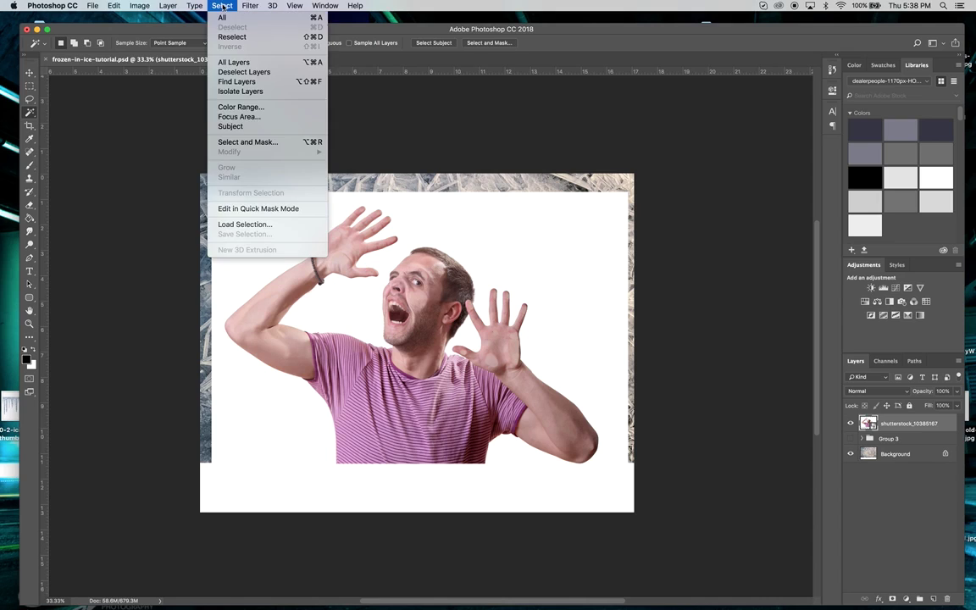
left_click(227, 126)
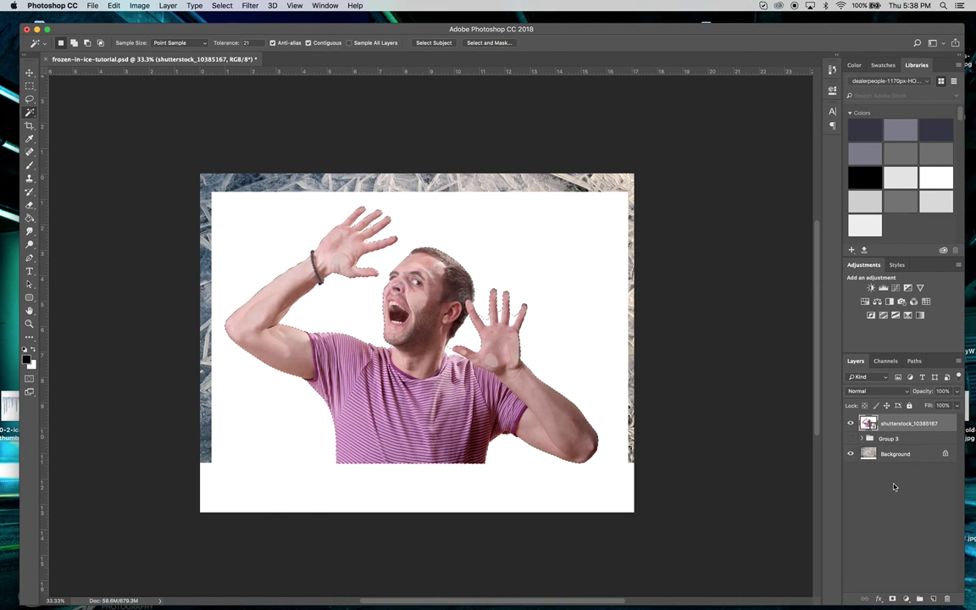
left_click(892, 599)
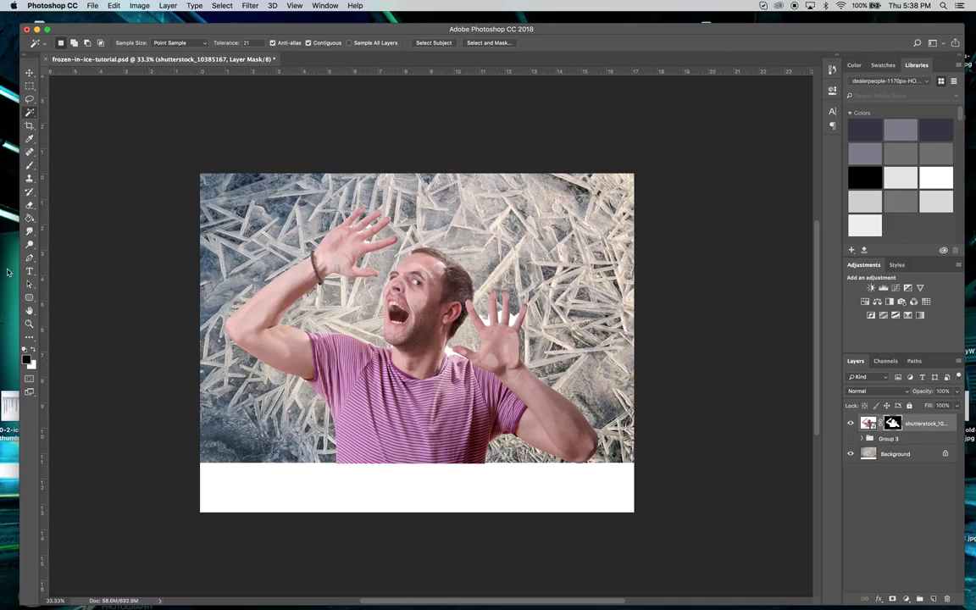
- Paint black on the layer mask with a size 40 brush to hide the white background beside the man's neck
left_click(30, 326)
left_click_drag(436, 379, 437, 379)
key("super+plus")
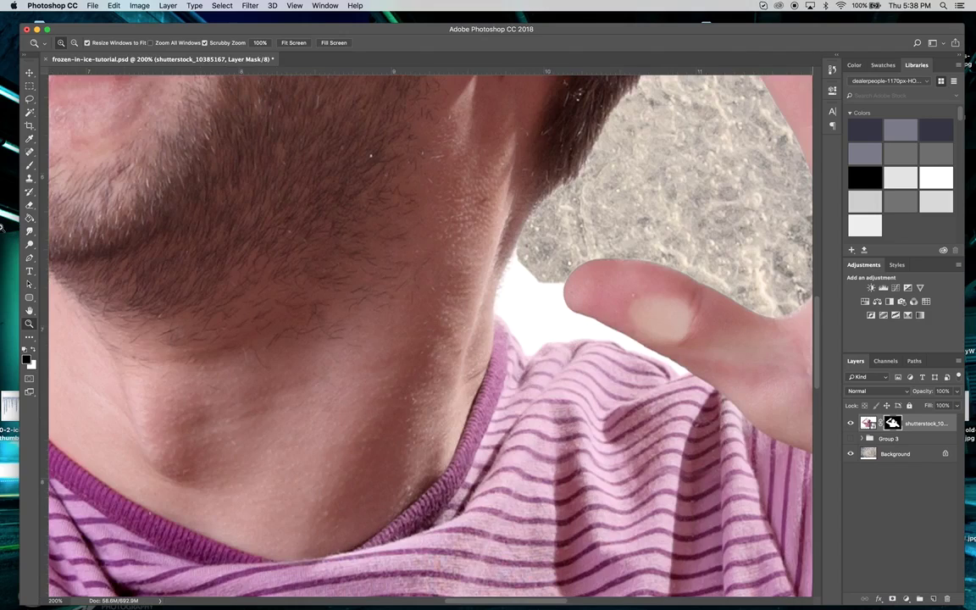
right_click(567, 328)
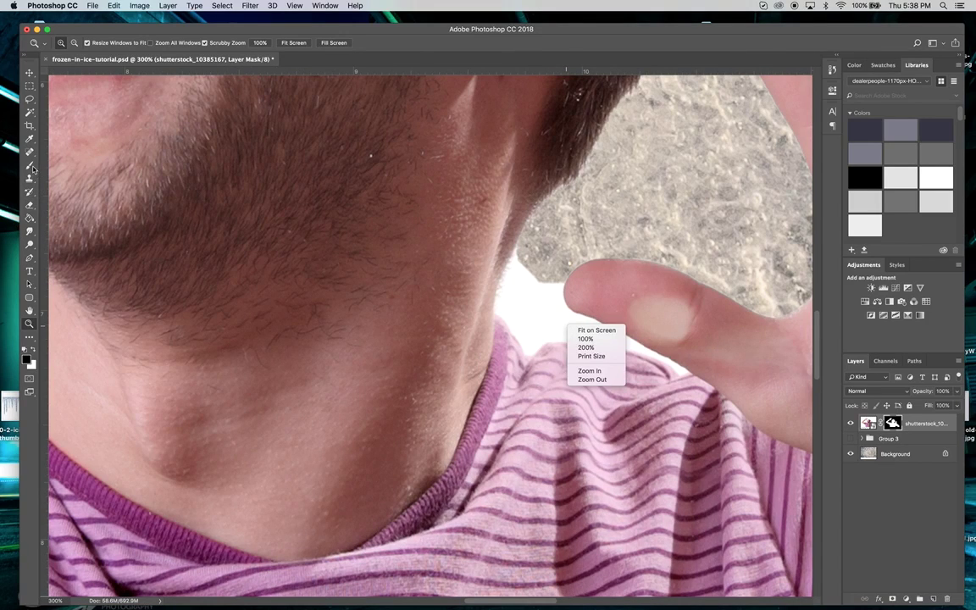
left_click(31, 218)
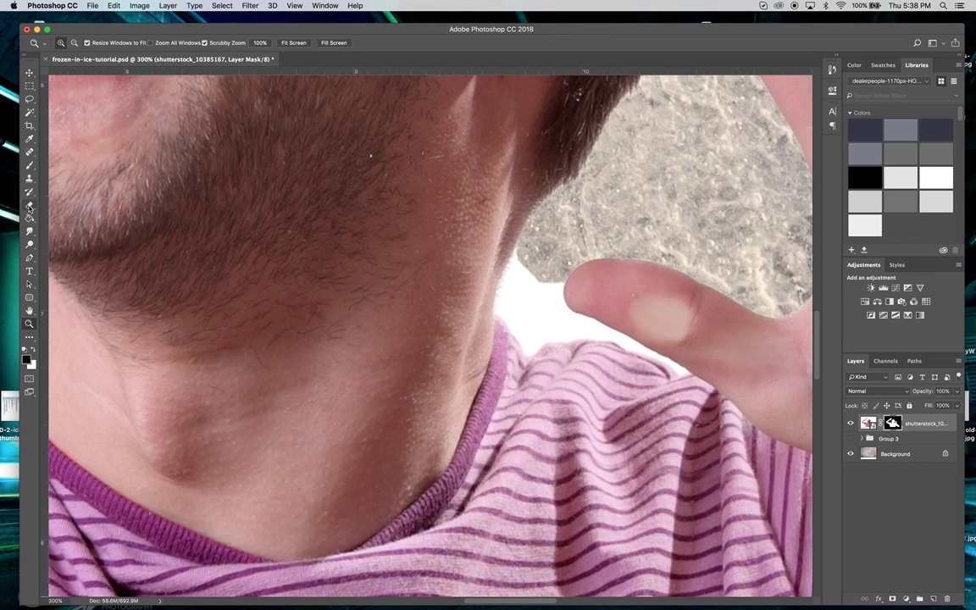
left_click(30, 166)
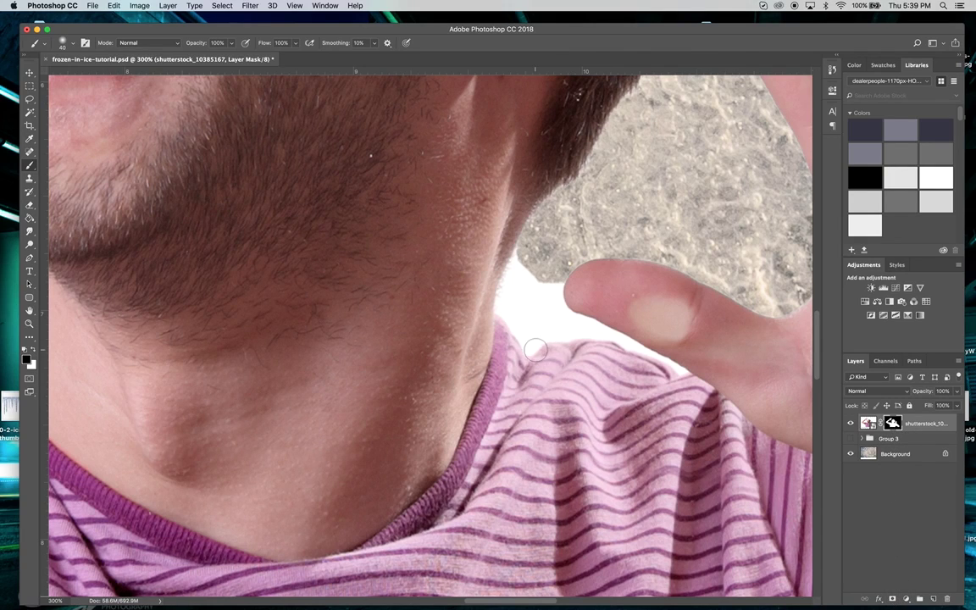
mouse_move(523, 306)
left_mouse_down()
mouse_move(513, 279)
mouse_move(530, 252)
mouse_move(515, 299)
mouse_move(523, 328)
left_mouse_up()
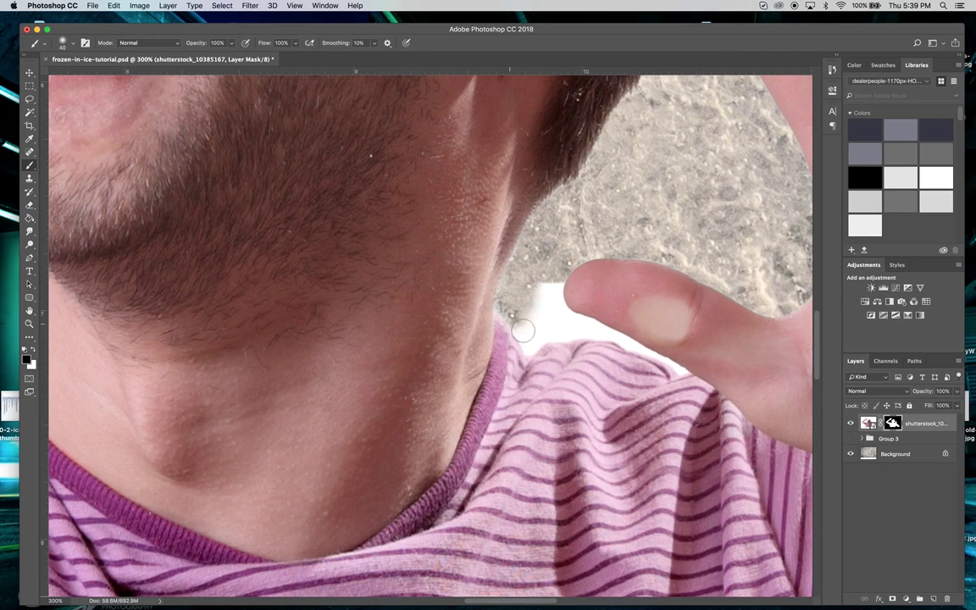
- Reduce the brush size to 15 and mask out the white background between the shirt's shoulder and the thumb
key("bracketleft")
key("bracketleft")
key("bracketleft")
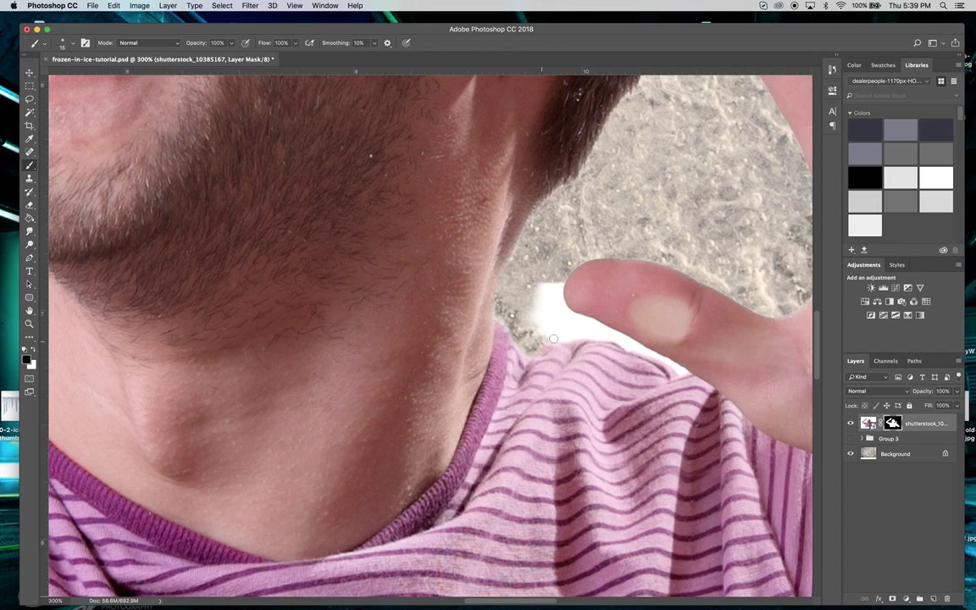
mouse_move(553, 338)
left_mouse_down()
mouse_move(596, 334)
mouse_move(631, 348)
mouse_move(576, 324)
mouse_move(568, 339)
mouse_move(542, 331)
mouse_move(564, 333)
left_mouse_up()
mouse_move(546, 295)
left_mouse_down()
mouse_move(538, 285)
mouse_move(537, 297)
mouse_move(568, 317)
mouse_move(555, 296)
left_mouse_up()
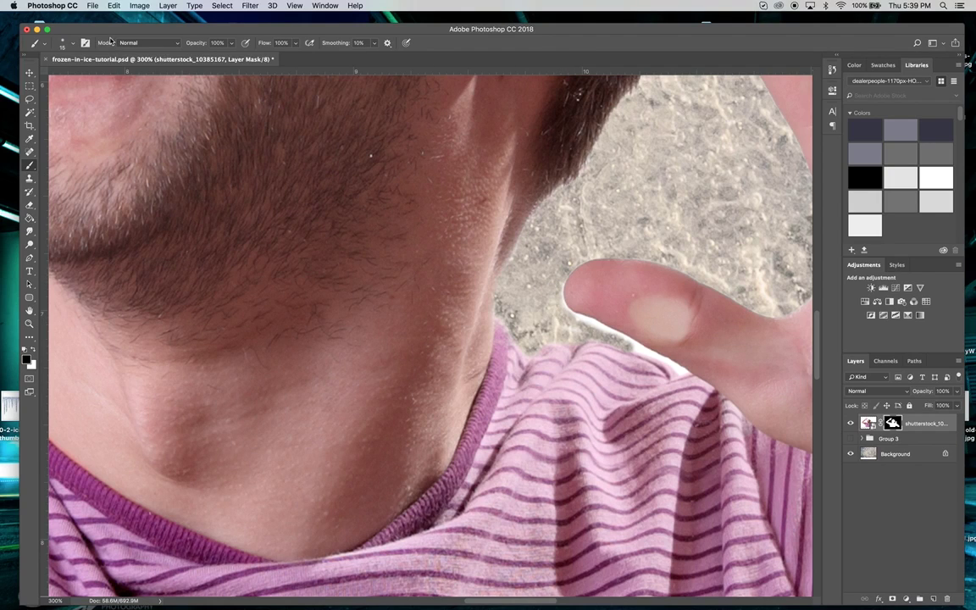
- Mask out the thin white rim along the thumb's lower edge using an 8 px brush at 80% hardness
left_click(73, 44)
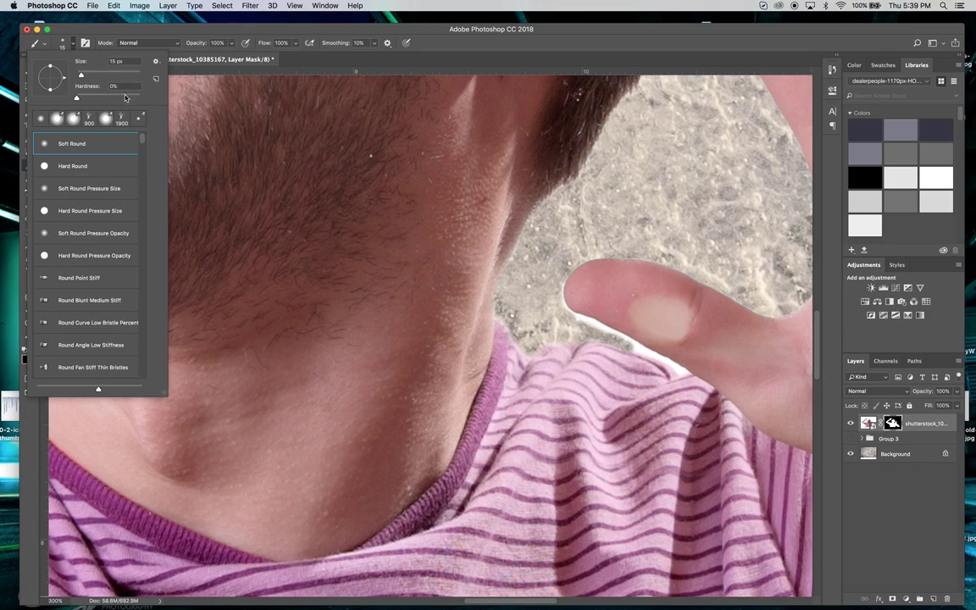
left_click(125, 98)
key("Return")
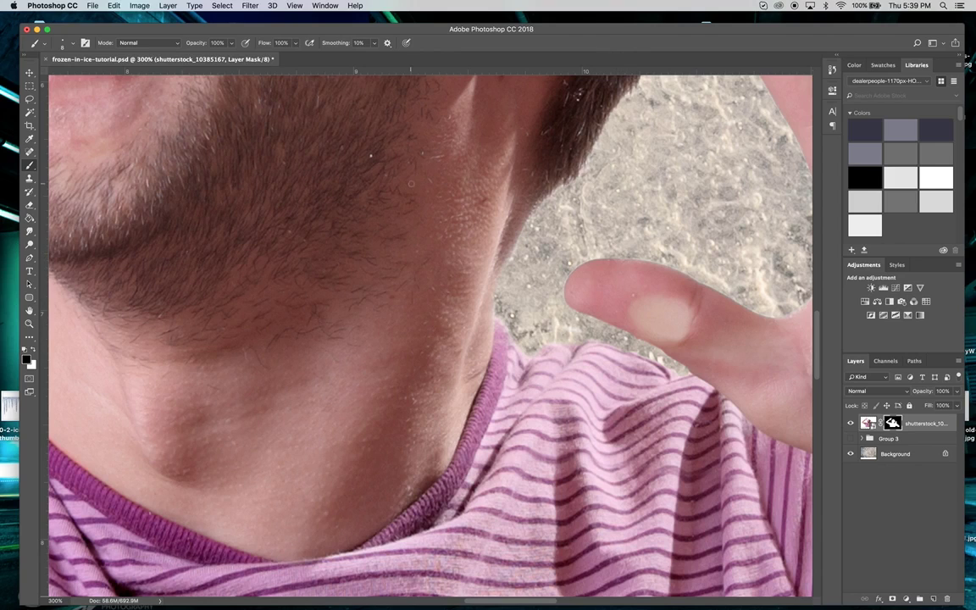
- Set the brush to 0% hardness and 15 px, and start masking the white along the index finger's inner edge
left_click(73, 43)
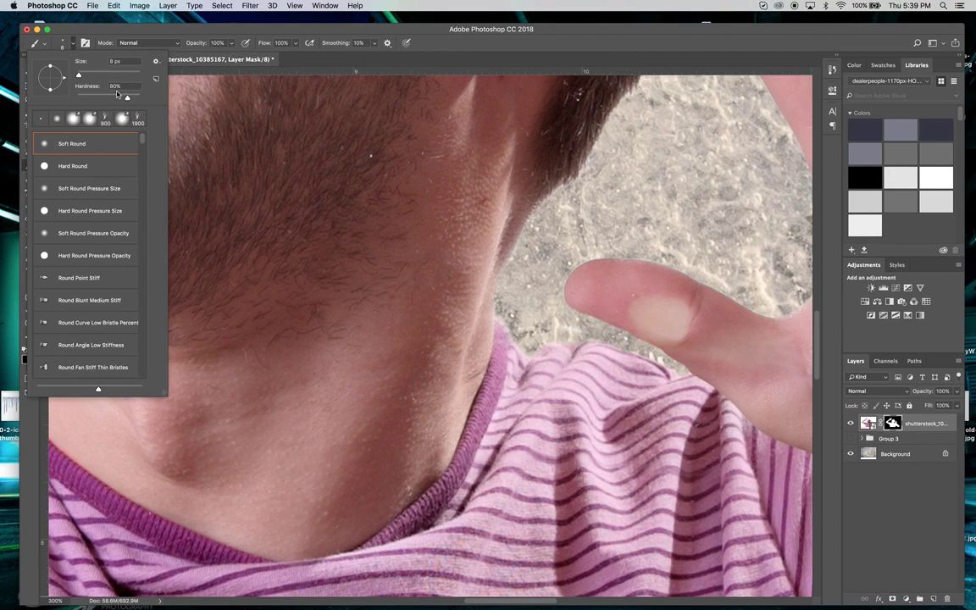
mouse_move(127, 99)
left_mouse_down()
mouse_move(104, 77)
mouse_move(53, 69)
left_mouse_up()
left_click(685, 53)
mouse_move(702, 203)
left_mouse_down()
mouse_move(618, 247)
mouse_move(544, 413)
mouse_move(449, 497)
left_mouse_up()
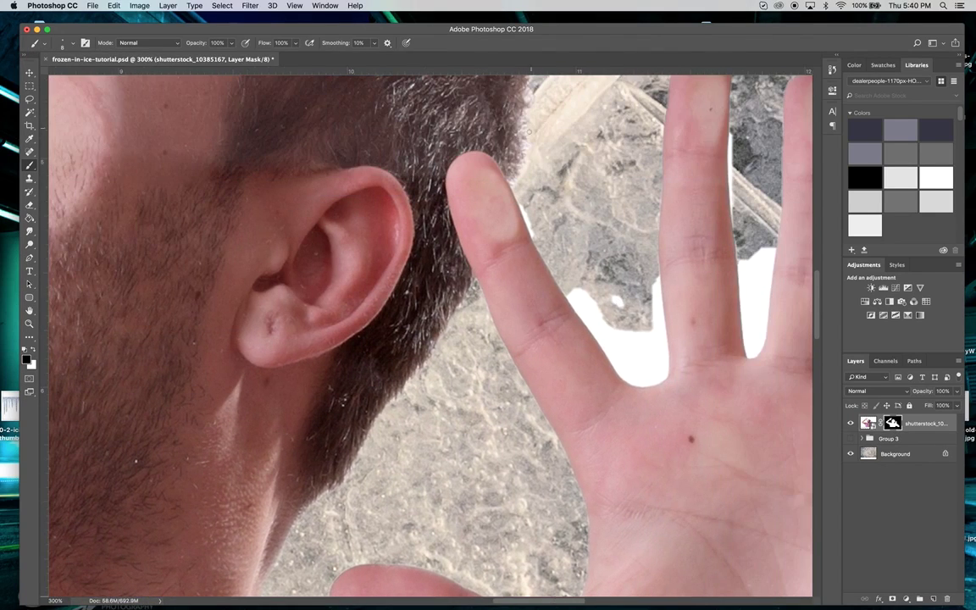
key("bracketright")
key("bracketright")
key("super+z")
key("bracketleft")
key("bracketleft")
key("bracketleft")
mouse_move(572, 295)
left_mouse_down()
mouse_move(625, 355)
mouse_move(650, 342)
left_mouse_up()
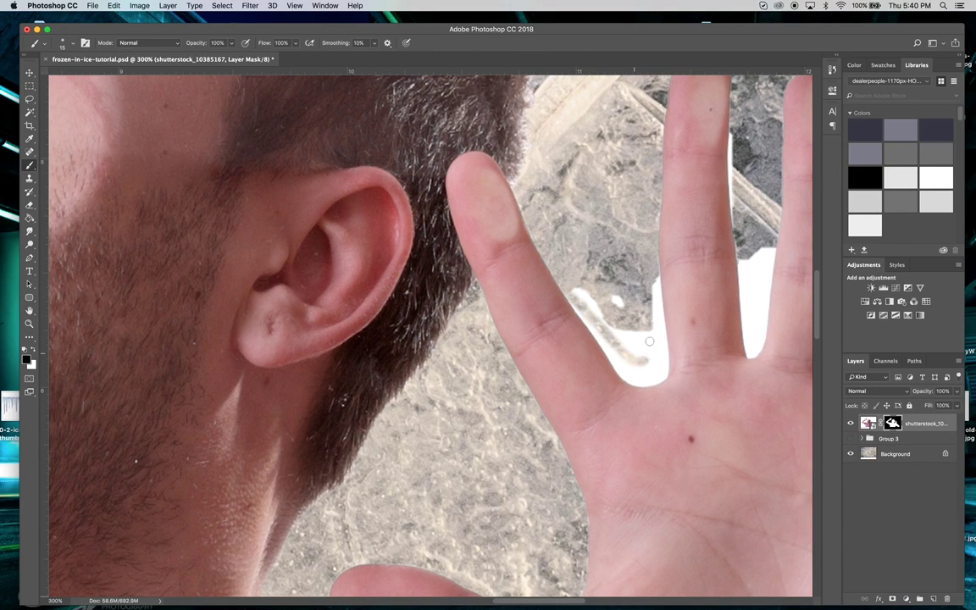
- Enlarge the brush to 45 px and mask out the bulk of the white area between the index and middle fingers
key("bracketright")
key("bracketright")
key("bracketright")
key("bracketright")
key("bracketright")
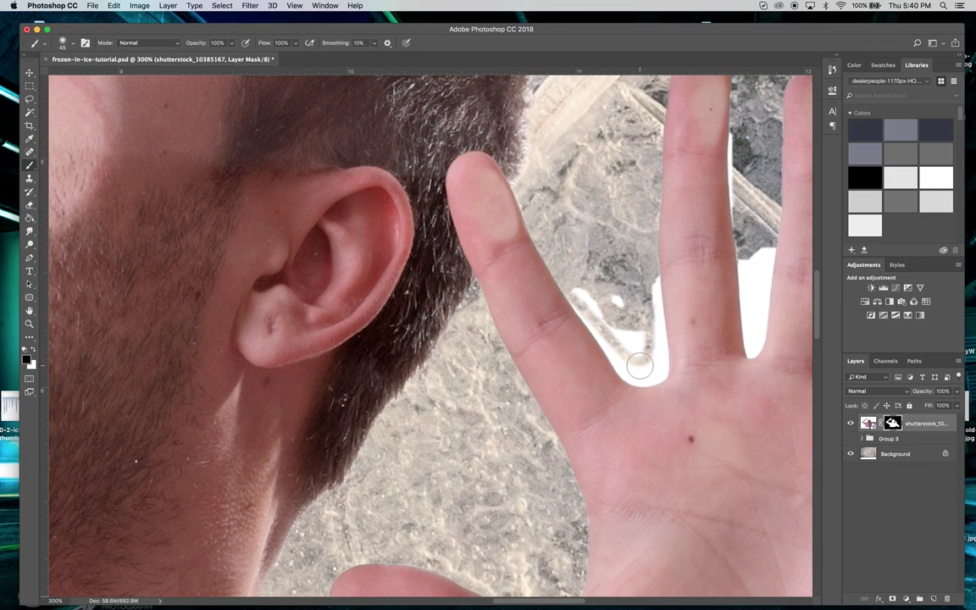
mouse_move(576, 326)
left_mouse_down()
mouse_move(543, 272)
mouse_move(630, 342)
mouse_move(556, 293)
mouse_move(525, 257)
mouse_move(641, 291)
mouse_move(576, 280)
mouse_move(585, 322)
mouse_move(556, 299)
mouse_move(605, 294)
left_mouse_up()
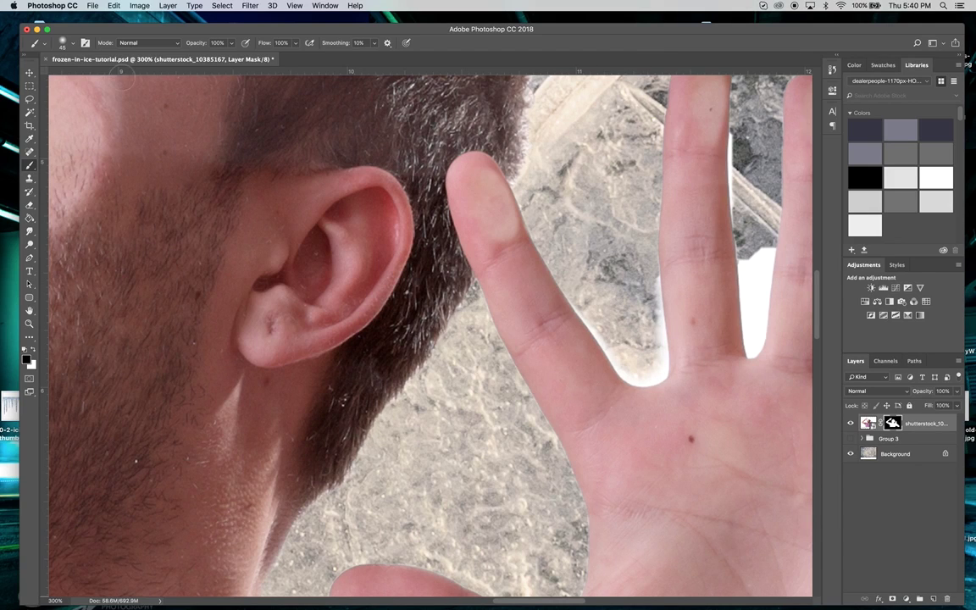
- Set the brush to 75% hardness and 15 px, and mask out the white fringe between the index and middle fingers
left_click(72, 45)
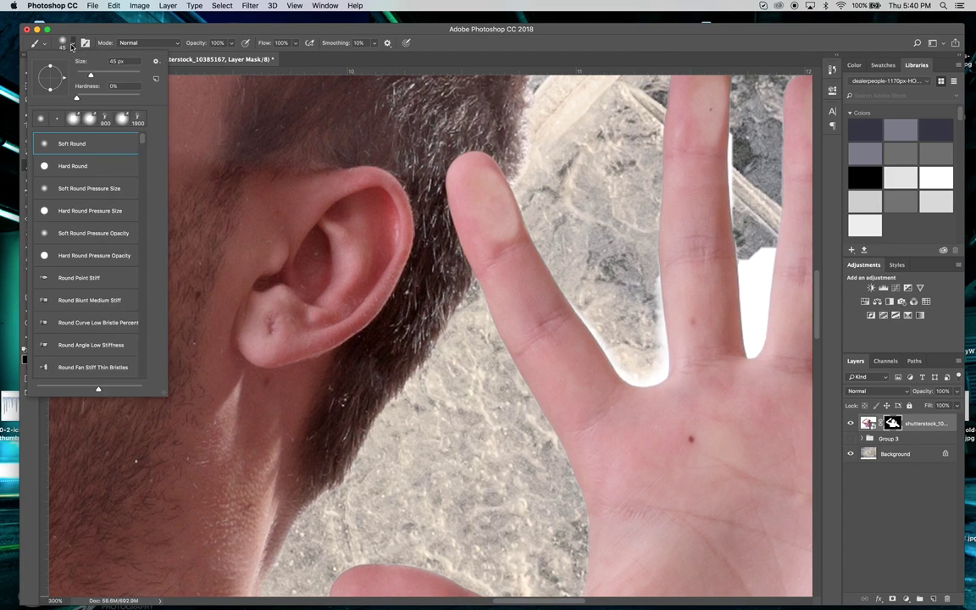
left_click(125, 98)
key("Return")
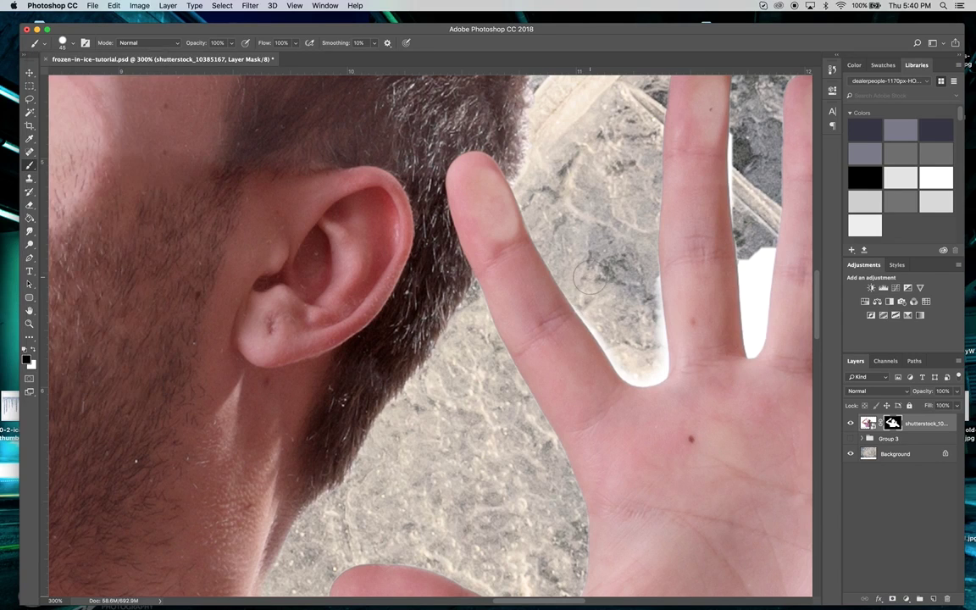
key("bracketleft")
key("bracketleft")
key("bracketleft")
key("bracketleft")
key("bracketleft")
key("bracketleft")
left_click_drag(585, 320, 628, 359)
key("super+z")
left_click_drag(568, 290, 622, 363)
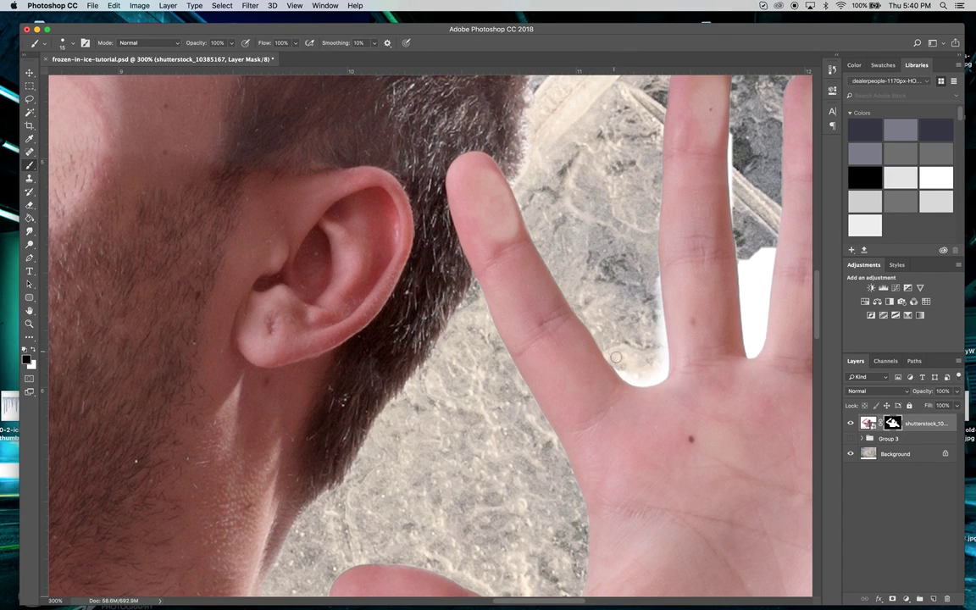
mouse_move(615, 363)
left_mouse_down()
mouse_move(648, 378)
mouse_move(628, 376)
mouse_move(617, 351)
mouse_move(648, 382)
mouse_move(663, 366)
mouse_move(655, 262)
left_mouse_up()
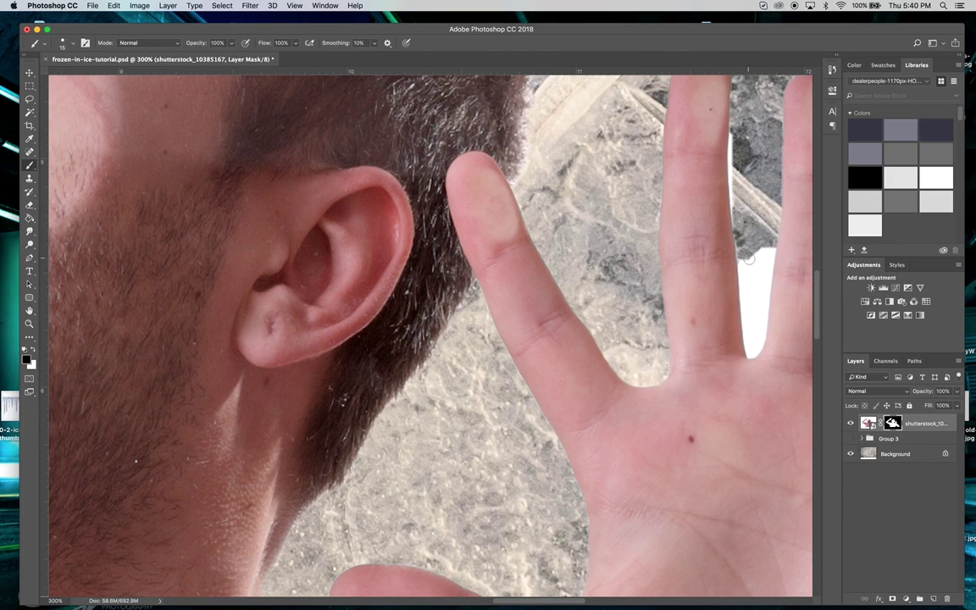
- Mask out the white area between the middle and ring fingers, including the rim along the middle finger's edge
mouse_move(749, 259)
left_mouse_down()
mouse_move(746, 337)
mouse_move(758, 348)
left_mouse_up()
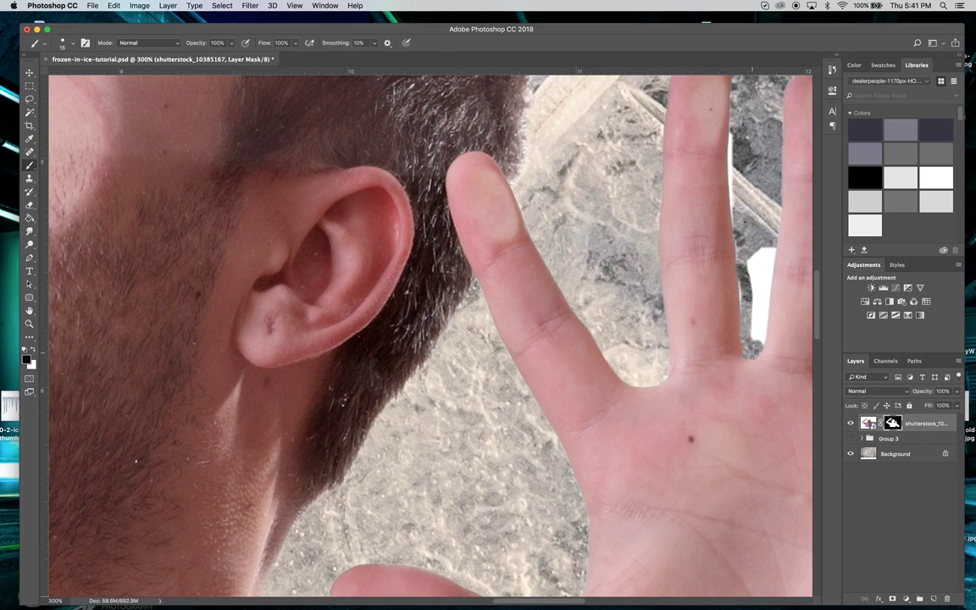
left_click_drag(763, 345, 762, 293)
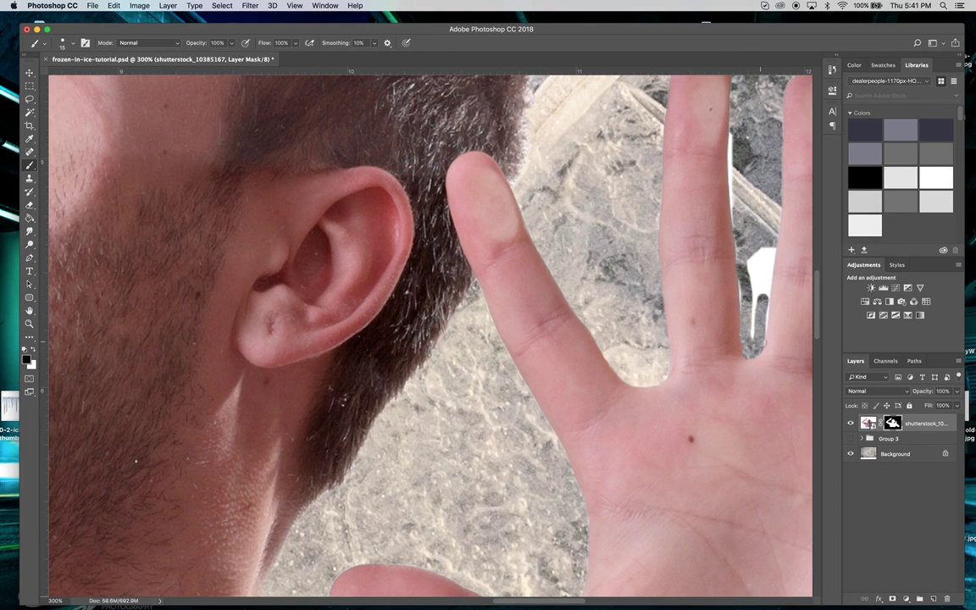
left_click_drag(765, 304, 775, 242)
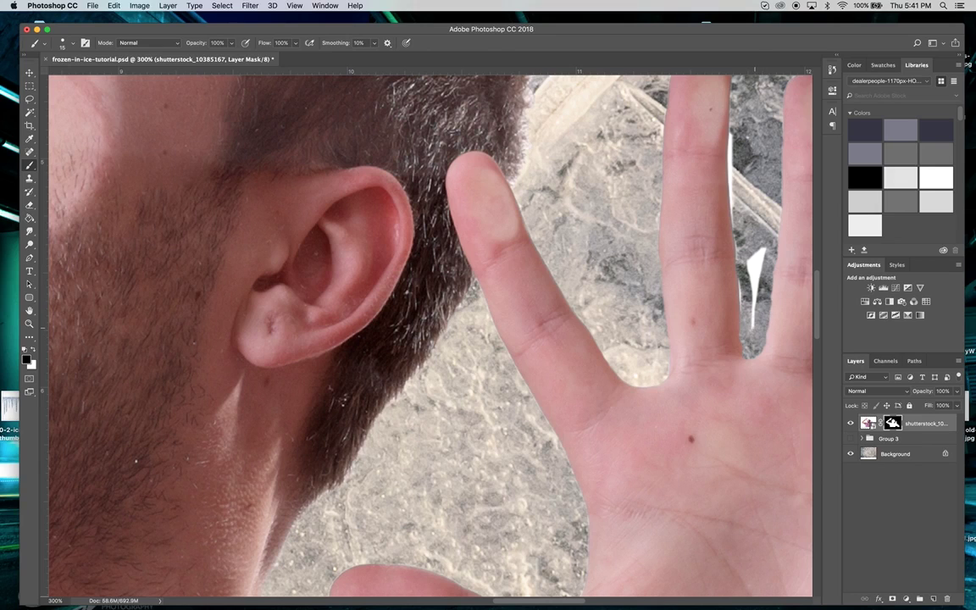
left_click_drag(754, 297, 753, 254)
left_click(749, 268)
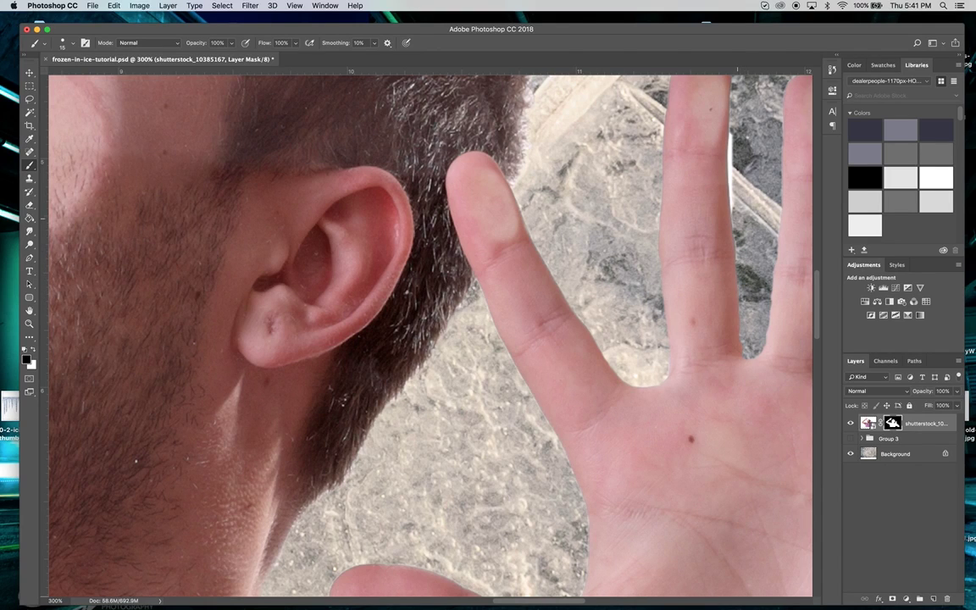
left_click_drag(735, 210, 735, 147)
- Select the photo's white background around the fingers with the Magic Wand on the layer image instead of its mask
key("space")
left_click_drag(738, 168, 552, 188)
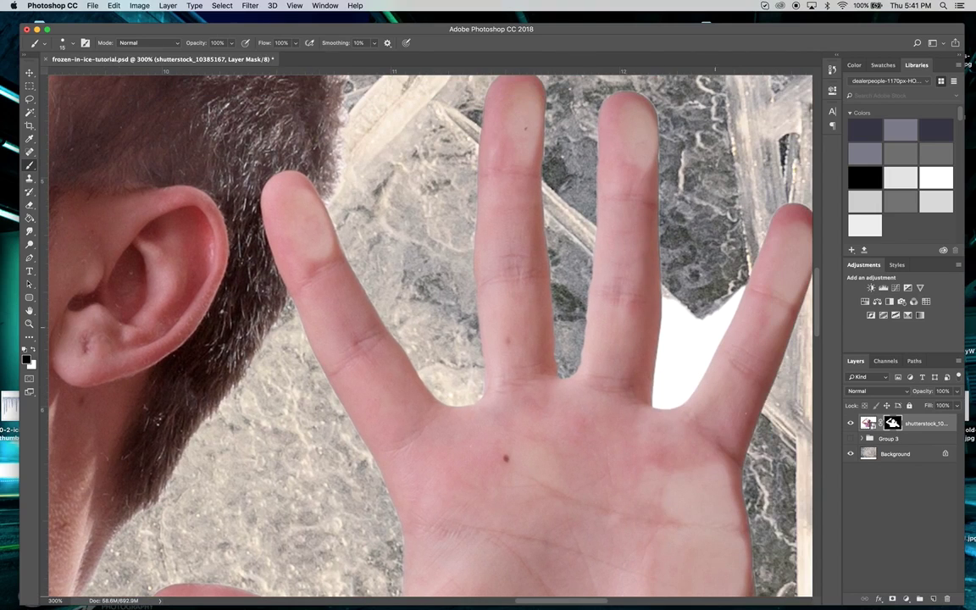
left_click(657, 402)
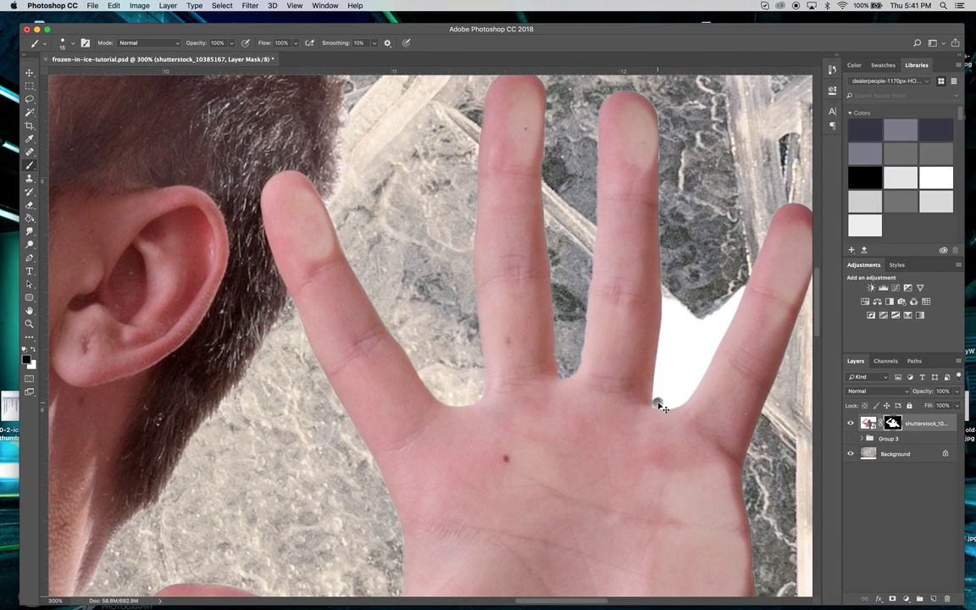
left_click(31, 113)
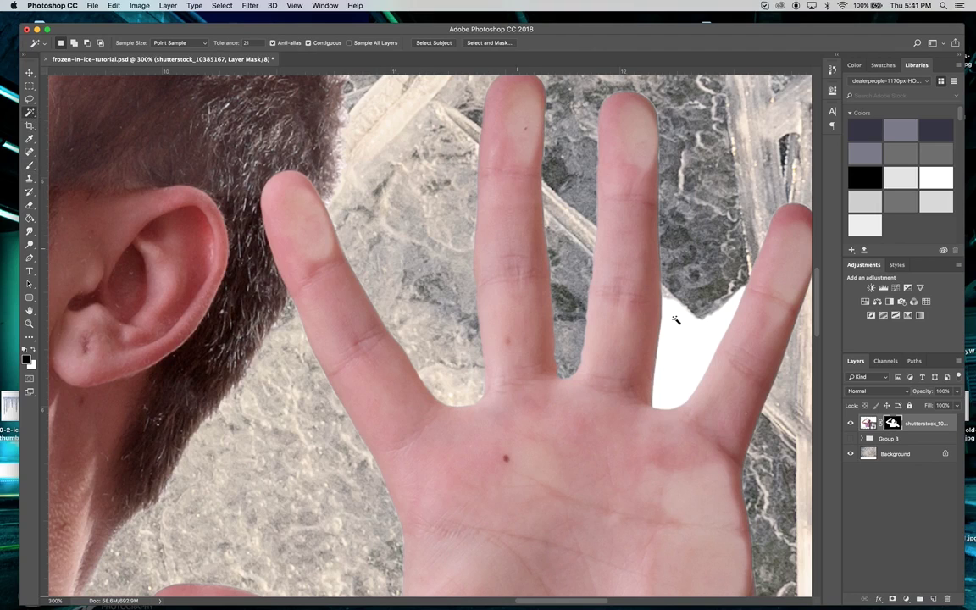
left_click(682, 361)
left_click(866, 423)
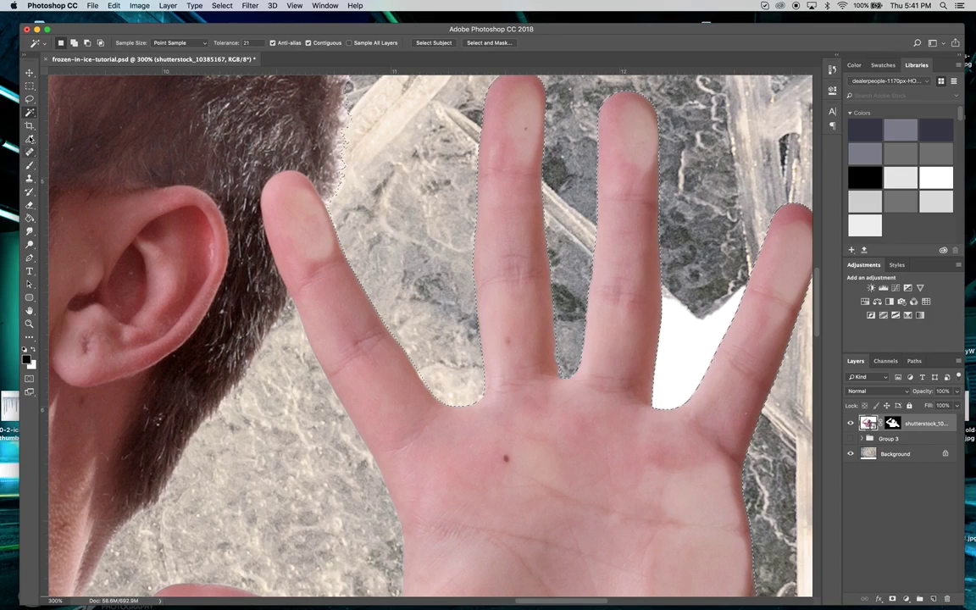
- Paint black on the layer mask inside the selection with a 70 px brush to hide the white between the ring and little fingers
left_click(30, 206)
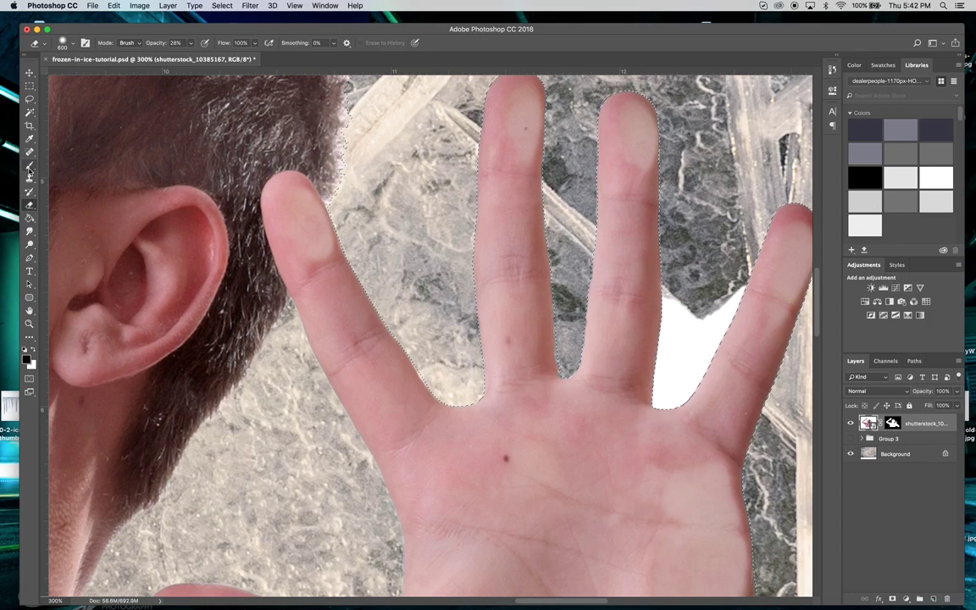
left_click(30, 166)
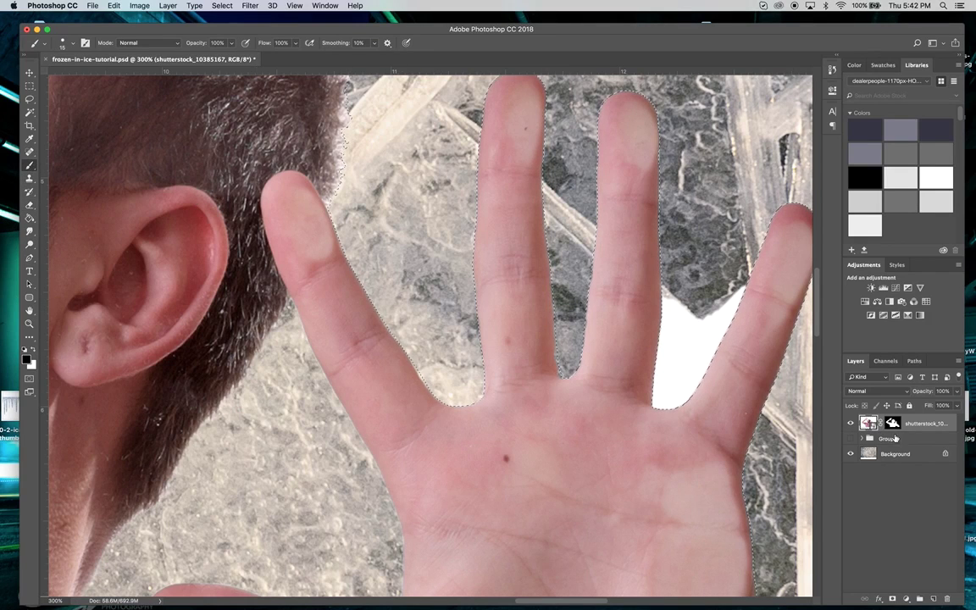
left_click(893, 424)
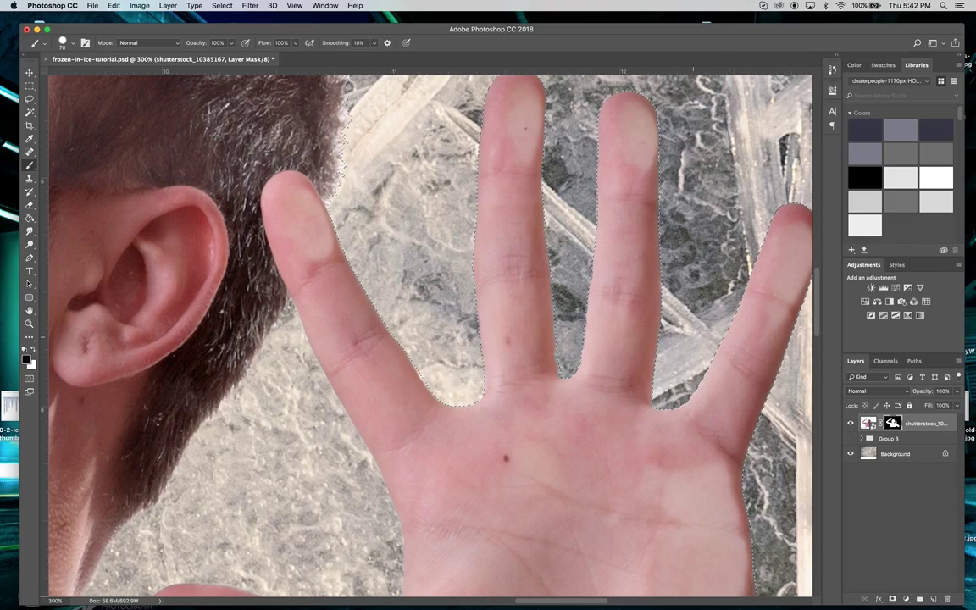
- Mask out the white gaps between the fingers of the hand with the bracelet, painting inside the selection with the 70 px brush
scroll(691, 309, "left", 15)
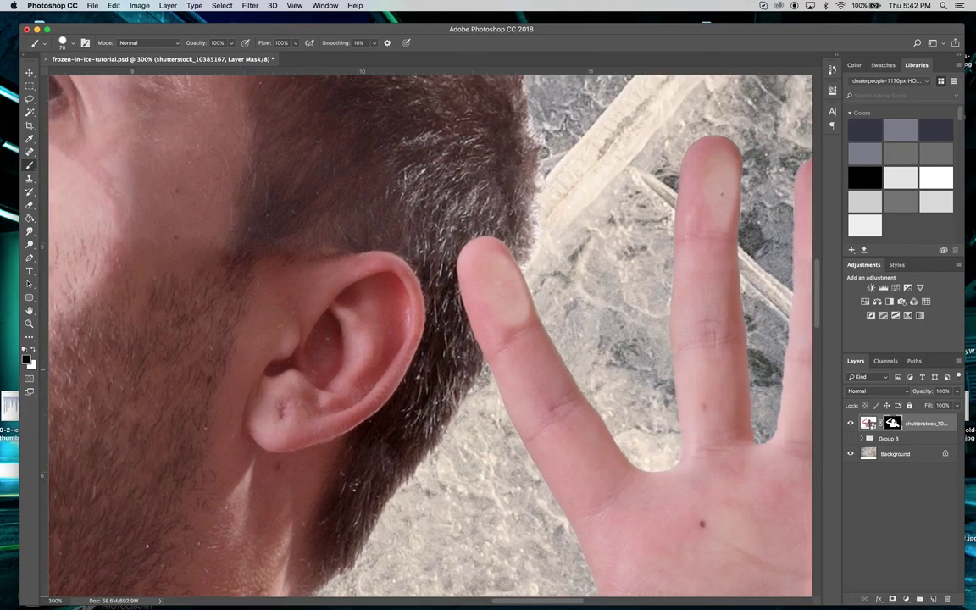
scroll(690, 310, "left", 15)
scroll(690, 305, "down", 4)
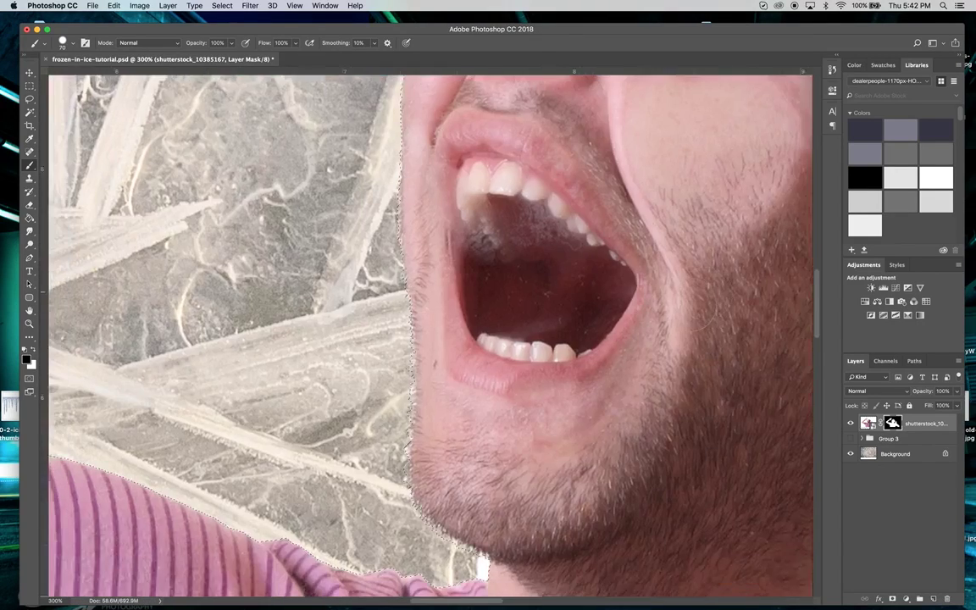
scroll(689, 292, "left", 15)
scroll(689, 292, "down", 5)
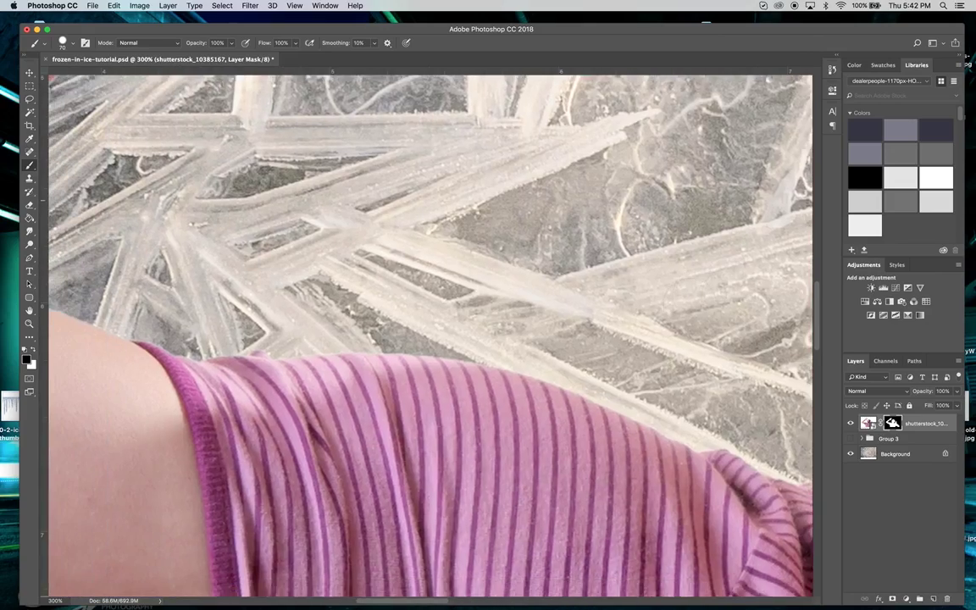
scroll(430, 335, "left", 15)
scroll(430, 335, "down", 4)
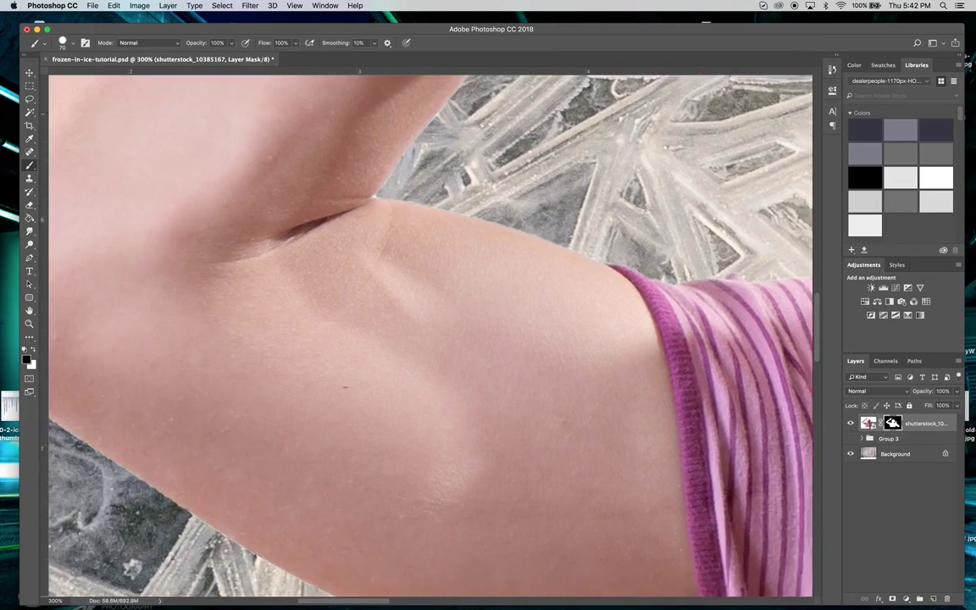
scroll(689, 305, "left", 15)
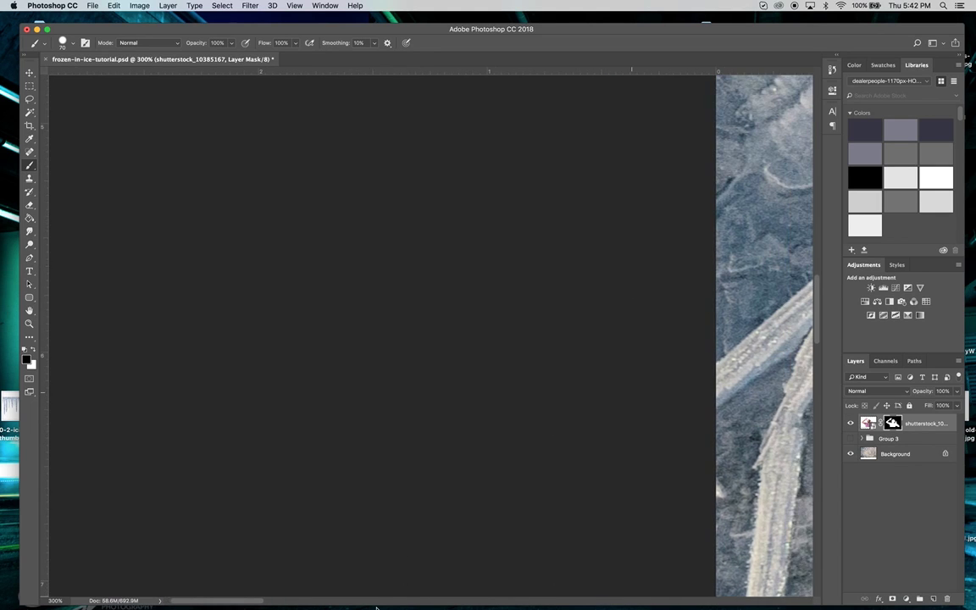
scroll(252, 594, "right", 10)
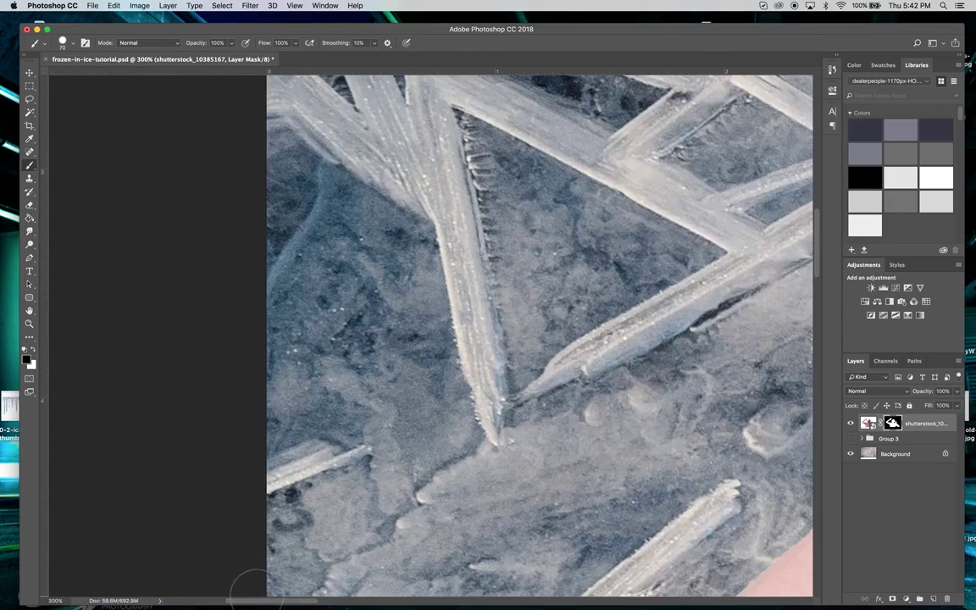
scroll(256, 594, "right", 10)
right_click(692, 508)
scroll(410, 515, "right", 10)
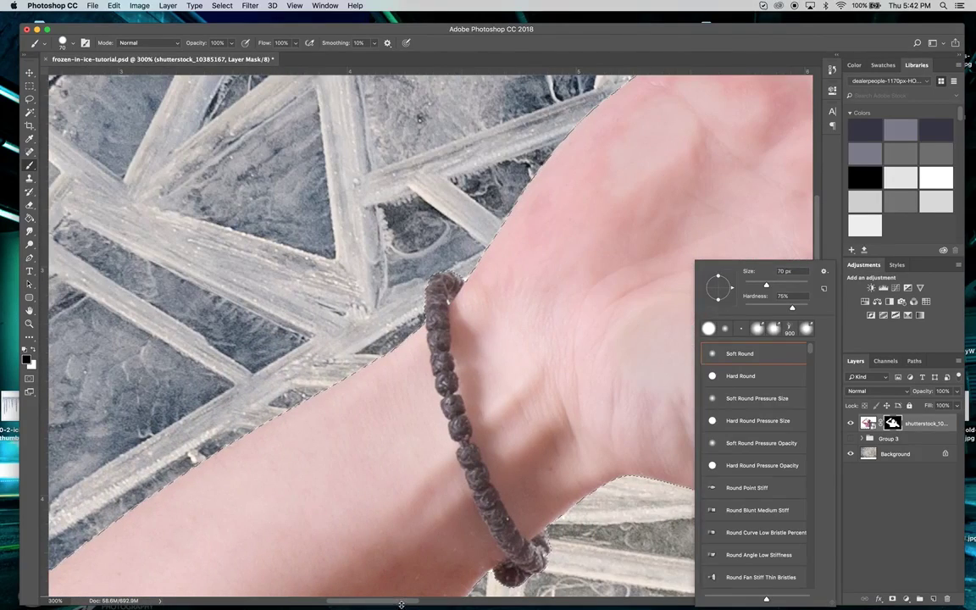
key("Escape")
left_click_drag(403, 605, 457, 605)
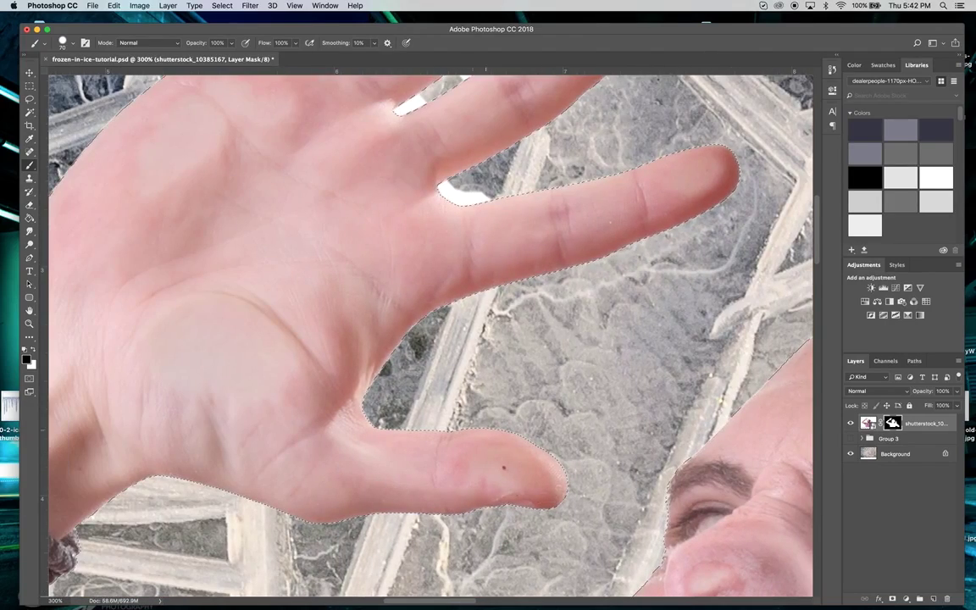
left_click_drag(817, 238, 814, 215)
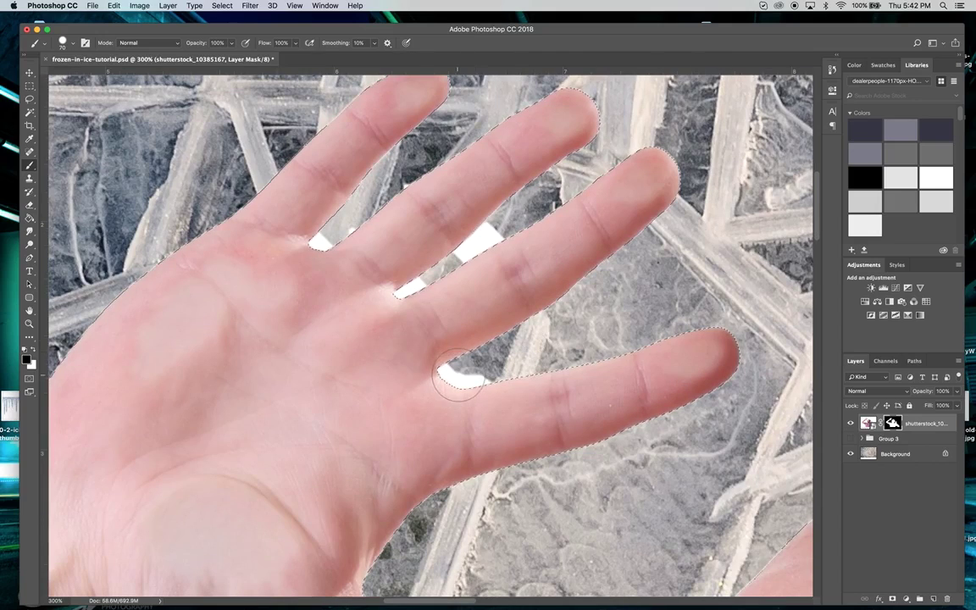
left_click_drag(459, 382, 469, 380)
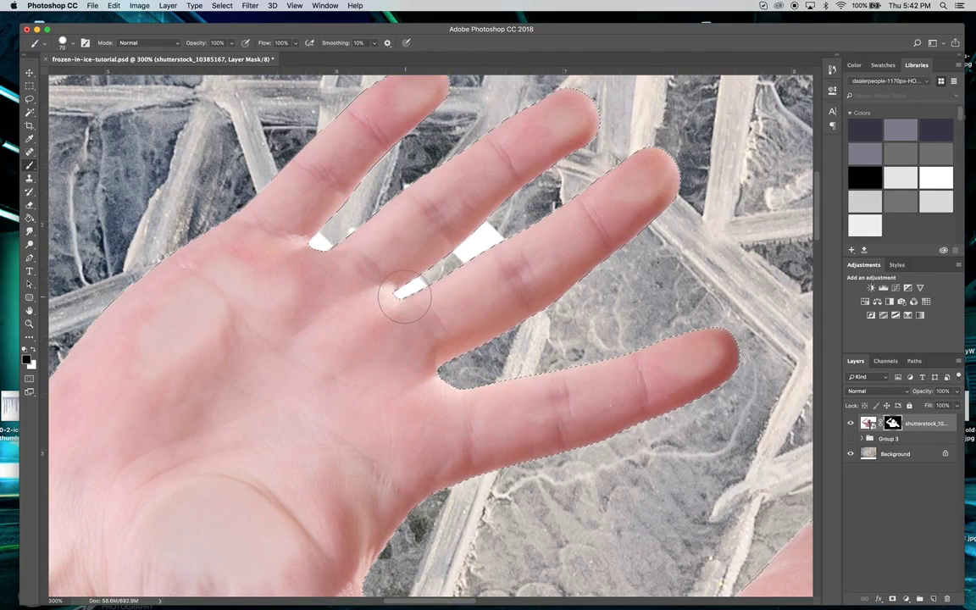
left_click_drag(452, 260, 446, 266)
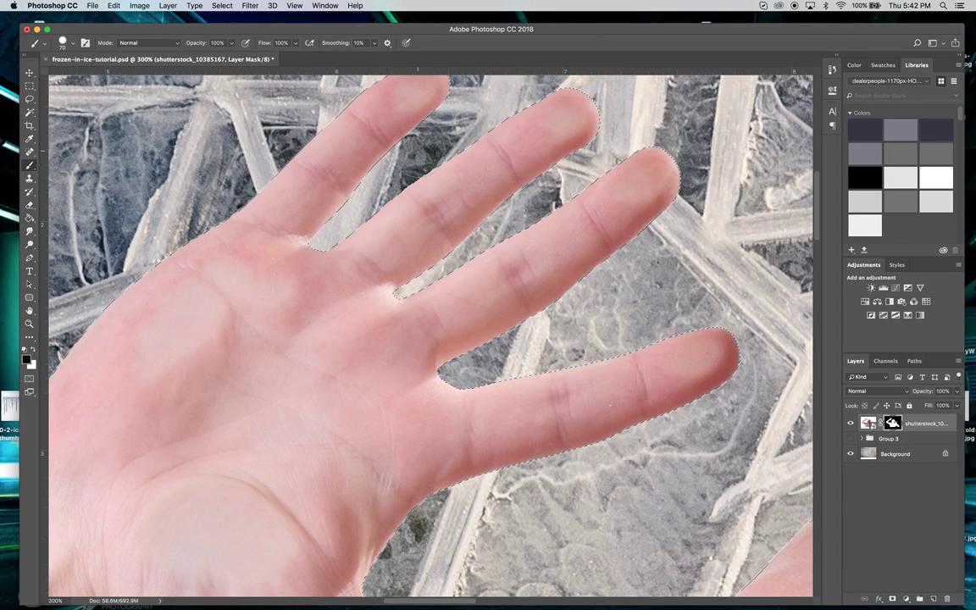
key("z")
key("super+1")
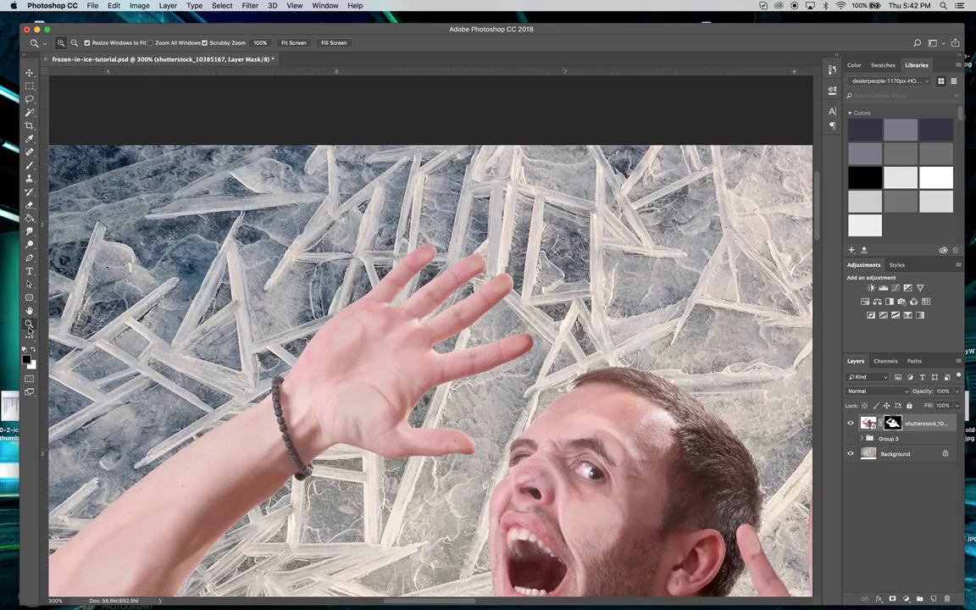
left_click(447, 441, "alt")
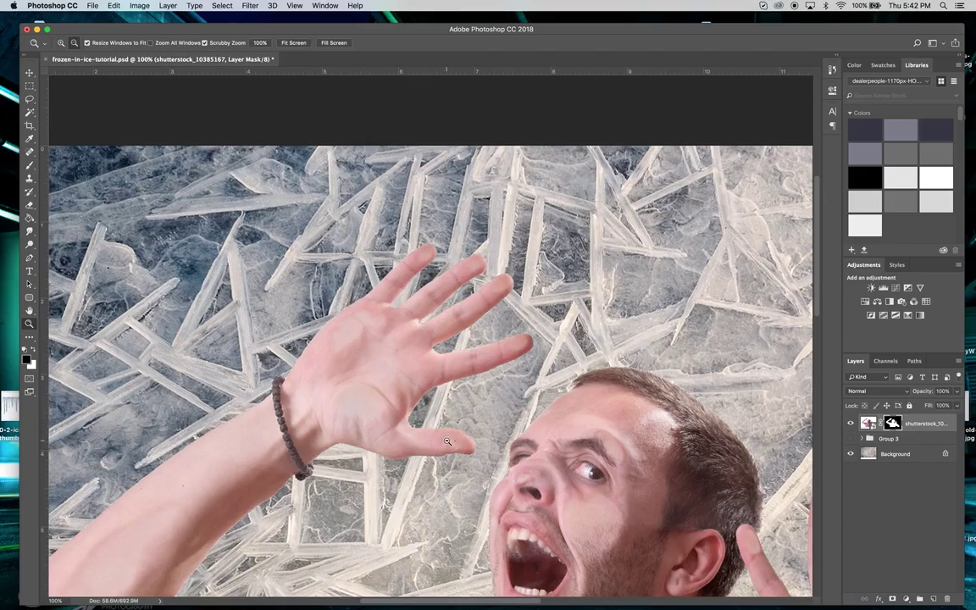
- Clear the active selection and show the whole composite
left_click(447, 441, "alt")
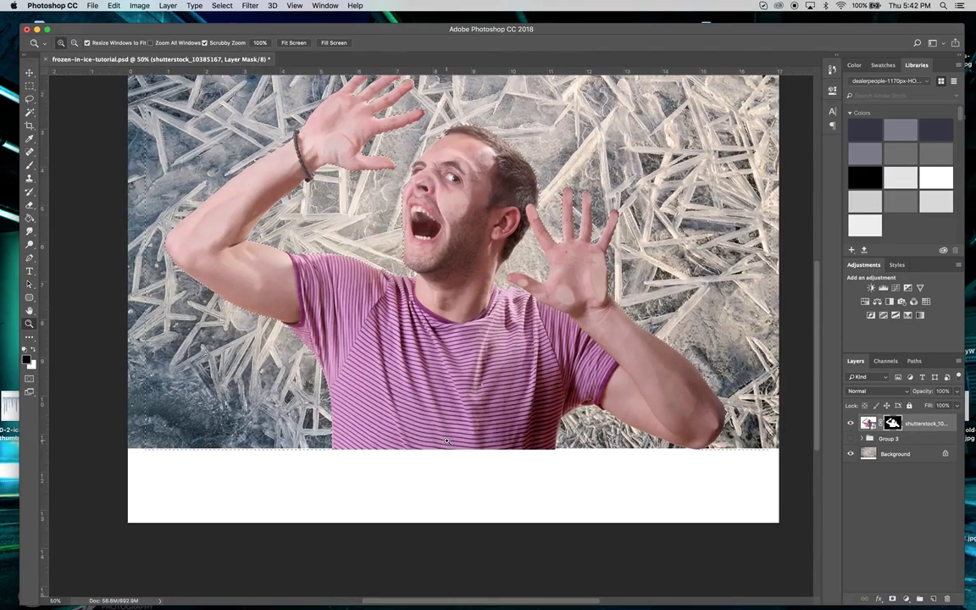
key("v")
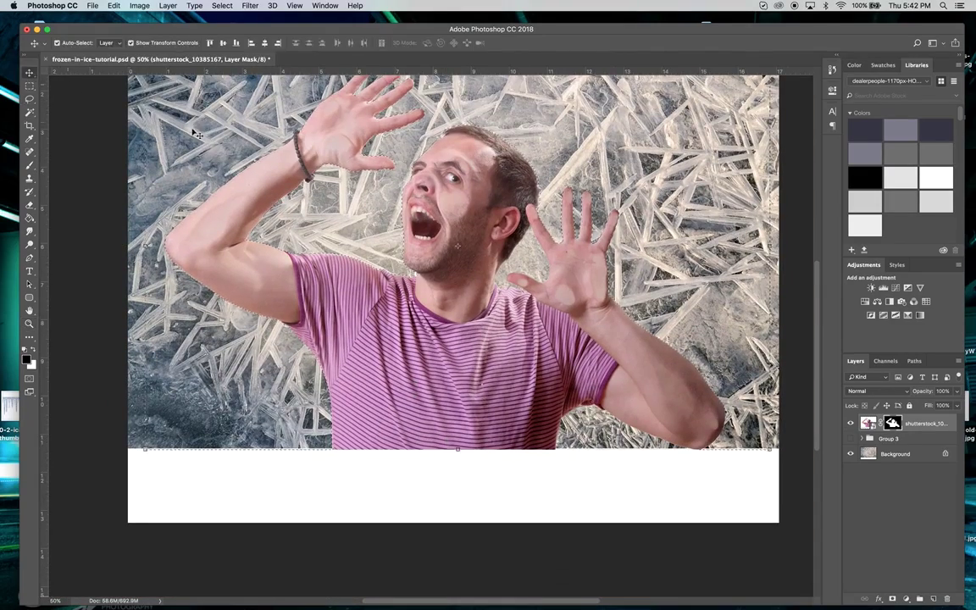
key("super+d")
scroll(569, 331, "up", 5)
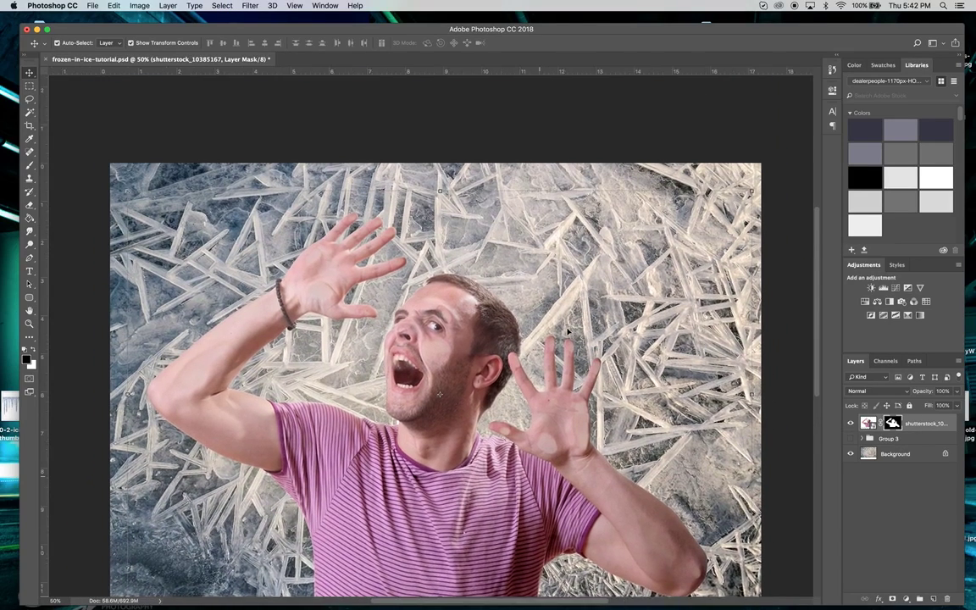
scroll(568, 331, "down", 4)
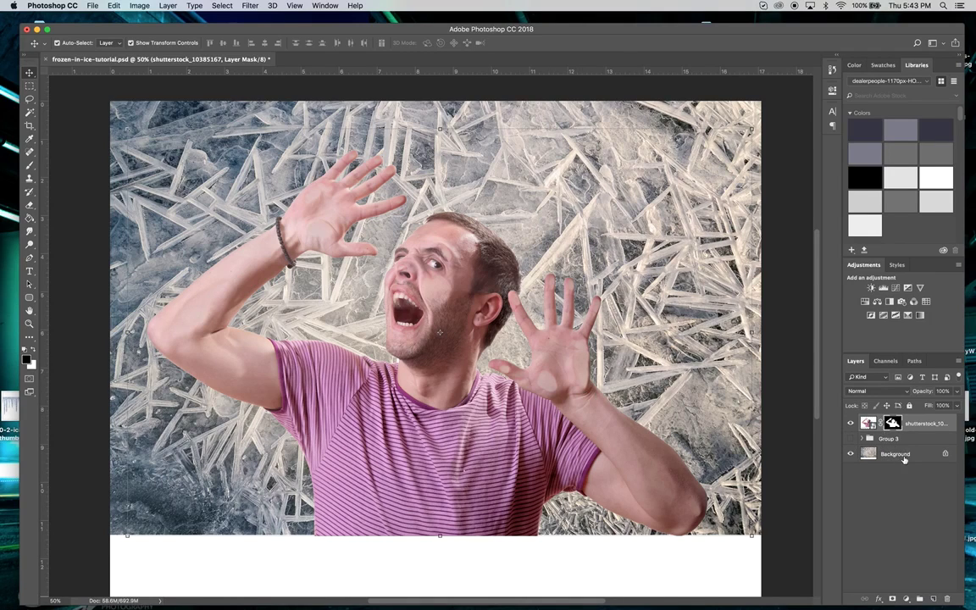
- Duplicate the Background ice layer and place the copy at the top of the layer stack, above the man
left_click(915, 456)
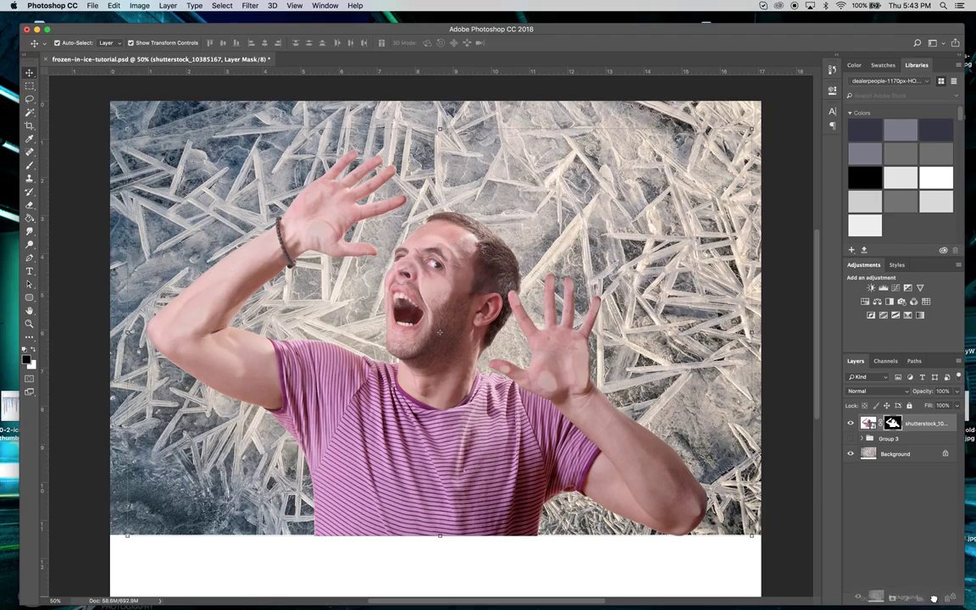
key("super+j")
left_click_drag(906, 455, 906, 423)
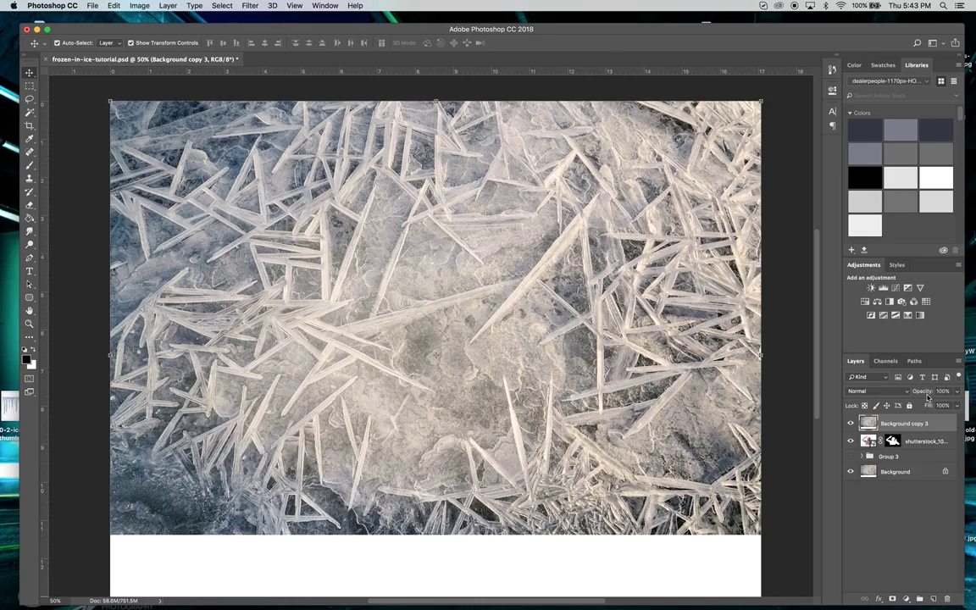
- Try the Screen blend mode on the duplicated ice layer and return it to Normal
left_click(907, 393)
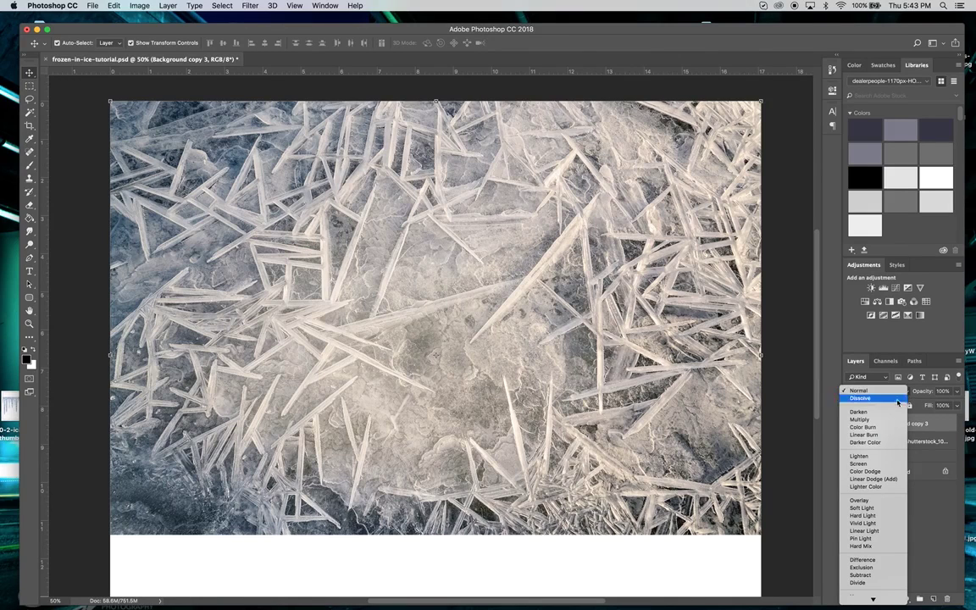
left_click(866, 467)
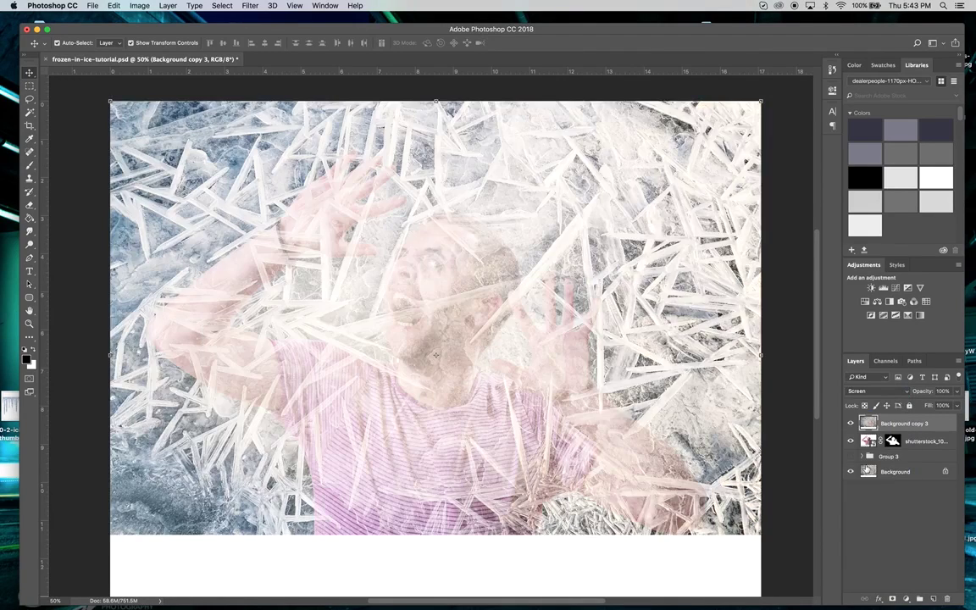
left_click(909, 392)
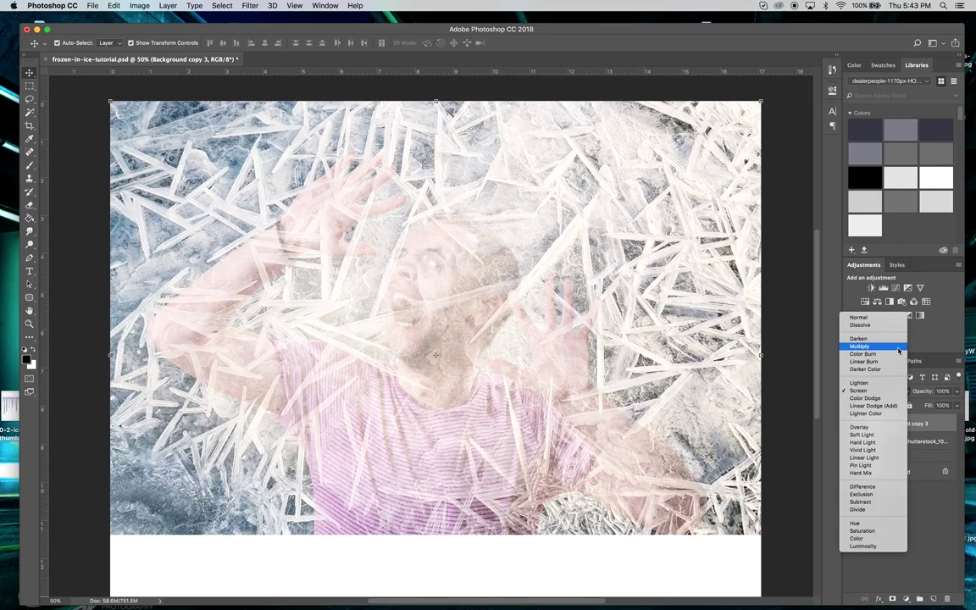
left_click(859, 317)
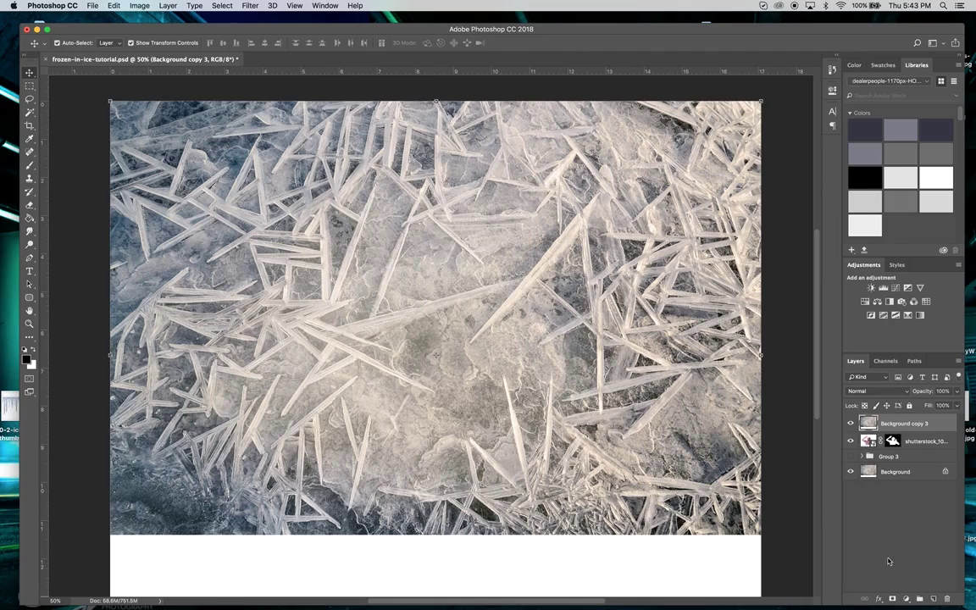
- Add a layer mask to the duplicated ice layer and choose the NagelSeries35-Clouds4 brush for painting on it
left_click(893, 599)
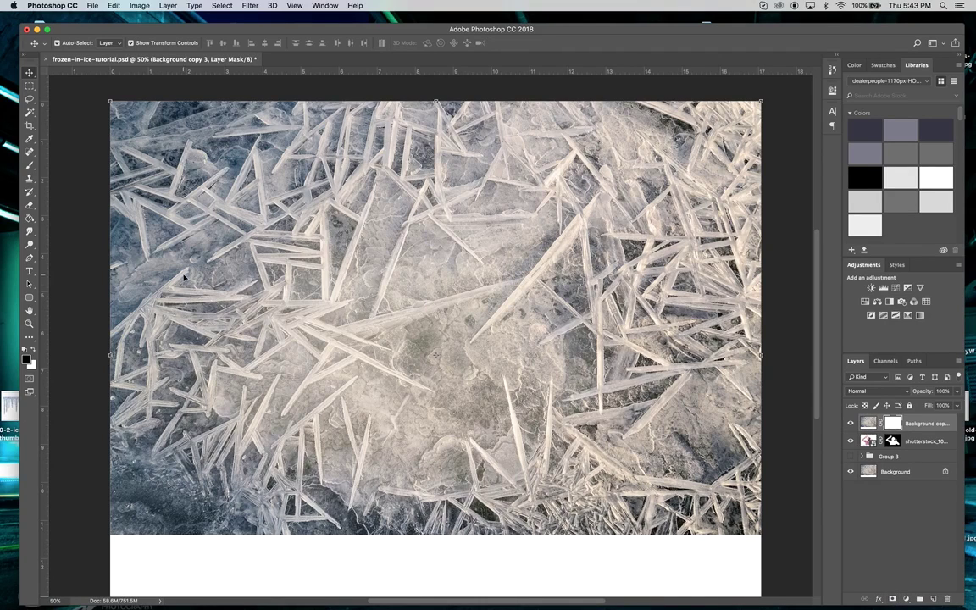
left_click(30, 165)
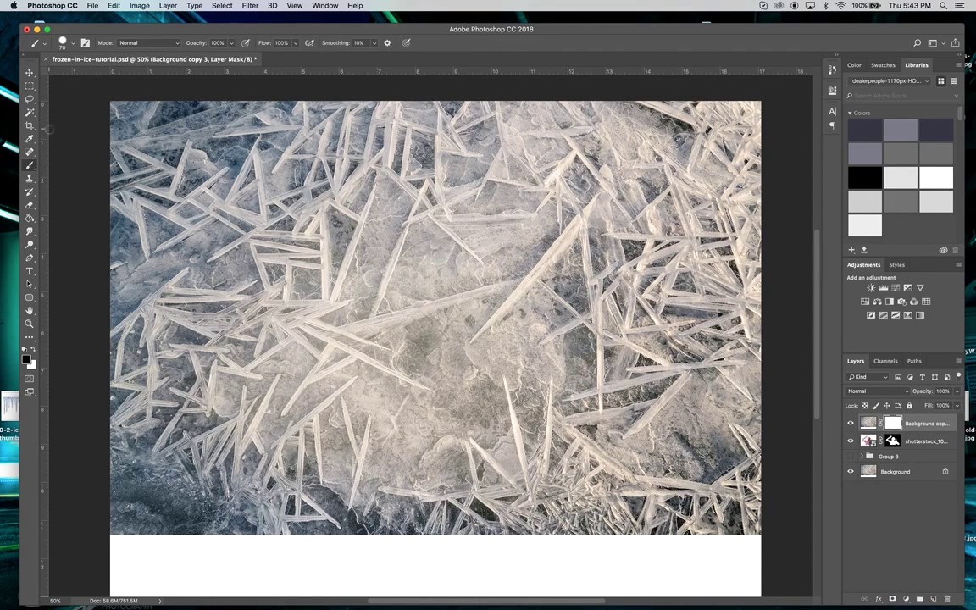
left_click(74, 46)
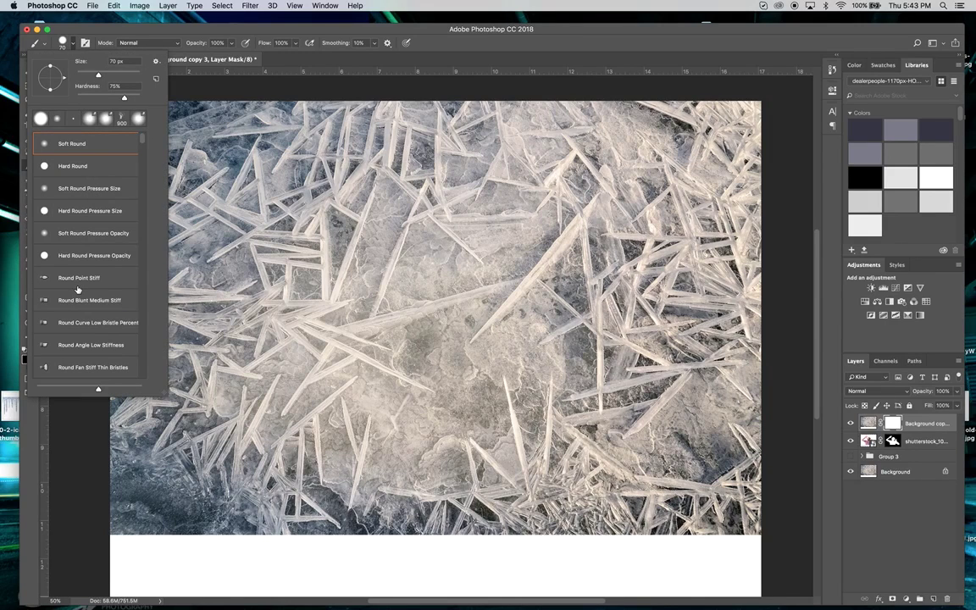
scroll(77, 290, "down", 10)
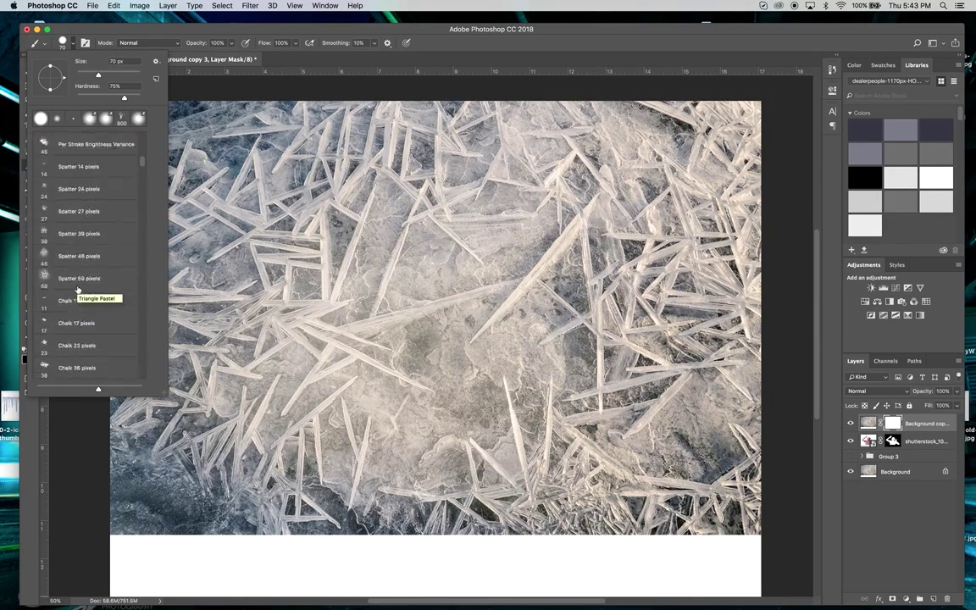
scroll(77, 289, "down", 10)
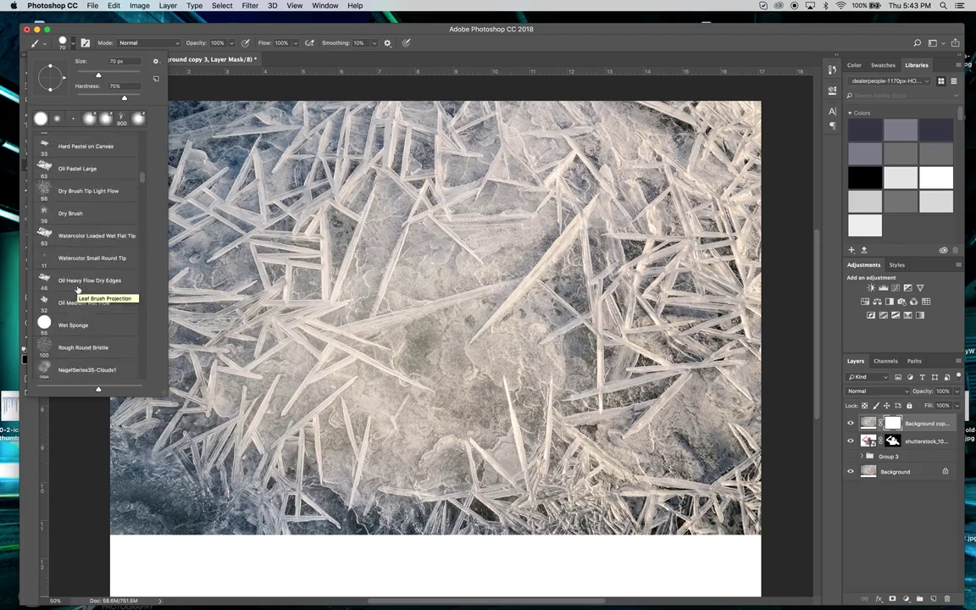
scroll(77, 290, "down", 10)
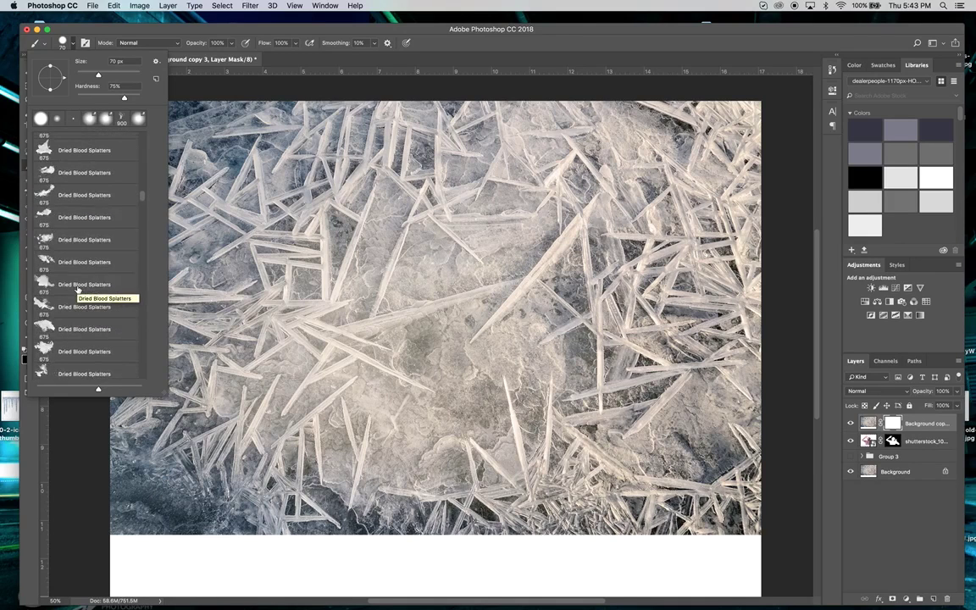
scroll(77, 290, "down", 10)
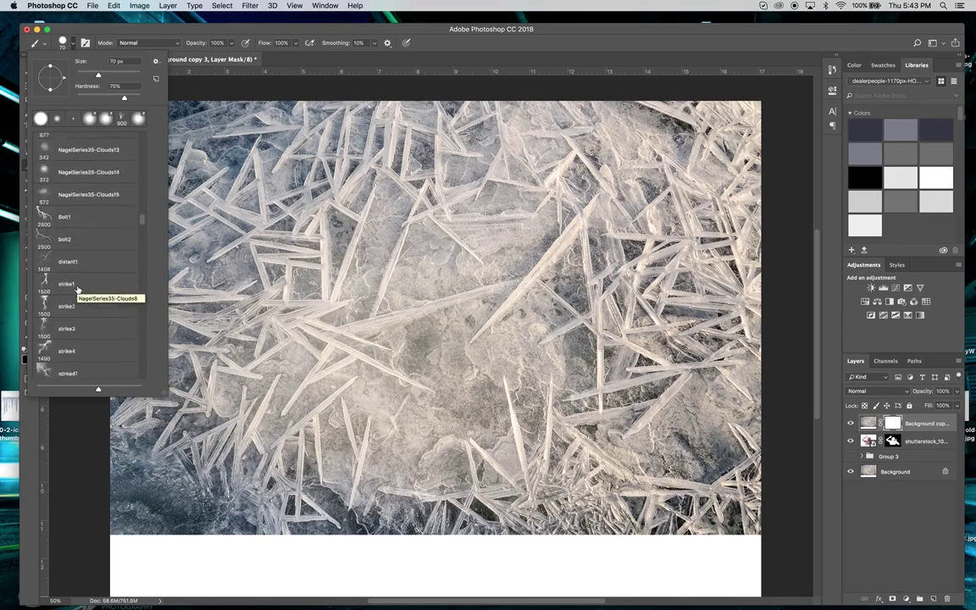
scroll(77, 290, "up", 5)
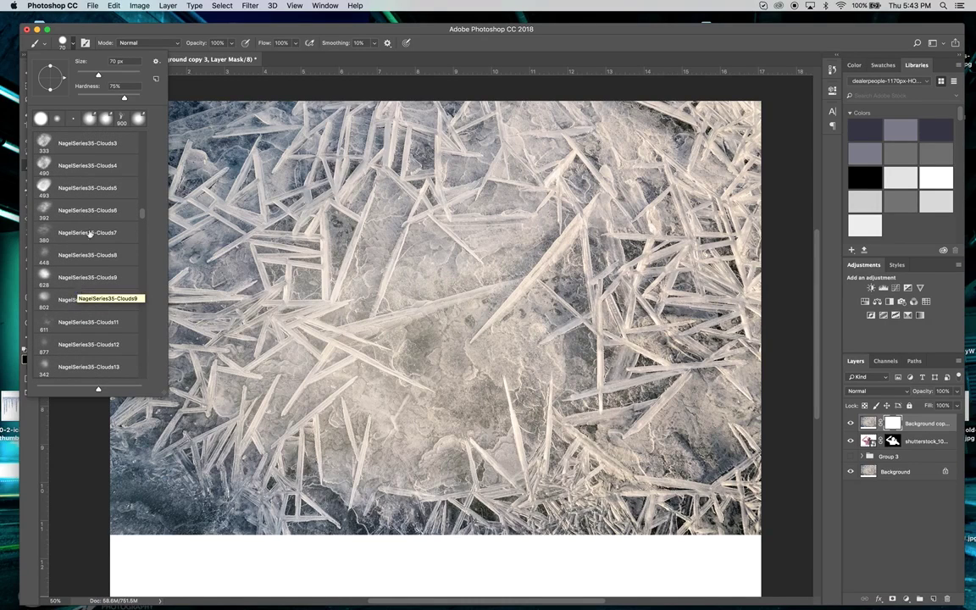
left_click(90, 165)
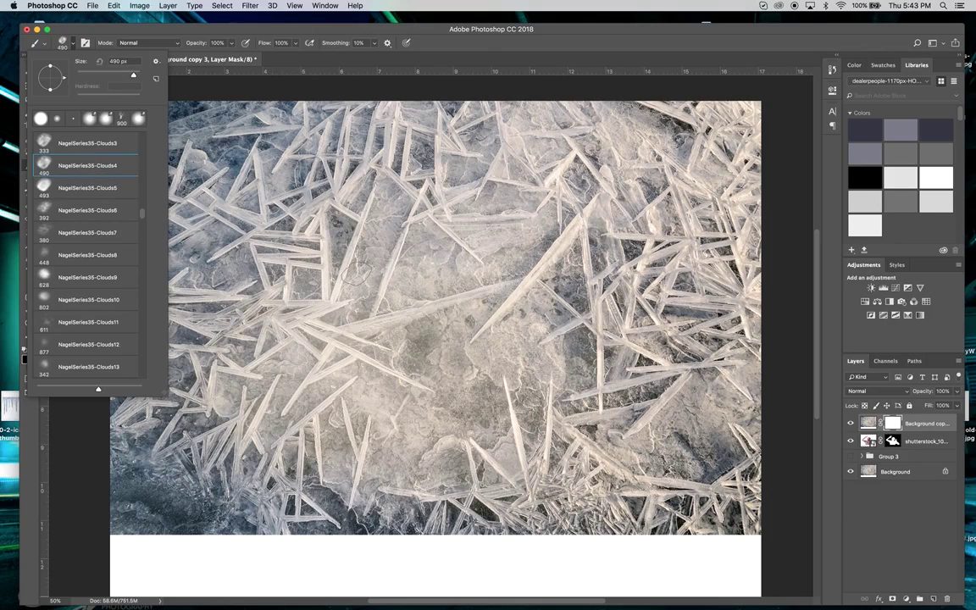
left_click(487, 52)
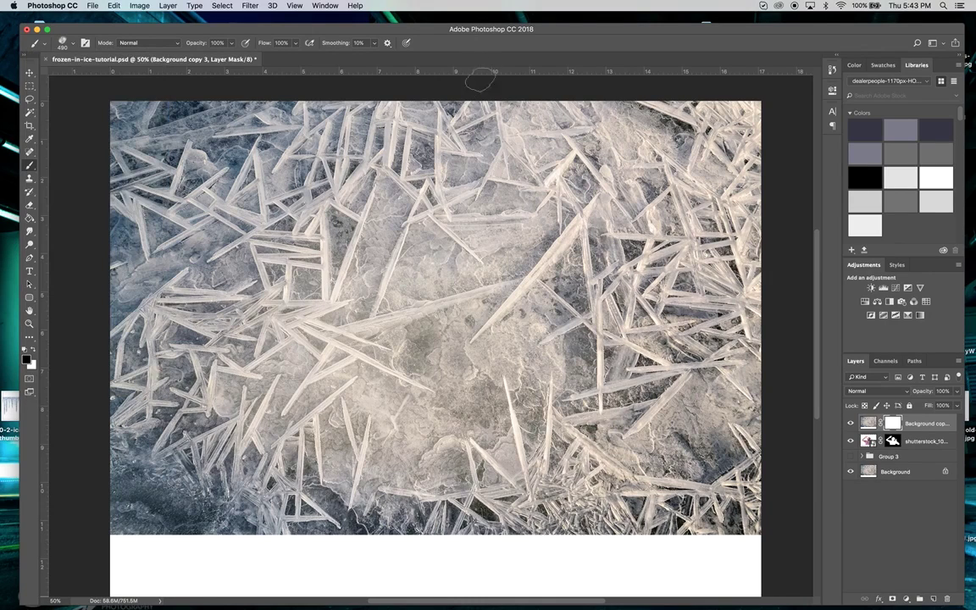
- Enlarge the cloud brush to 2900 px, paint black on the ice copy's mask to reveal the man's face, and undo the last dab
key("bracketright")
key("bracketright")
key("bracketright")
key("bracketright")
key("bracketright")
key("bracketright")
key("bracketright")
key("bracketright")
key("bracketright")
key("bracketright")
key("bracketright")
key("bracketright")
key("bracketright")
key("bracketright")
key("bracketright")
key("bracketright")
key("bracketright")
key("bracketright")
key("bracketright")
key("bracketright")
key("bracketright")
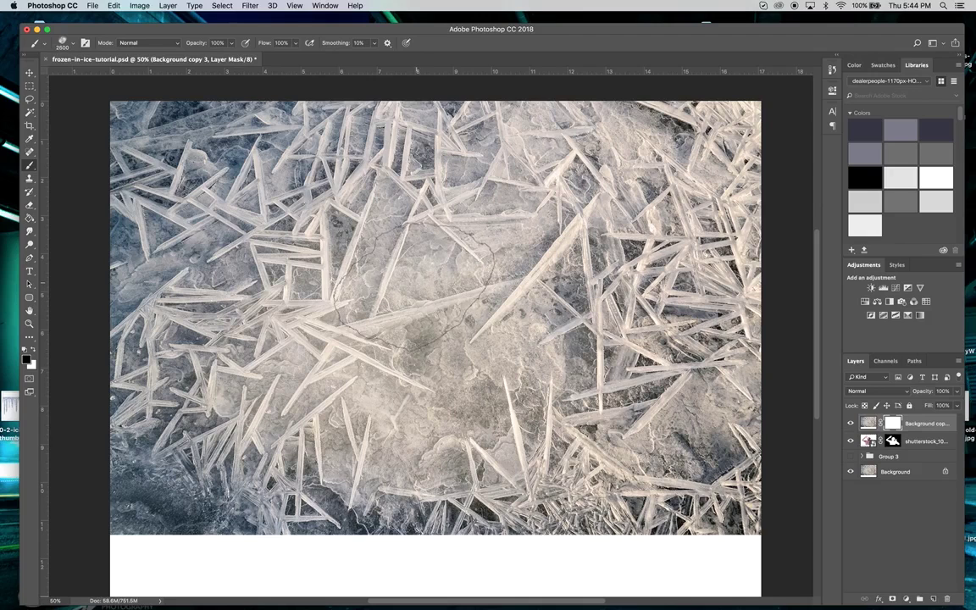
left_click(411, 289)
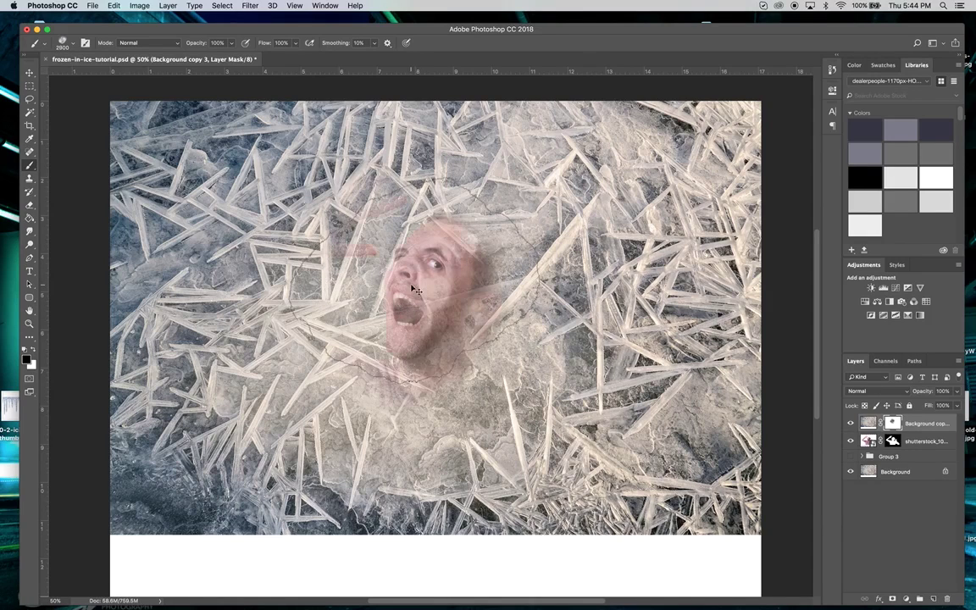
key("super+z")
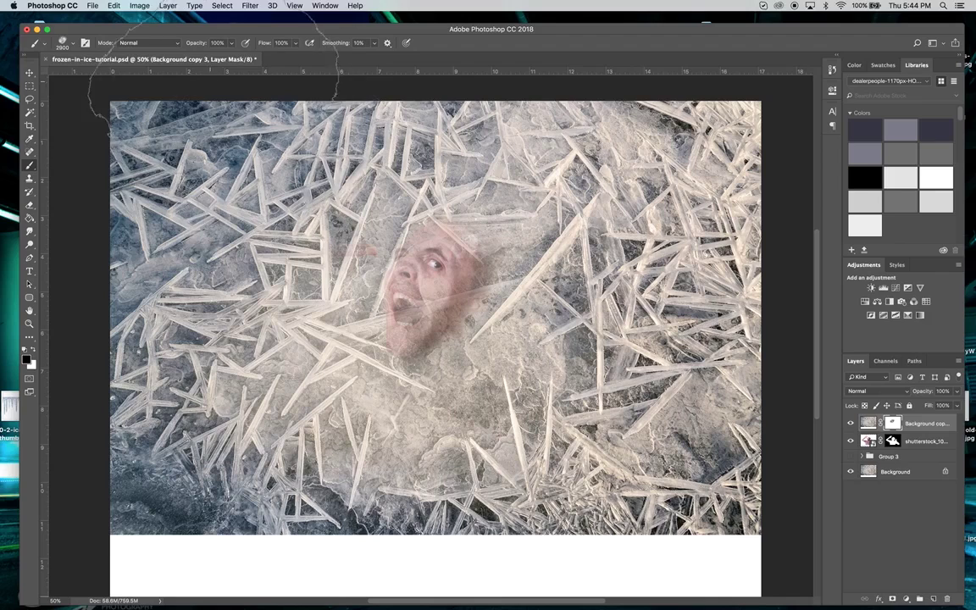
- Lower the brush opacity to 31% and paint the ice copy's mask to faintly reveal the man's face, neck and shirt
left_click(231, 44)
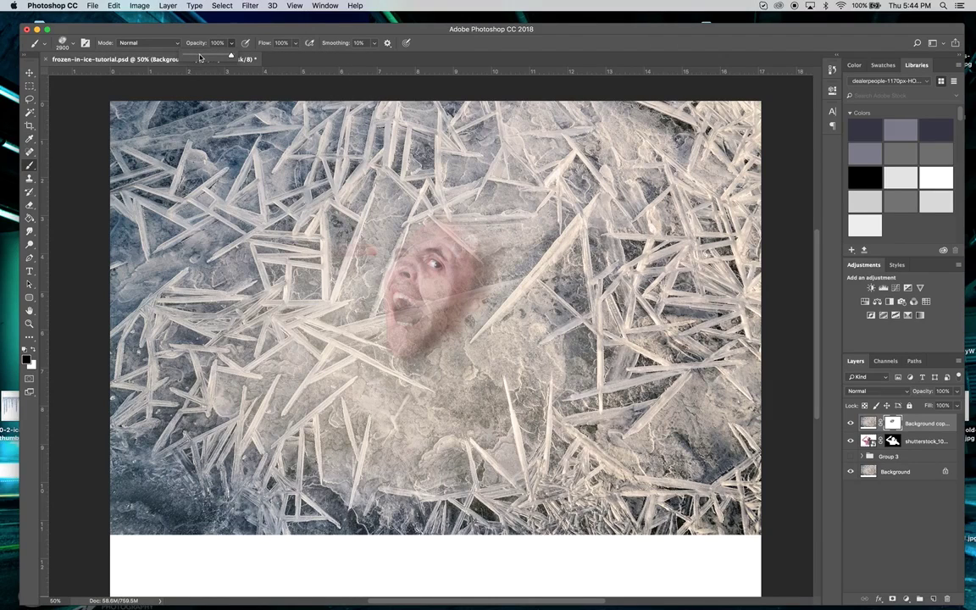
left_click(329, 372)
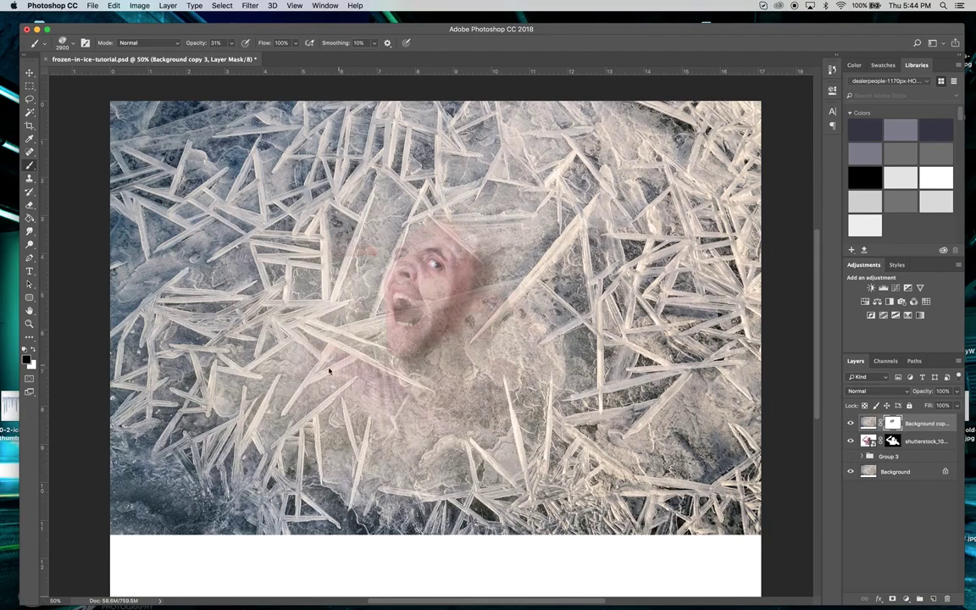
left_click(426, 313)
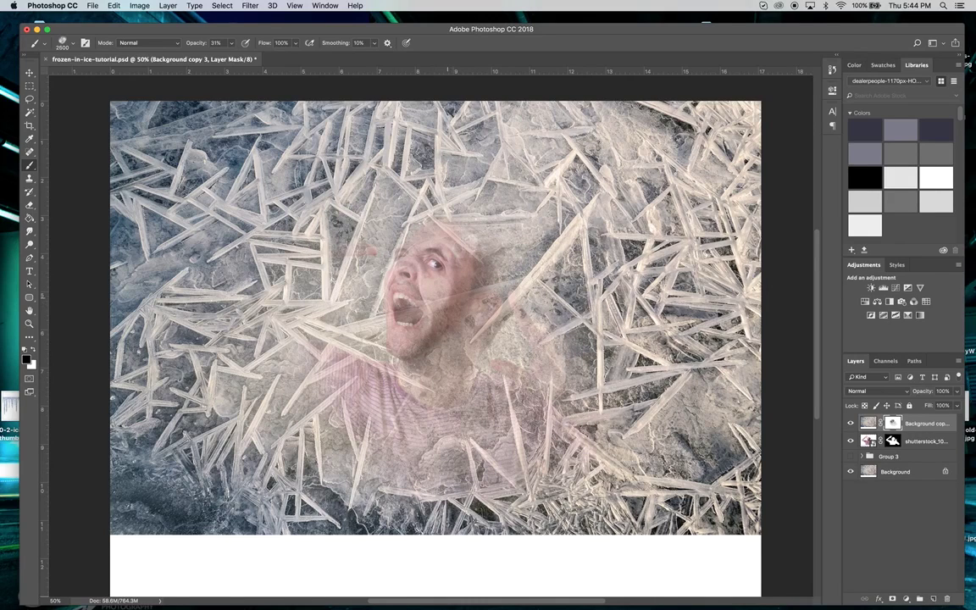
- Reduce the cloud brush to 800 px and reveal the raised hand with the bracelet through the ice
key("bracketleft")
key("bracketleft")
key("bracketleft")
key("bracketleft")
key("bracketleft")
key("bracketleft")
key("bracketleft")
key("bracketleft")
key("bracketleft")
key("bracketleft")
key("bracketleft")
key("bracketleft")
key("bracketleft")
key("bracketleft")
key("bracketleft")
key("bracketleft")
key("bracketleft")
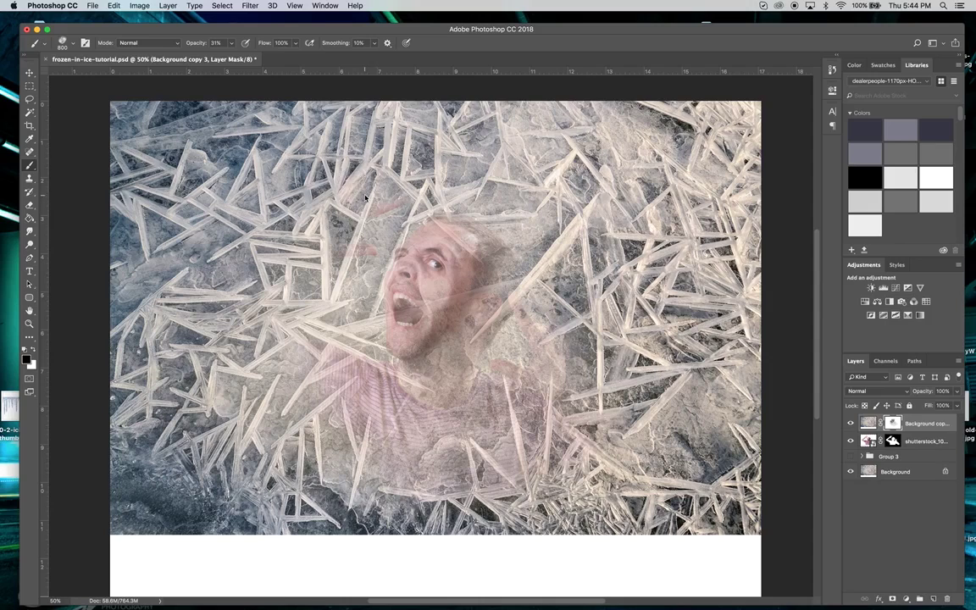
mouse_move(365, 197)
left_mouse_down()
mouse_move(335, 182)
mouse_move(280, 212)
mouse_move(326, 226)
mouse_move(288, 178)
mouse_move(318, 208)
mouse_move(343, 199)
mouse_move(284, 212)
mouse_move(310, 169)
mouse_move(324, 212)
mouse_move(292, 195)
mouse_move(309, 183)
mouse_move(284, 204)
mouse_move(318, 208)
mouse_move(288, 199)
mouse_move(309, 182)
mouse_move(284, 208)
mouse_move(305, 191)
mouse_move(320, 219)
mouse_move(289, 178)
mouse_move(331, 152)
mouse_move(339, 204)
mouse_move(311, 159)
mouse_move(297, 191)
left_mouse_up()
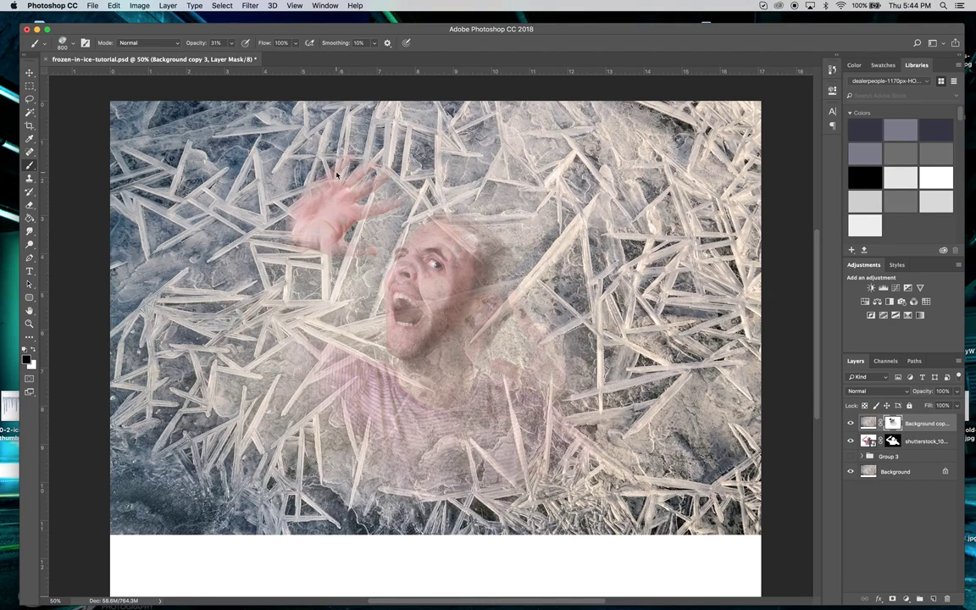
- Paint the ice copy's mask to partly reveal the raised forearm, both shirt shoulders, and the other hand and arm
mouse_move(277, 254)
left_mouse_down()
mouse_move(288, 222)
mouse_move(281, 250)
mouse_move(227, 267)
mouse_move(282, 251)
left_mouse_up()
mouse_move(239, 285)
left_mouse_down()
mouse_move(204, 286)
mouse_move(231, 273)
mouse_move(227, 289)
left_mouse_up()
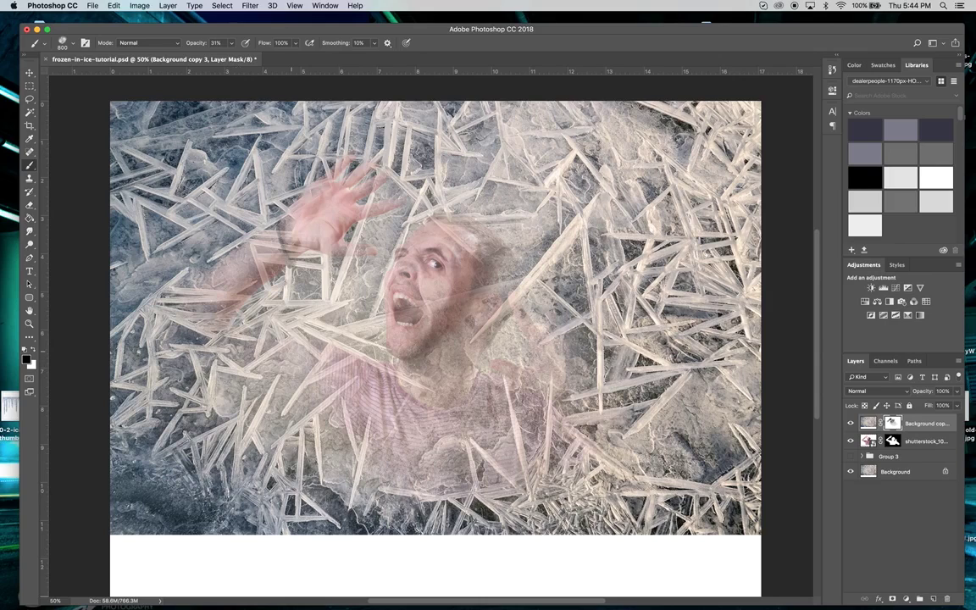
mouse_move(289, 363)
left_mouse_down()
mouse_move(271, 335)
mouse_move(235, 319)
mouse_move(286, 366)
mouse_move(364, 353)
mouse_move(310, 364)
mouse_move(319, 363)
mouse_move(292, 403)
mouse_move(326, 423)
mouse_move(456, 407)
mouse_move(448, 339)
mouse_move(526, 394)
mouse_move(553, 392)
mouse_move(494, 298)
mouse_move(528, 319)
mouse_move(505, 297)
mouse_move(543, 361)
mouse_move(565, 368)
mouse_move(498, 329)
mouse_move(519, 312)
mouse_move(496, 288)
mouse_move(534, 280)
mouse_move(525, 297)
mouse_move(556, 343)
mouse_move(509, 297)
left_mouse_up()
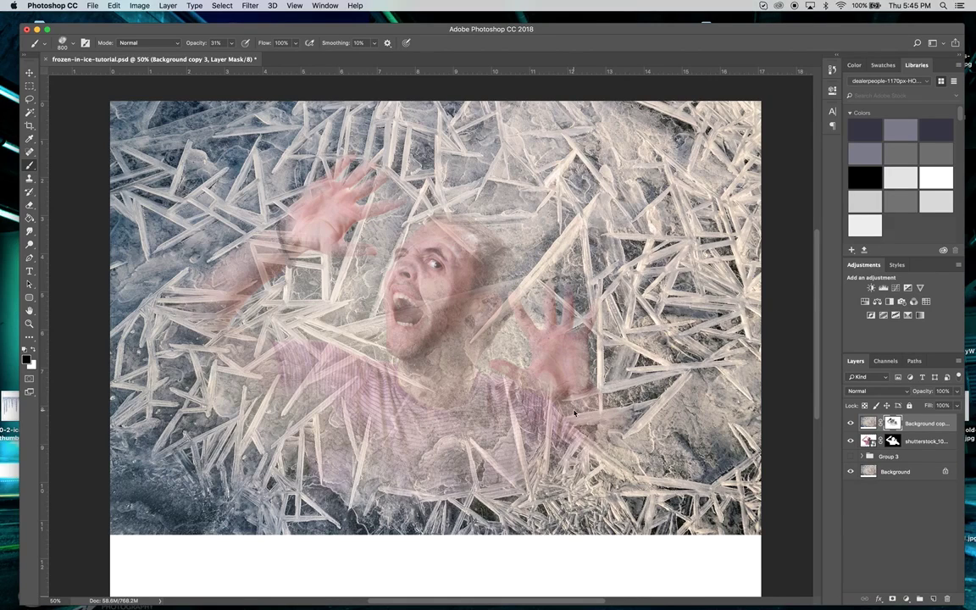
mouse_move(575, 412)
left_mouse_down()
mouse_move(632, 452)
mouse_move(629, 436)
mouse_move(578, 404)
mouse_move(607, 423)
mouse_move(449, 234)
mouse_move(403, 252)
mouse_move(443, 250)
mouse_move(455, 233)
mouse_move(474, 250)
mouse_move(467, 258)
mouse_move(486, 267)
mouse_move(455, 259)
mouse_move(431, 242)
mouse_move(437, 233)
mouse_move(436, 283)
mouse_move(511, 360)
left_mouse_up()
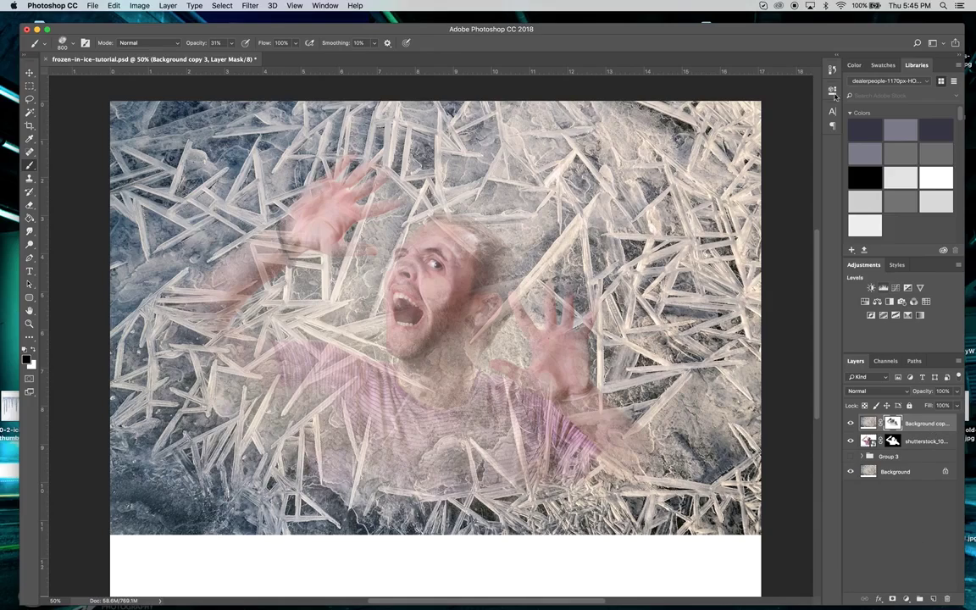
- Switch to Finder and place shutterstock_573340033.jpg from the frozen-ice-tutorial folder into the composite as a new top layer
left_click_drag(672, 30, 684, 224)
left_click(585, 118)
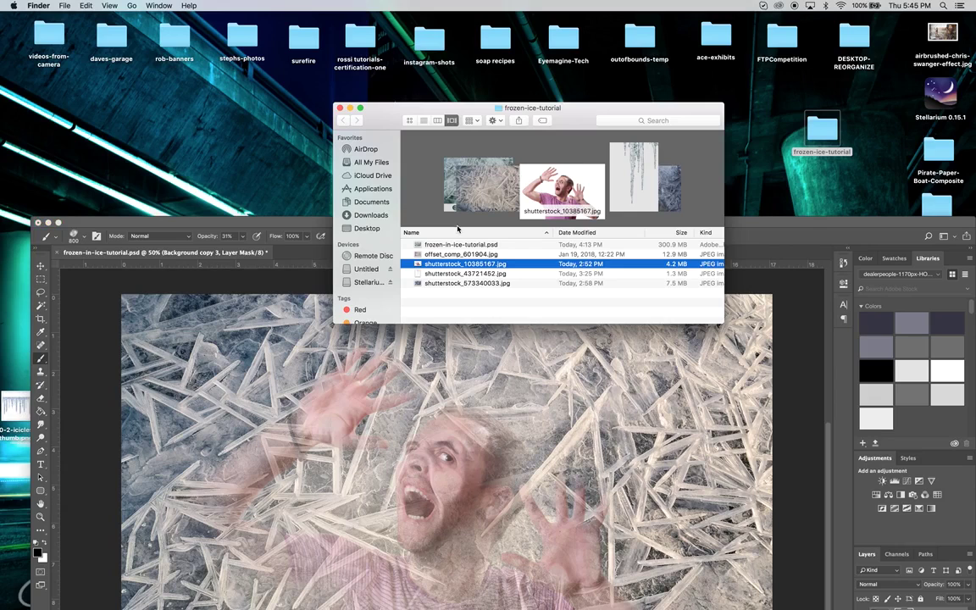
left_click(445, 284)
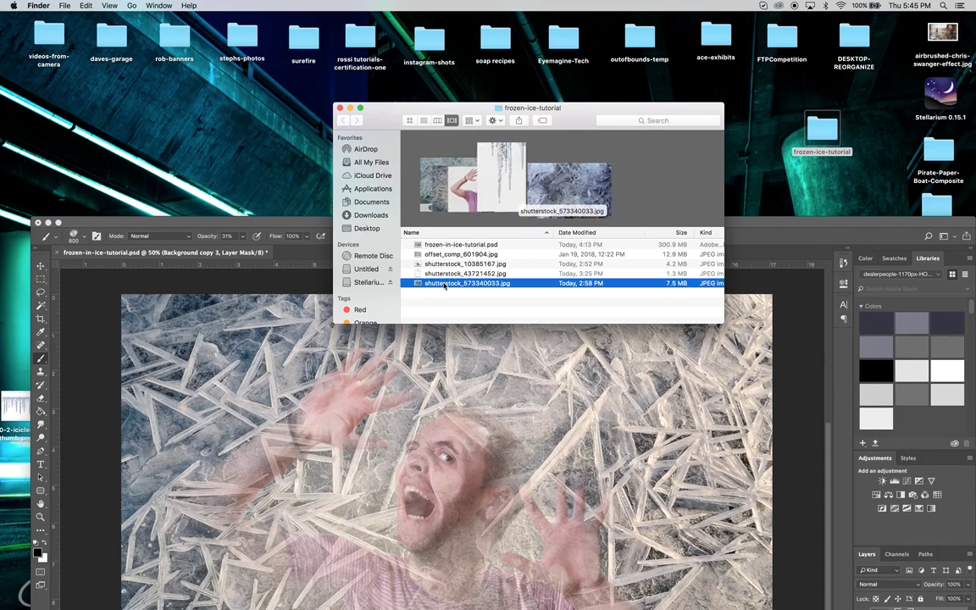
left_click_drag(461, 305, 446, 432)
left_click_drag(443, 224, 396, 19)
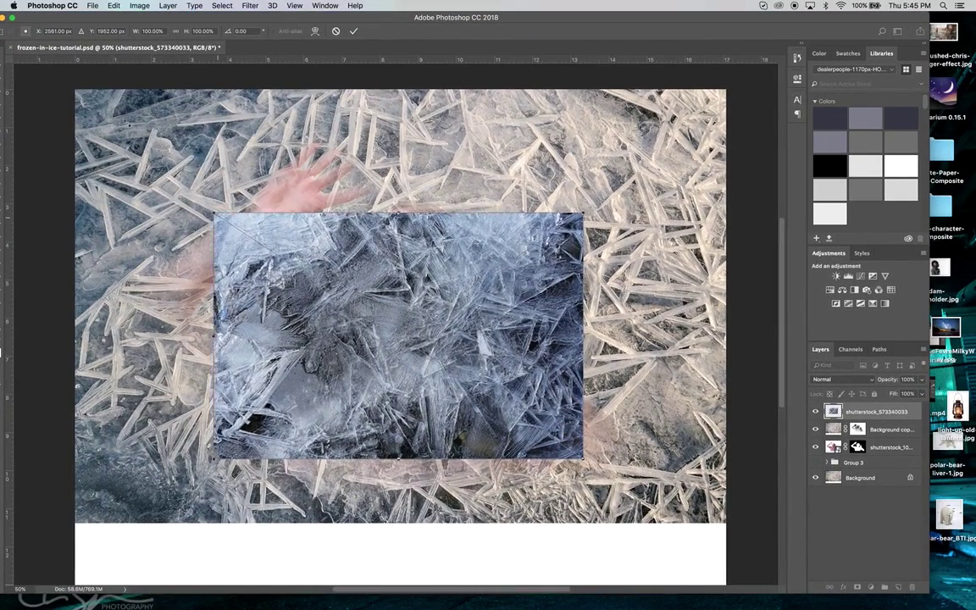
- Scale the placed ice photo to about 180.6%, position it over the whole ice scene, and commit the transform
left_click_drag(219, 217, 87, 85)
left_click_drag(583, 118, 739, 74)
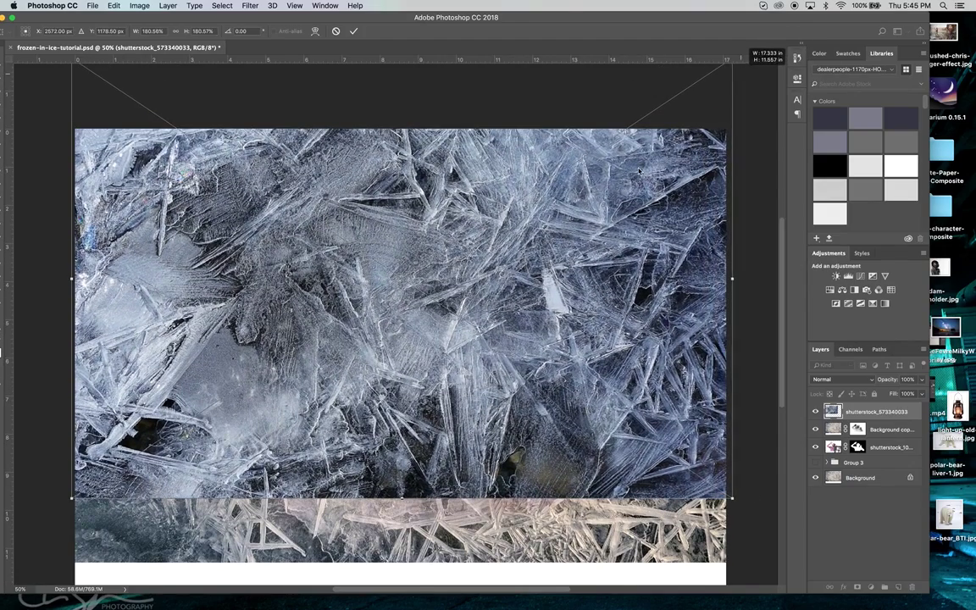
left_click_drag(641, 200, 643, 265)
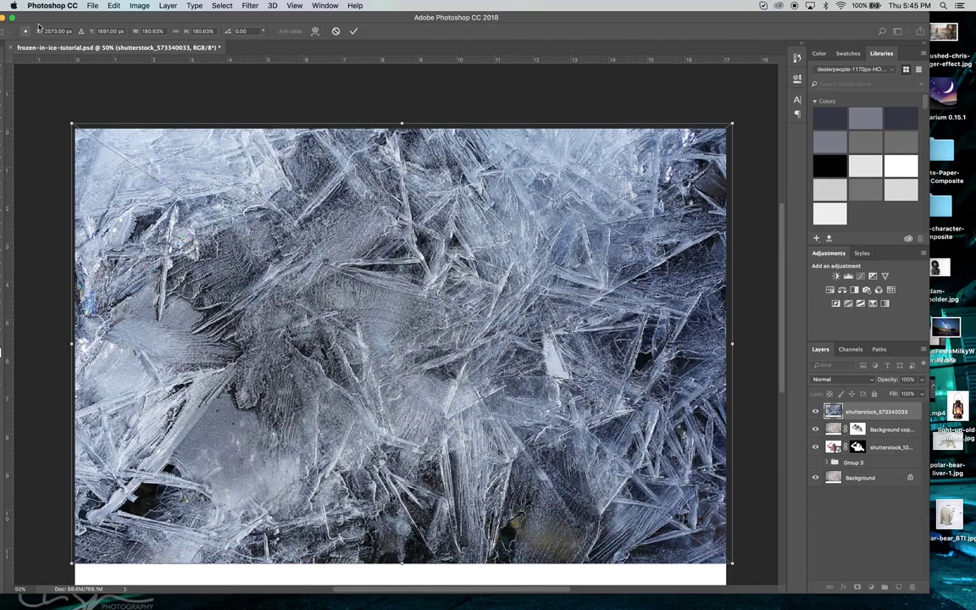
left_click_drag(45, 20, 65, 20)
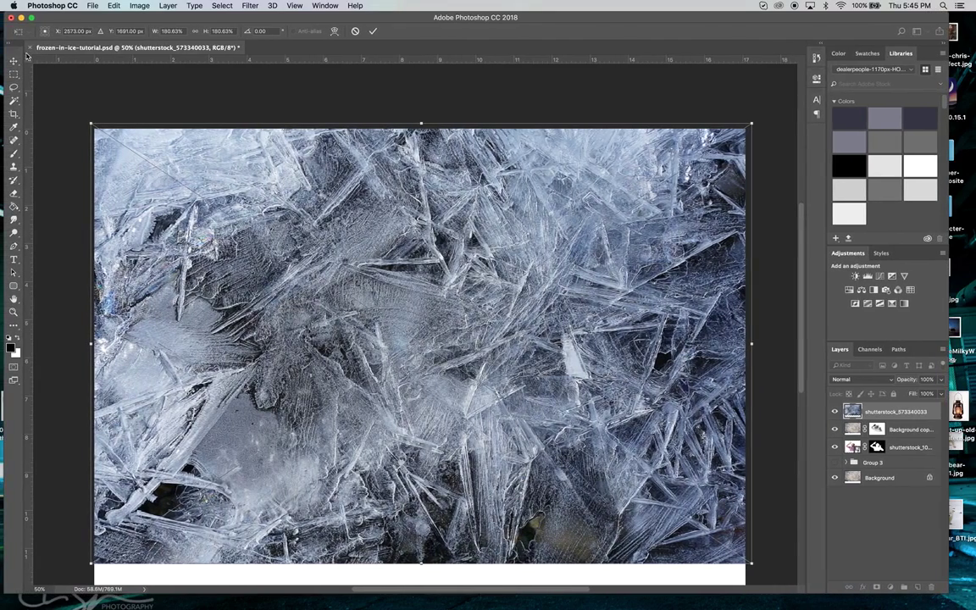
left_click(14, 61)
left_click(573, 204)
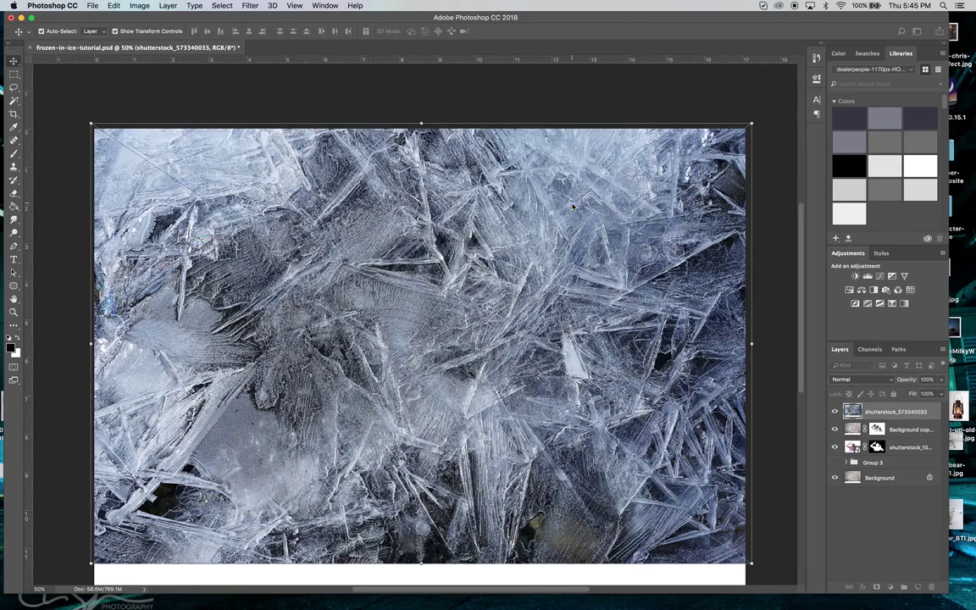
- Set the new ice photo layer to Hard Light blending and add a white layer mask to it
left_click(873, 379)
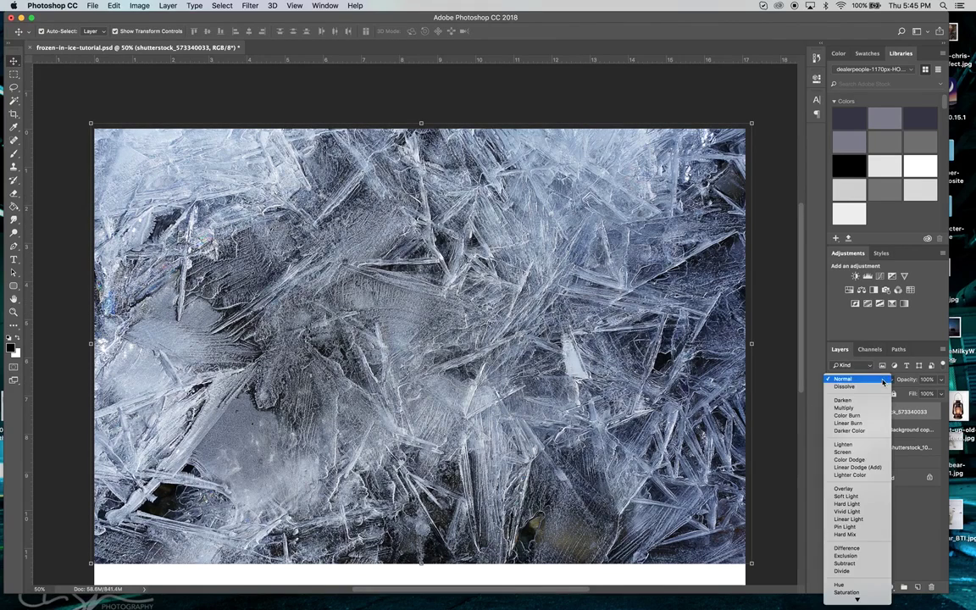
left_click(856, 505)
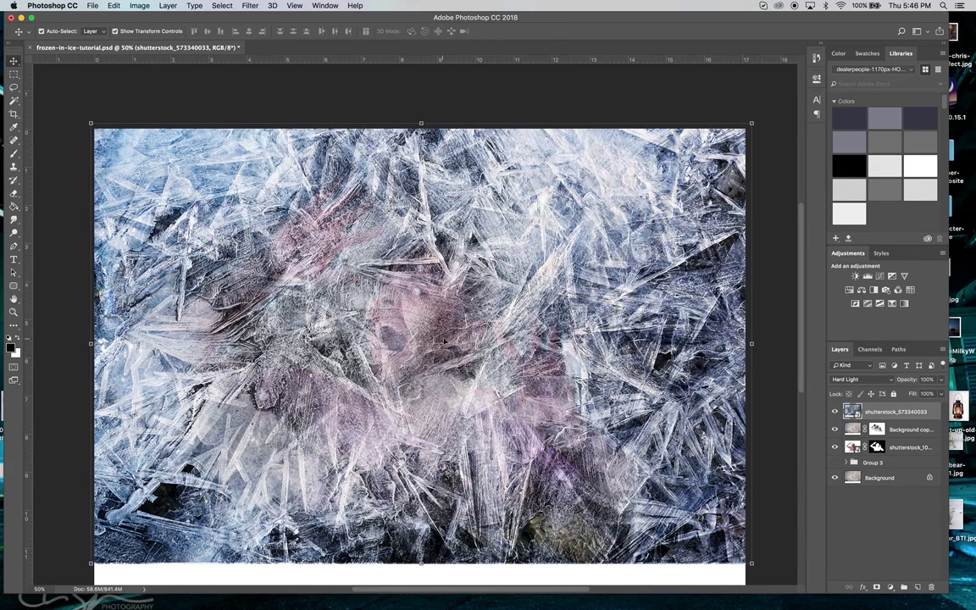
left_click(876, 587)
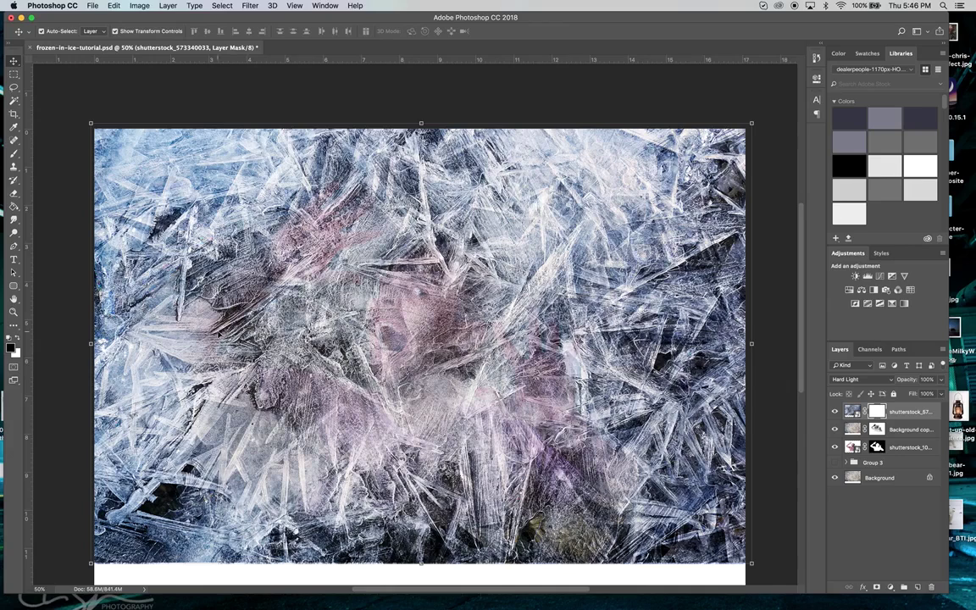
- Enlarge the cloud brush to 1800 px and paint the new ice layer's mask to reveal the man's face
left_click(14, 154)
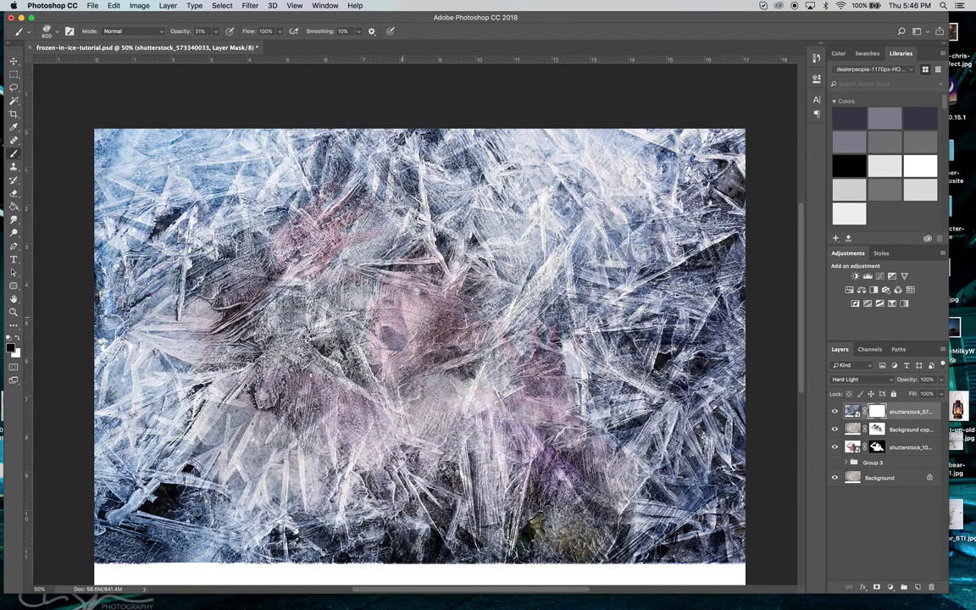
key("bracketright")
key("bracketright")
key("bracketright")
key("bracketright")
key("bracketright")
key("bracketright")
key("bracketright")
key("bracketright")
key("bracketright")
key("bracketright")
mouse_move(417, 271)
left_mouse_down()
mouse_move(434, 297)
mouse_move(417, 322)
mouse_move(398, 314)
mouse_move(416, 322)
mouse_move(424, 280)
mouse_move(428, 289)
mouse_move(390, 224)
mouse_move(440, 280)
left_mouse_up()
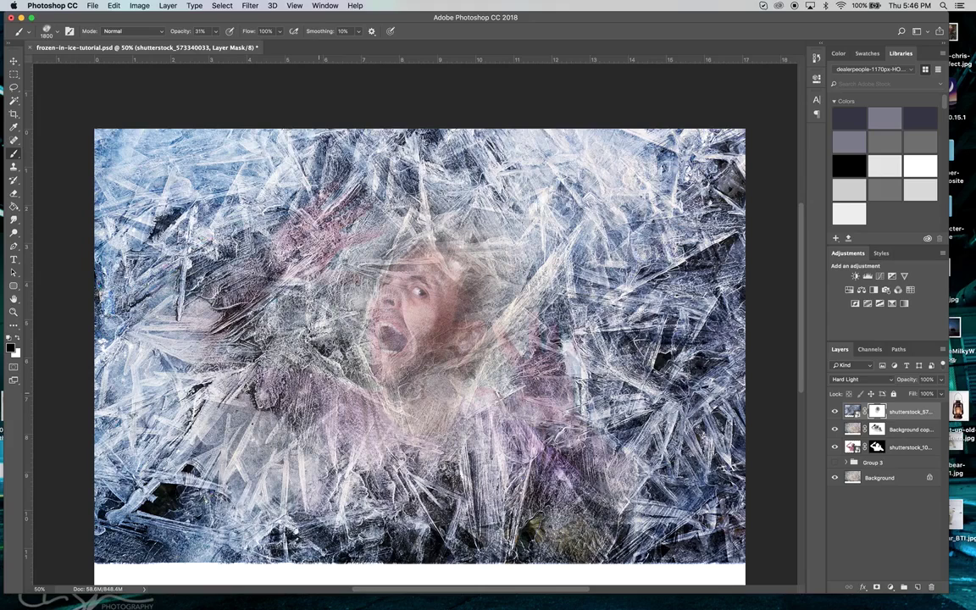
- Paint the top ice layer's mask to bring out the raised hand and forearm and the shoulder below them
left_click(319, 393)
left_click(318, 393)
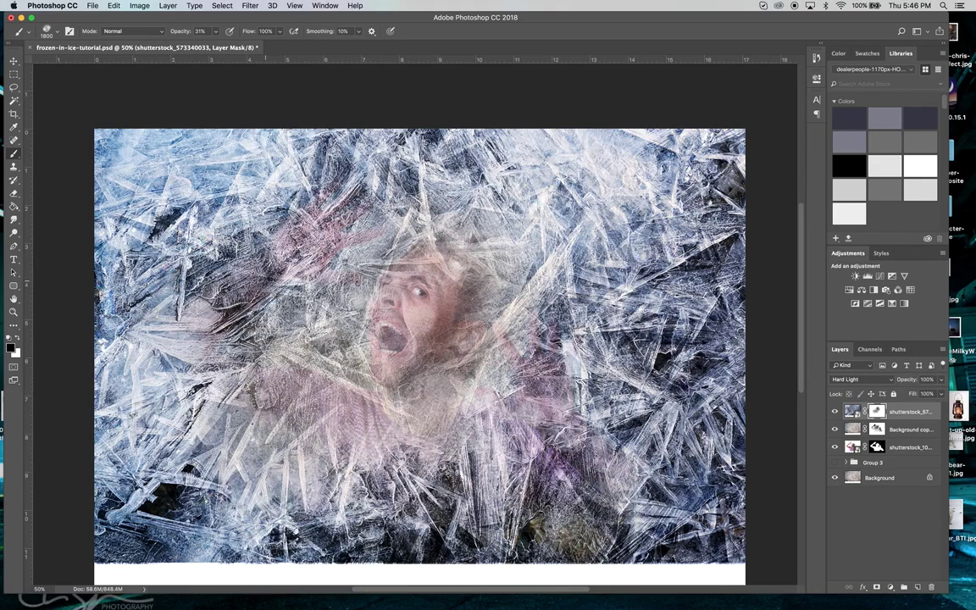
left_click(302, 247)
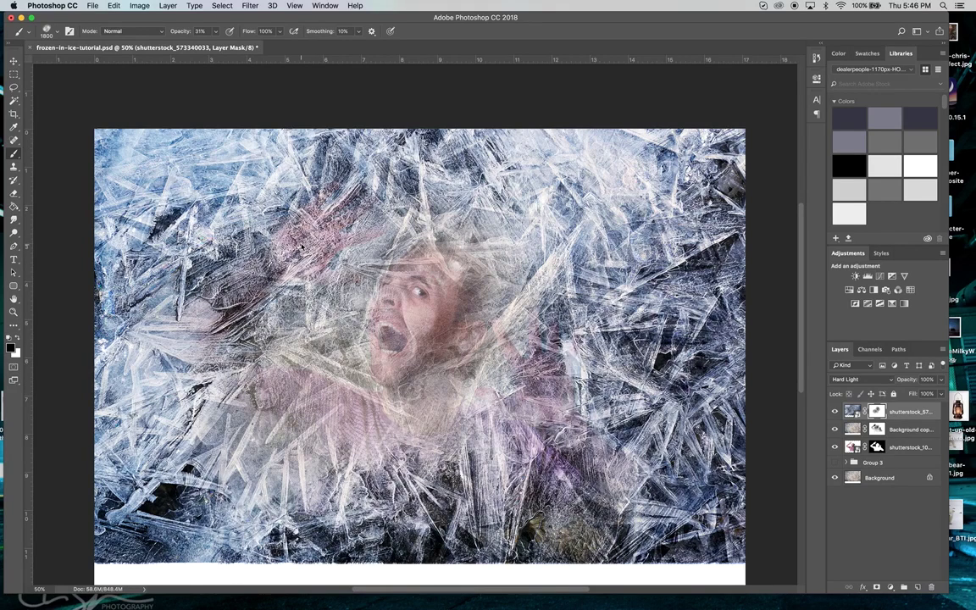
left_click(302, 246)
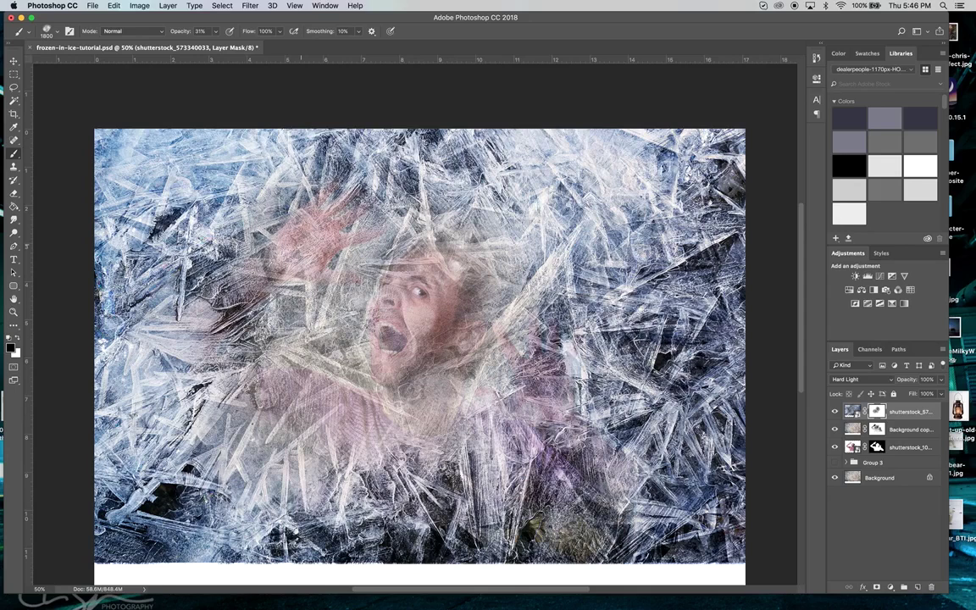
mouse_move(302, 246)
left_mouse_down()
mouse_move(222, 254)
mouse_move(140, 327)
mouse_move(200, 335)
mouse_move(182, 216)
mouse_move(241, 288)
mouse_move(233, 315)
mouse_move(177, 250)
left_mouse_up()
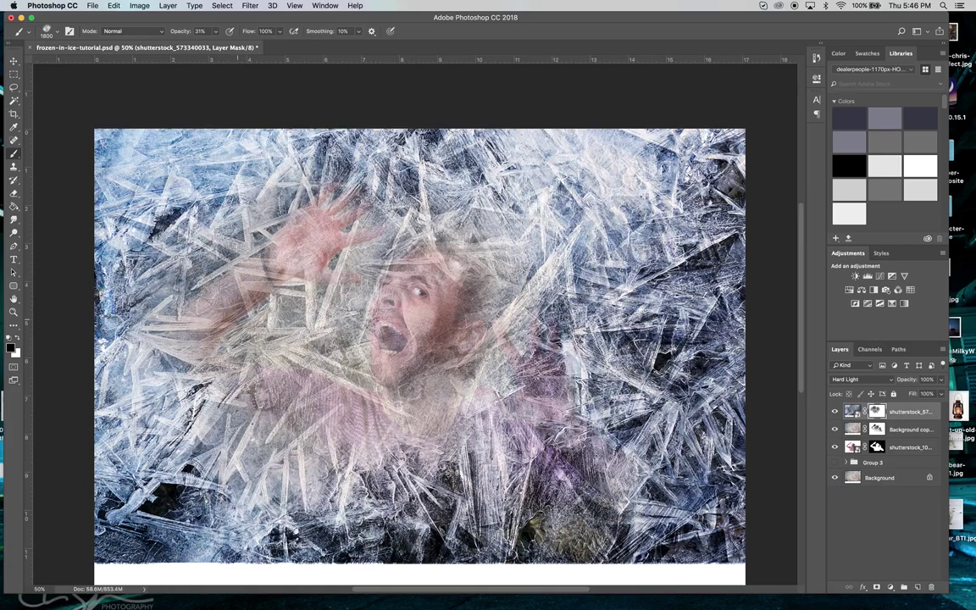
- Paint the top ice layer's mask to reveal the other hand and the shirt, and clear the face further
mouse_move(402, 418)
left_mouse_down()
mouse_move(301, 406)
mouse_move(356, 377)
mouse_move(521, 414)
mouse_move(509, 373)
mouse_move(437, 373)
mouse_move(526, 364)
mouse_move(462, 339)
mouse_move(457, 356)
mouse_move(532, 312)
mouse_move(557, 382)
mouse_move(538, 366)
mouse_move(562, 397)
mouse_move(536, 388)
mouse_move(533, 423)
mouse_move(595, 480)
mouse_move(585, 491)
mouse_move(547, 445)
mouse_move(474, 394)
mouse_move(424, 394)
left_mouse_up()
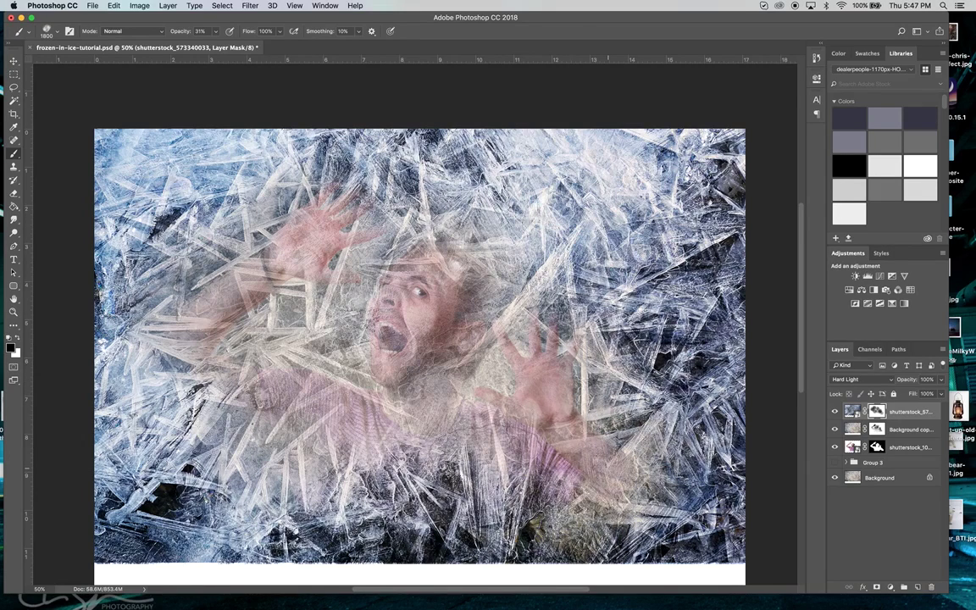
mouse_move(608, 469)
left_mouse_down()
mouse_move(475, 433)
mouse_move(526, 457)
mouse_move(364, 423)
mouse_move(393, 467)
mouse_move(360, 416)
mouse_move(432, 464)
mouse_move(364, 424)
mouse_move(420, 490)
mouse_move(373, 399)
mouse_move(382, 500)
mouse_move(322, 423)
mouse_move(398, 373)
mouse_move(322, 330)
mouse_move(389, 495)
left_mouse_up()
mouse_move(413, 277)
left_mouse_down()
mouse_move(398, 229)
mouse_move(352, 254)
mouse_move(360, 241)
mouse_move(409, 260)
mouse_move(382, 266)
mouse_move(385, 259)
mouse_move(365, 254)
mouse_move(288, 372)
mouse_move(204, 347)
mouse_move(271, 365)
left_mouse_up()
mouse_move(274, 422)
left_mouse_down()
mouse_move(470, 432)
mouse_move(462, 293)
mouse_move(499, 246)
left_mouse_up()
mouse_move(416, 254)
left_mouse_down()
mouse_move(322, 255)
mouse_move(195, 360)
mouse_move(279, 330)
mouse_move(259, 271)
mouse_move(251, 304)
left_mouse_up()
- Adjust the cloud brush to 900 px and paint the Background copy 3 mask to reveal the bracelet wrist and raised forearm
key("bracketleft")
key("bracketleft")
key("bracketleft")
key("bracketleft")
key("bracketleft")
key("bracketleft")
key("bracketleft")
key("bracketleft")
key("bracketleft")
key("bracketleft")
key("bracketleft")
key("bracketleft")
key("bracketleft")
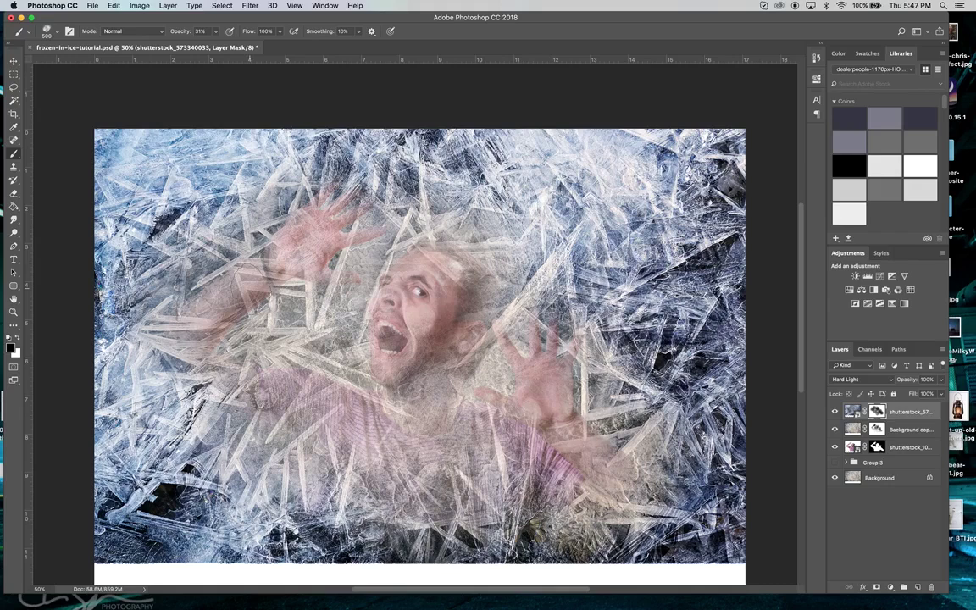
key("bracketright")
key("bracketright")
left_click(903, 430)
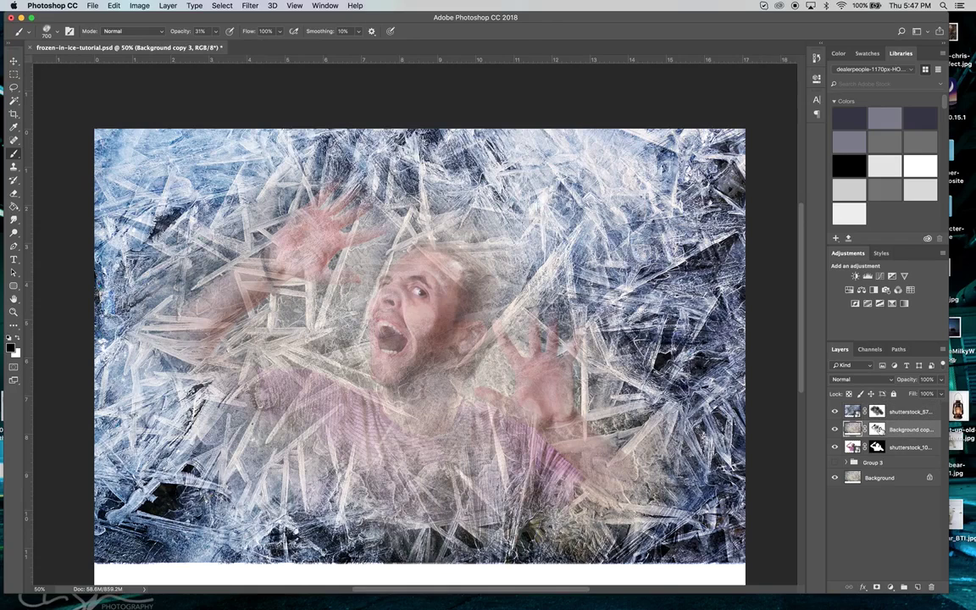
key("bracketright")
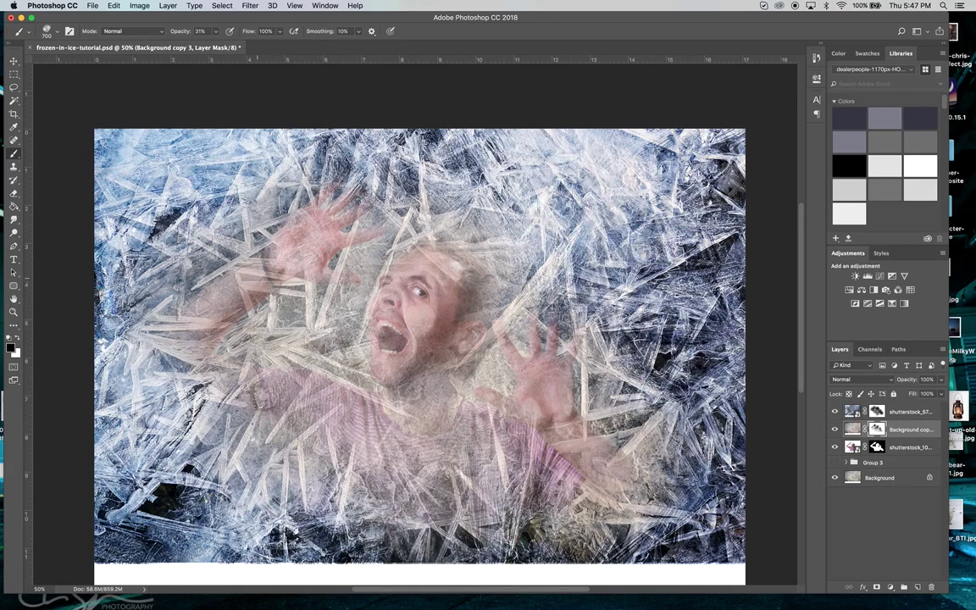
mouse_move(257, 280)
left_mouse_down()
mouse_move(222, 287)
mouse_move(235, 280)
mouse_move(239, 292)
mouse_move(259, 257)
mouse_move(294, 256)
mouse_move(291, 237)
mouse_move(293, 255)
left_mouse_up()
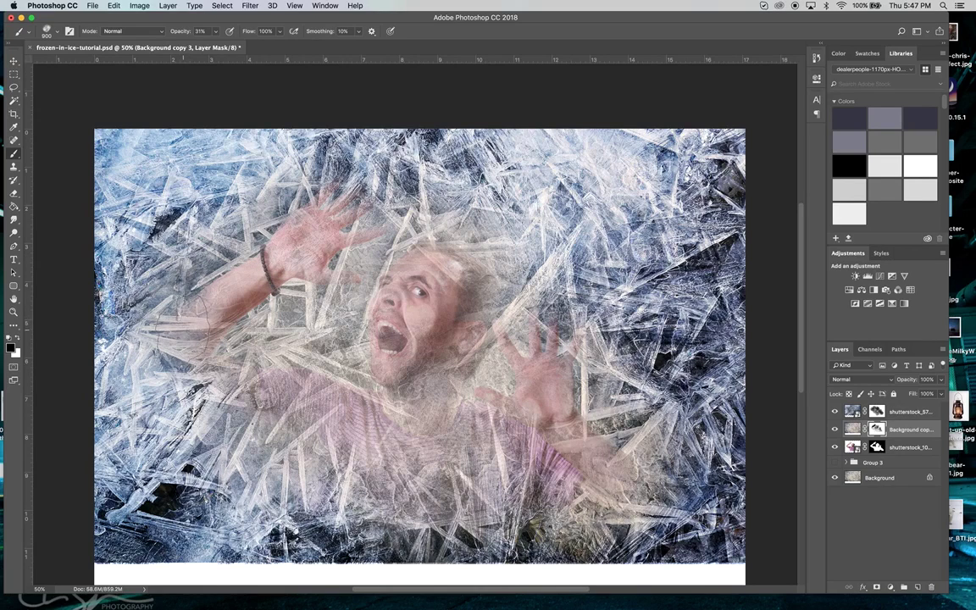
- Paint the Background copy 3 mask to clear more ice from the elbow, upper arm, shirt shoulders and neck
mouse_move(184, 333)
left_mouse_down()
mouse_move(175, 314)
mouse_move(194, 324)
mouse_move(174, 299)
mouse_move(204, 326)
mouse_move(178, 339)
mouse_move(194, 342)
left_mouse_up()
mouse_move(212, 383)
left_mouse_down()
mouse_move(193, 348)
mouse_move(297, 360)
mouse_move(264, 389)
mouse_move(271, 377)
mouse_move(256, 375)
left_mouse_up()
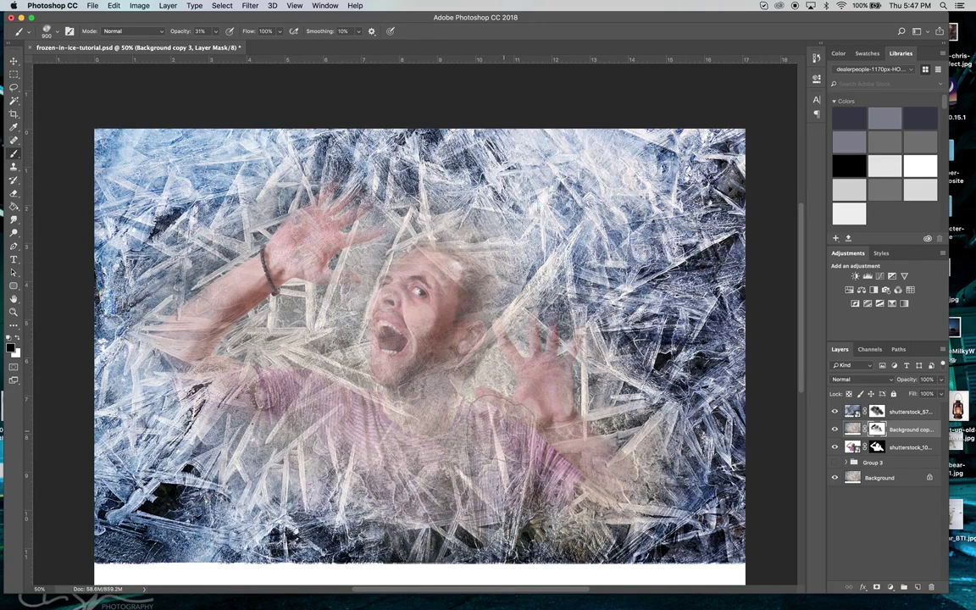
mouse_move(590, 447)
left_mouse_down()
mouse_move(475, 415)
mouse_move(426, 382)
mouse_move(423, 402)
left_mouse_up()
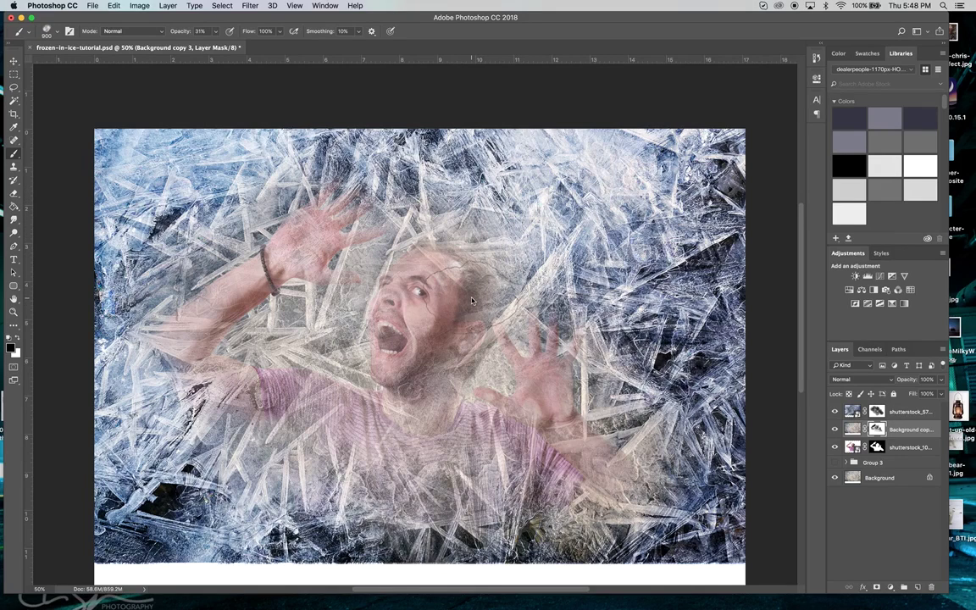
- Rename the layer holding the man's photo to guy
left_click(904, 413)
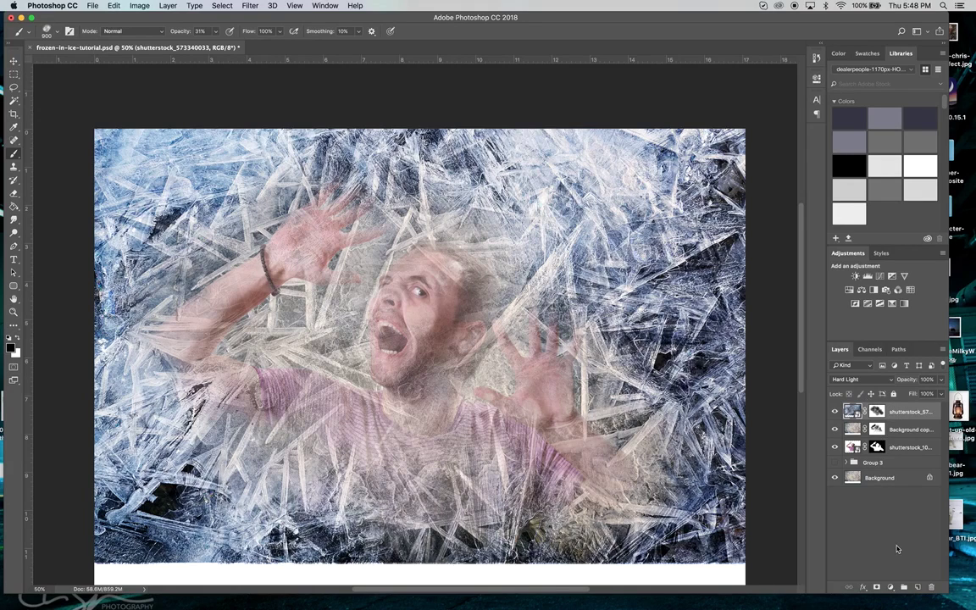
left_click(916, 450)
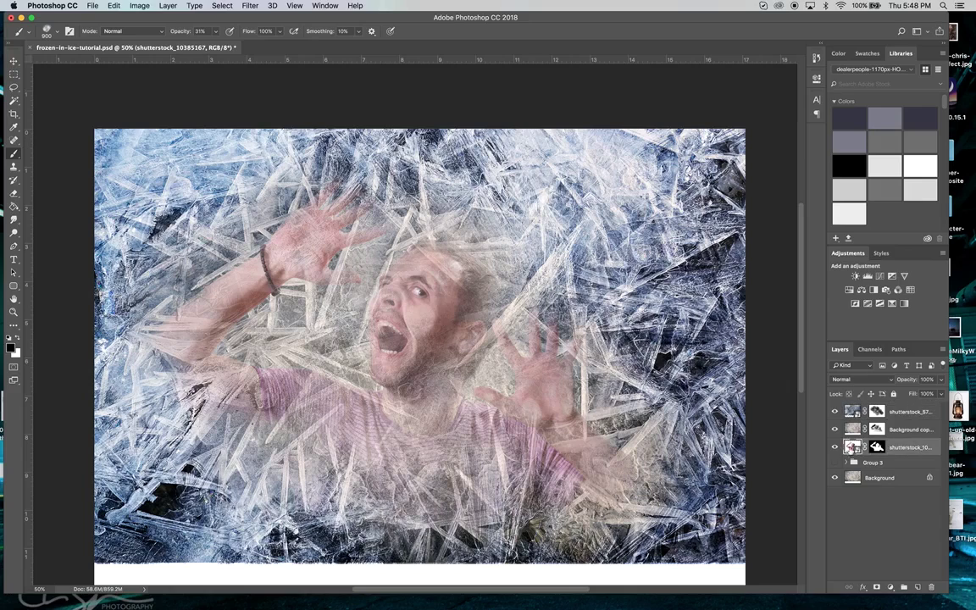
double_click(908, 449)
type("guy")
- Rename the masked background copy to ice 1 and the Hard Light ice photo layer to ice 2
left_click(917, 432)
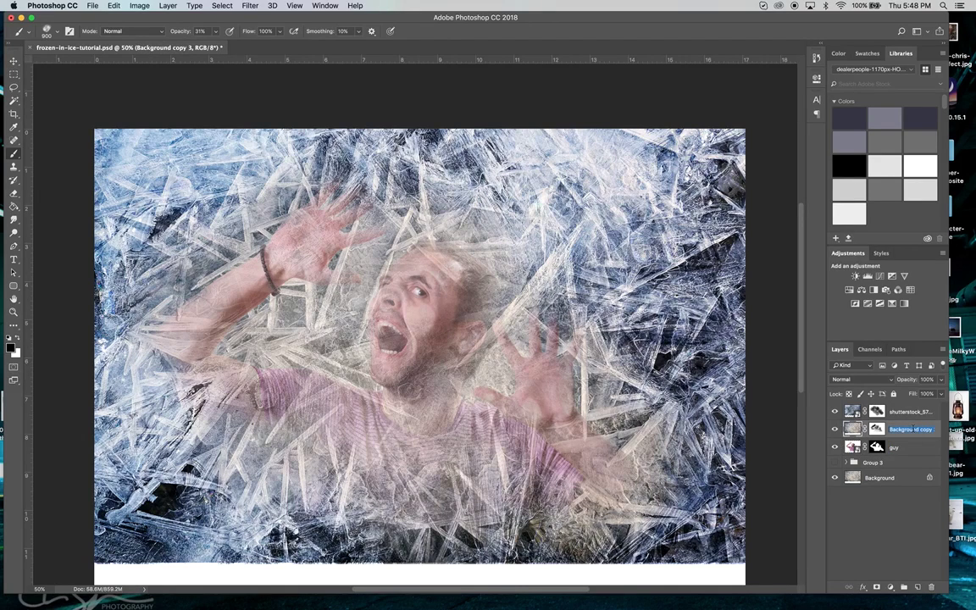
key("BackSpace")
type("ice 1")
double_click(911, 412)
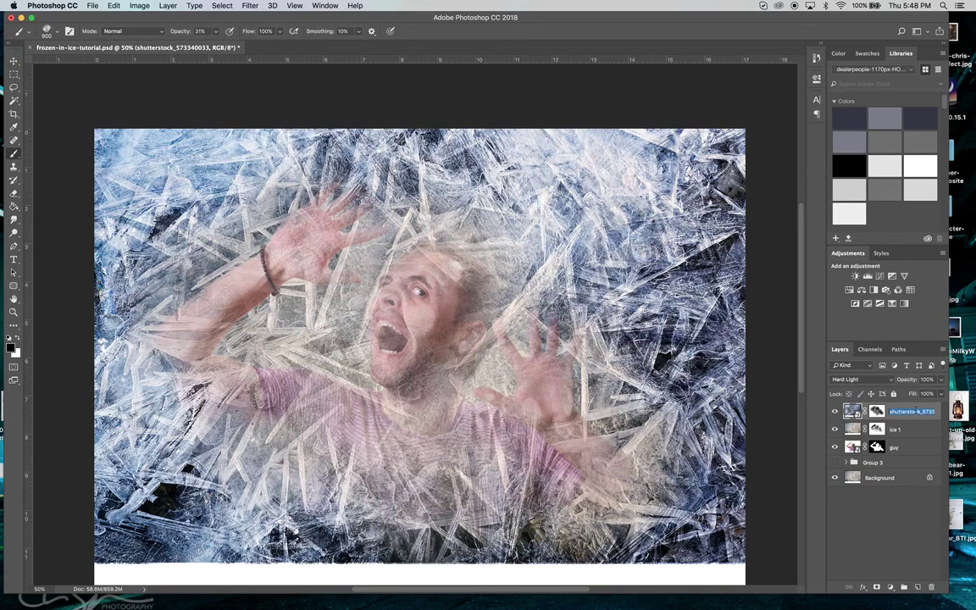
type("ice 2")
key("Return")
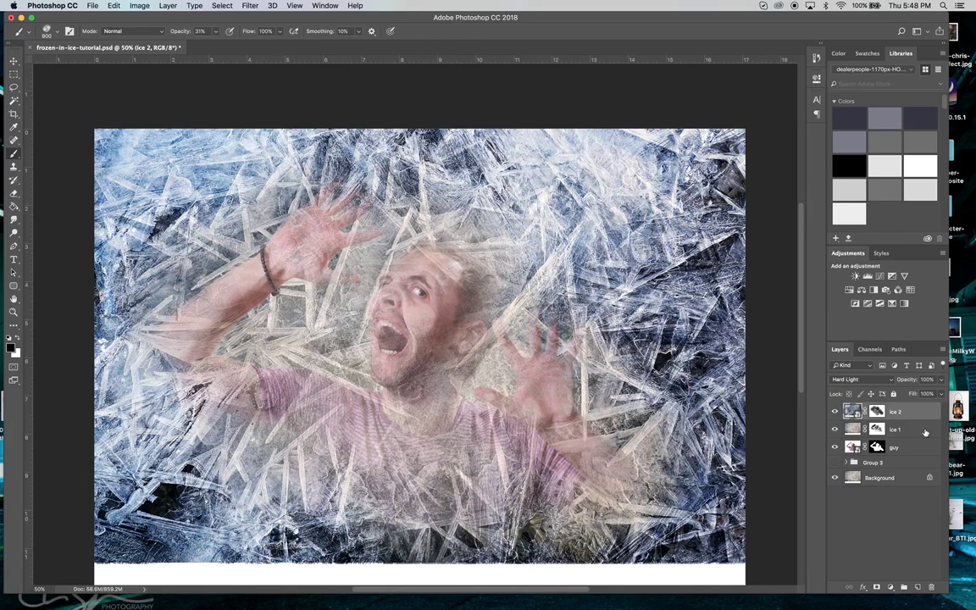
- Add a Hue/Saturation adjustment directly above the guy layer and strongly lower its saturation
left_click(915, 448)
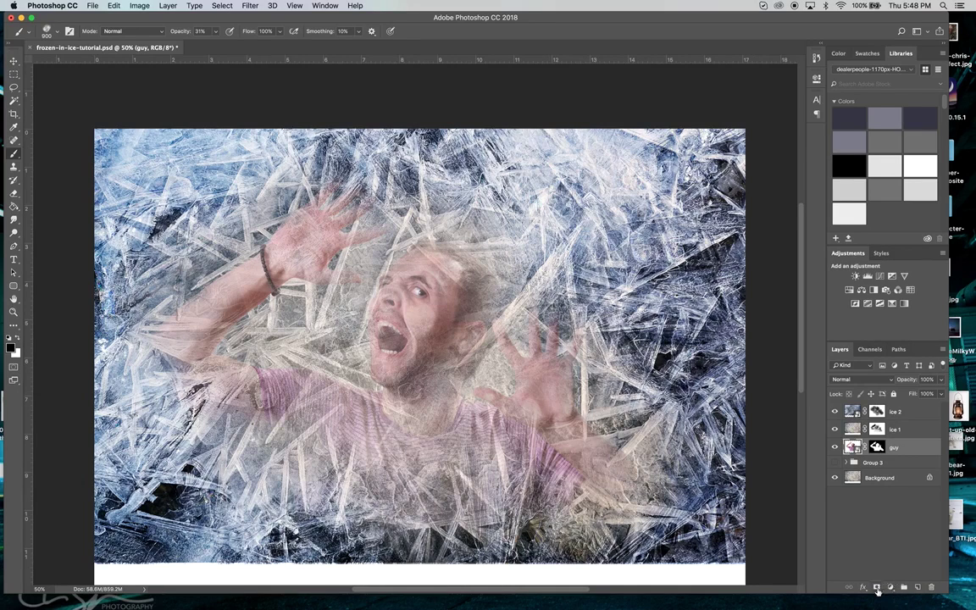
left_click(890, 587)
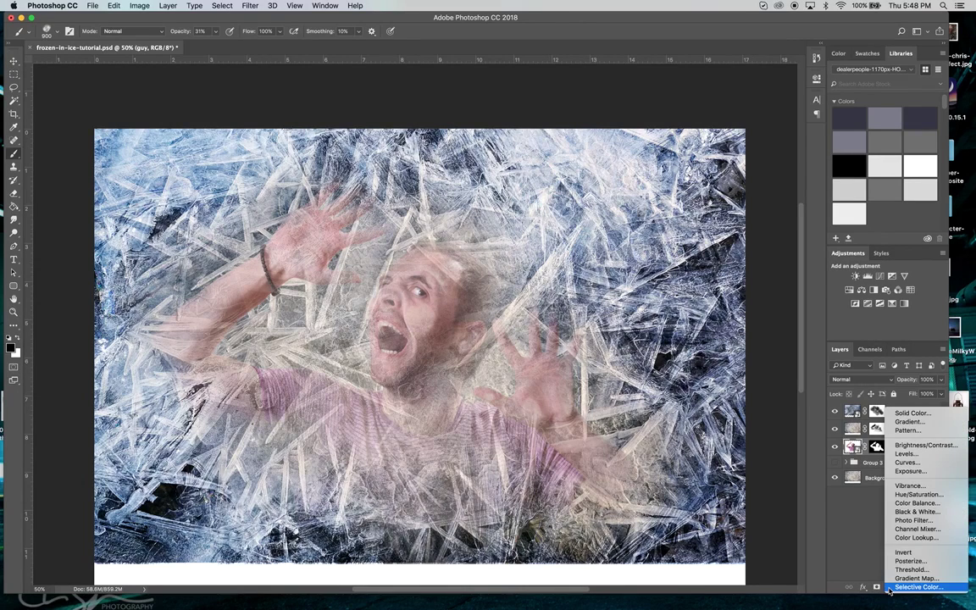
left_click(900, 494)
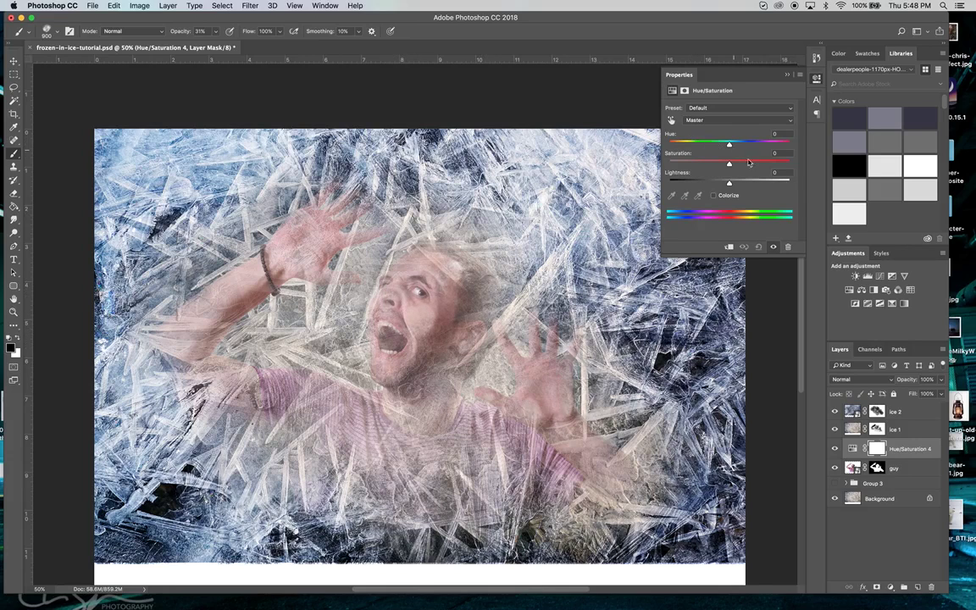
left_click_drag(729, 165, 689, 165)
left_click_drag(691, 165, 694, 165)
left_click(787, 76)
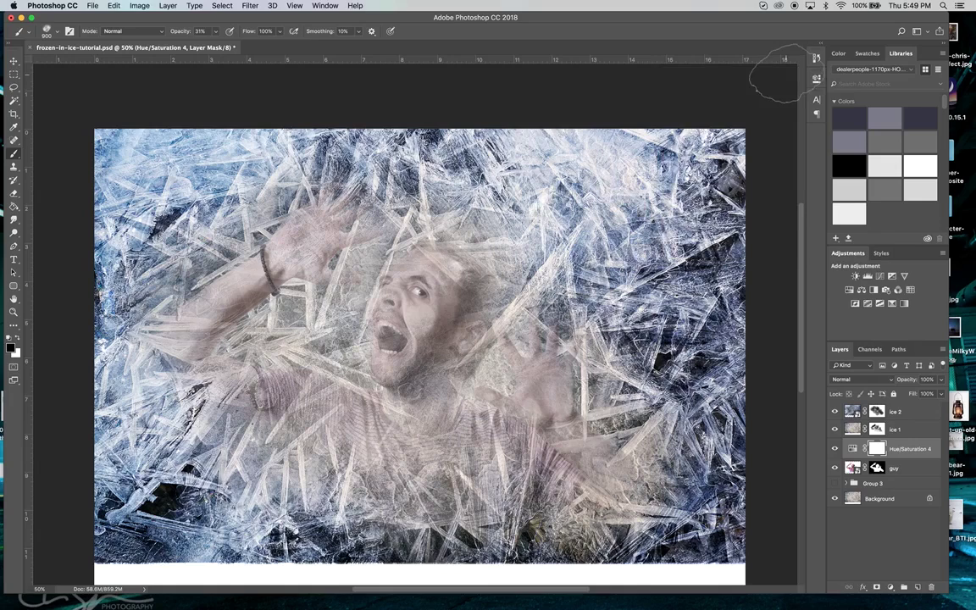
- Add a Color Balance adjustment above the man's Hue/Saturation layer and shift the midtones and highlights toward a colder, more cyan tone
left_click(891, 588)
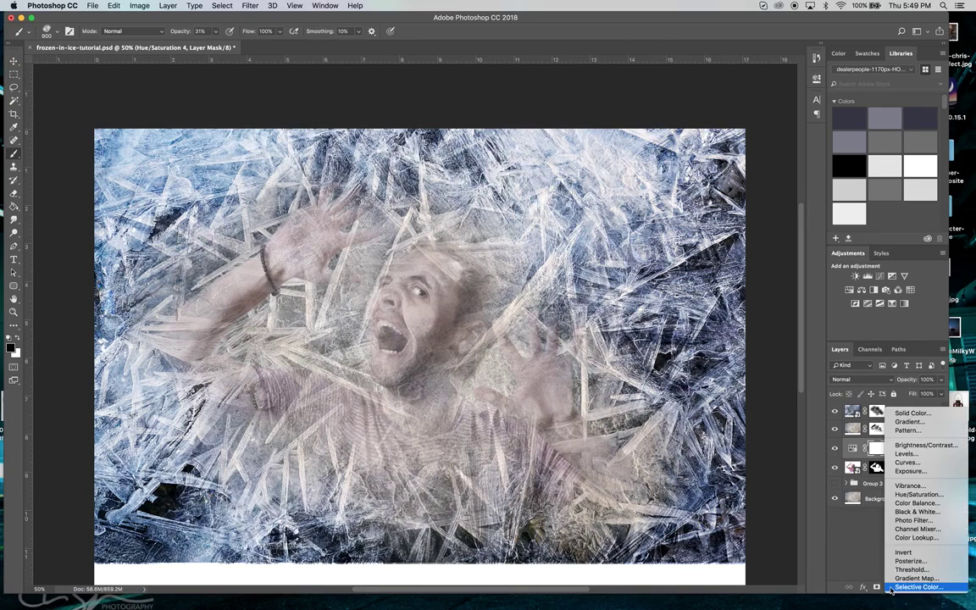
left_click(920, 503)
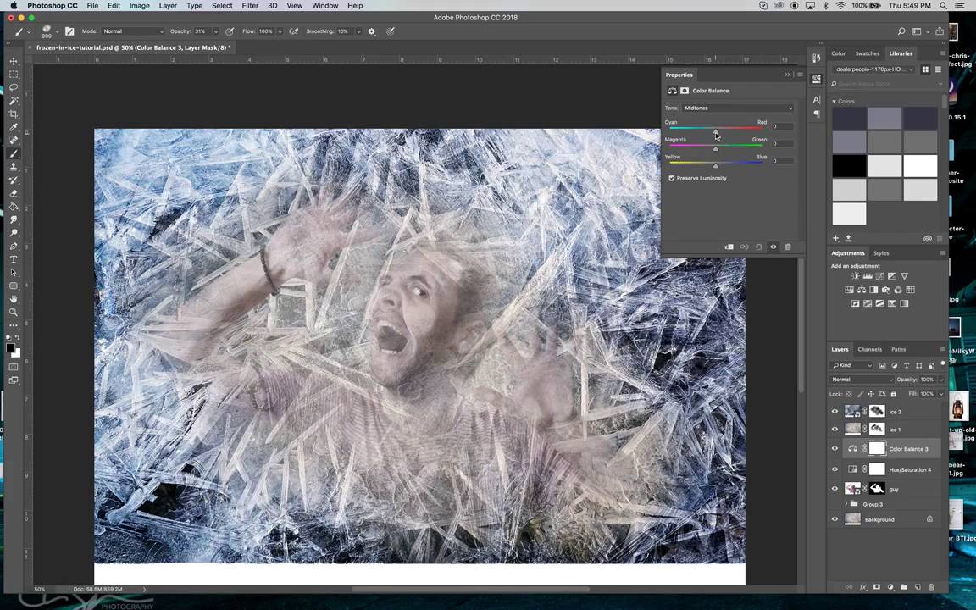
left_click_drag(716, 136, 727, 168)
left_click(710, 108)
left_click(713, 119)
left_click_drag(716, 133, 707, 133)
left_click_drag(715, 166, 711, 167)
left_click(787, 75)
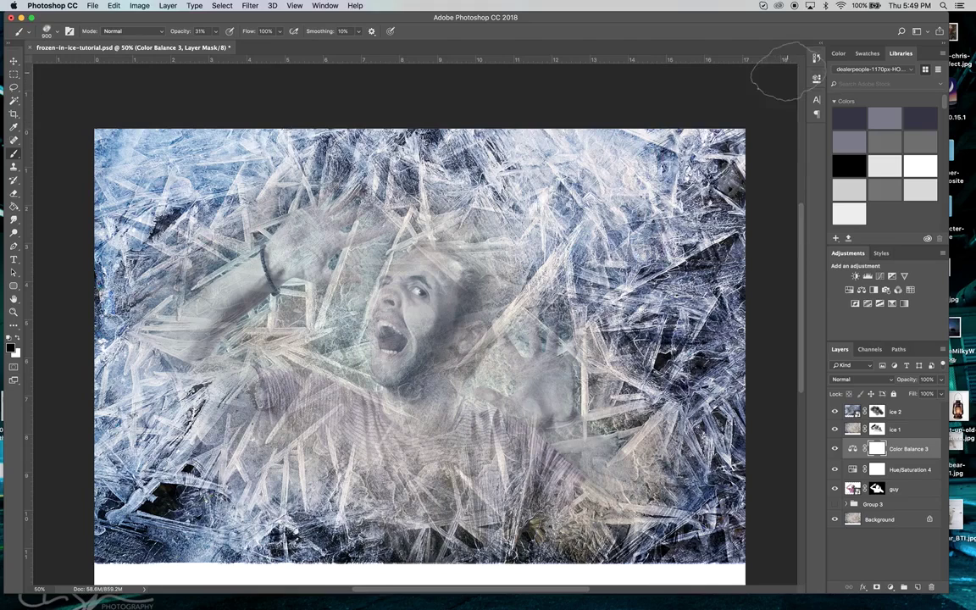
- Add a Hue/Saturation adjustment above the ice 2 layer and lower its saturation noticeably without removing all color
left_click(916, 412)
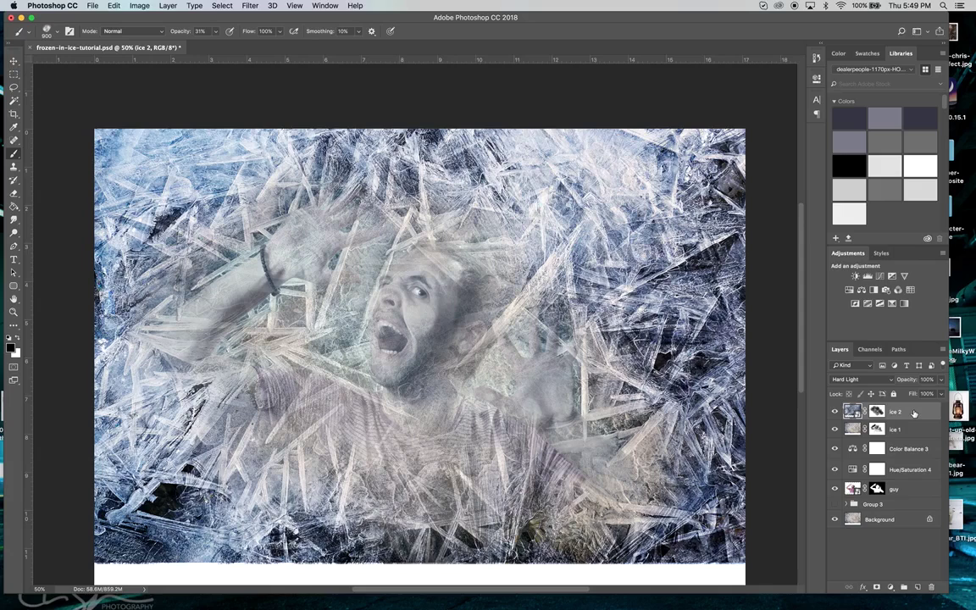
left_click(889, 591)
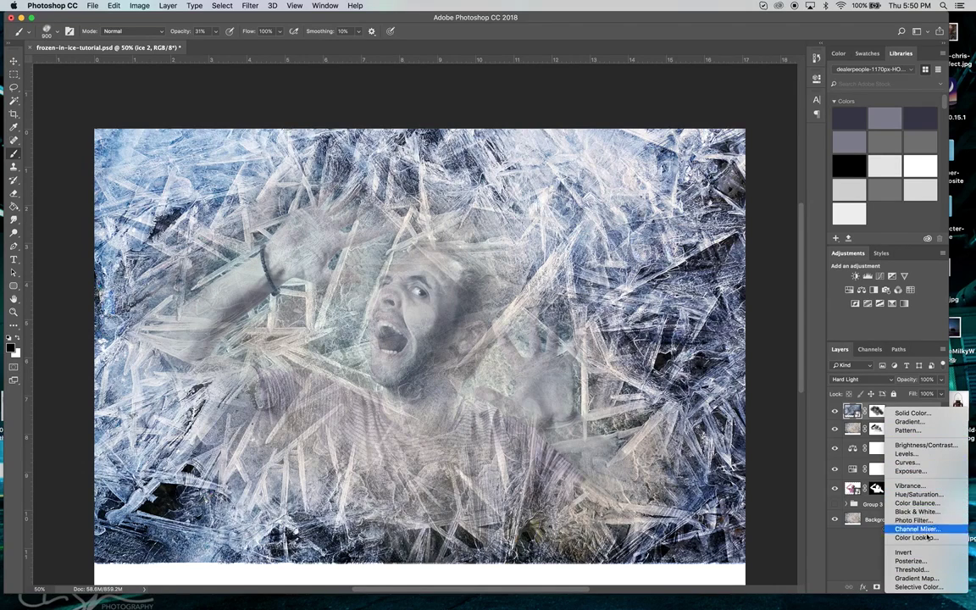
left_click(918, 495)
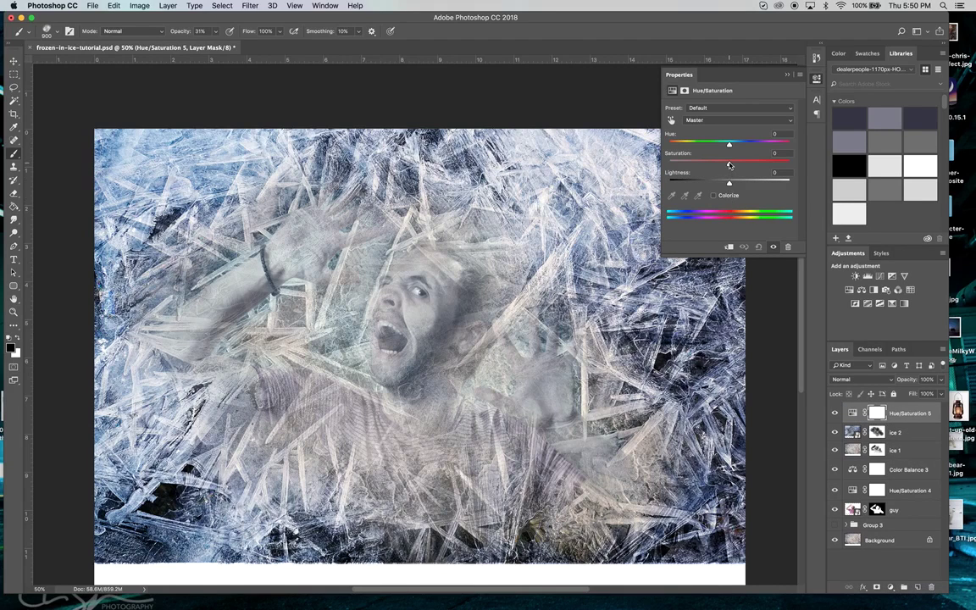
left_click_drag(730, 167, 700, 167)
left_click(786, 75)
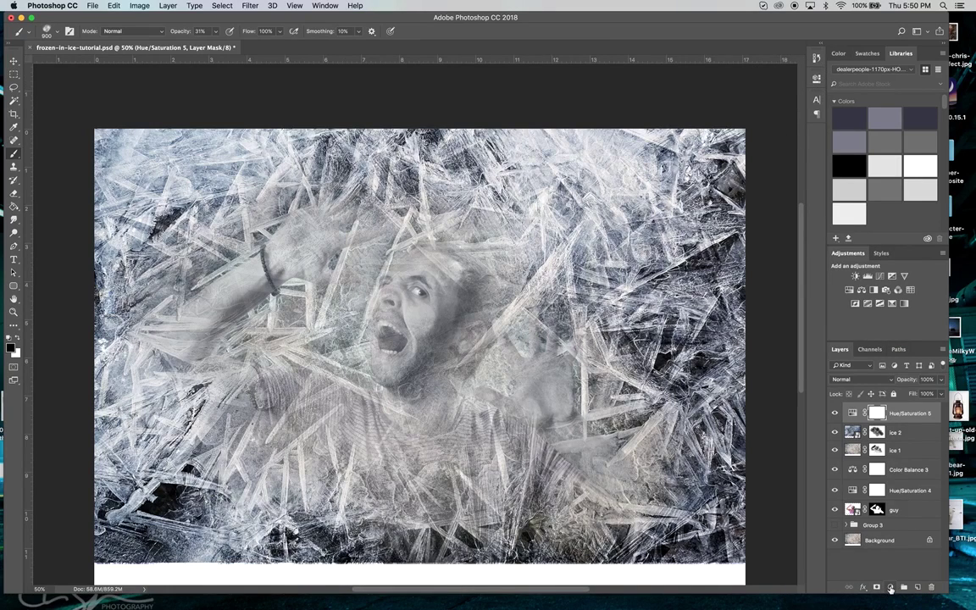
- Add a Color Balance adjustment at the top of the layer stack and shift its midtones and highlights slightly toward cyan
left_click(891, 588)
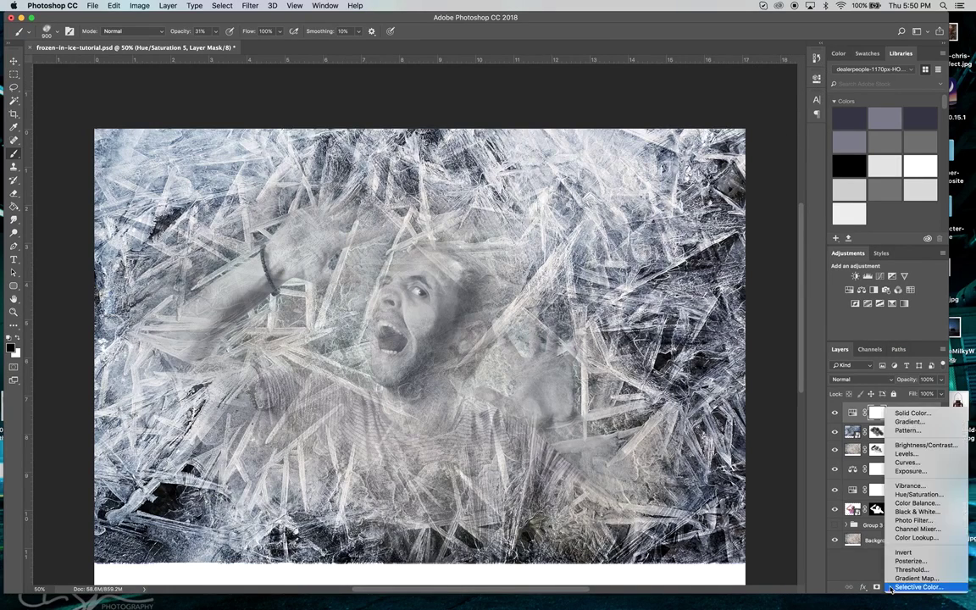
left_click(914, 505)
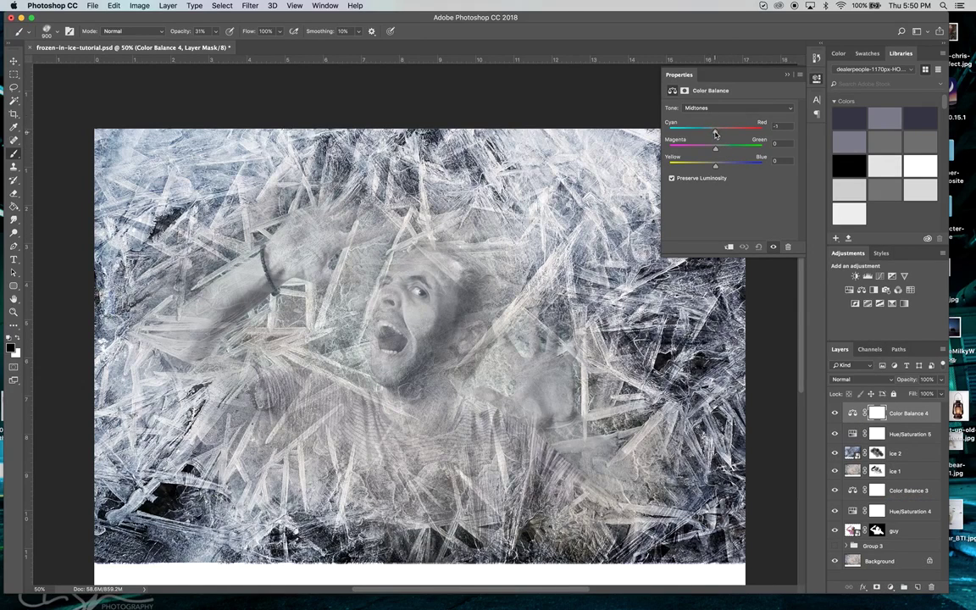
left_click_drag(715, 134, 710, 175)
left_click(716, 107)
left_click(716, 116)
left_click_drag(716, 136, 712, 138)
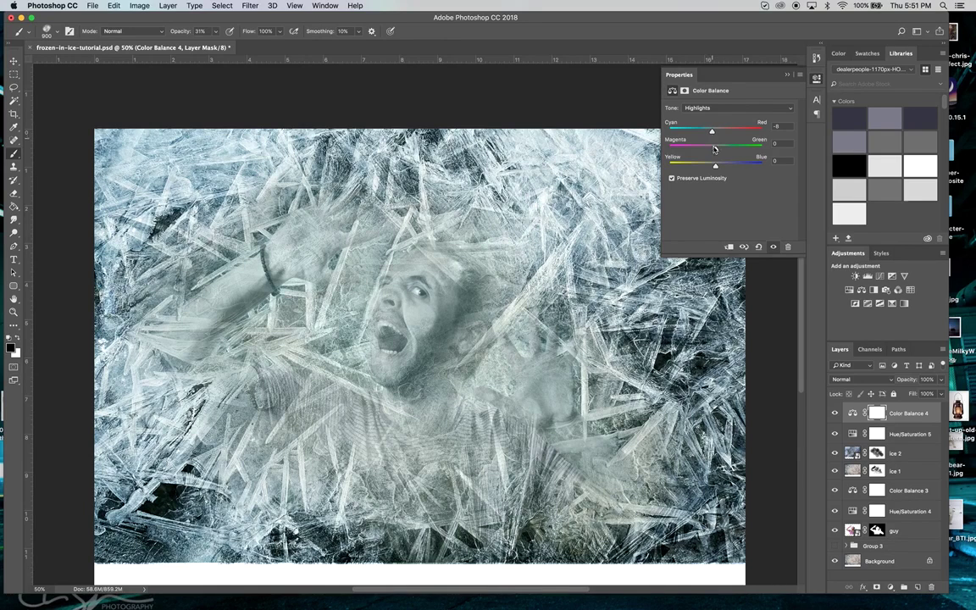
left_click_drag(719, 169, 718, 169)
left_click_drag(714, 168, 716, 168)
left_click(787, 75)
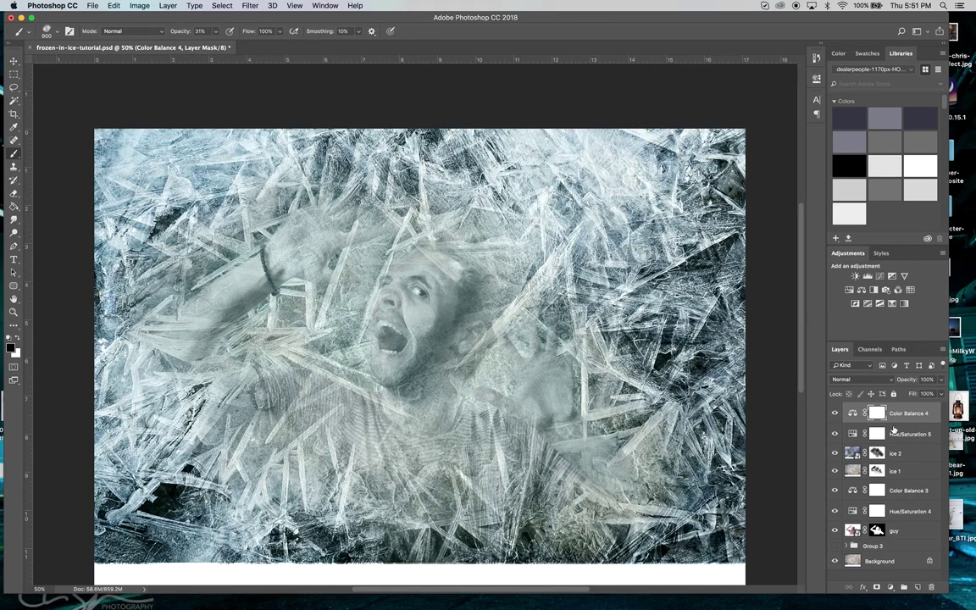
- Create a new layer above guy, clip it to guy and set its blend mode to Soft Light
left_click(895, 531)
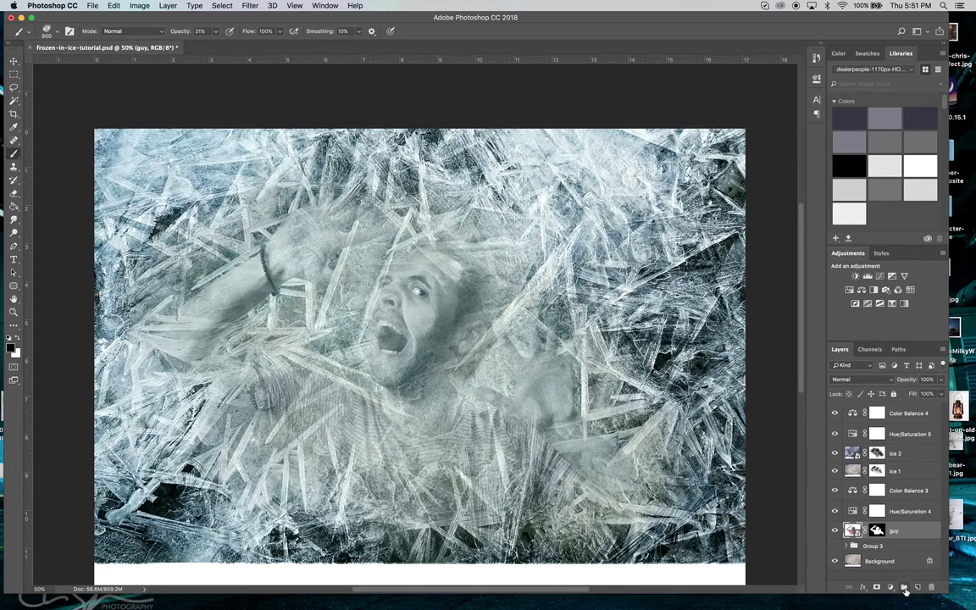
left_click(918, 589)
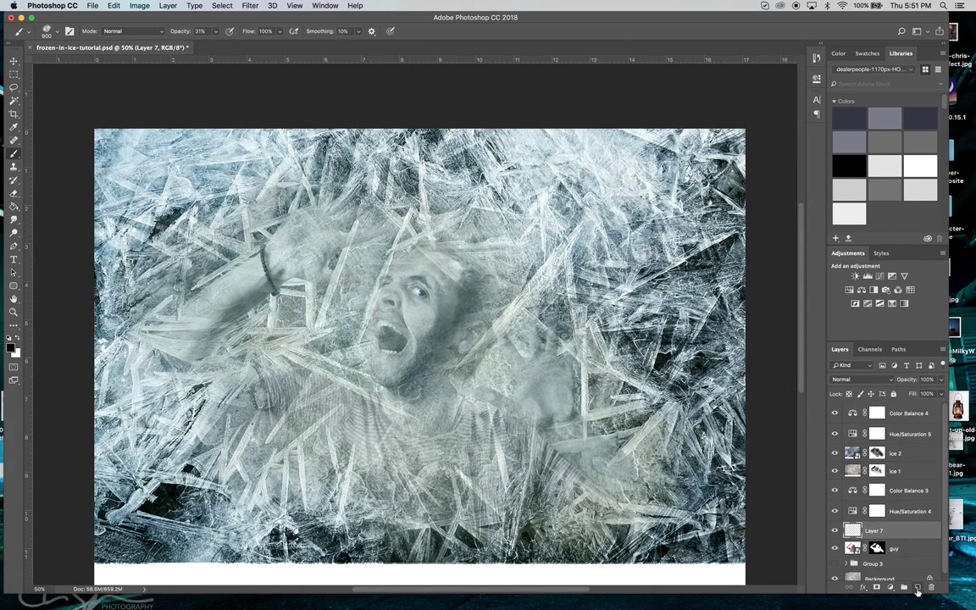
right_click(900, 536)
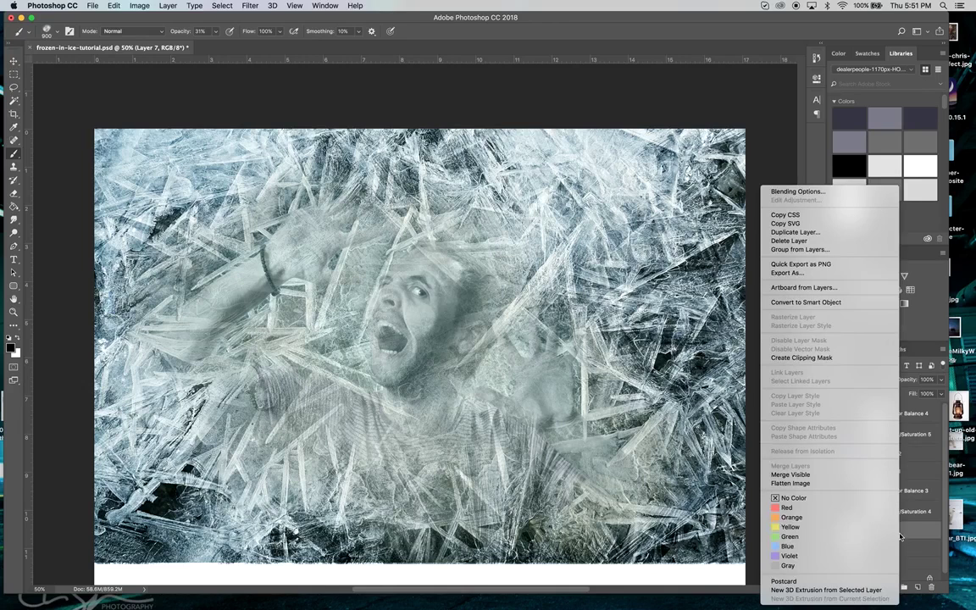
left_click(802, 358)
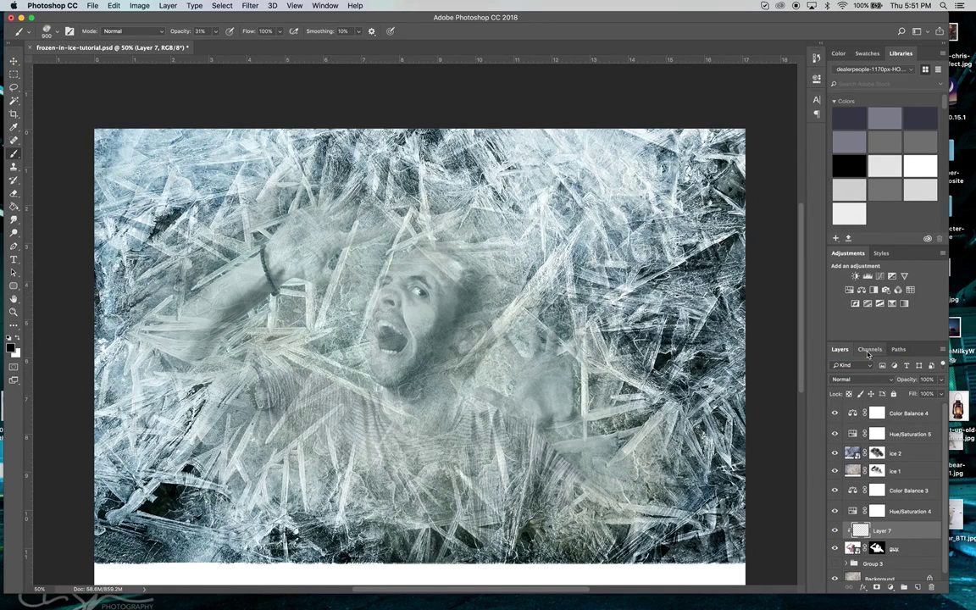
left_click(860, 379)
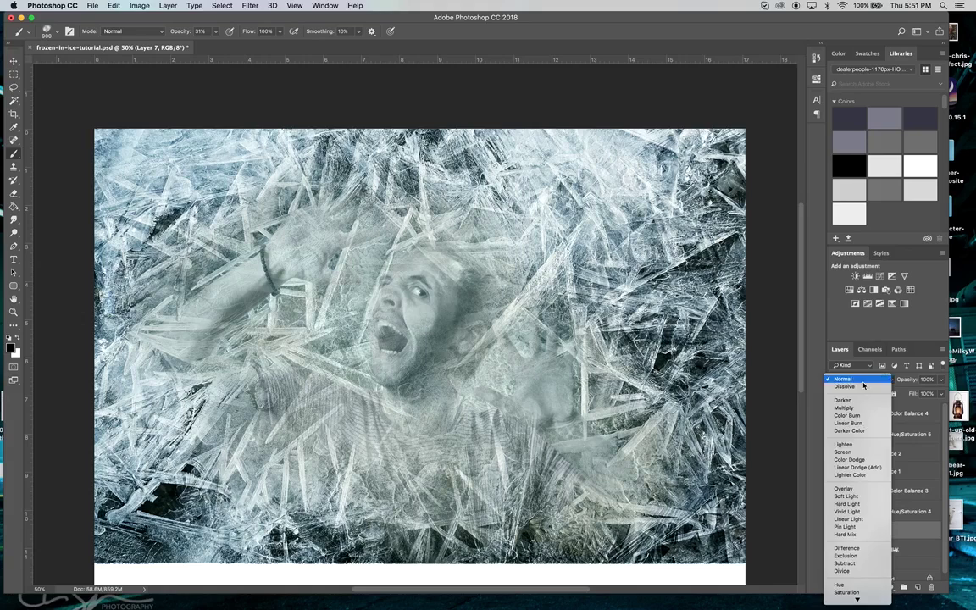
left_click(846, 496)
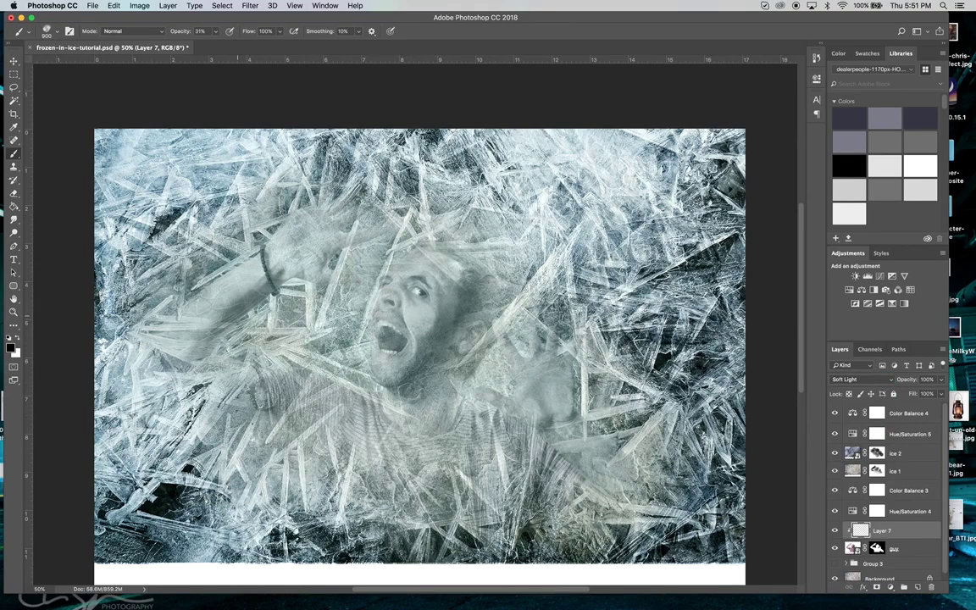
- Choose the Soft Round brush for dodging and burning the man's face on the clipped layer
key("z")
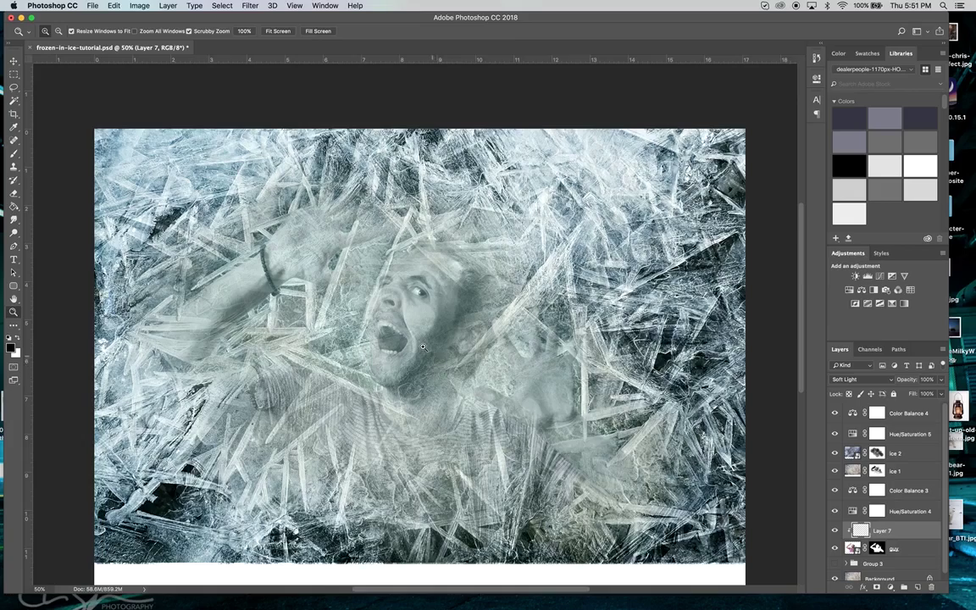
left_click(386, 315)
left_click(13, 152)
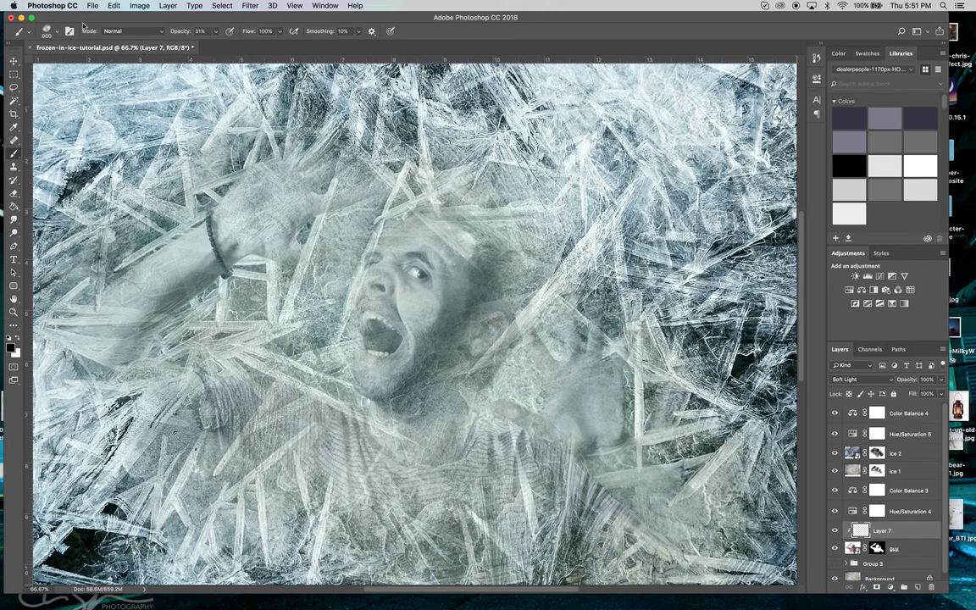
left_click(55, 31)
scroll(81, 135, "up", 15)
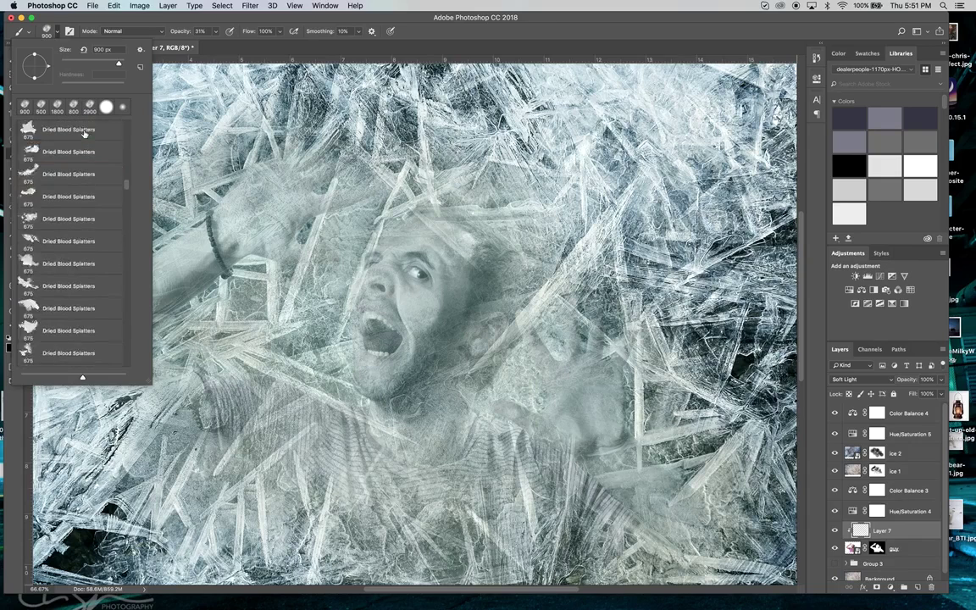
left_click(82, 132)
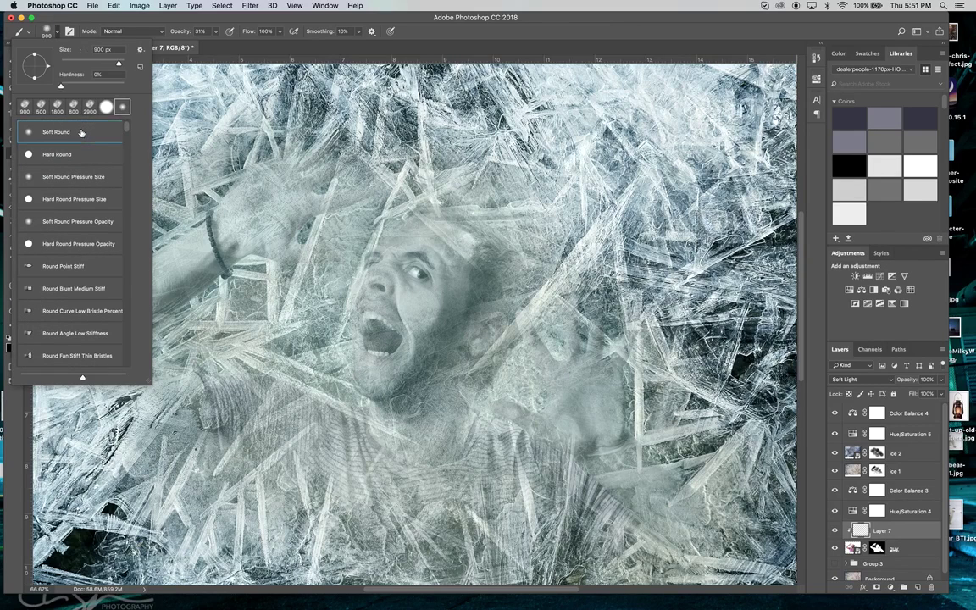
left_click(456, 27)
- Shrink the brush to 45 px and set its opacity to 21% for shading the man in black
key("bracketleft")
key("bracketleft")
key("bracketleft")
key("bracketleft")
key("bracketleft")
key("bracketleft")
key("bracketleft")
key("bracketleft")
key("bracketleft")
key("bracketleft")
key("bracketleft")
key("bracketleft")
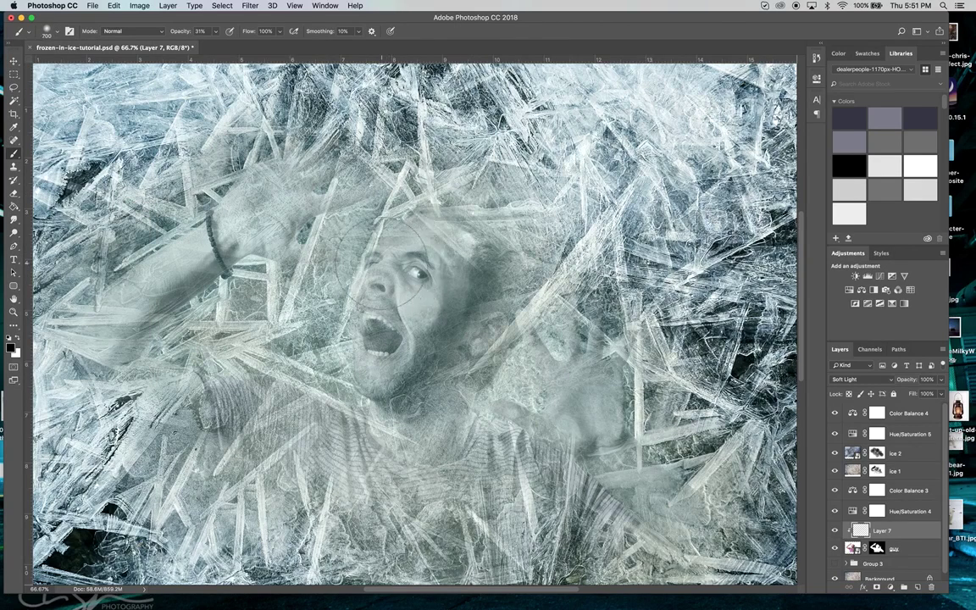
key("bracketleft")
key("bracketleft")
key("bracketleft")
key("bracketleft")
key("bracketleft")
key("bracketleft")
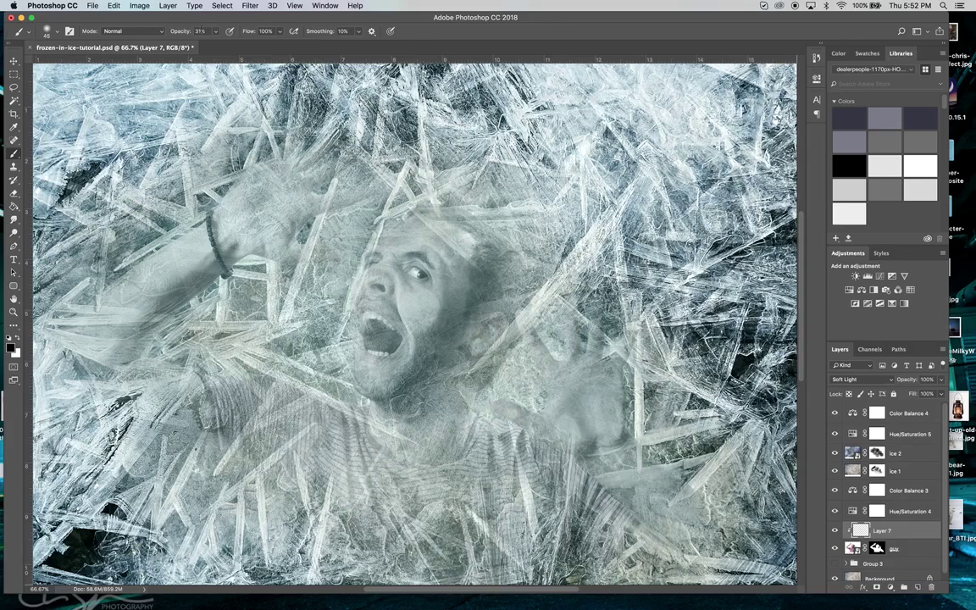
left_click(216, 34)
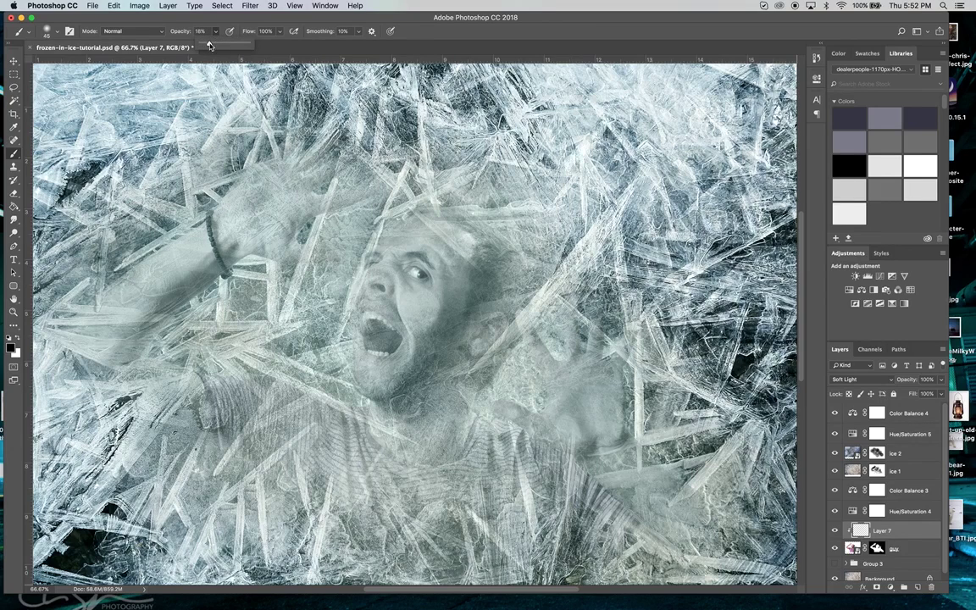
left_click_drag(210, 46, 211, 48)
key("Return")
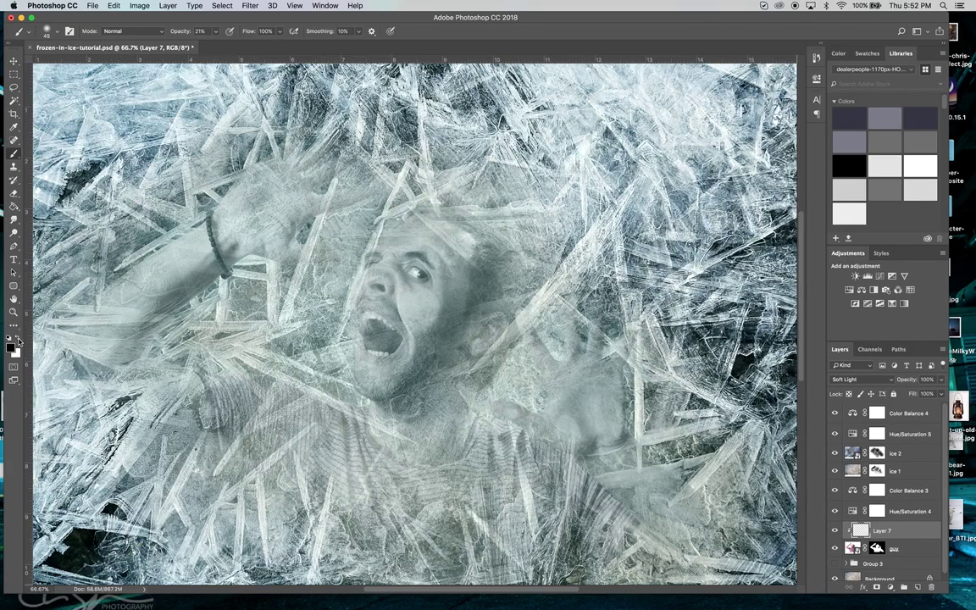
- Paint white highlights over the man's raised hand on the Soft Light layer, using a brush enlarged to 600 px
key("x")
key("bracketright")
key("bracketright")
key("bracketright")
key("bracketright")
key("bracketright")
key("bracketright")
key("bracketright")
key("bracketright")
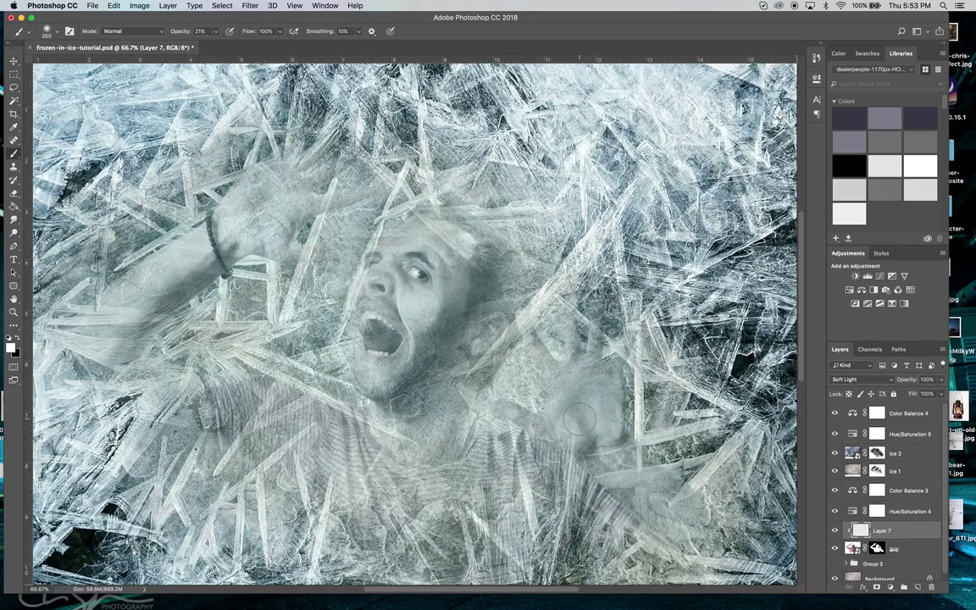
key("bracketright")
key("bracketright")
key("bracketright")
key("bracketright")
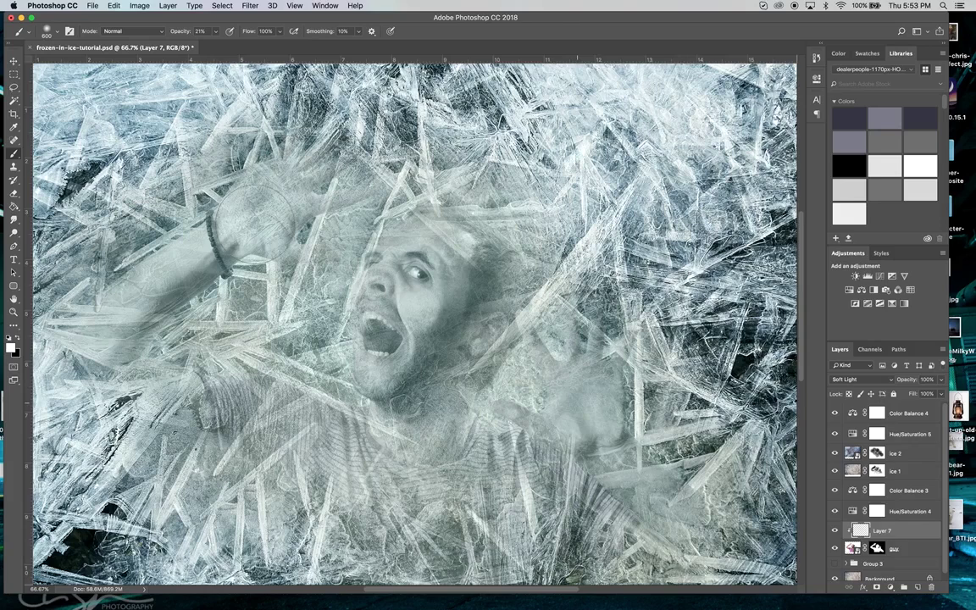
mouse_move(257, 211)
left_mouse_down()
mouse_move(237, 208)
mouse_move(232, 219)
left_mouse_up()
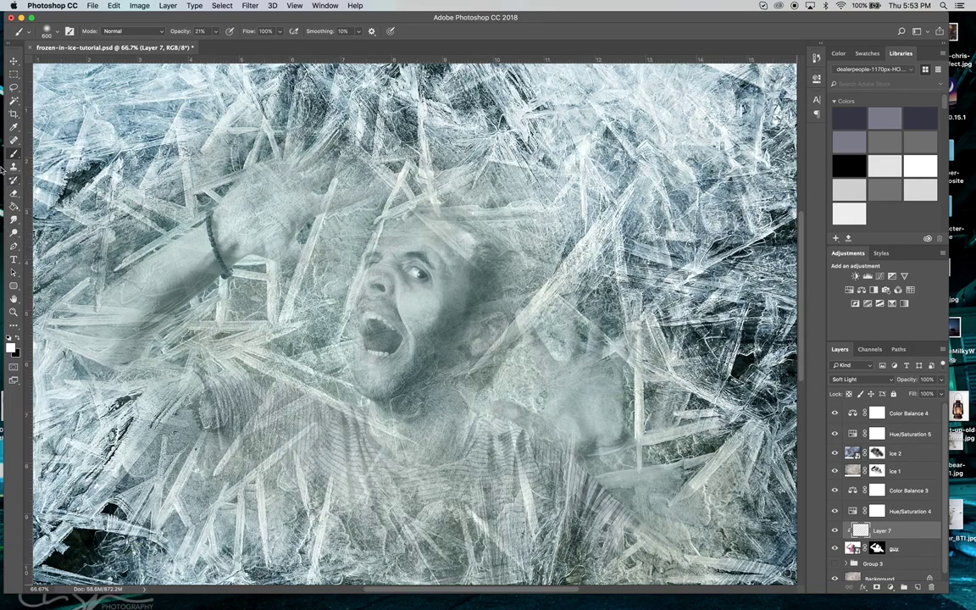
- Place the icicle photo shutterstock_43721452.jpg from the frozen-ice-tutorial folder into the composite
left_click(13, 61)
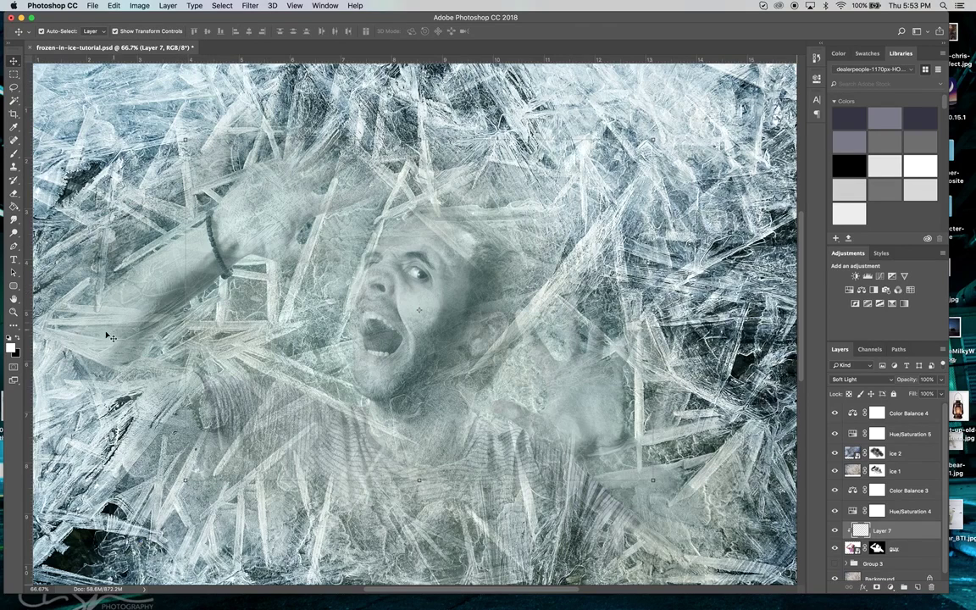
left_click(14, 312)
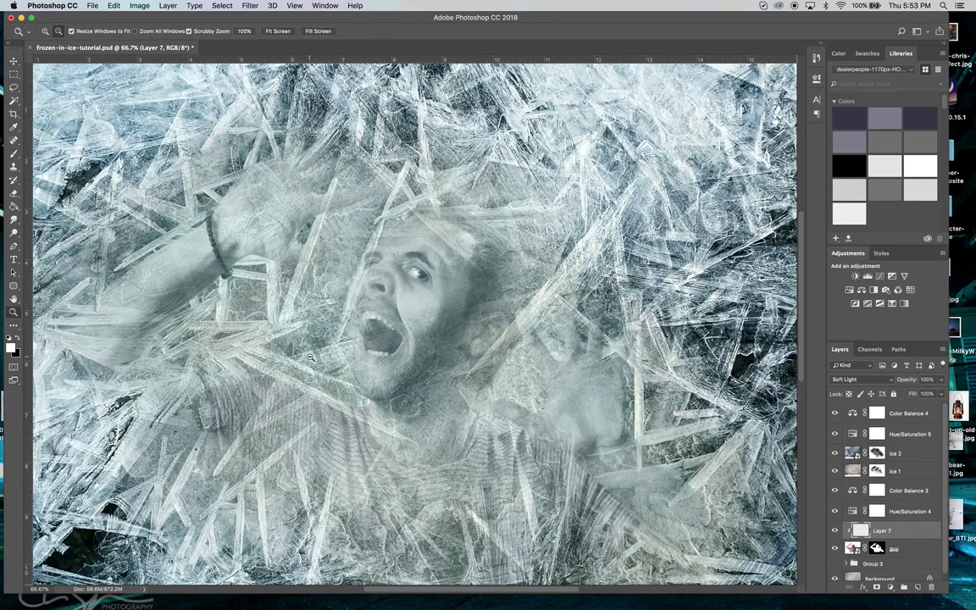
left_click(535, 350, "alt")
scroll(517, 400, "right", 3)
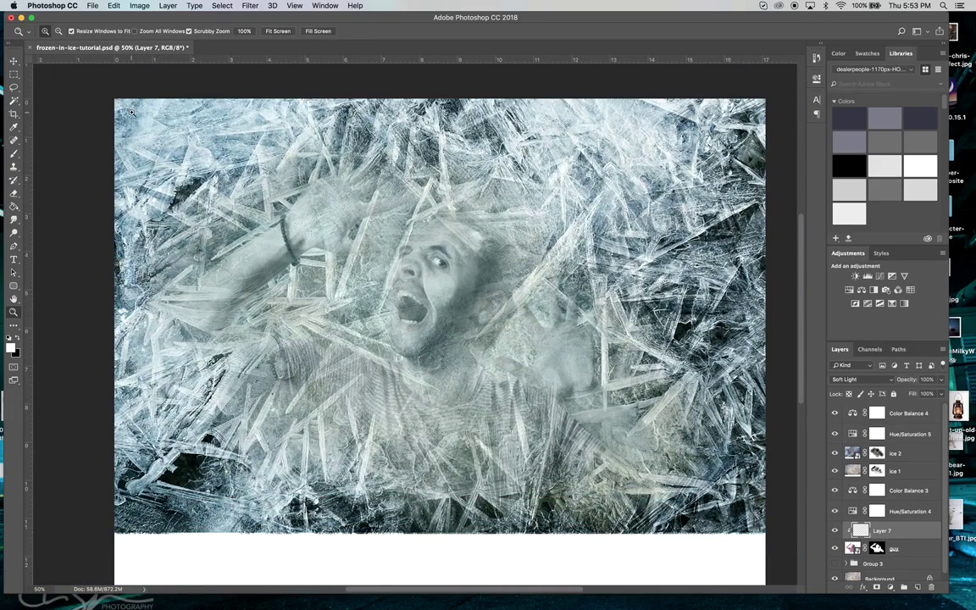
left_click(14, 61)
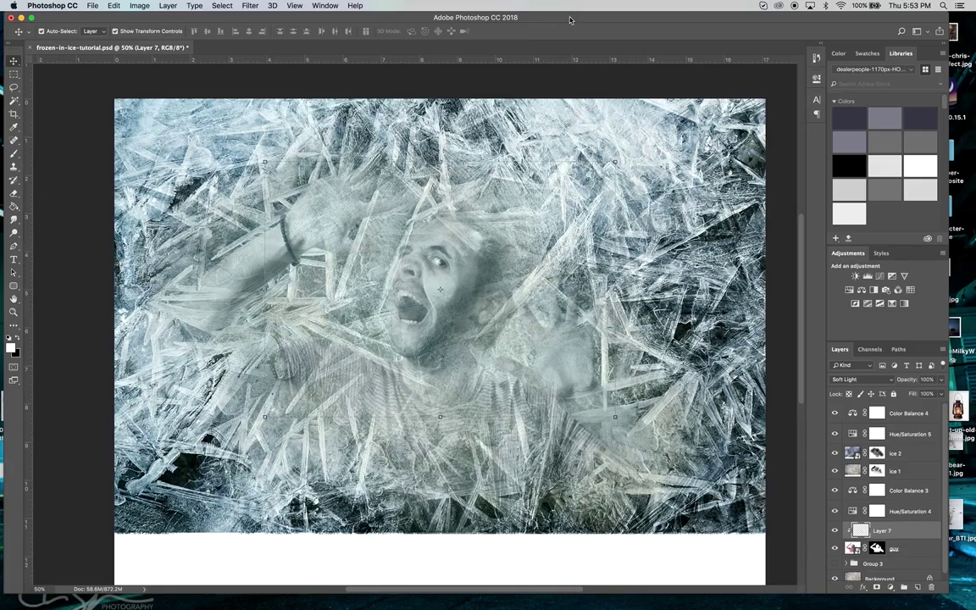
left_click_drag(570, 23, 574, 178)
left_click(576, 111)
left_click(466, 274)
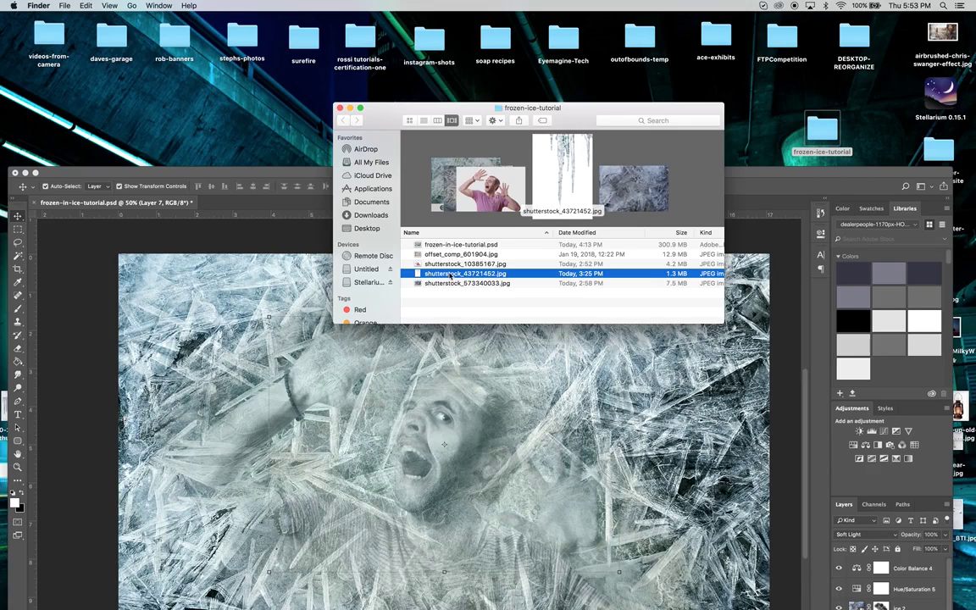
left_click_drag(450, 277, 403, 390)
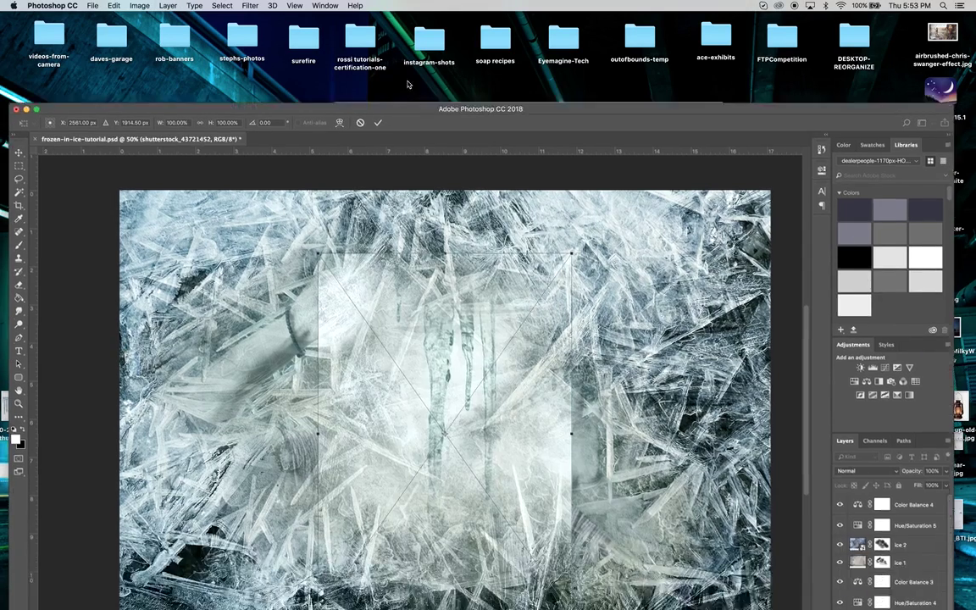
- Commit the placed icicle image and move its layer to the top of the layer stack
left_click_drag(407, 172, 368, 70)
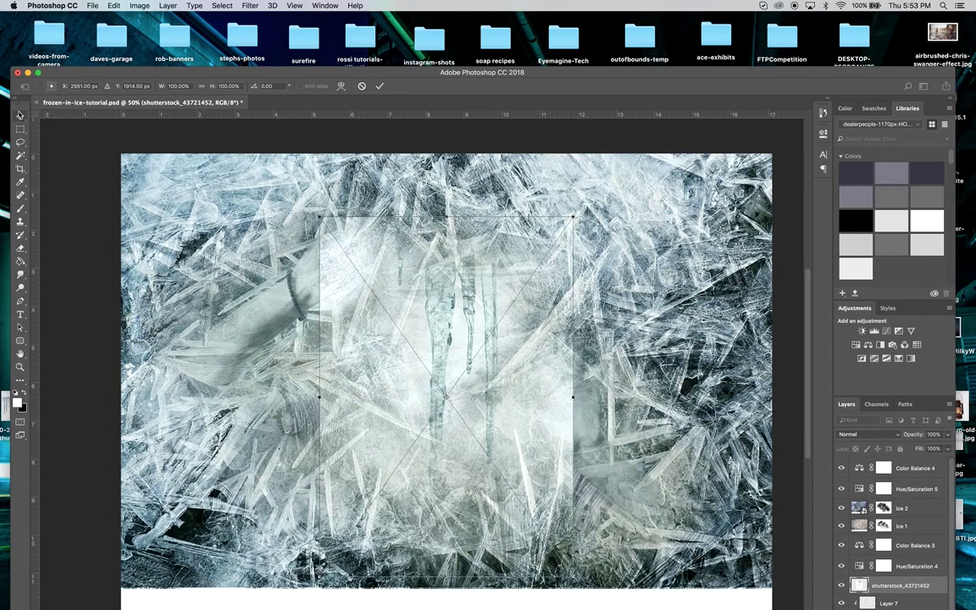
left_click(19, 102)
left_click(579, 206)
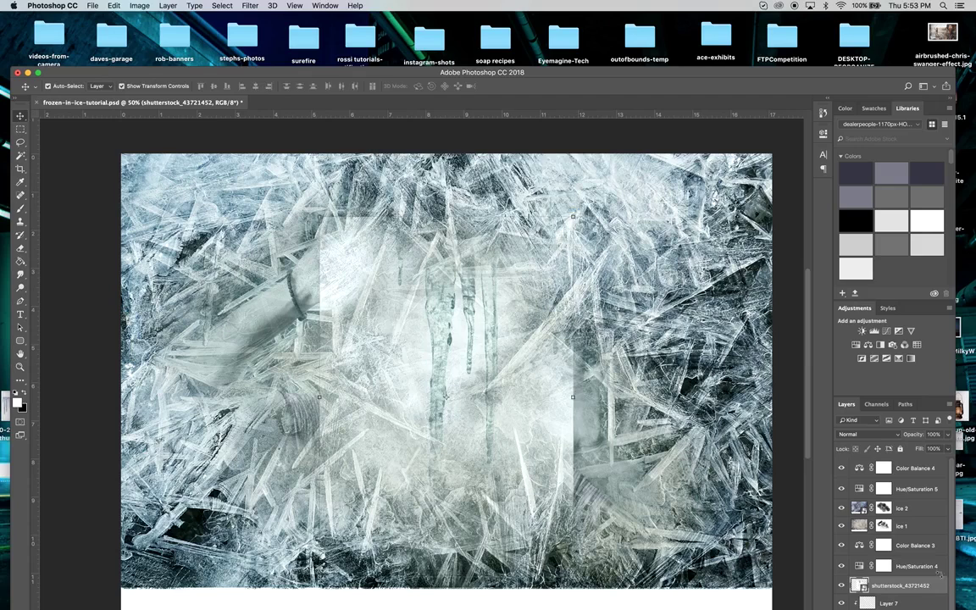
left_click_drag(921, 588, 898, 464)
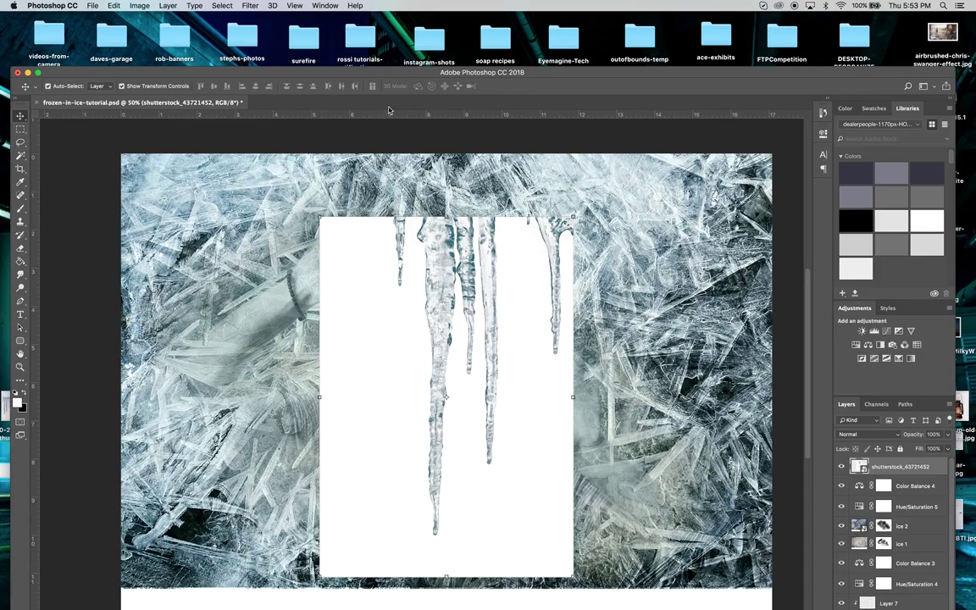
left_click_drag(398, 77, 399, 31)
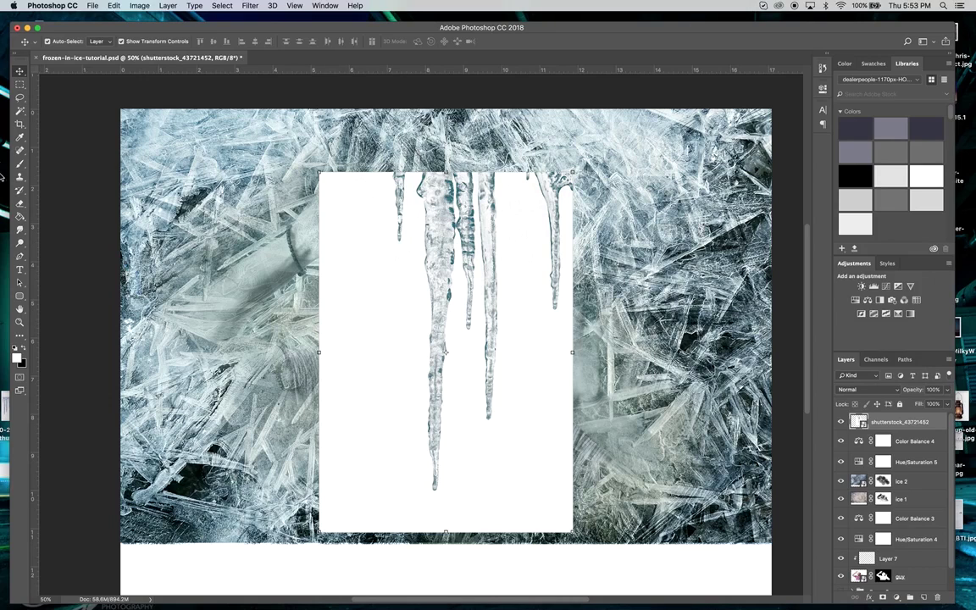
- Select the icicle photo's white background with the Magic Wand and hide it with a layer mask so only the icicles show
left_click(22, 111)
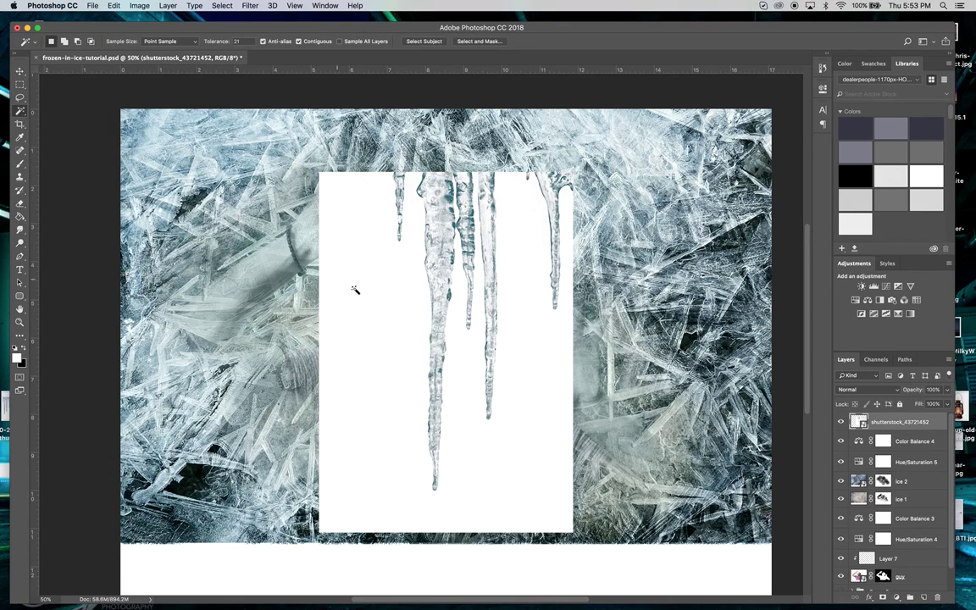
left_click(370, 226)
left_click(886, 598)
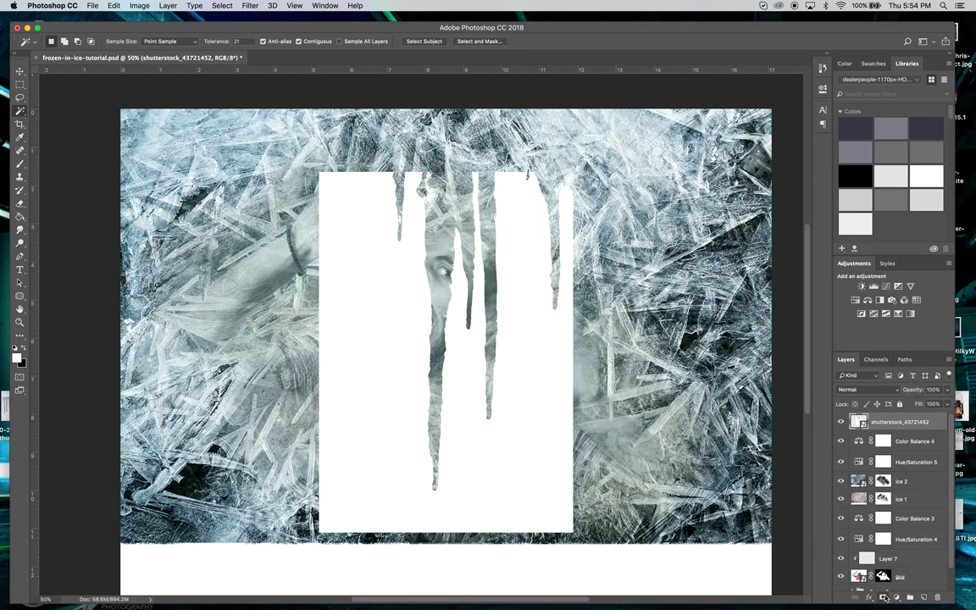
key("super+z")
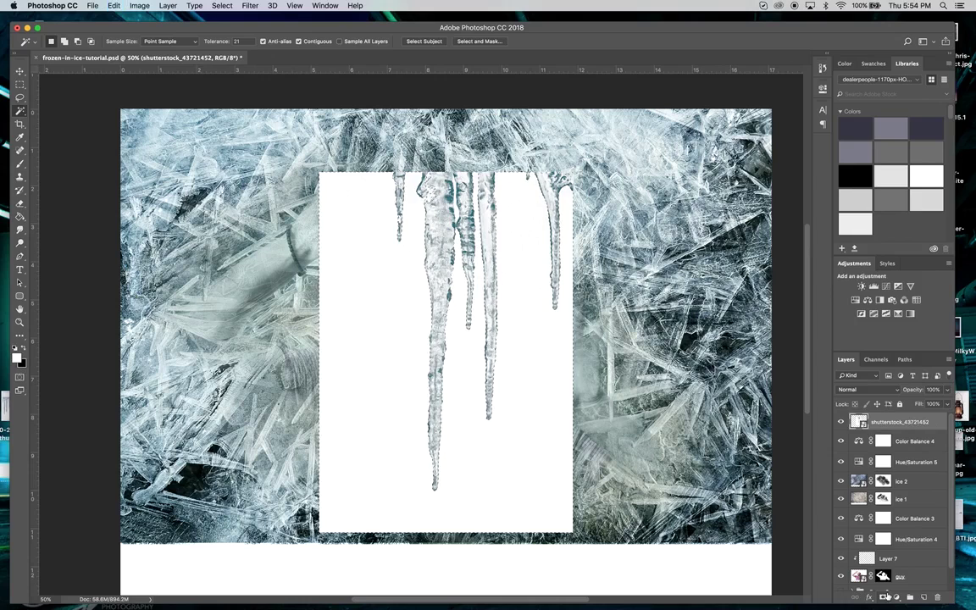
key("super+z")
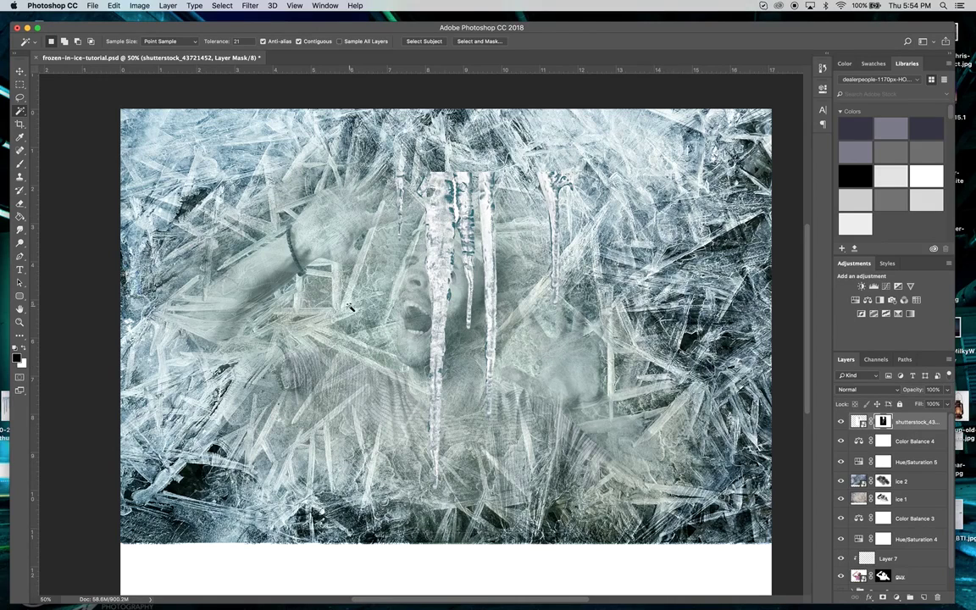
- Choose the Brush tool for the icicle layer's mask and set its opacity to 100%
left_click(19, 163)
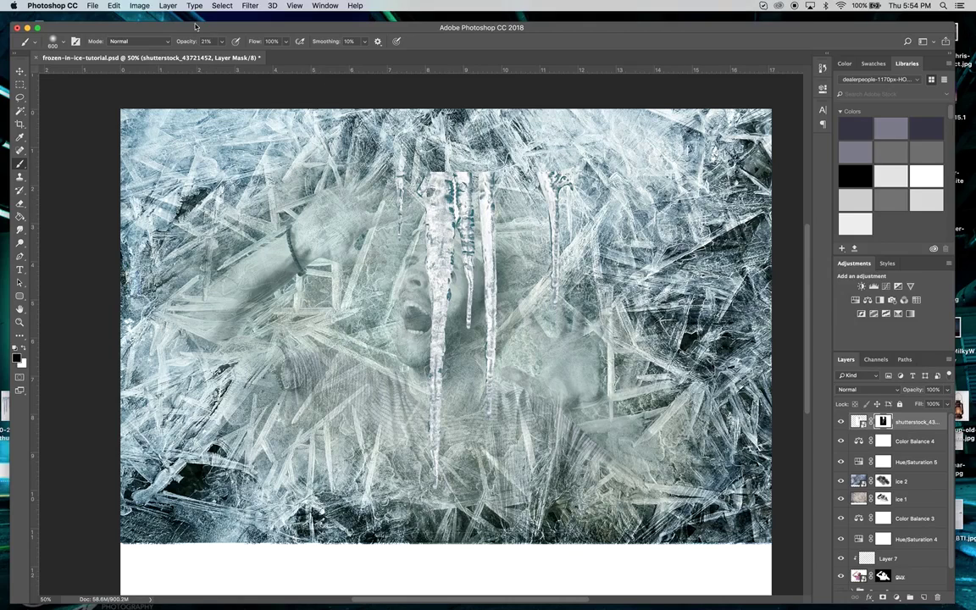
left_click(222, 42)
left_click_drag(222, 55, 231, 55)
left_click_drag(296, 49, 272, 42)
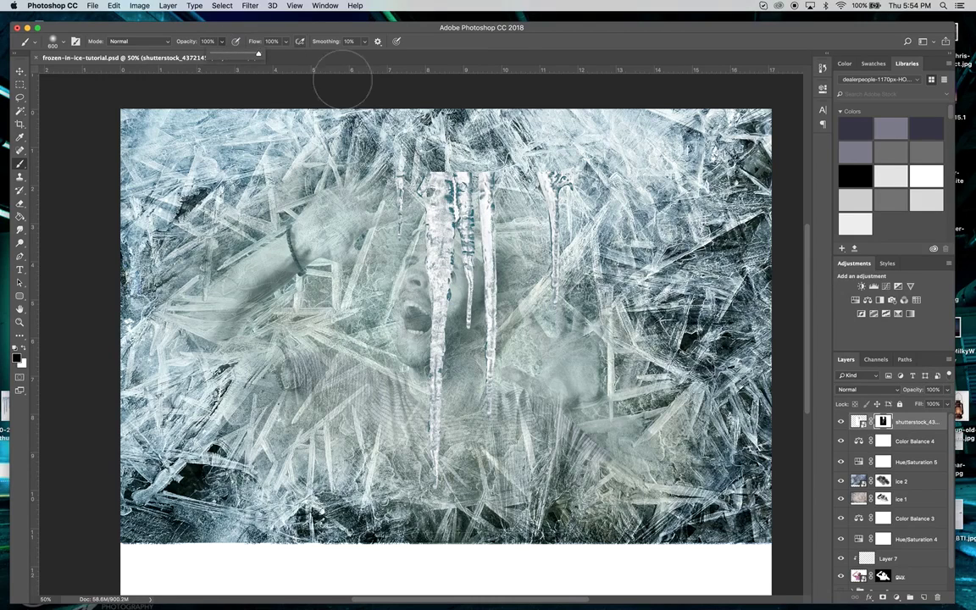
left_click(416, 208)
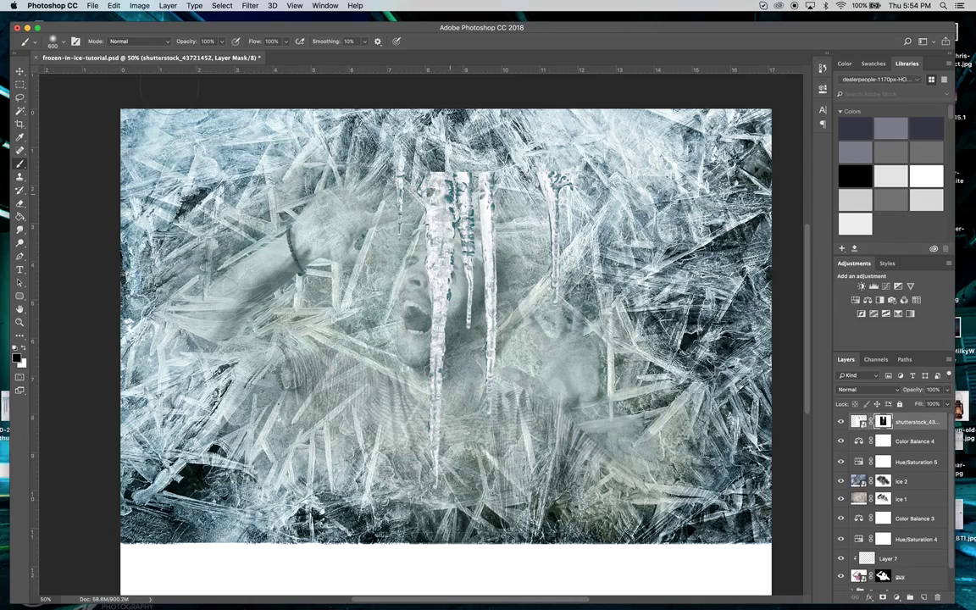
- Rasterize the masked icicle layer so that image adjustments can be applied to it directly
left_click(20, 72)
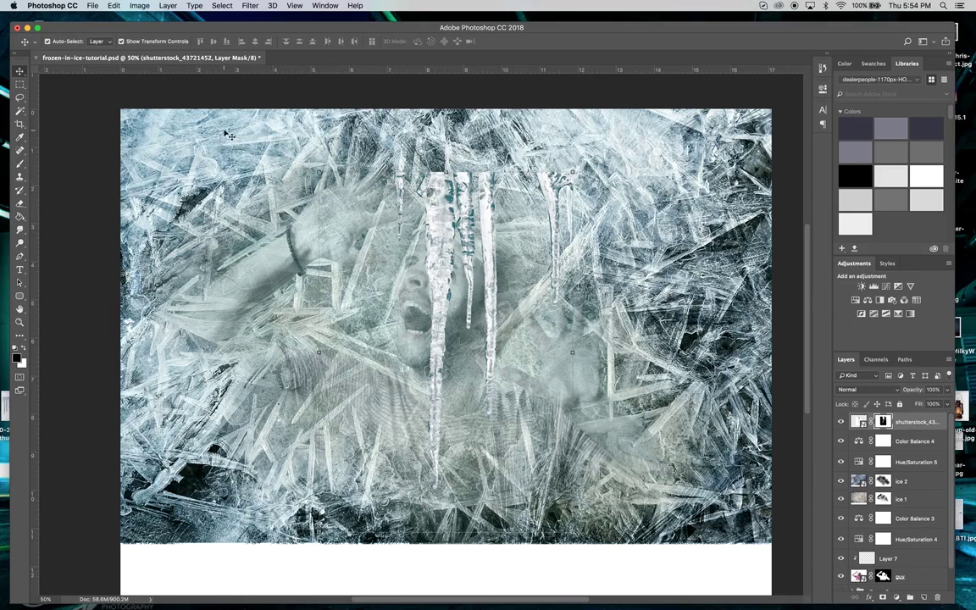
left_click(140, 6)
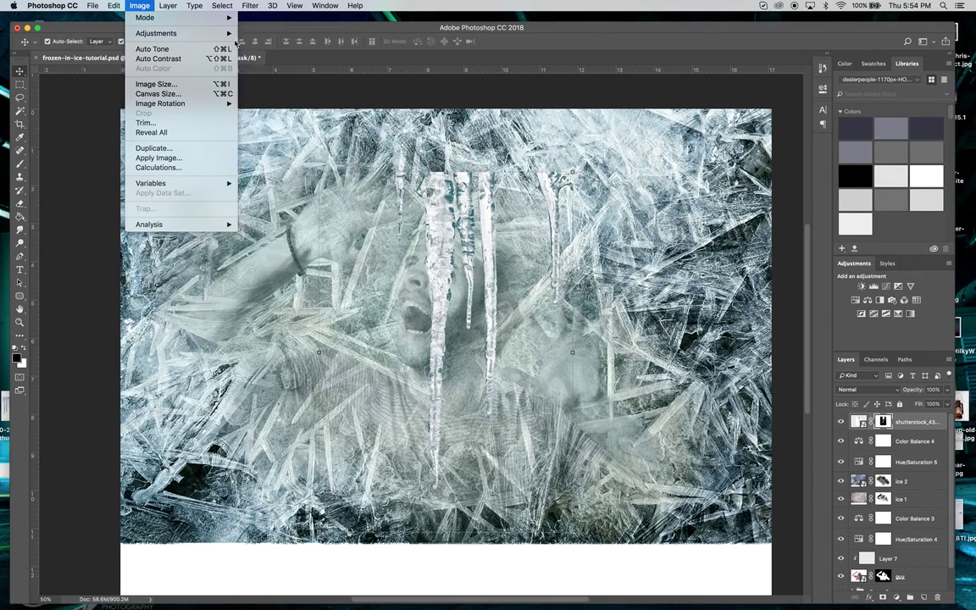
left_click(433, 222)
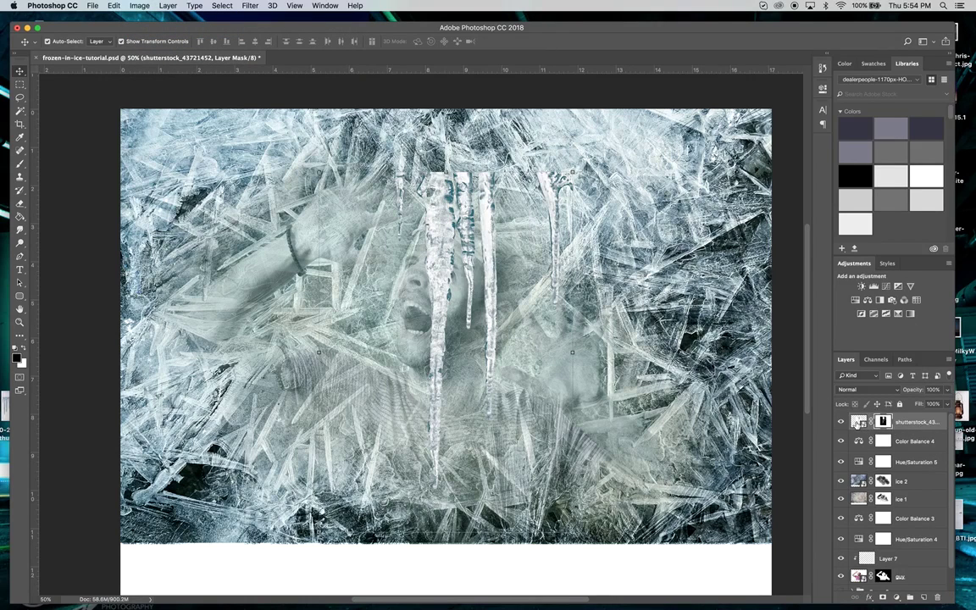
right_click(918, 421)
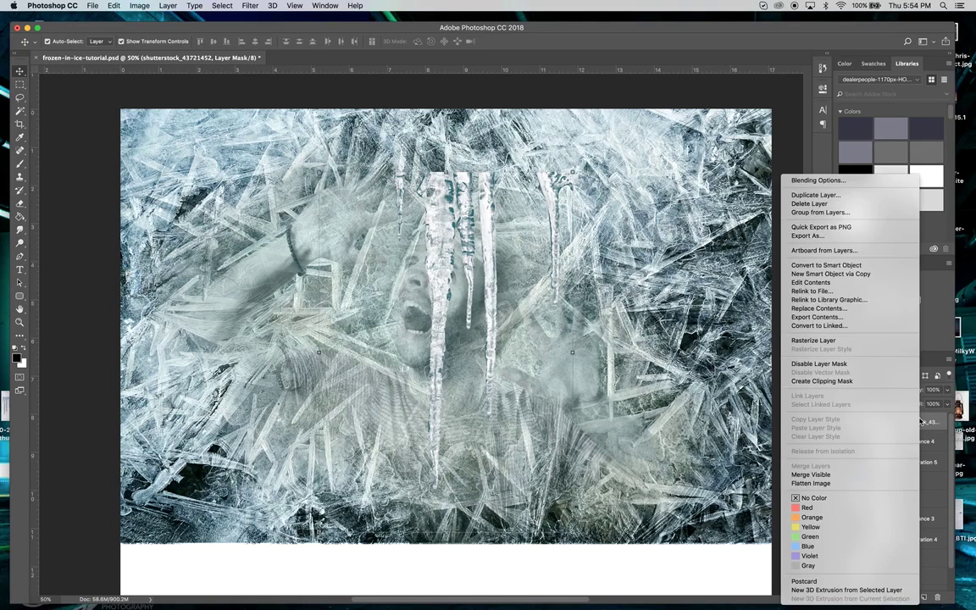
left_click(839, 340)
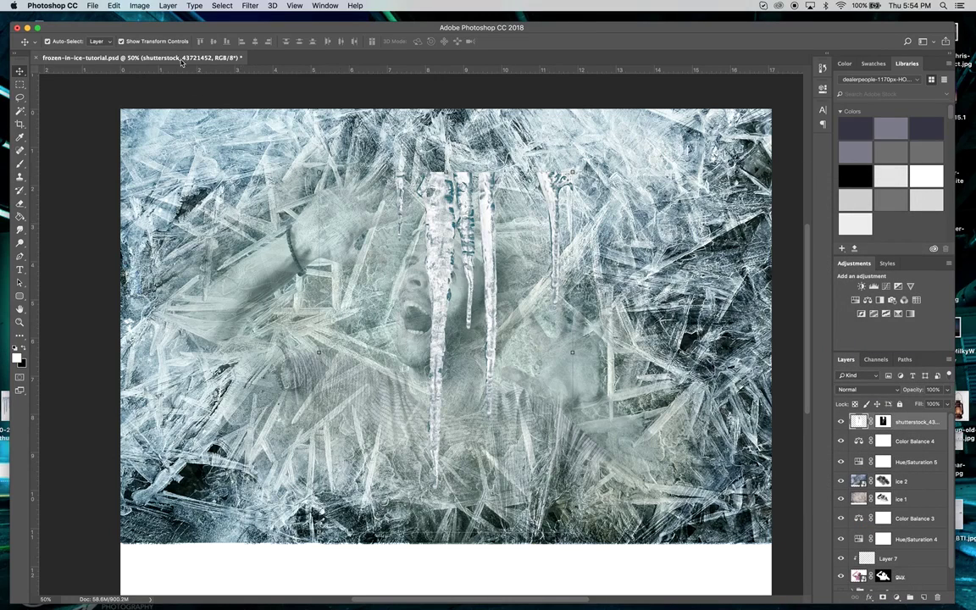
- Lower the icicles' saturation to -31 with a Hue/Saturation adjustment
left_click(139, 6)
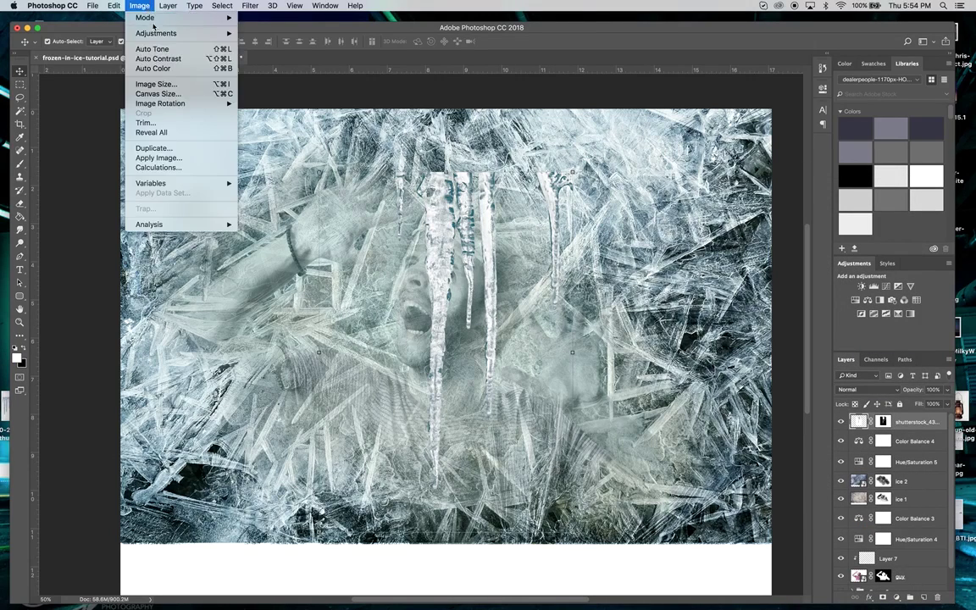
mouse_move(156, 34)
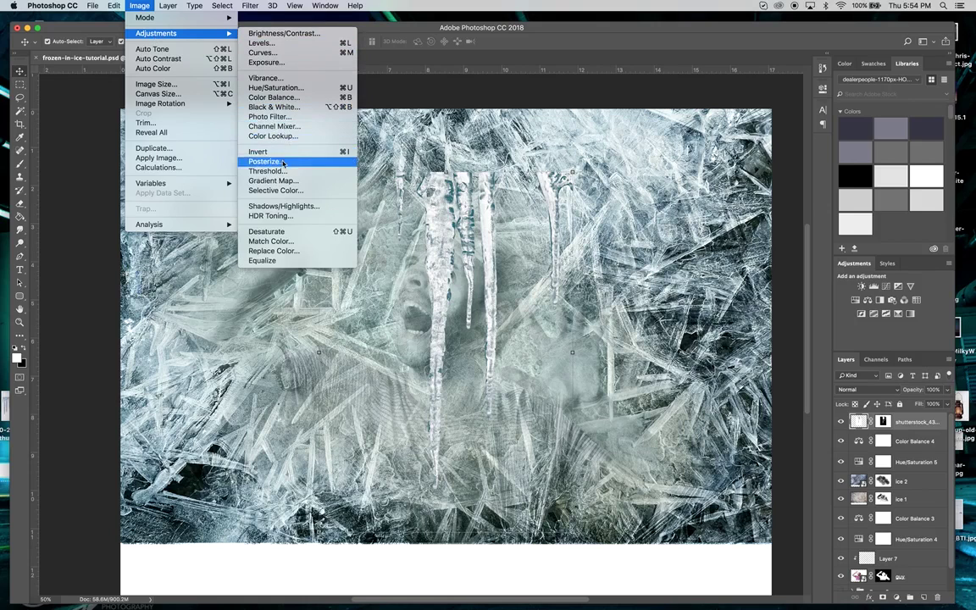
left_click(273, 87)
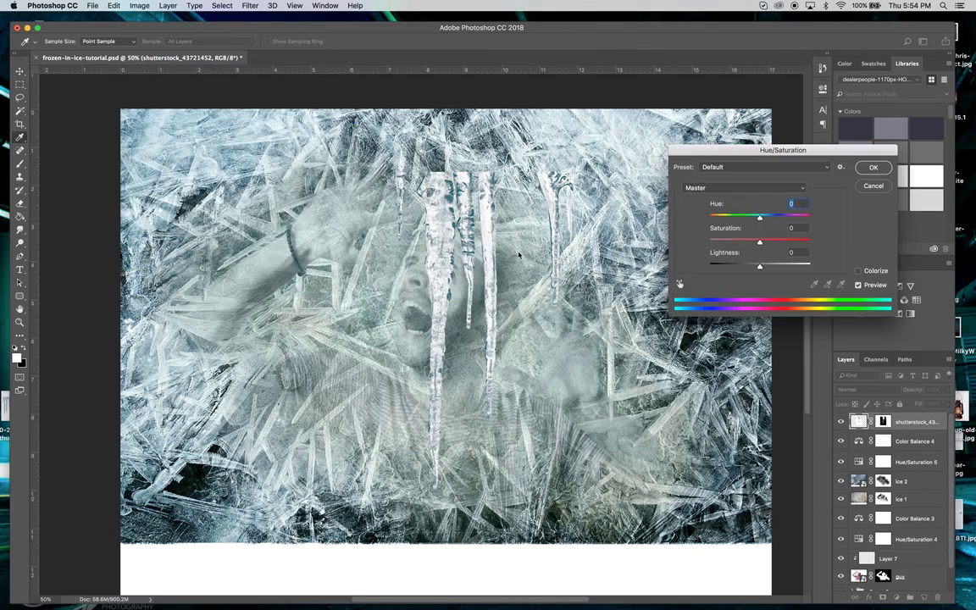
left_click_drag(759, 243, 744, 245)
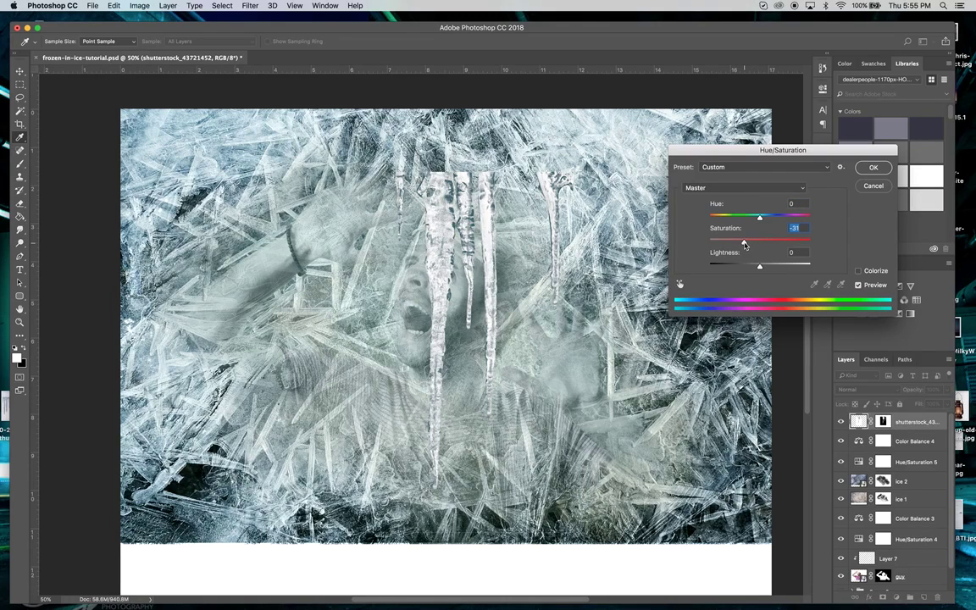
key("Return")
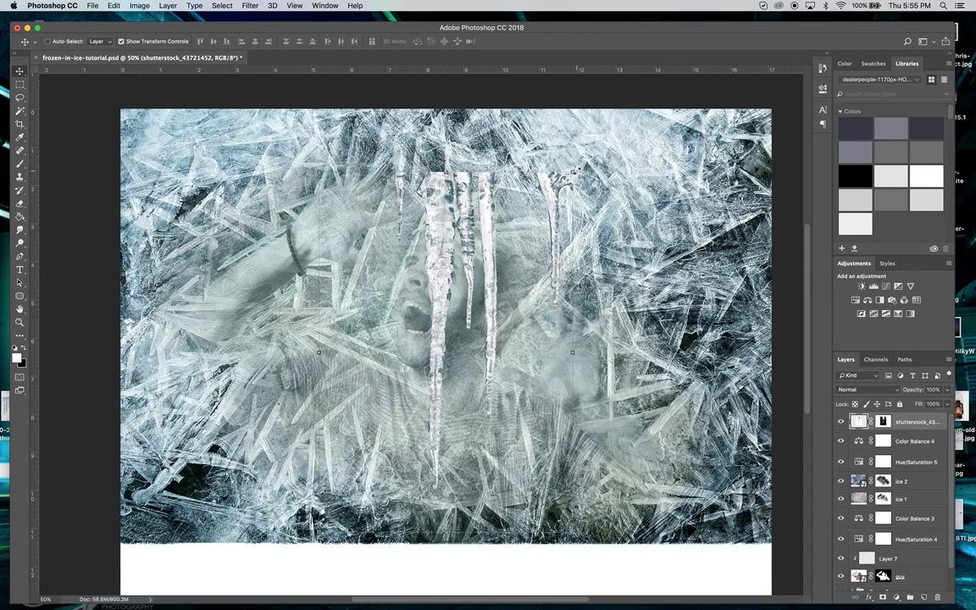
- Scale the icicles down to about 10% and place them just below the man's eye
left_click_drag(573, 172, 439, 302)
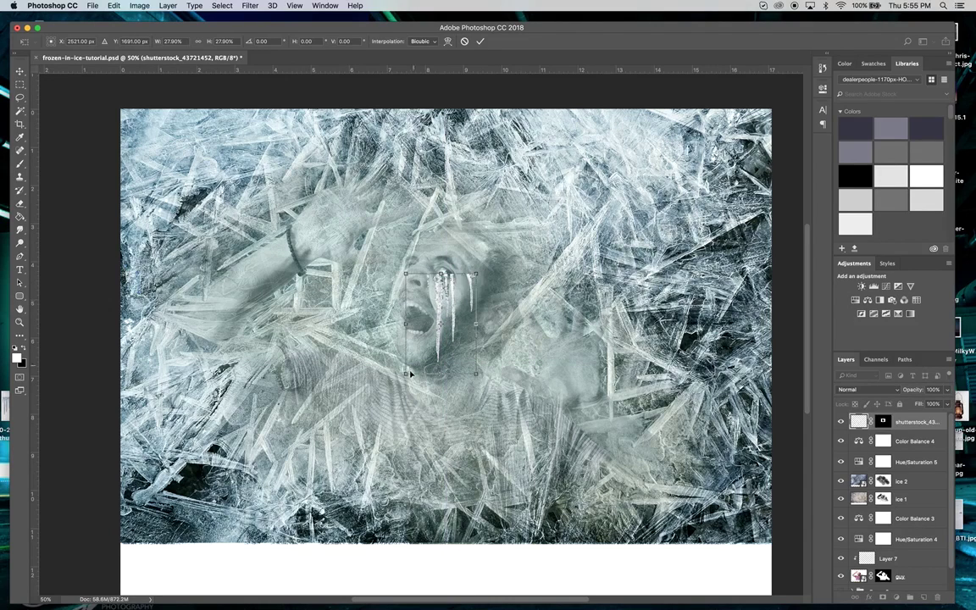
left_click_drag(404, 371, 443, 289)
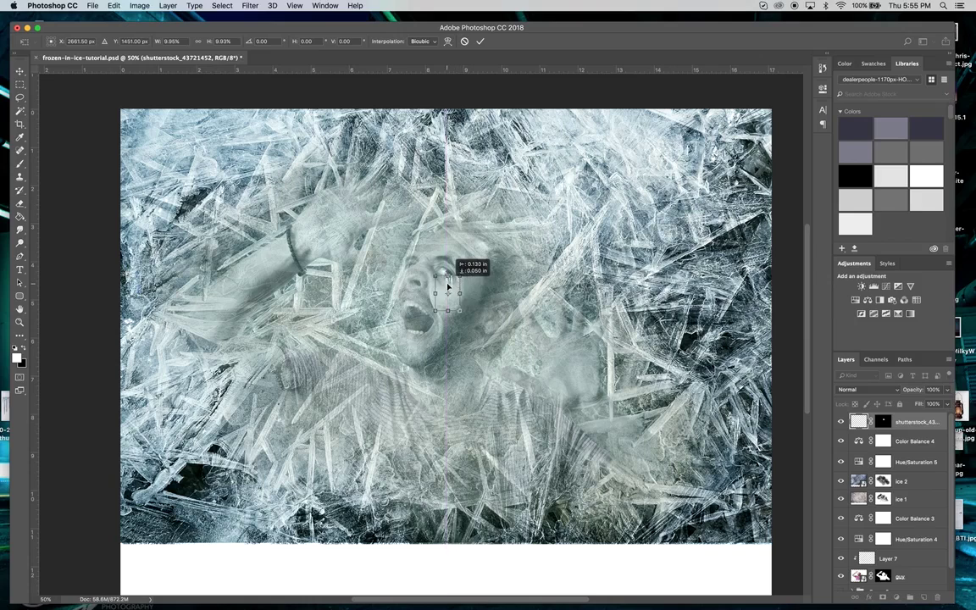
left_click(20, 71)
left_click(575, 206)
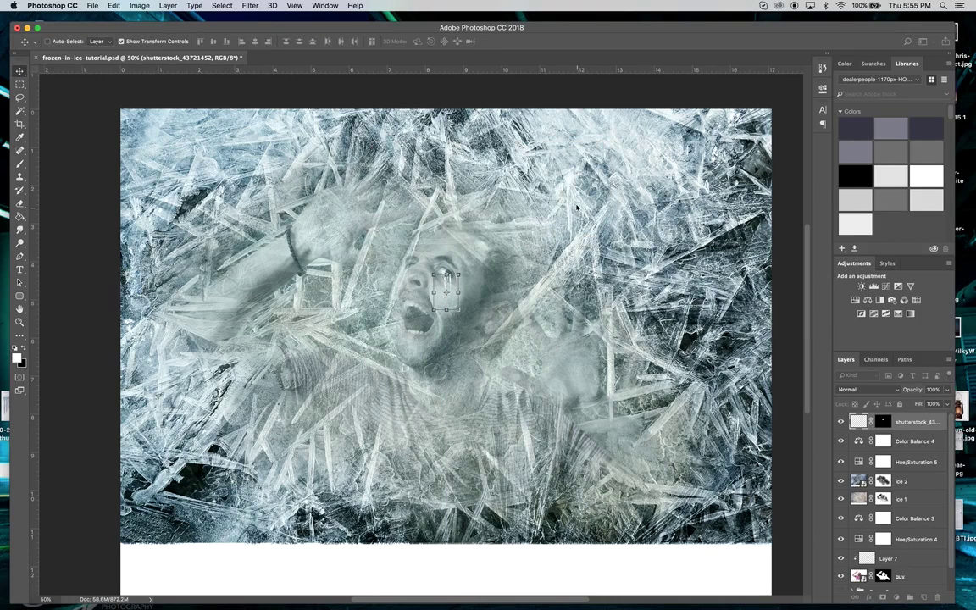
- Erase the faint outer outline beside the icicles under the eye, using the Eraser at 80 px and 100% opacity
left_click(24, 322)
left_click_drag(437, 293, 526, 271)
left_click(526, 271)
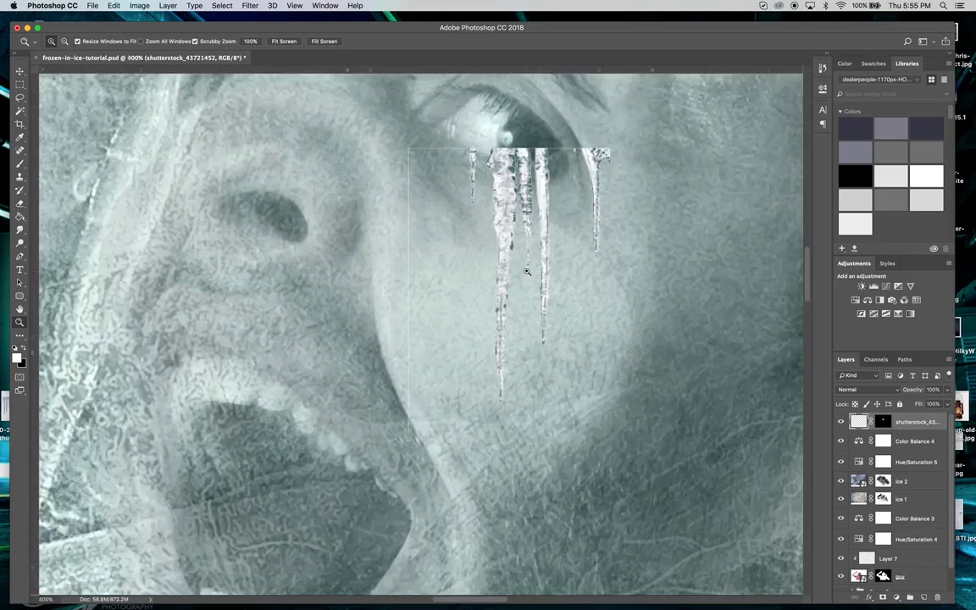
left_click(525, 272)
left_click(524, 242, "alt")
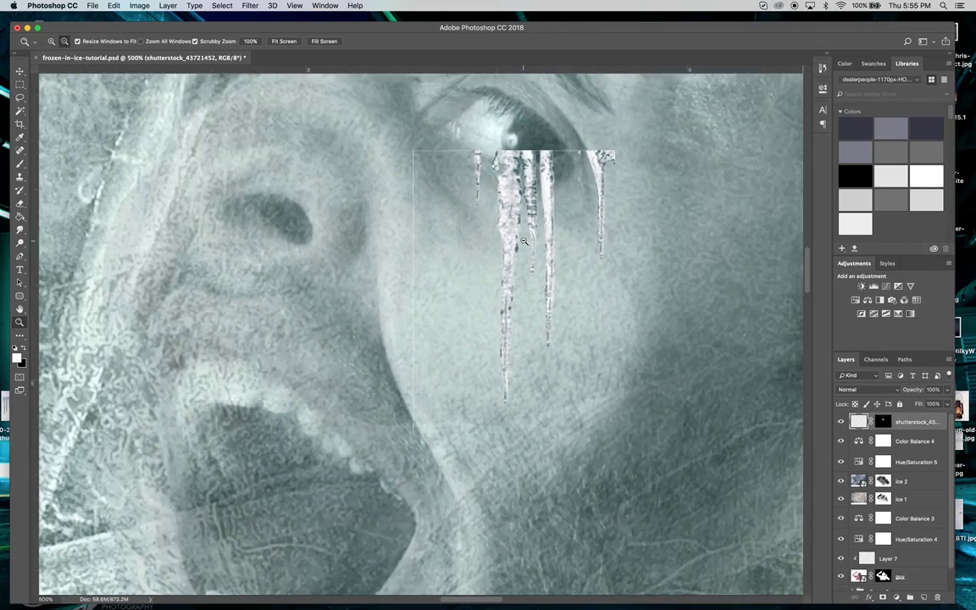
left_click(20, 72)
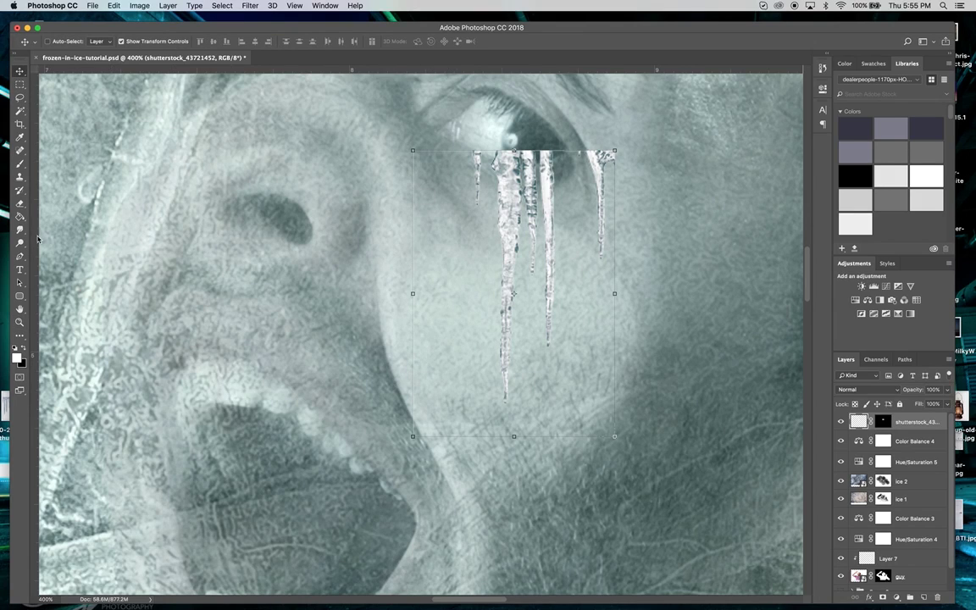
left_click(20, 204)
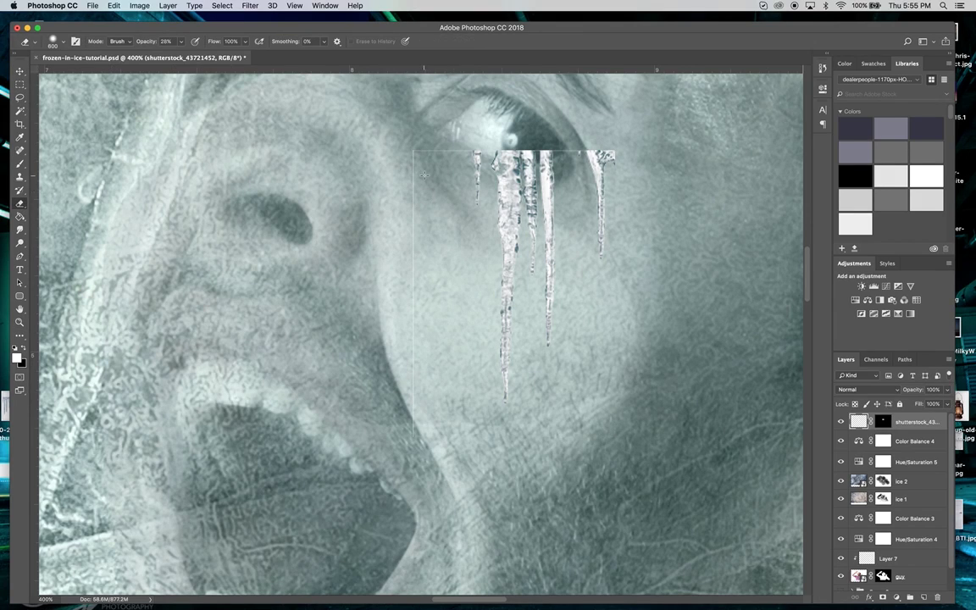
key("bracketleft")
key("bracketleft")
key("bracketleft")
key("bracketleft")
key("bracketleft")
key("bracketleft")
key("bracketleft")
key("bracketleft")
key("bracketleft")
key("bracketleft")
key("bracketleft")
left_click(182, 43)
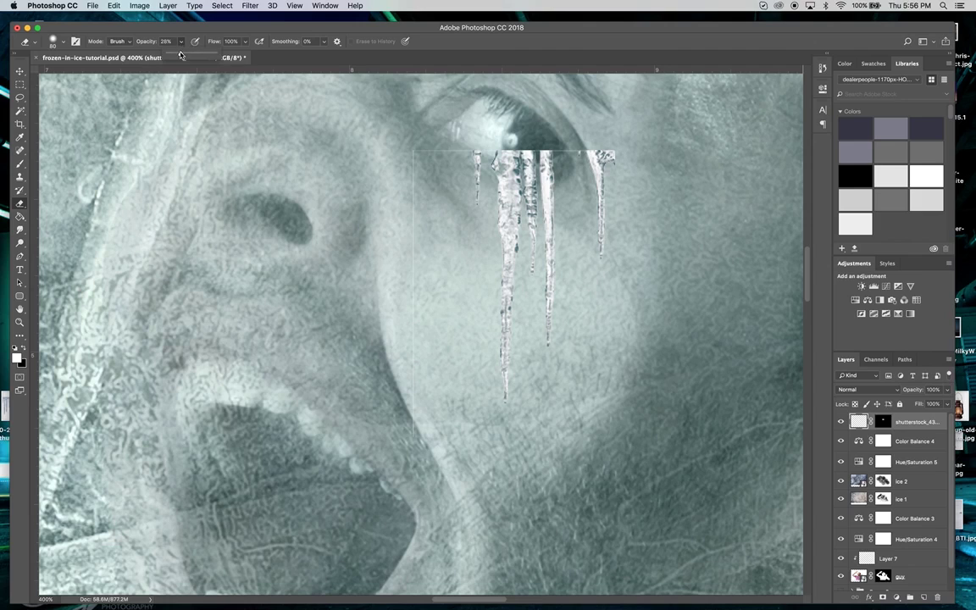
left_click_drag(166, 53, 214, 56)
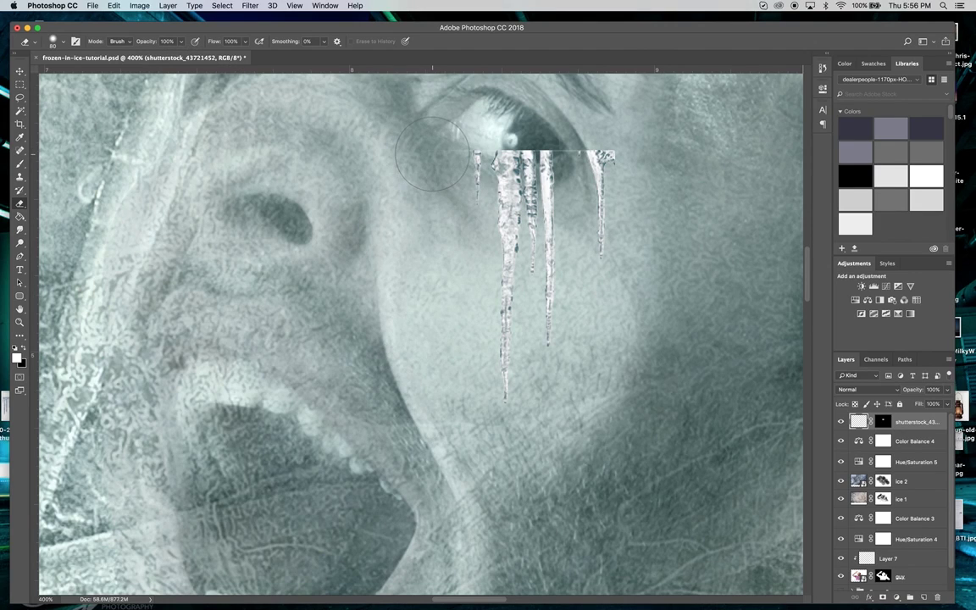
- Shrink the eraser to 25 px and erase the leftover outline along the top edge between the icicles
key("bracketleft")
key("bracketleft")
key("bracketleft")
- Move the icicles toward the man's nose so they hang centred just beneath his lower eyelid
left_click(19, 69)
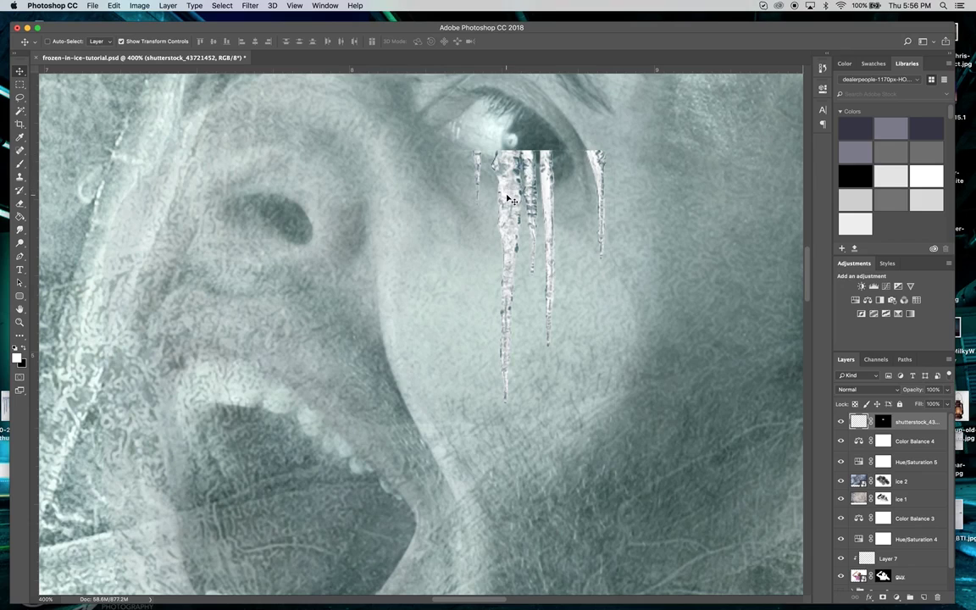
left_click_drag(523, 174, 468, 206)
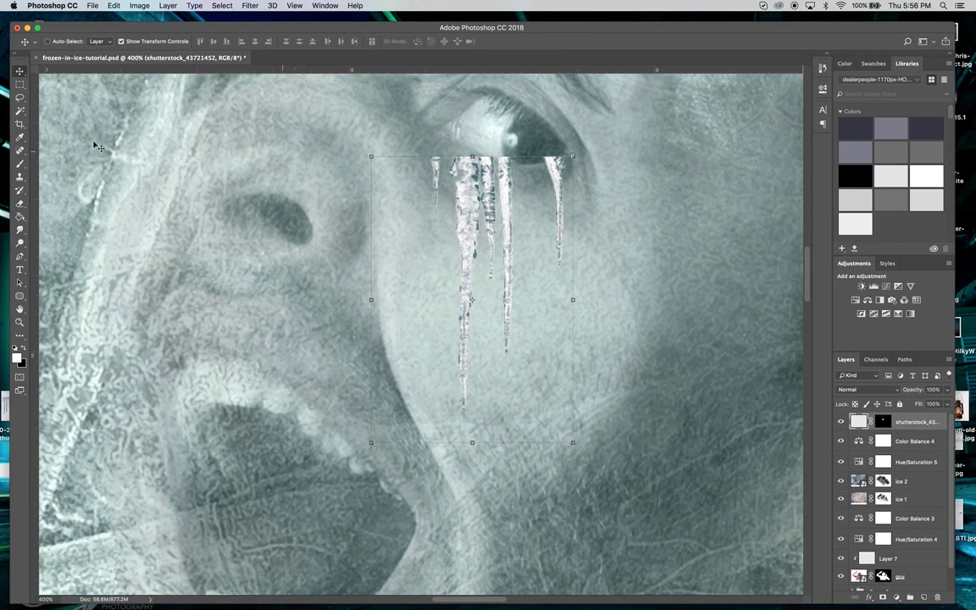
left_click(21, 205)
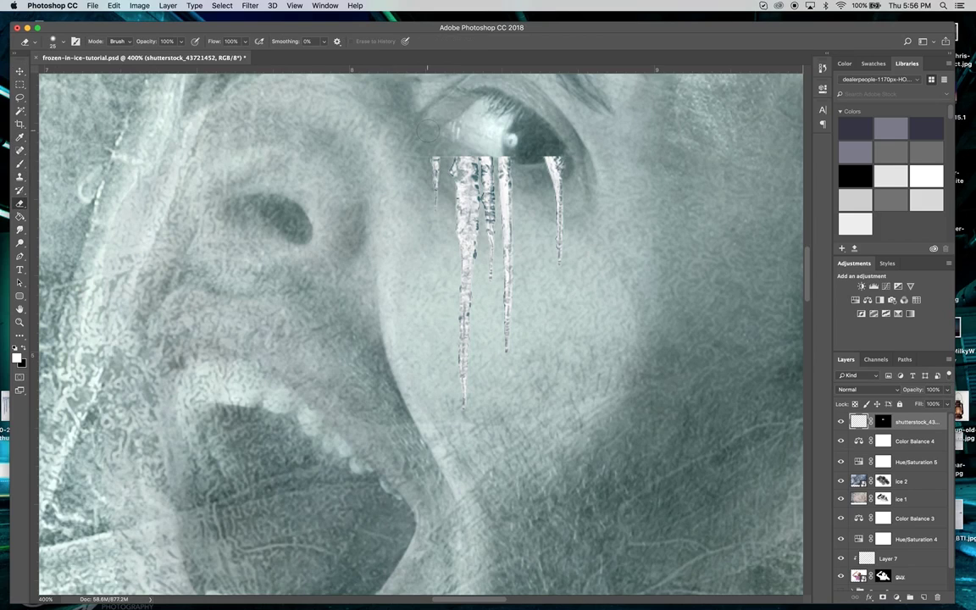
left_click(18, 72)
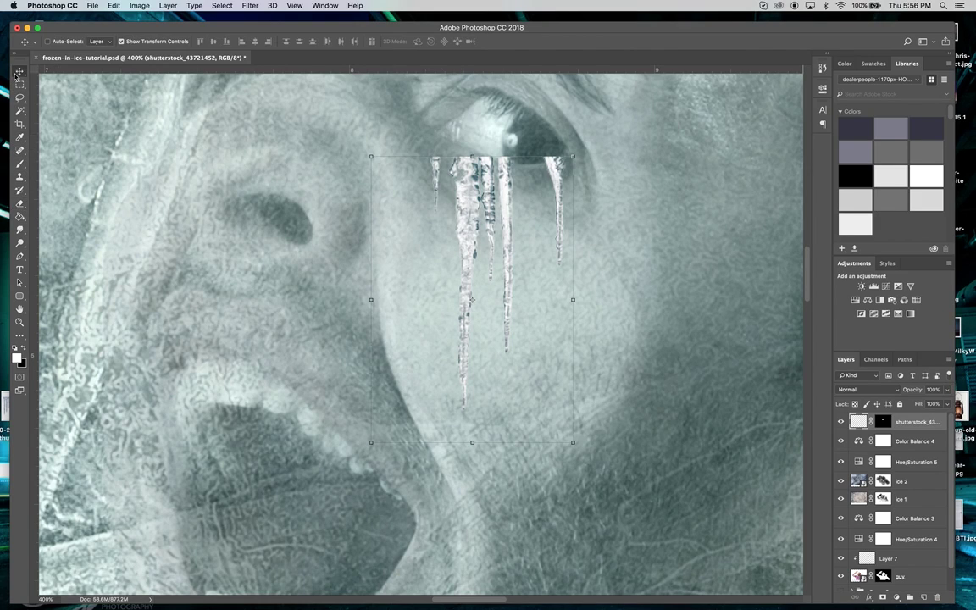
- Warp the icicles so their tops follow the curve of the man's lower eyelid, and scale them down to about 94%
left_click(111, 5)
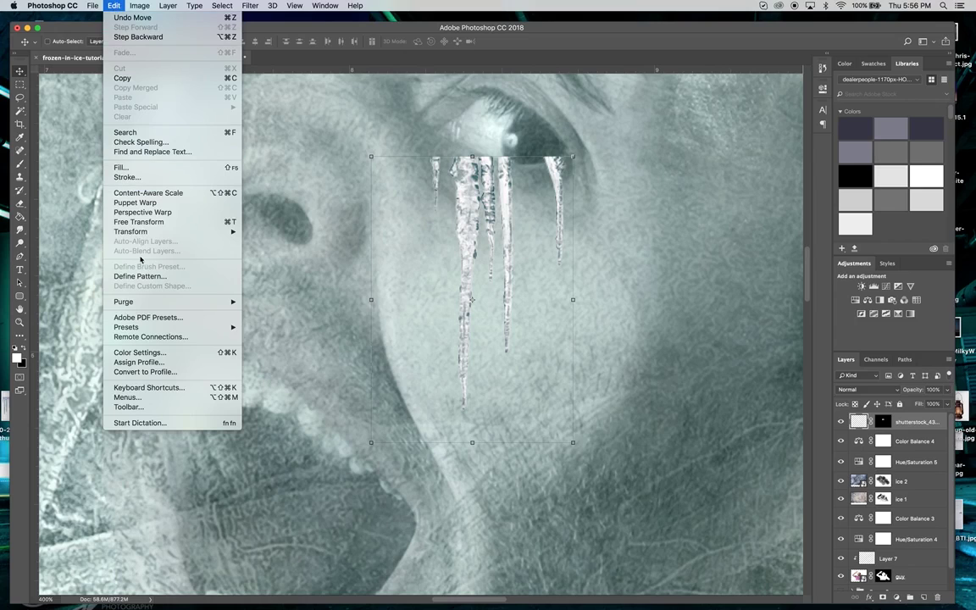
mouse_move(132, 231)
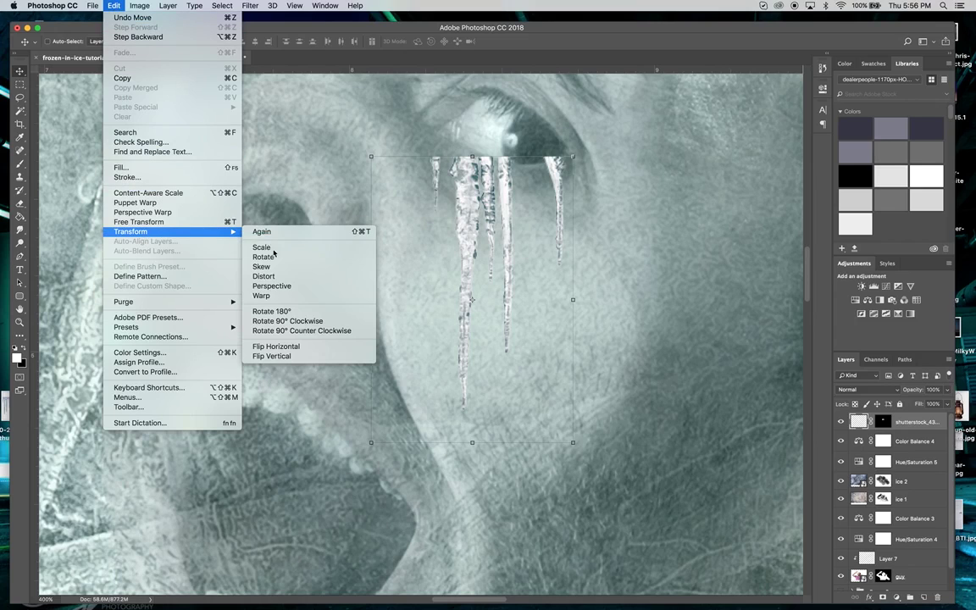
left_click(279, 296)
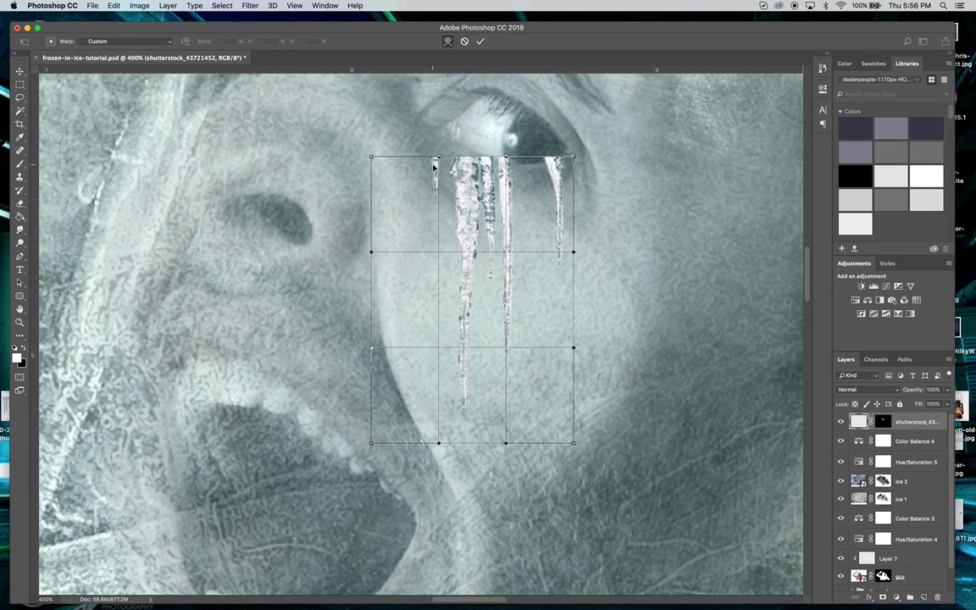
left_click_drag(433, 167, 485, 181)
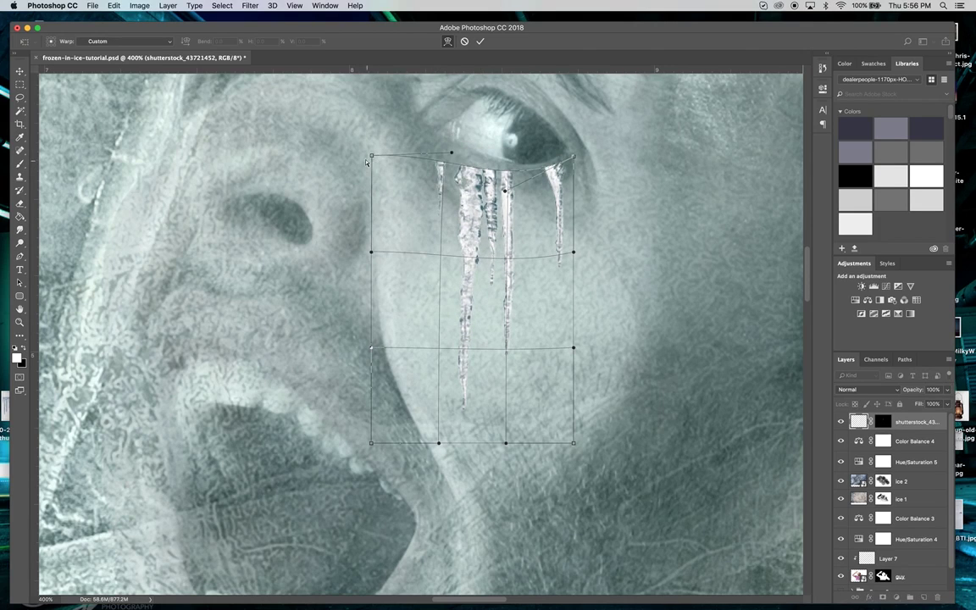
left_click_drag(373, 158, 387, 124)
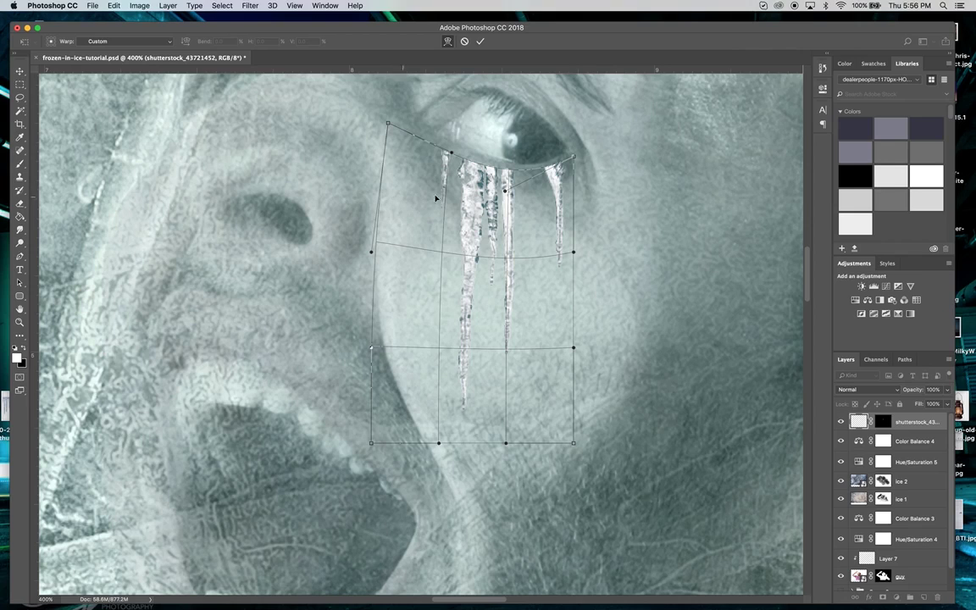
left_click_drag(477, 217, 478, 207)
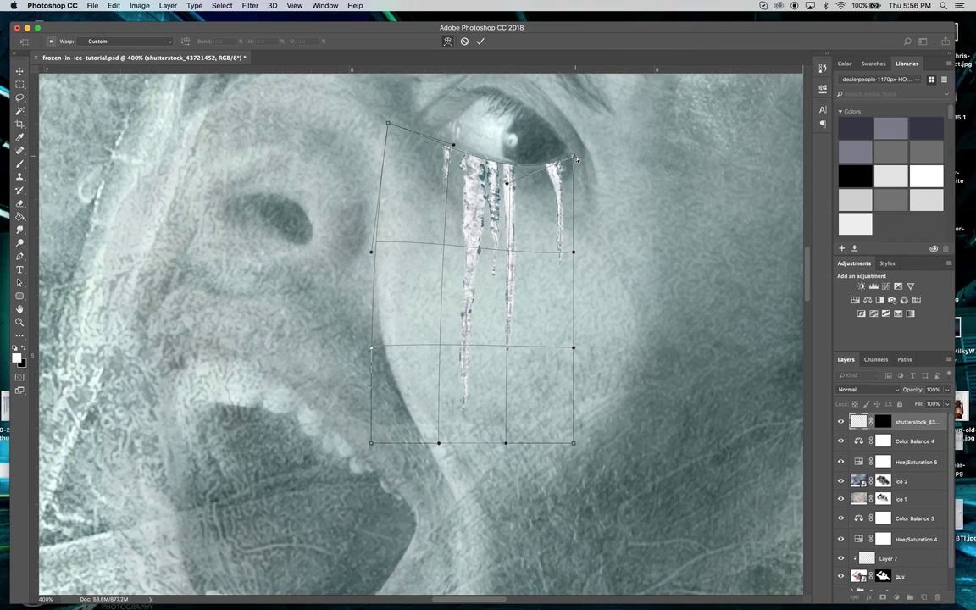
left_click_drag(576, 158, 573, 155)
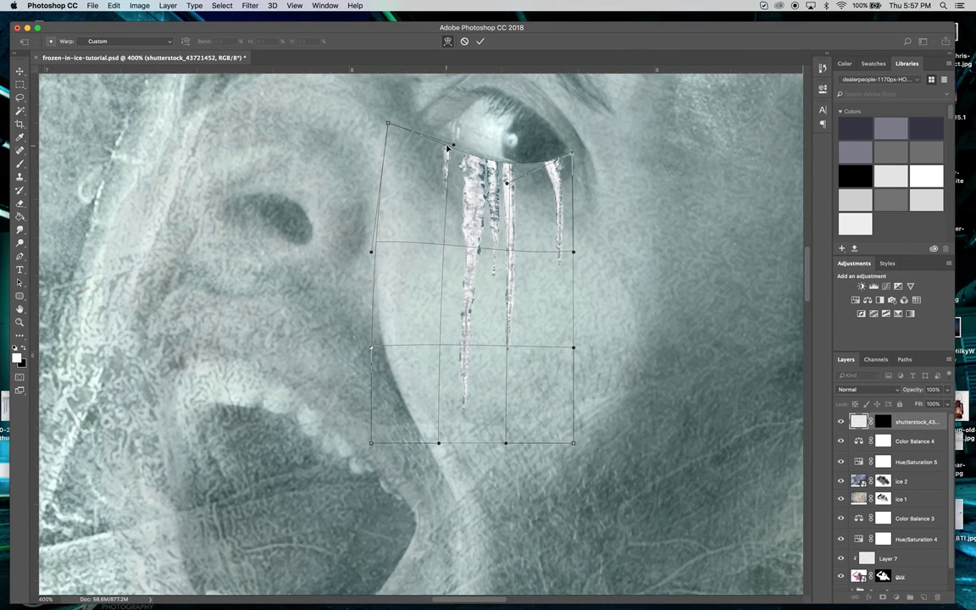
mouse_move(389, 126)
left_mouse_down()
mouse_move(382, 119)
mouse_move(403, 119)
left_mouse_up()
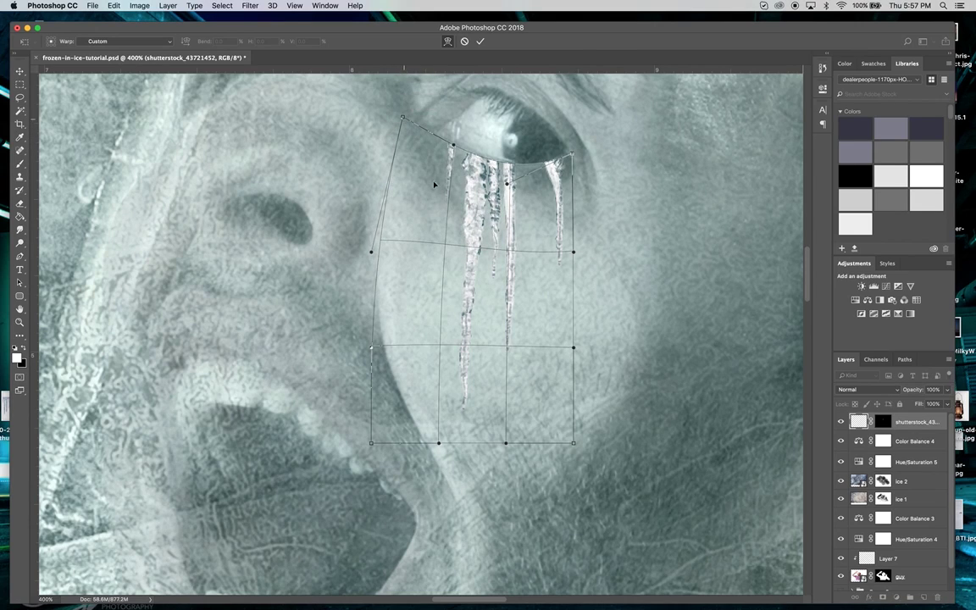
left_click_drag(482, 270, 475, 269)
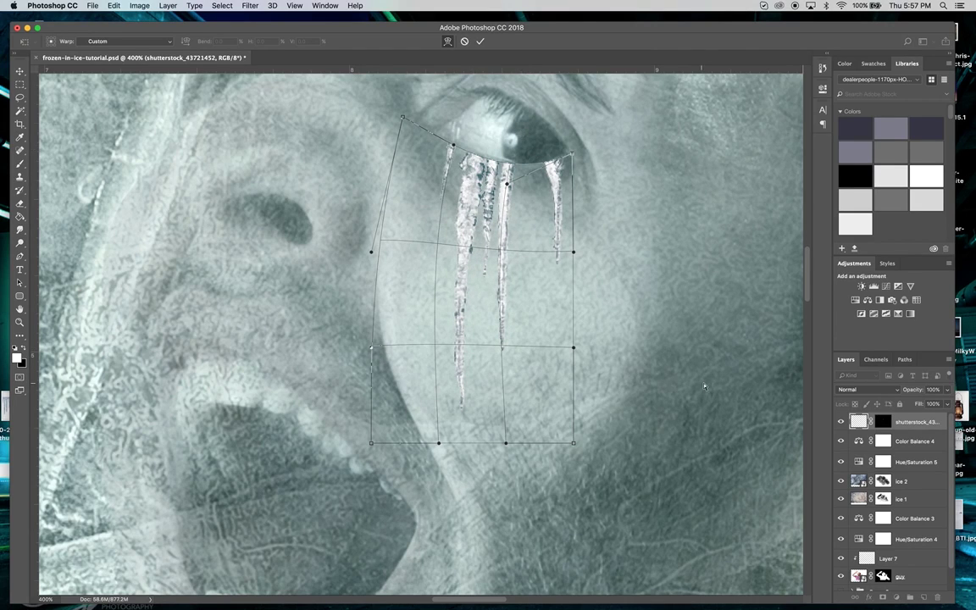
left_click(20, 73)
left_click(576, 203)
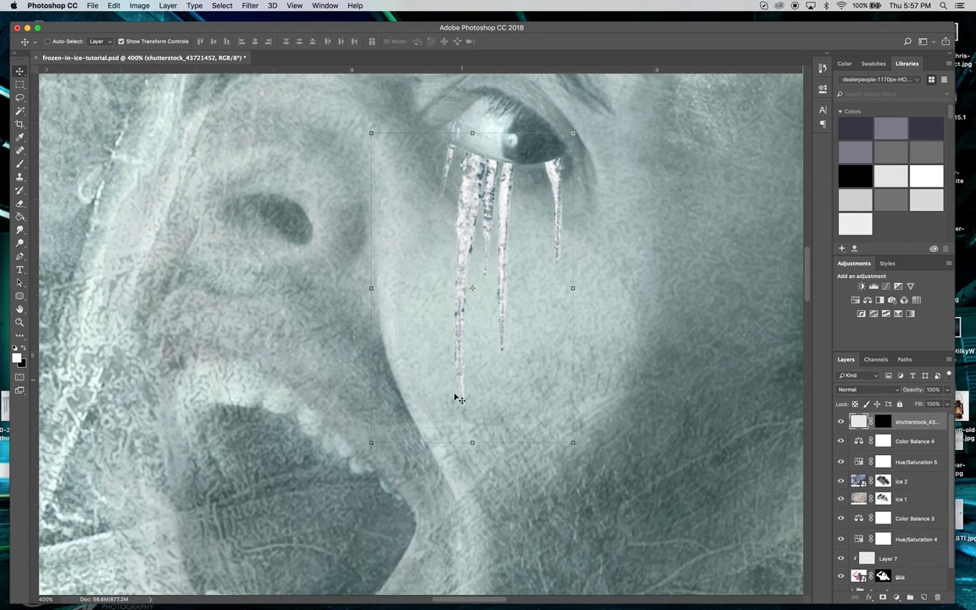
left_click_drag(371, 444, 383, 424)
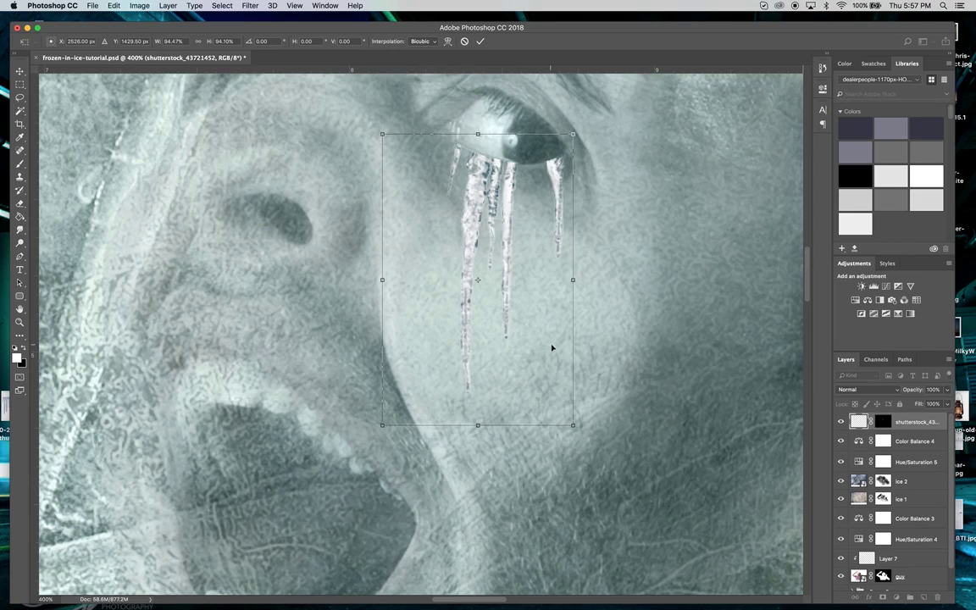
- Try the Screen and Hard Light blend modes on the icicle layer and return it to Normal
left_click(868, 389)
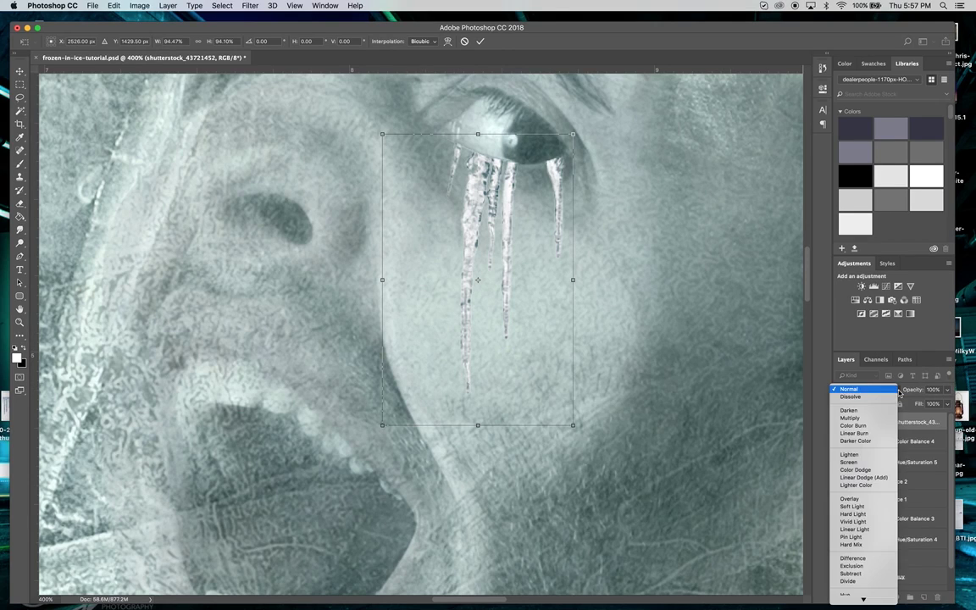
left_click(866, 467)
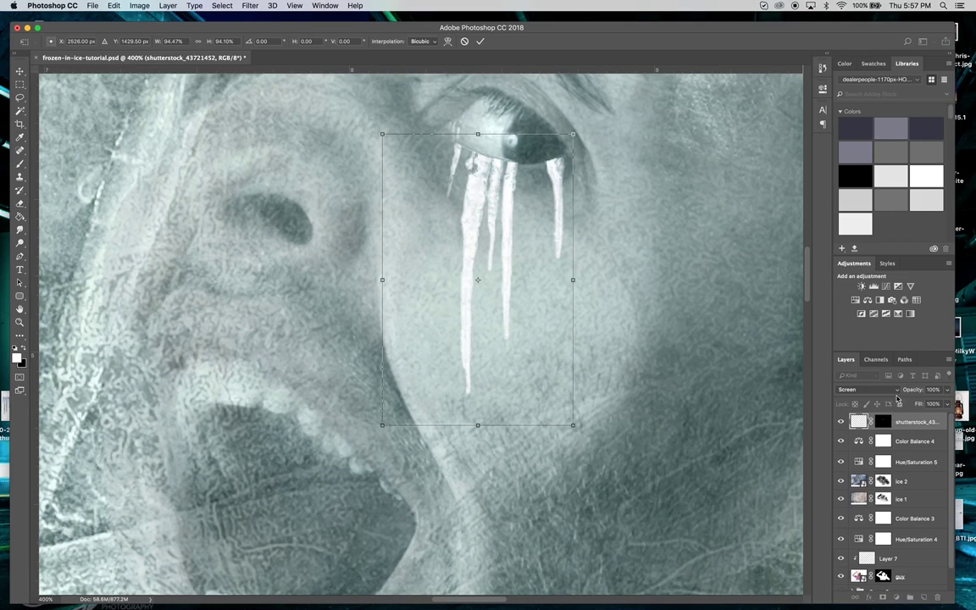
left_click(896, 392)
left_click(874, 446)
left_click(868, 390)
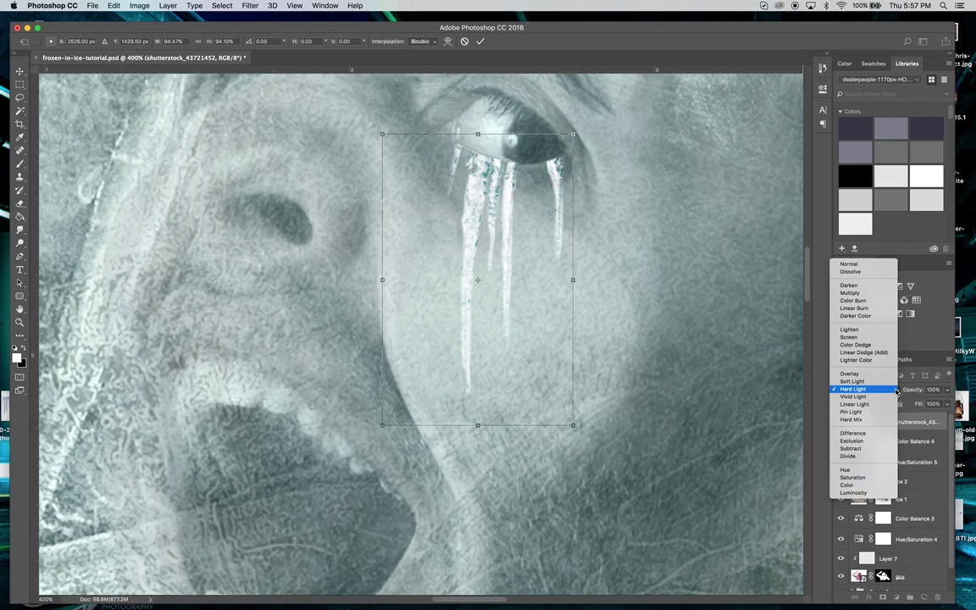
left_click(871, 264)
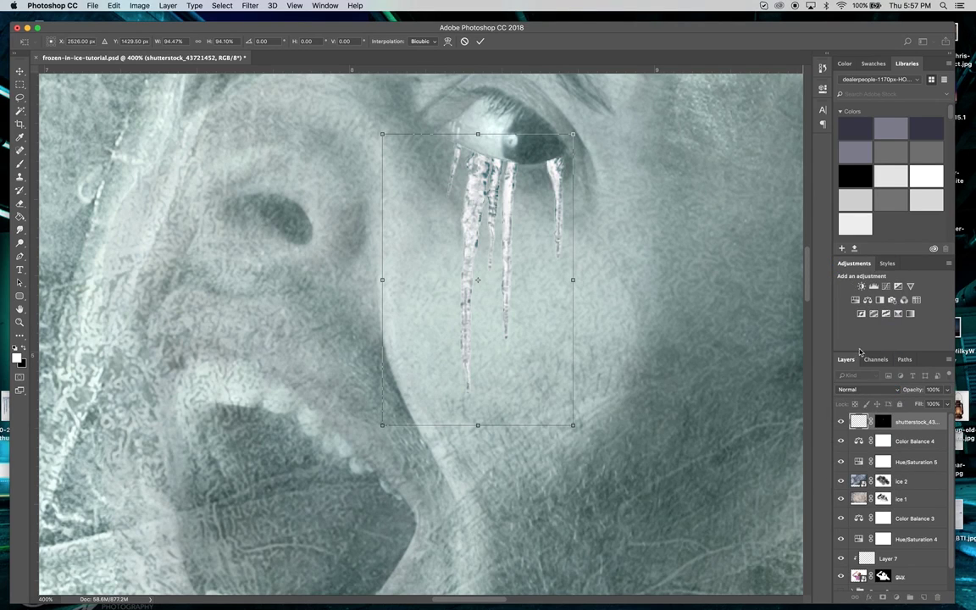
- Lower the icicle layer's opacity to 72% and apply the pending scale transformation
left_click(948, 390)
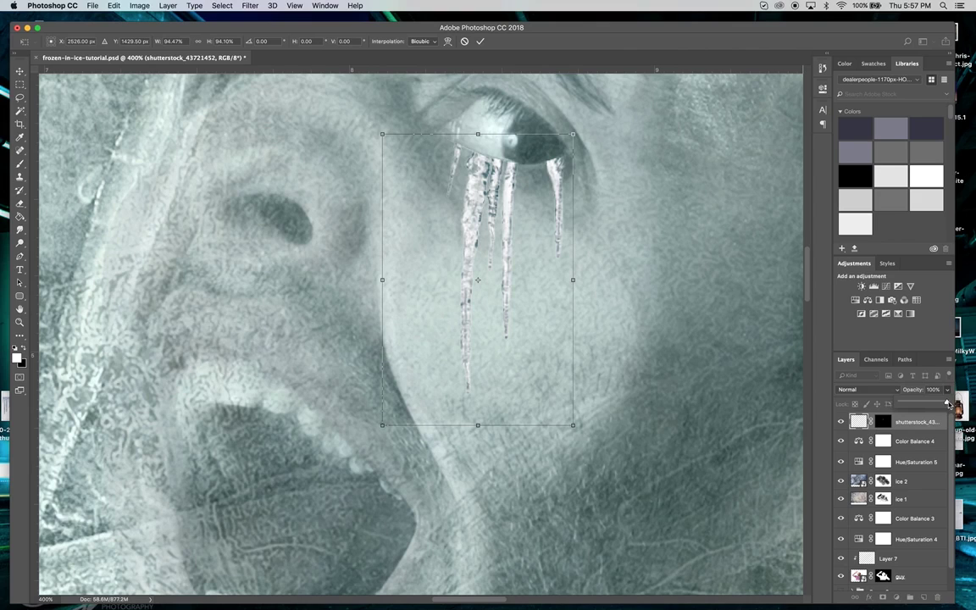
left_click_drag(947, 405, 934, 404)
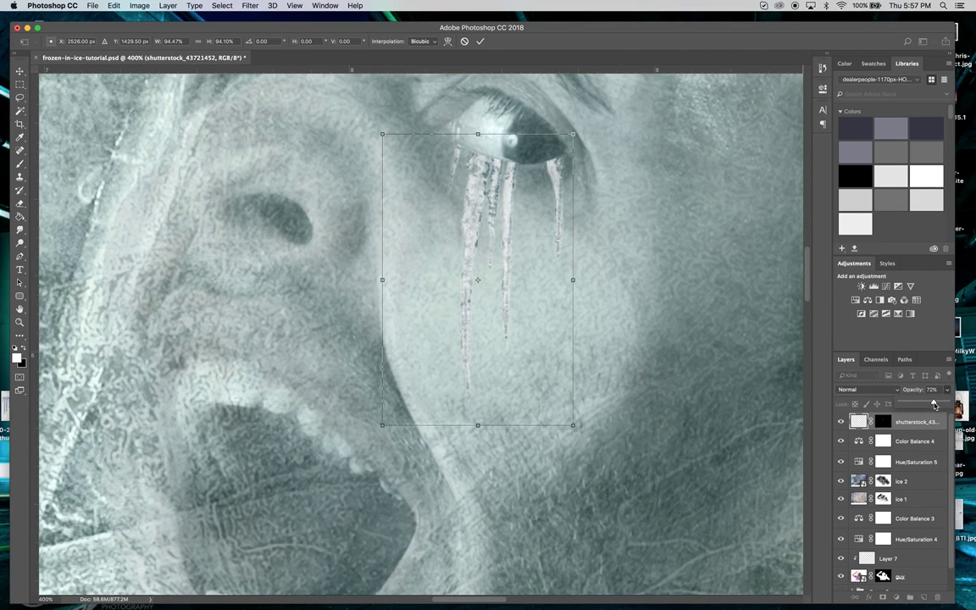
left_click(19, 322)
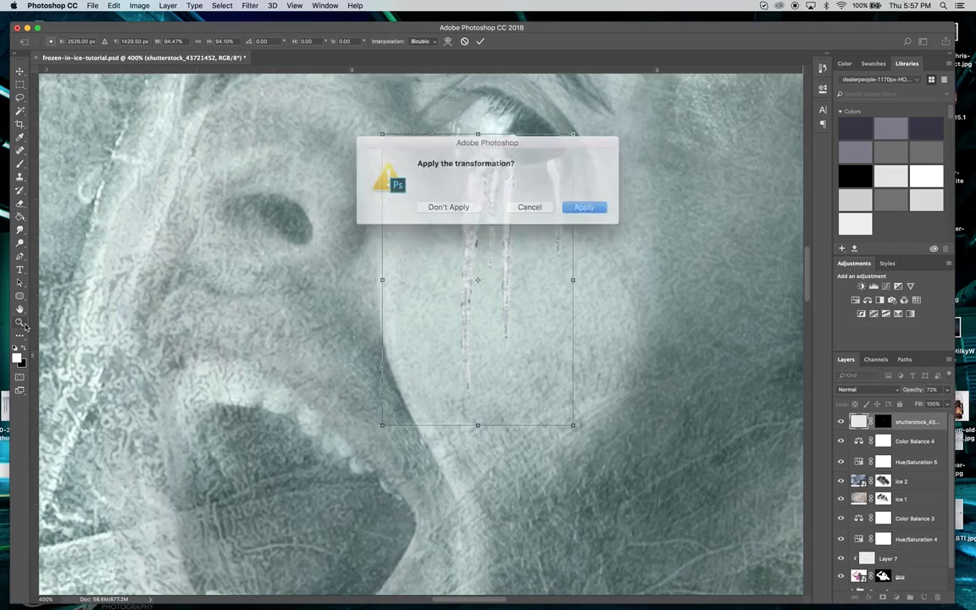
left_click(576, 205)
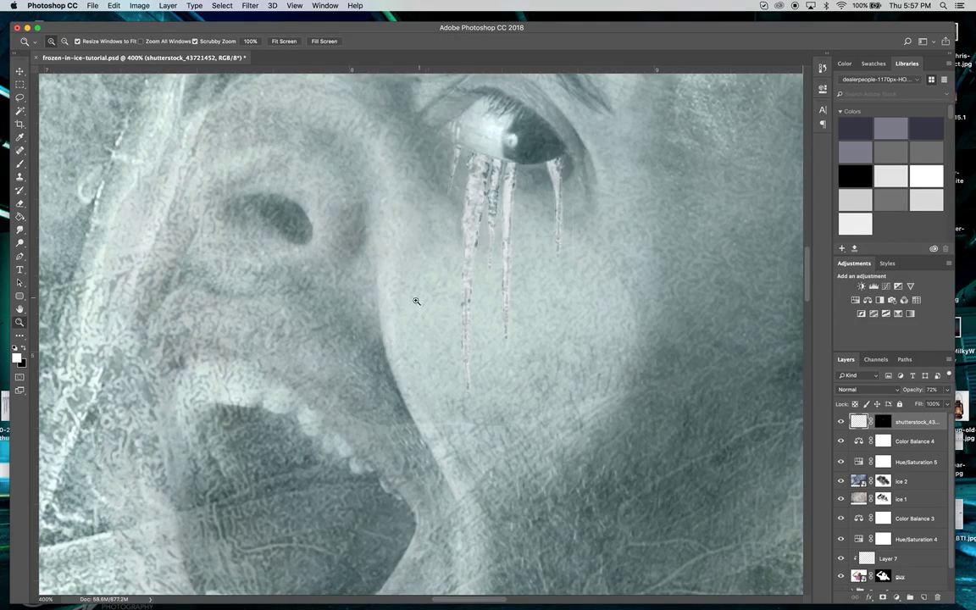
- Duplicate the eye icicles twice and place the copies side by side along the man's upper lip, hanging over his open mouth
left_click(379, 320, "alt")
left_click(379, 320, "alt")
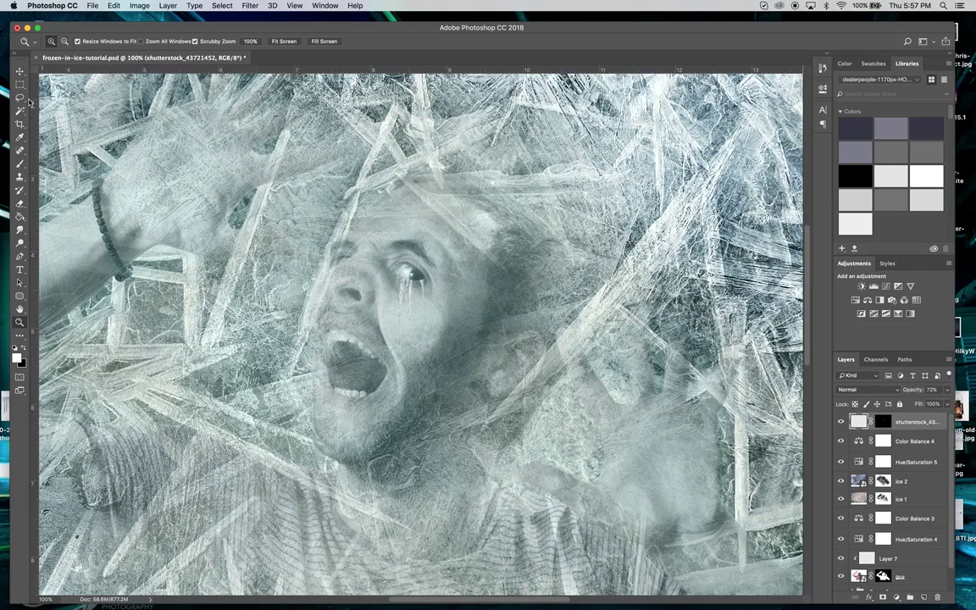
left_click(19, 71)
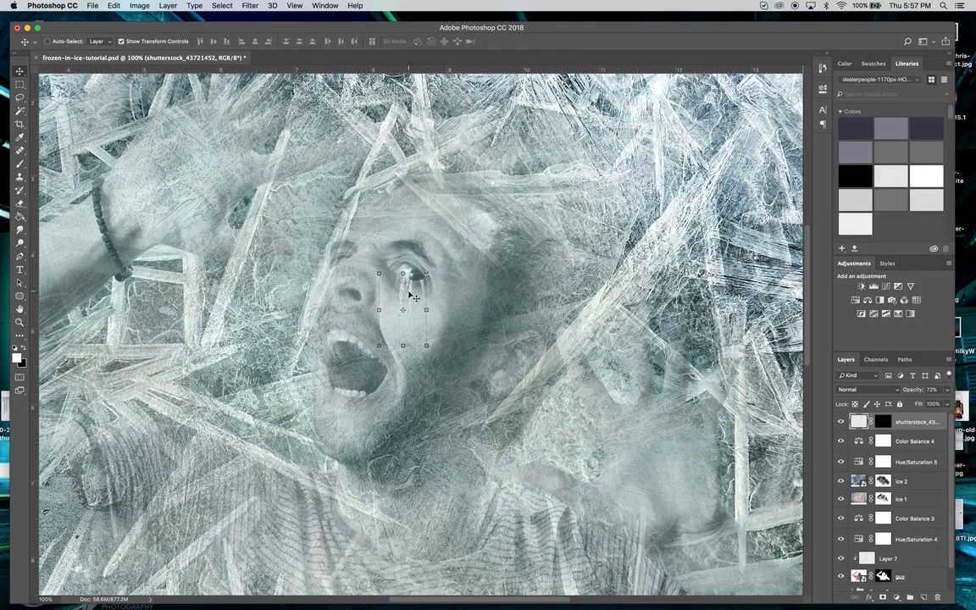
left_click_drag(408, 293, 356, 332)
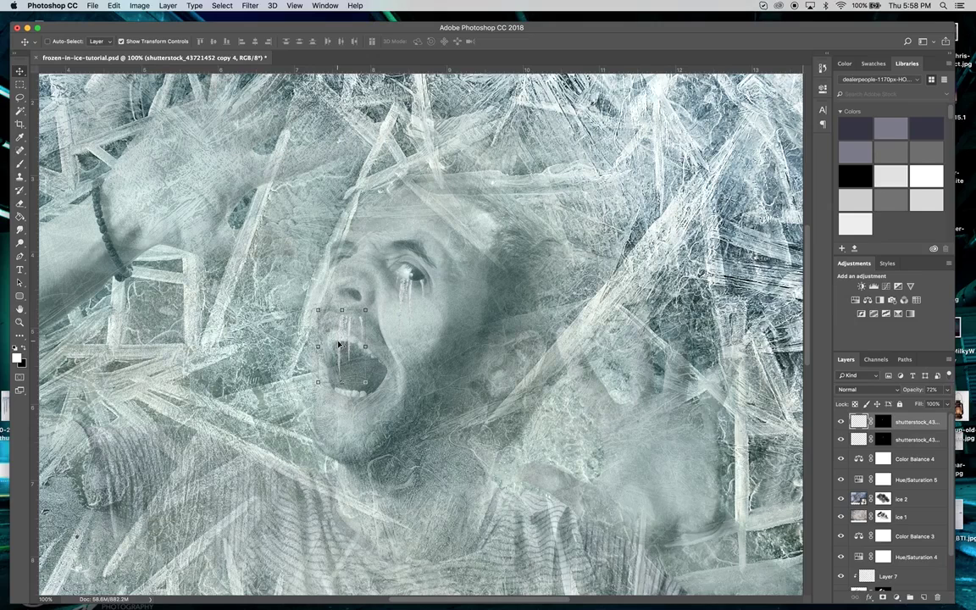
left_click_drag(341, 357, 366, 364)
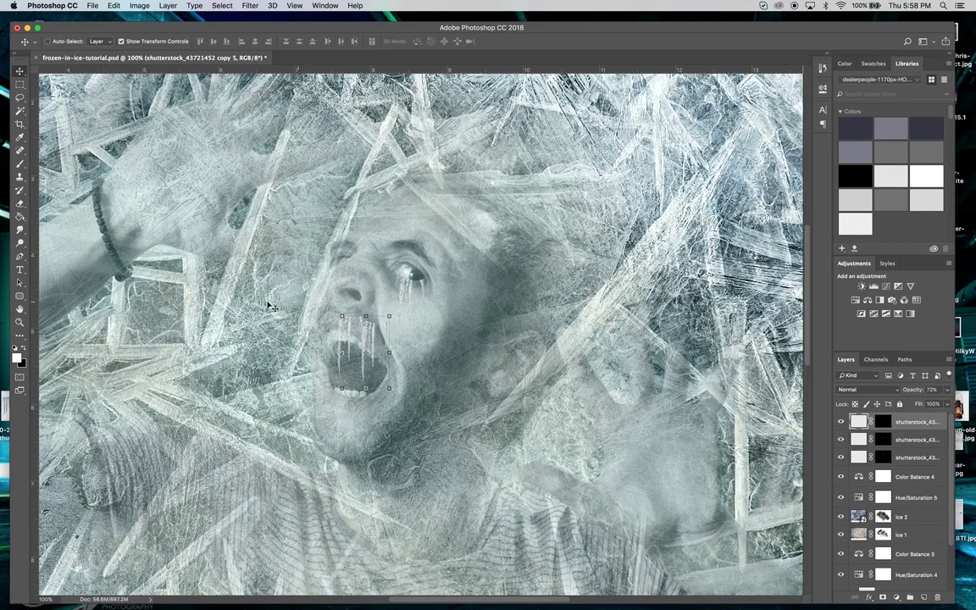
- Shorten the second mouth icicle copy to about 68% of its height, keeping its width, and apply the transformation
left_click_drag(365, 387, 366, 365)
left_click(19, 72)
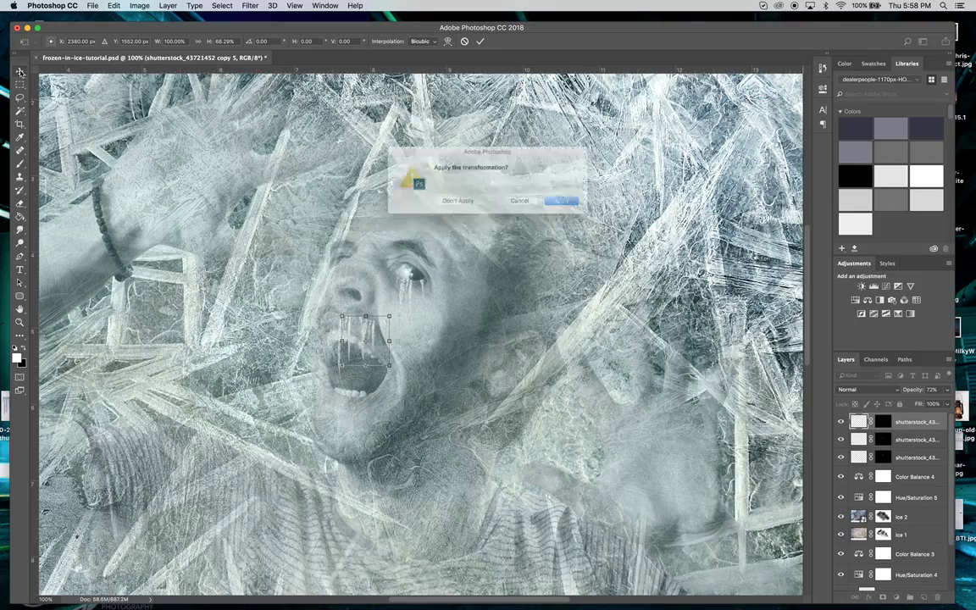
key("Return")
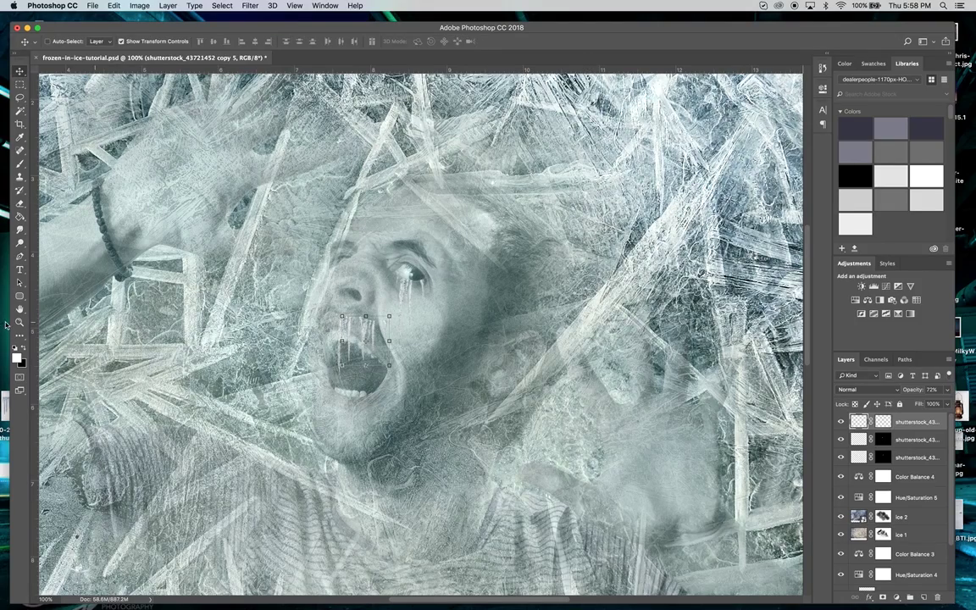
- Erase the tops of both mouth icicle copies with a 9 px Eraser at 100% opacity so they follow the upper lip
left_click(20, 322)
left_click(373, 340)
left_click(386, 316)
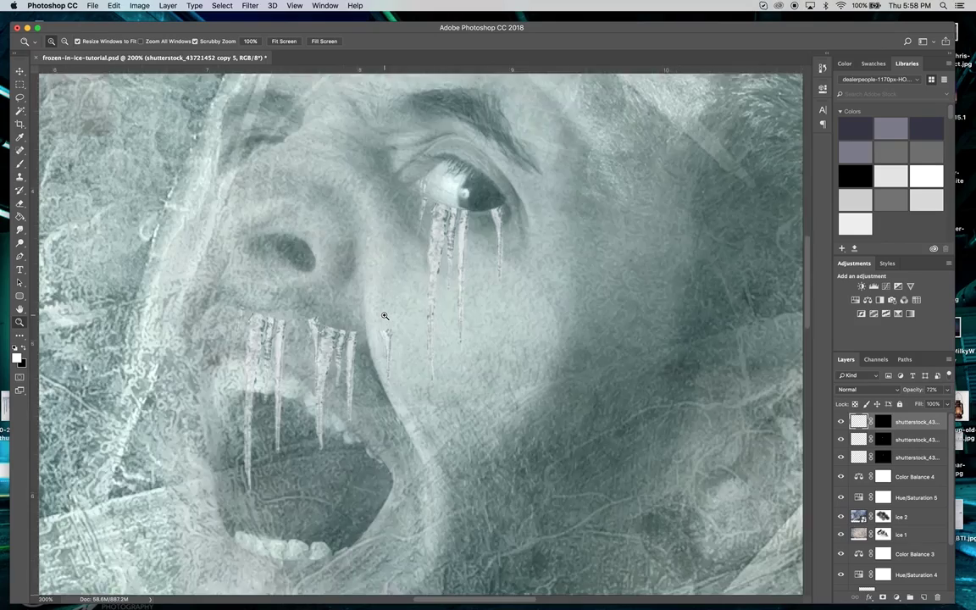
left_click(383, 316)
left_click(383, 316)
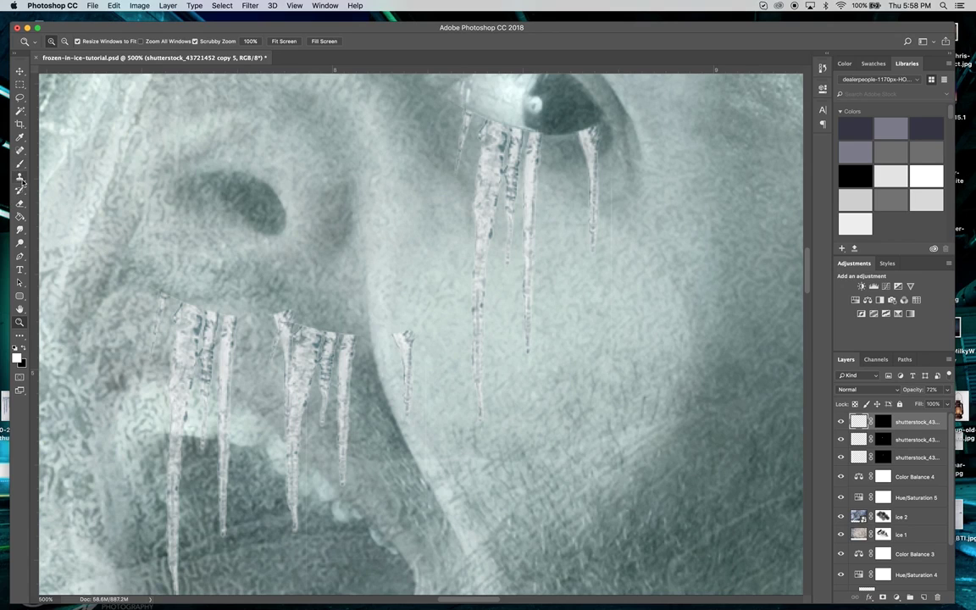
left_click(20, 204)
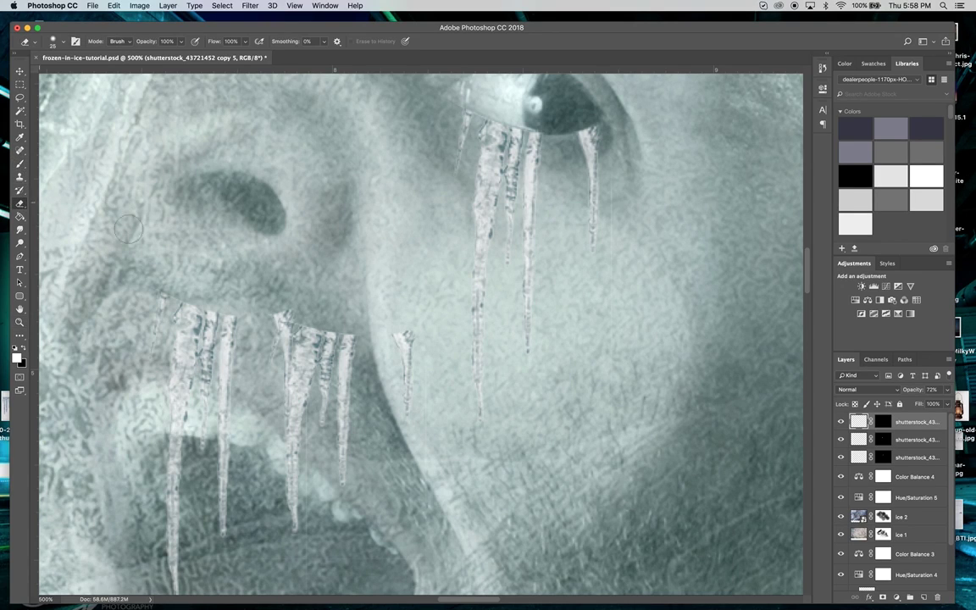
key("bracketleft")
left_click_drag(356, 366, 342, 329)
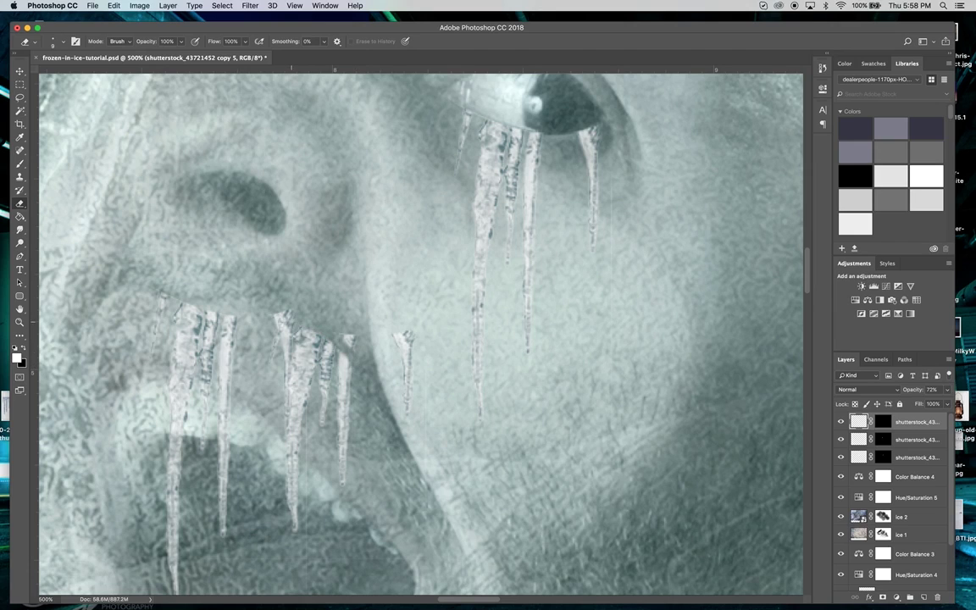
mouse_move(265, 301)
left_mouse_down()
mouse_move(351, 357)
mouse_move(306, 320)
mouse_move(347, 339)
left_mouse_up()
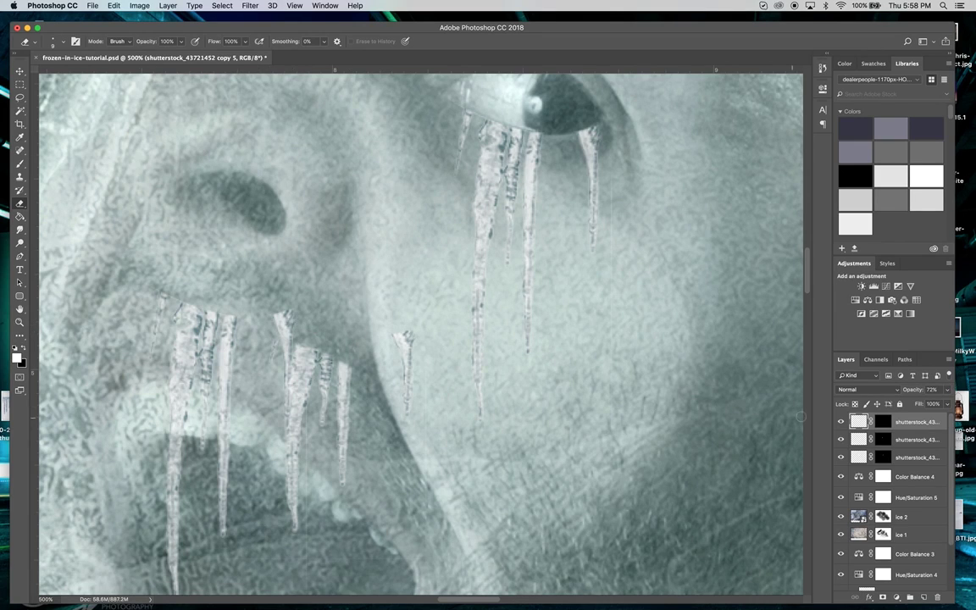
left_click(918, 440)
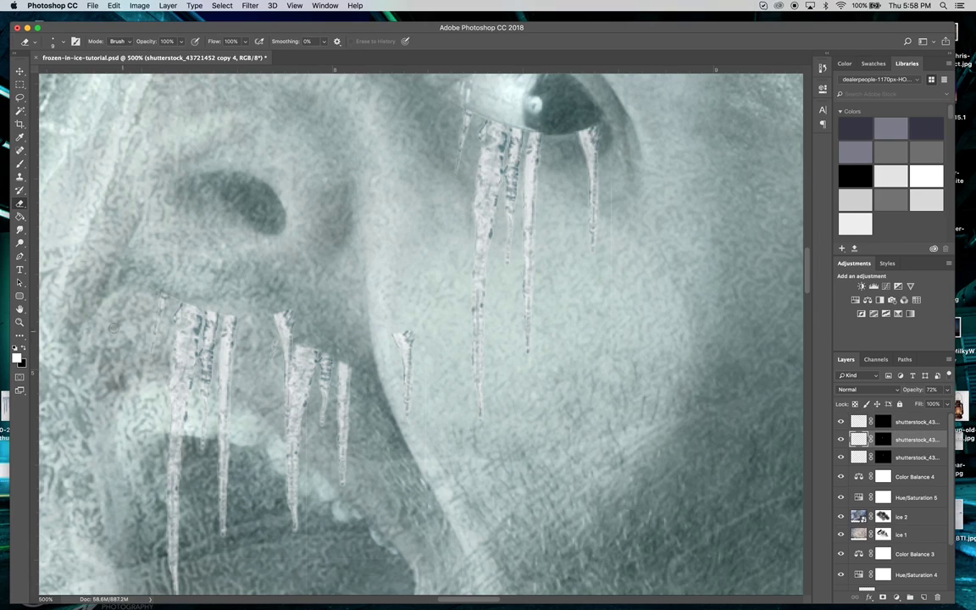
mouse_move(277, 321)
left_mouse_down()
mouse_move(299, 335)
mouse_move(279, 310)
left_mouse_up()
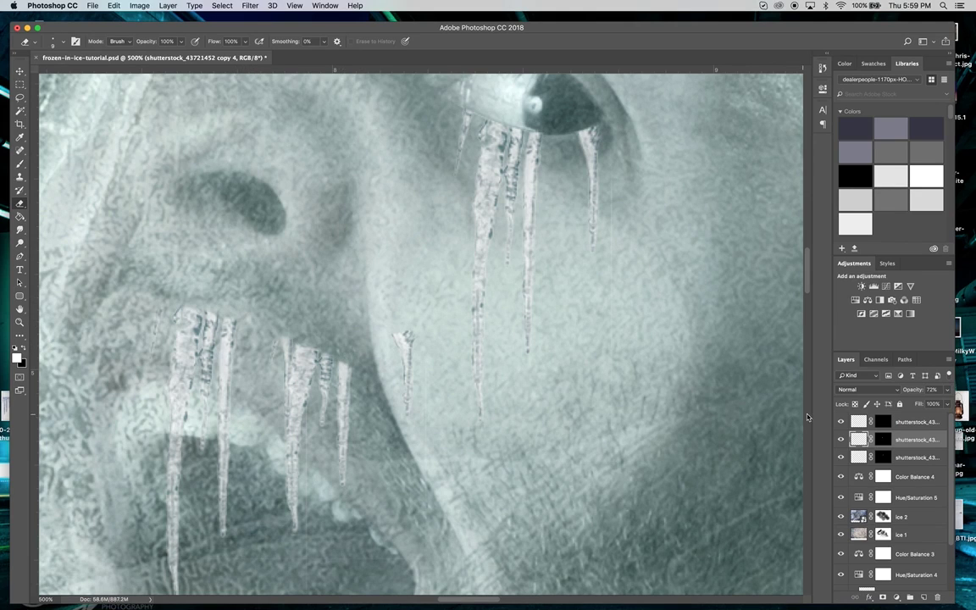
- Merge the two mouth icicle layers into a single layer
left_click(924, 423)
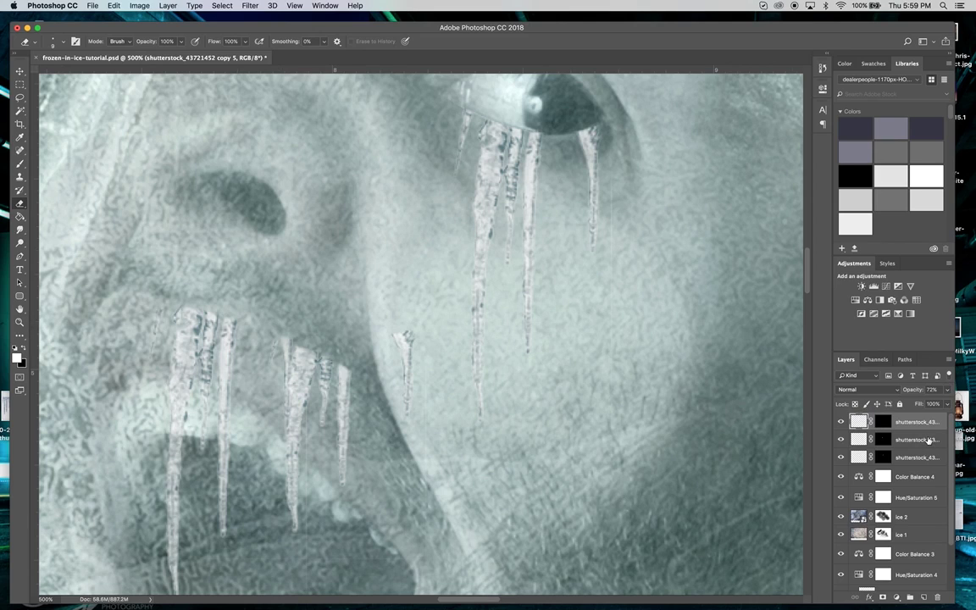
left_click(929, 440, "shift")
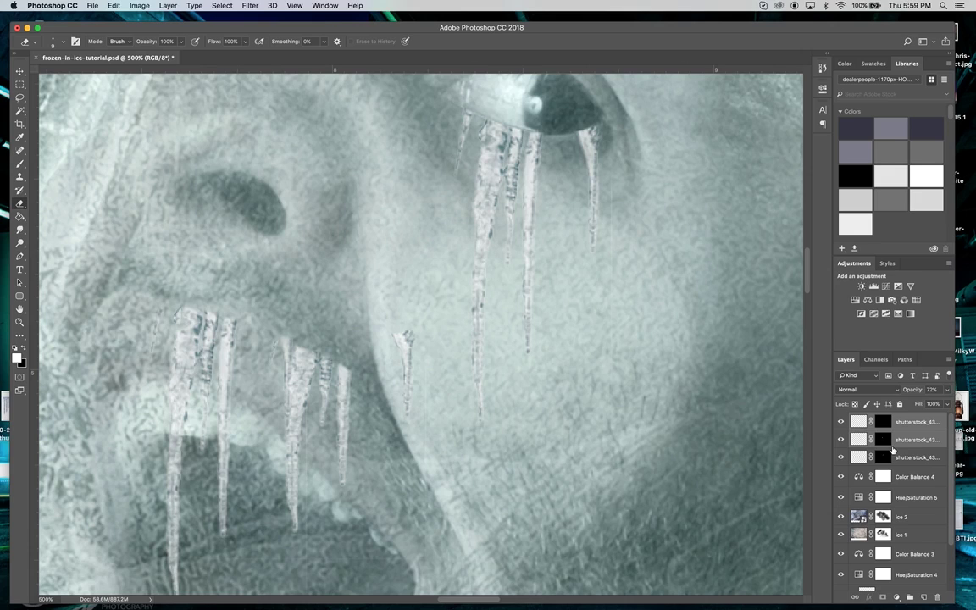
key("super+e")
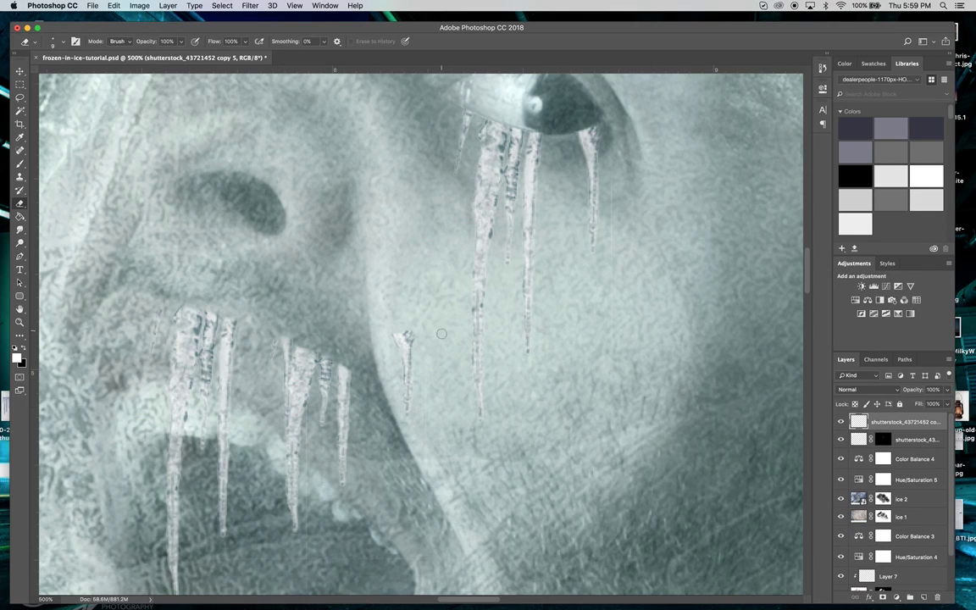
- Erase the small stray icicle on the cheek beside the mouth from the merged mouth icicle layer
left_click(842, 422)
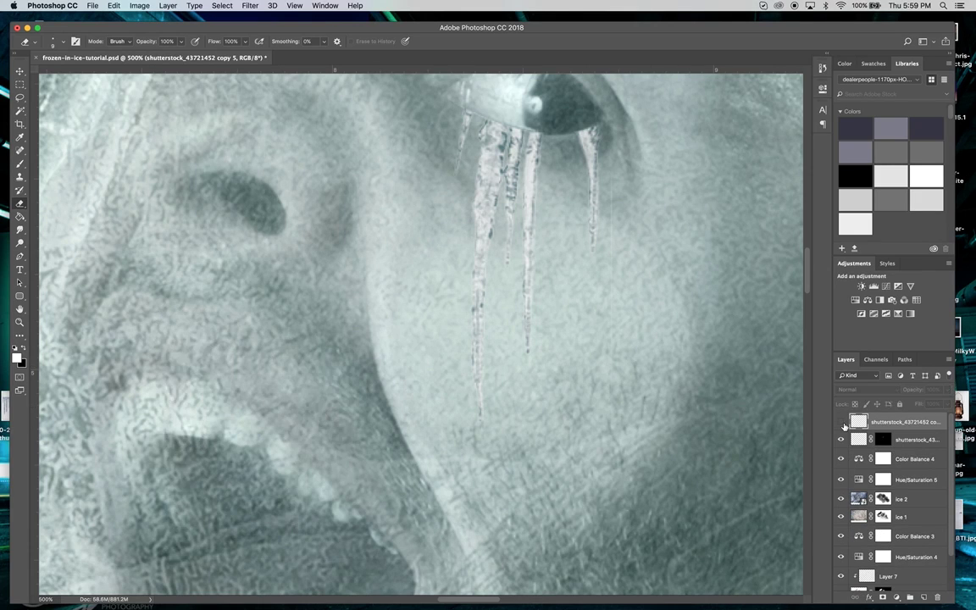
left_click(841, 422)
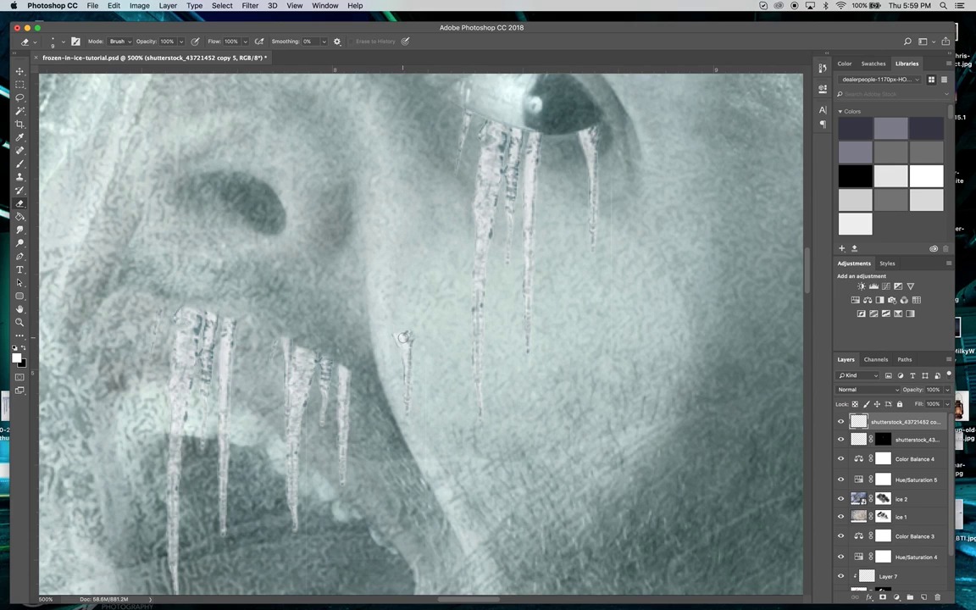
left_click_drag(406, 332, 407, 420)
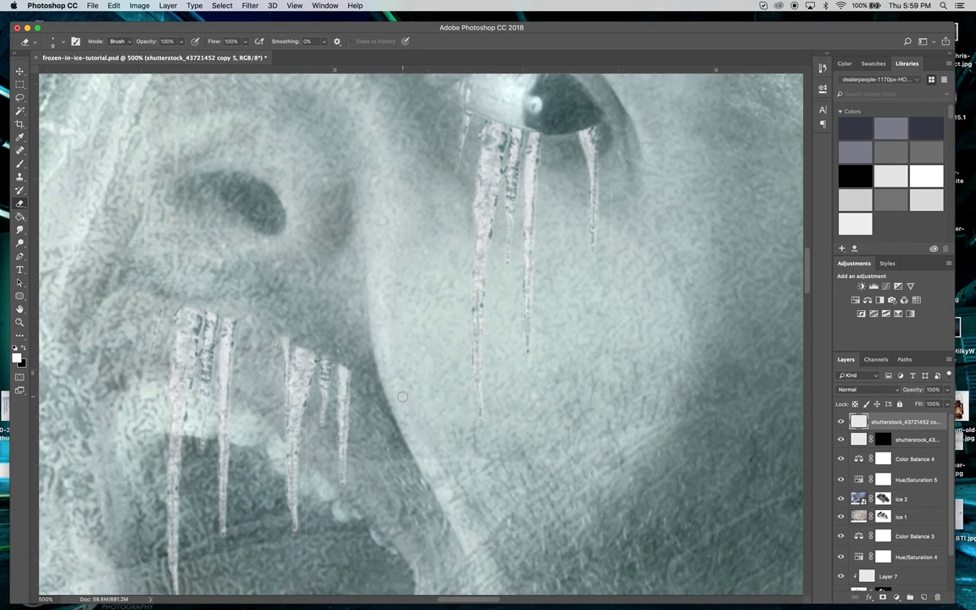
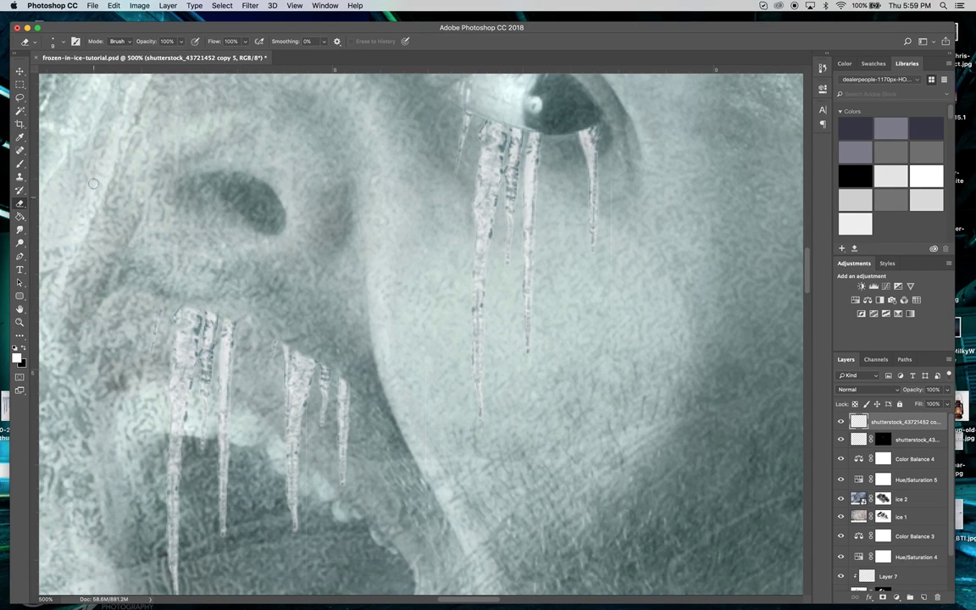
- Soften the tops of the mouth icicles with a 40 px Eraser at 26% opacity to blend them into the upper lip
left_click(180, 44)
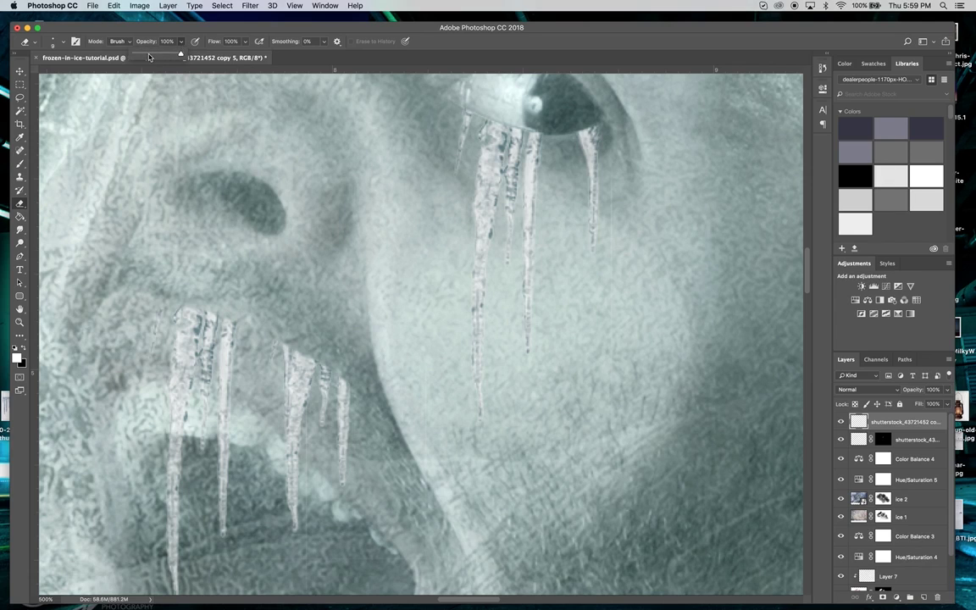
left_click(343, 303)
key("bracketright")
key("bracketright")
key("bracketright")
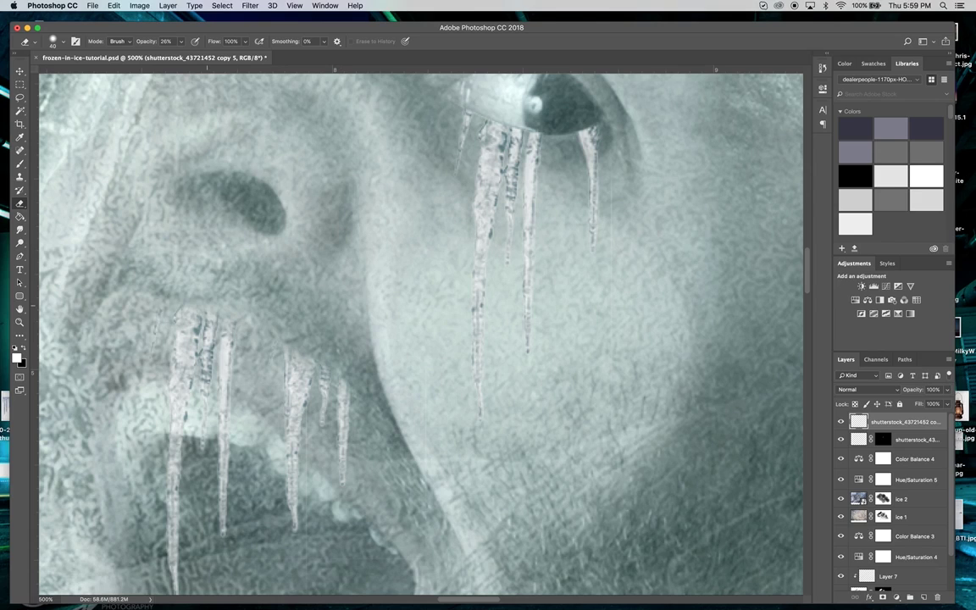
- Duplicate the merged mouth icicles and place the copy above them over the nose
left_click(20, 322)
left_click_drag(488, 331, 395, 331)
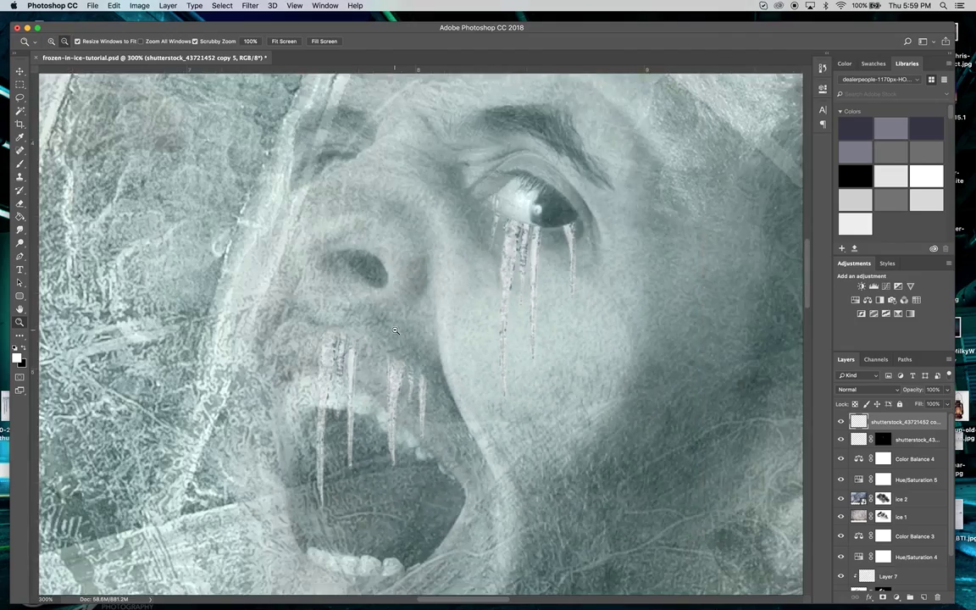
left_click(395, 330, "alt")
left_click(394, 331, "alt")
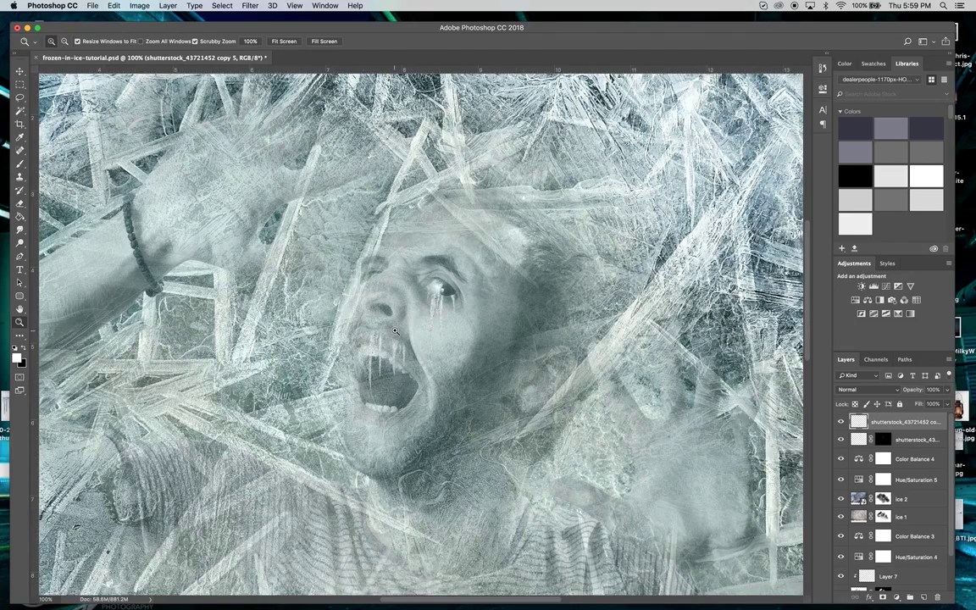
left_click(395, 331, "alt")
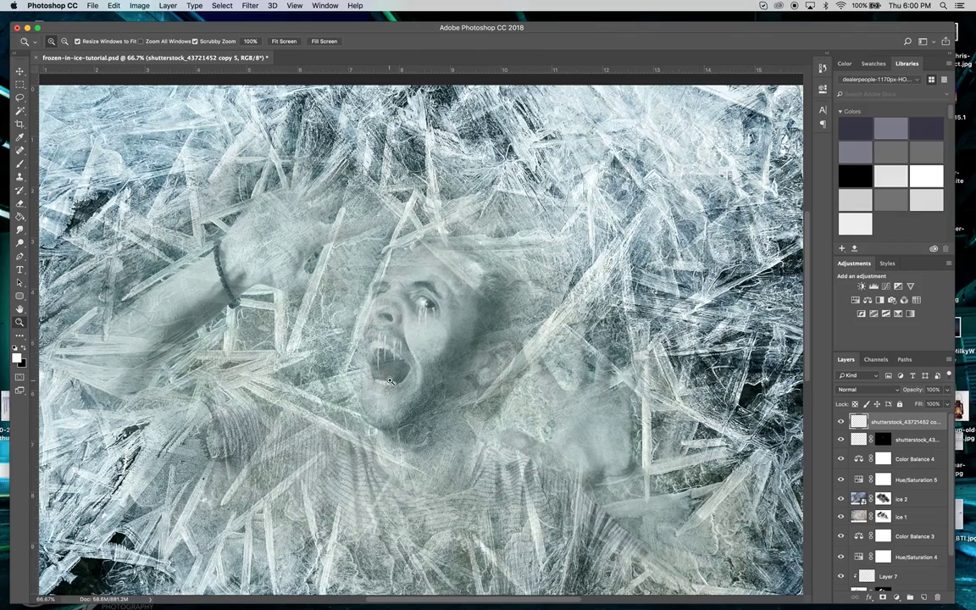
left_click_drag(396, 349, 397, 349)
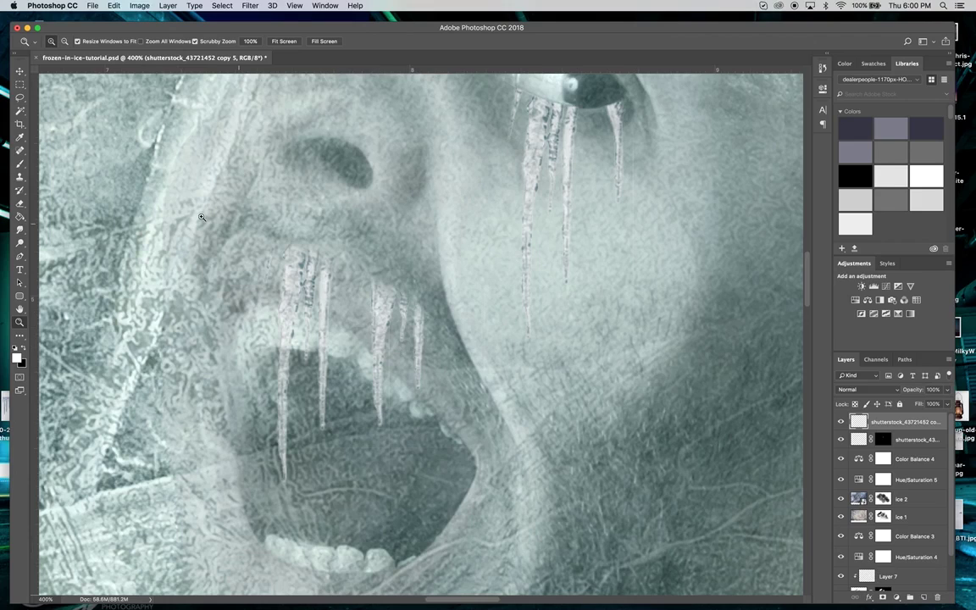
left_click(20, 72)
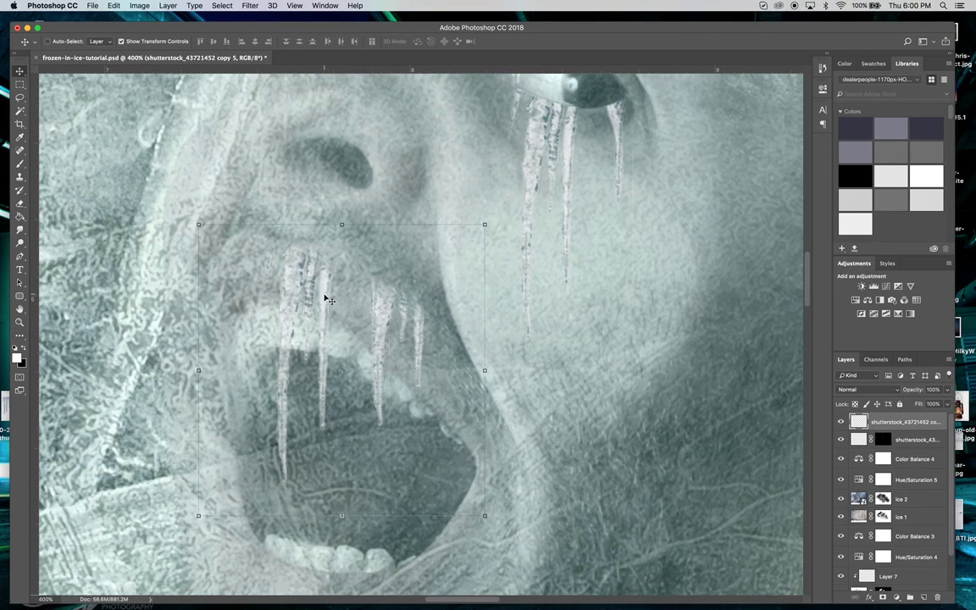
left_click_drag(328, 300, 337, 172)
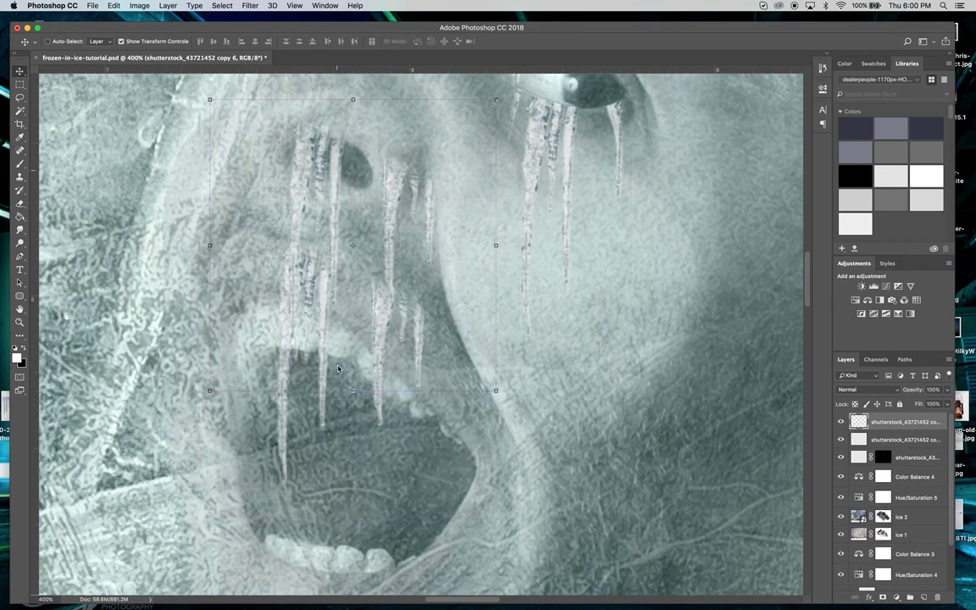
- Scale the nose icicle copy to 53.90% width and 44.25% height over the nostril, apply it, and flip it horizontally
left_click_drag(352, 390, 350, 227)
left_click_drag(334, 147, 329, 167)
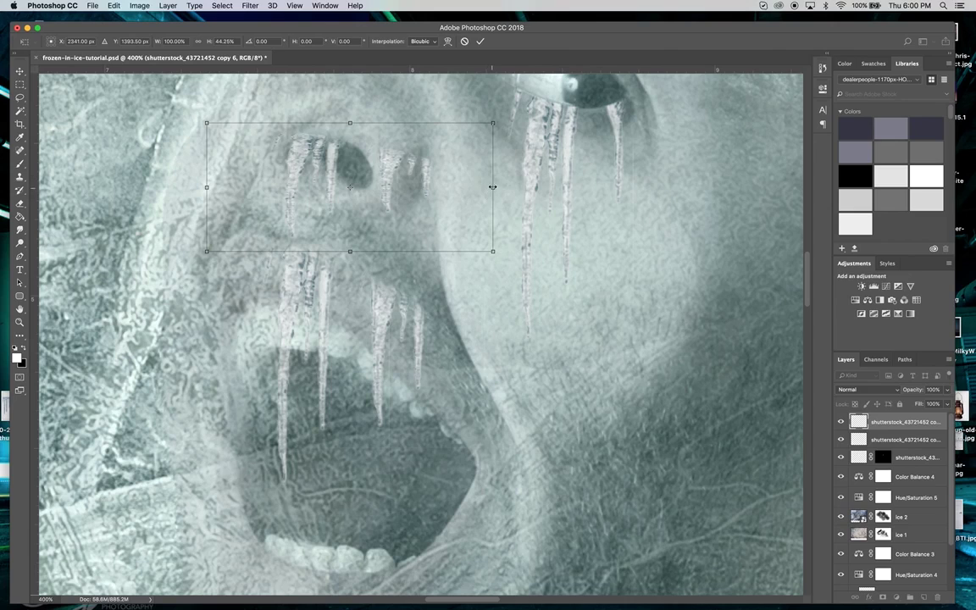
left_click_drag(482, 186, 361, 176)
left_click_drag(308, 158, 354, 151)
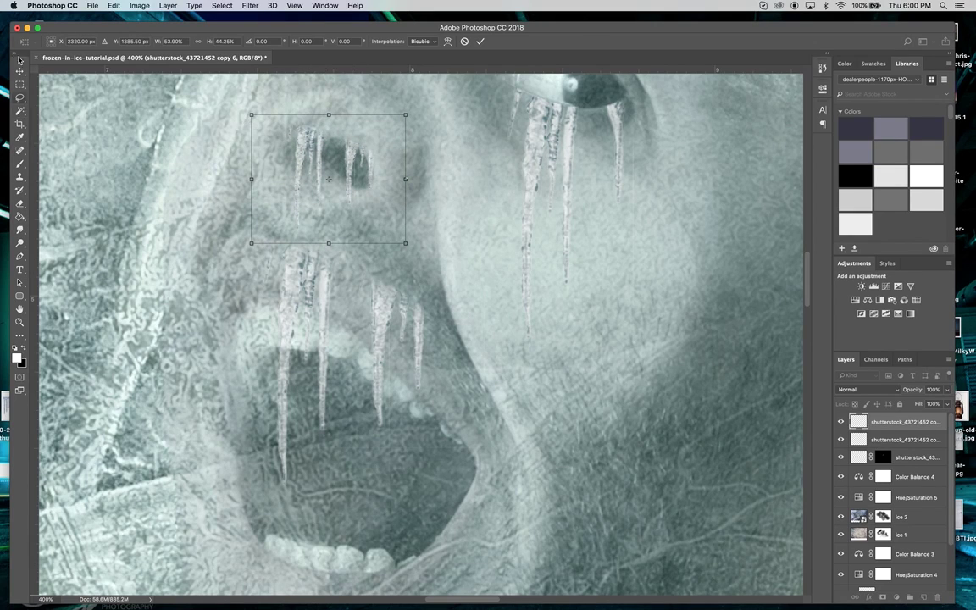
left_click(21, 73)
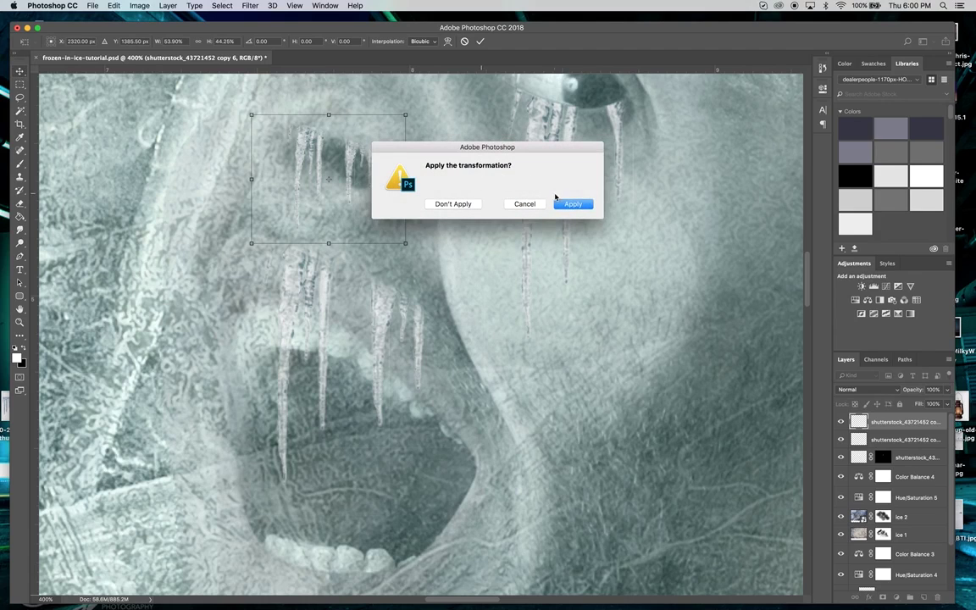
left_click(573, 205)
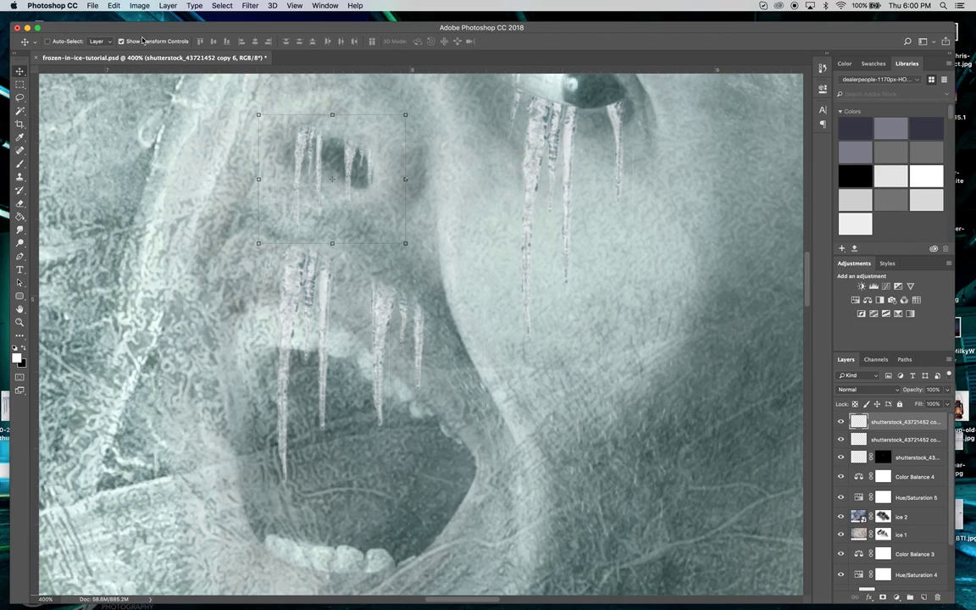
left_click(113, 5)
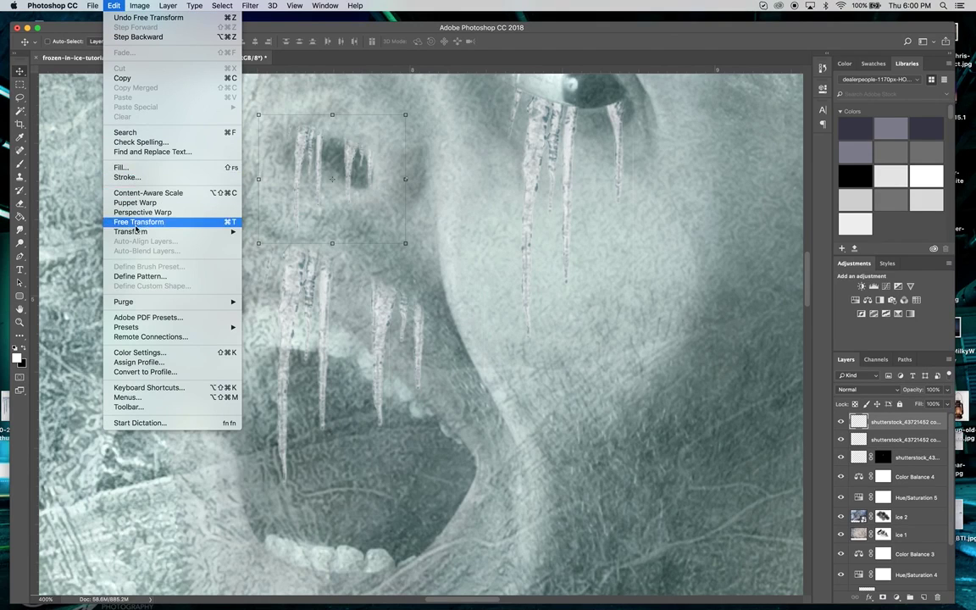
left_click(276, 345)
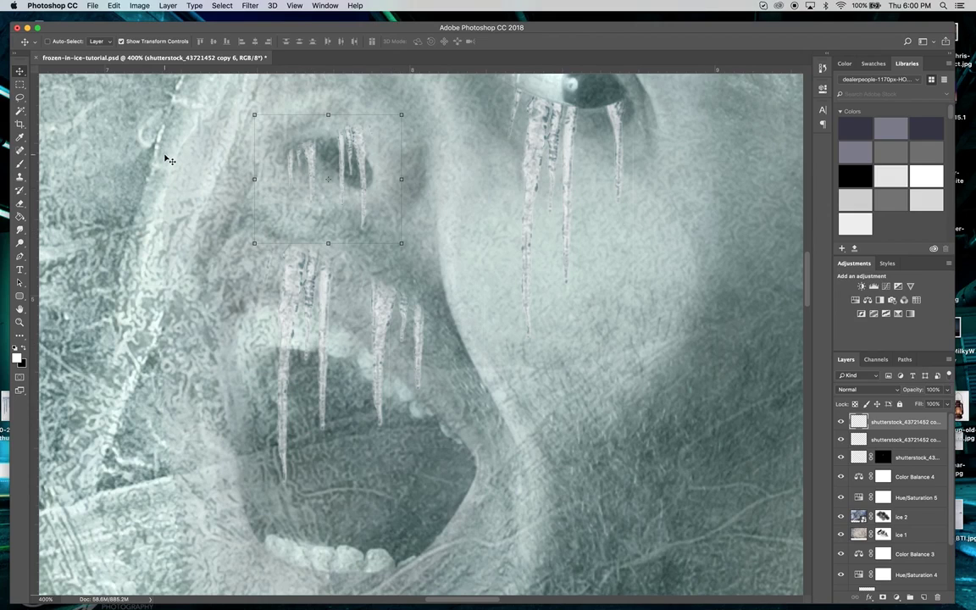
- Erase the tops of the nose icicles with a 15 px Eraser at 100% opacity so they follow the nostril's upper edge
left_click(19, 203)
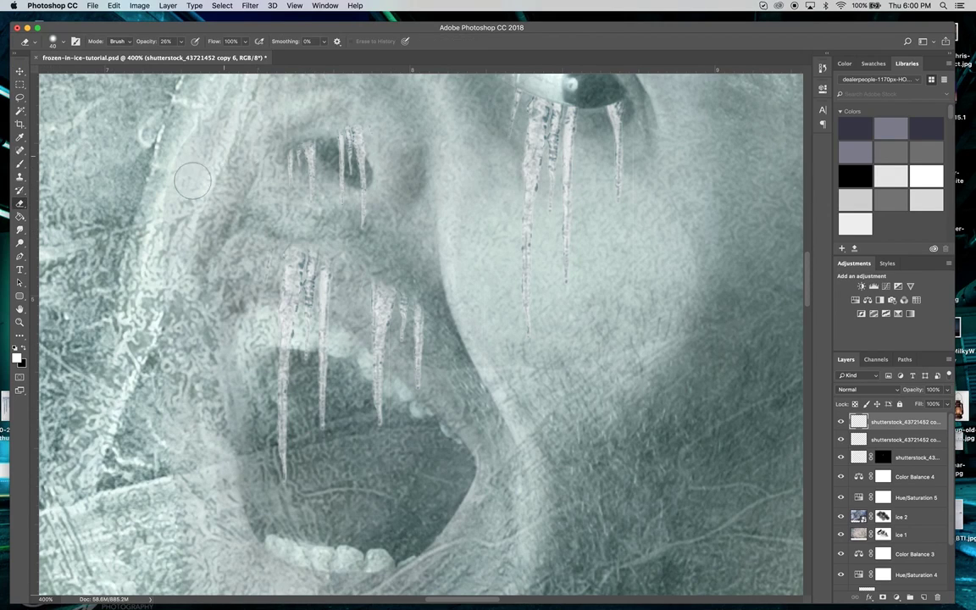
key("bracketleft")
key("bracketleft")
key("bracketleft")
key("bracketleft")
key("bracketleft")
left_click(179, 42)
left_click_drag(180, 51, 222, 54)
mouse_move(371, 145)
left_mouse_down()
mouse_move(348, 129)
mouse_move(380, 144)
mouse_move(339, 130)
mouse_move(371, 145)
mouse_move(332, 132)
mouse_move(308, 137)
left_mouse_up()
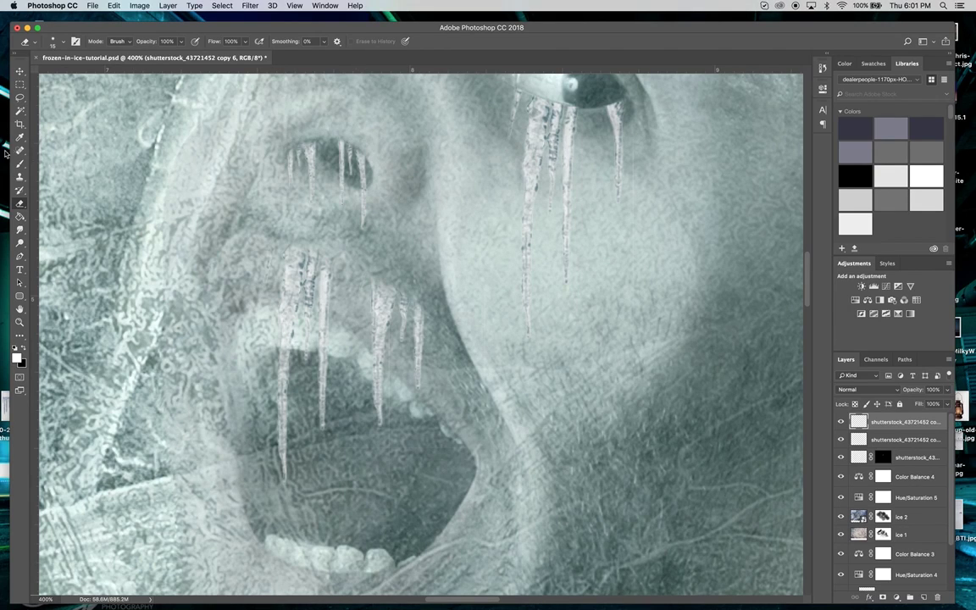
- Nudge the nose icicles slightly up and to the right to line them up with the nostril
left_click(19, 71)
key("Up")
key("Up")
key("Up")
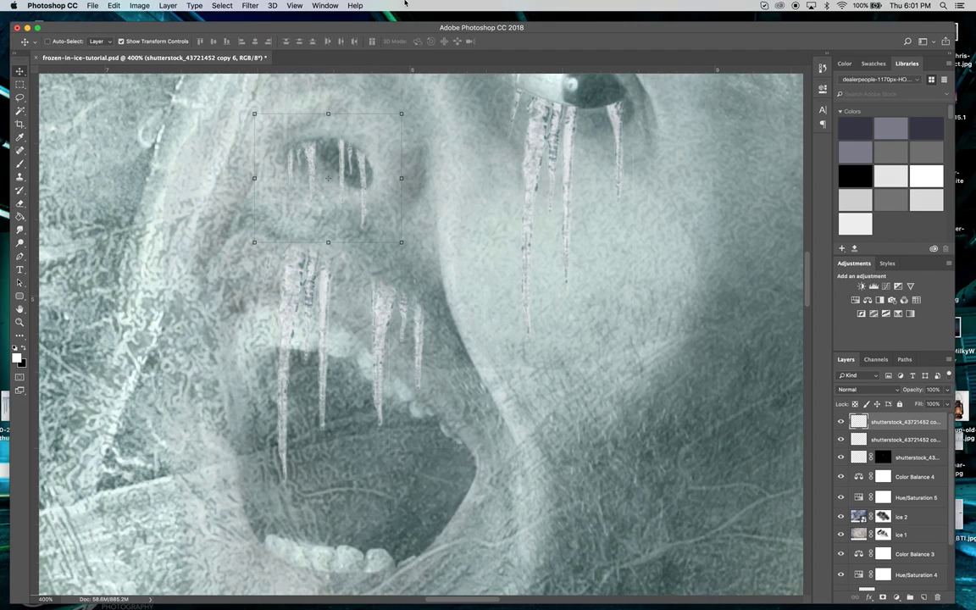
key("Right")
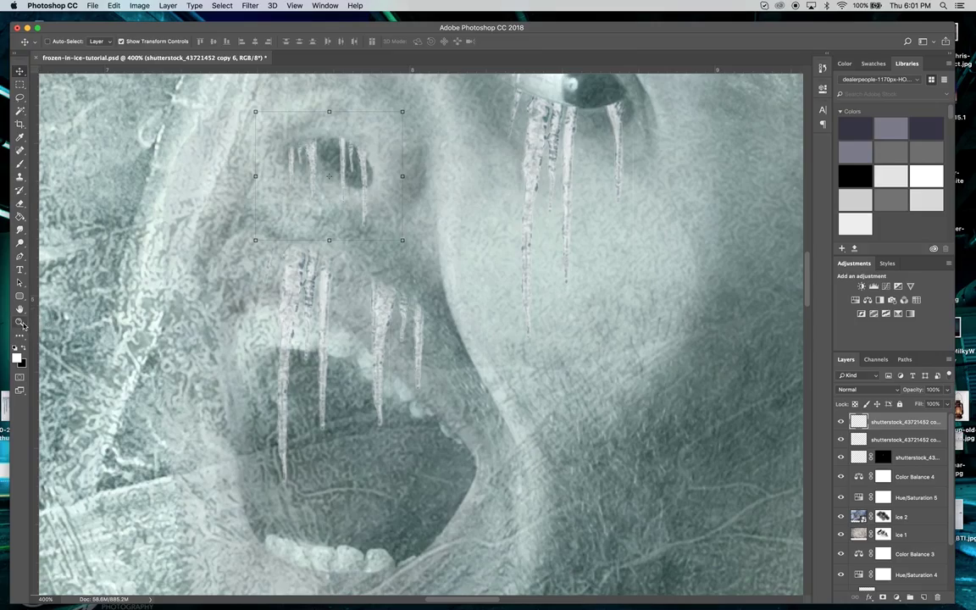
- Duplicate the nose icicles and place the copy over the eyebrow above the open eye
left_click(19, 322)
left_click(303, 232, "alt")
left_click(306, 232, "alt")
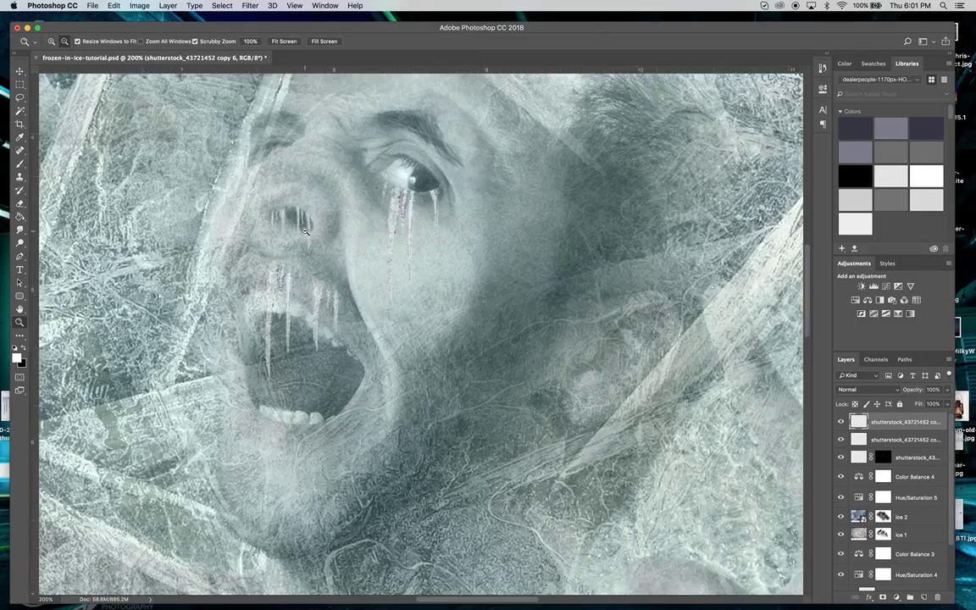
left_click(306, 231, "alt")
left_click(306, 231, "alt")
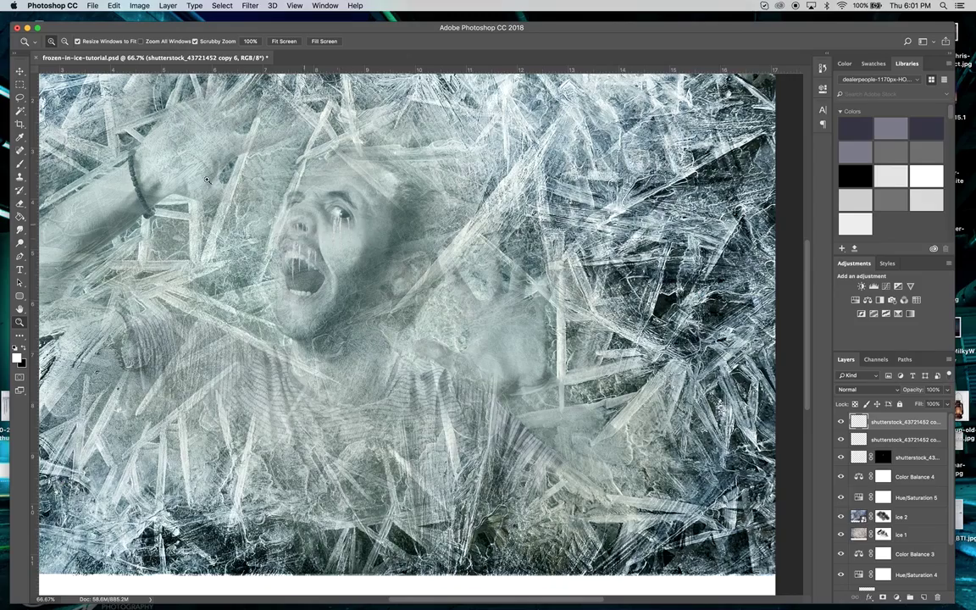
left_click(307, 282)
left_click(306, 283)
left_click(307, 283)
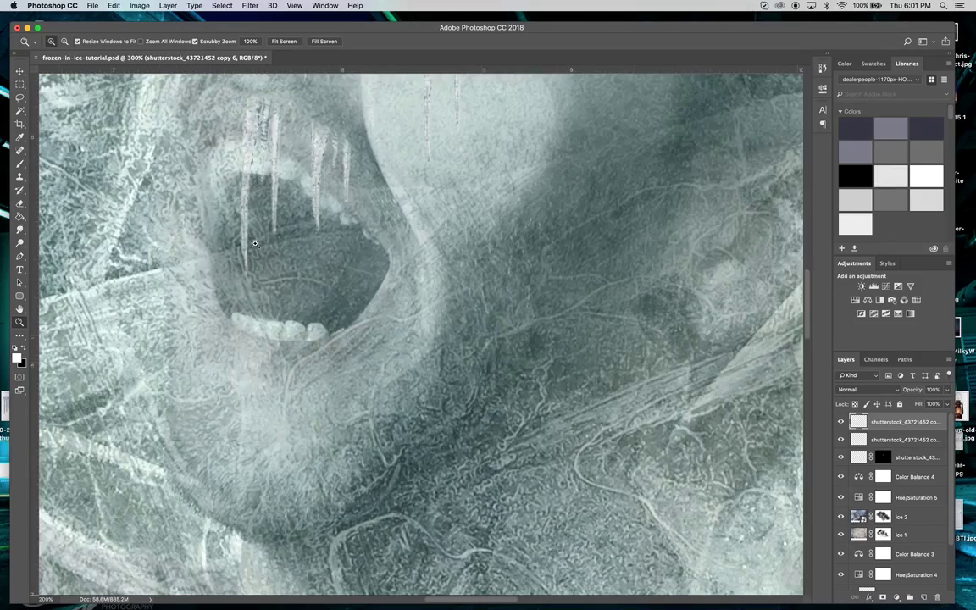
scroll(123, 148, "up", 10)
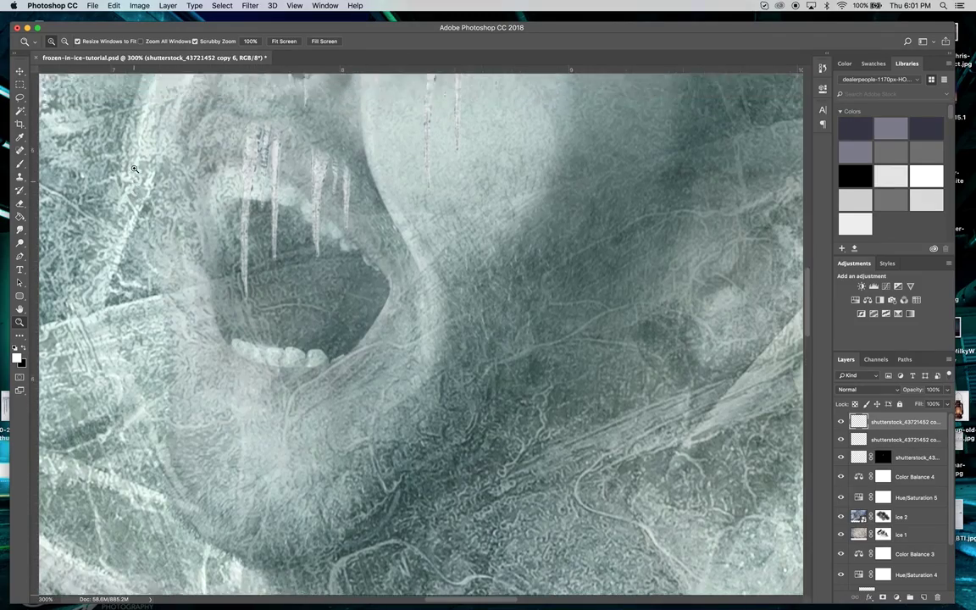
scroll(134, 168, "up", 7)
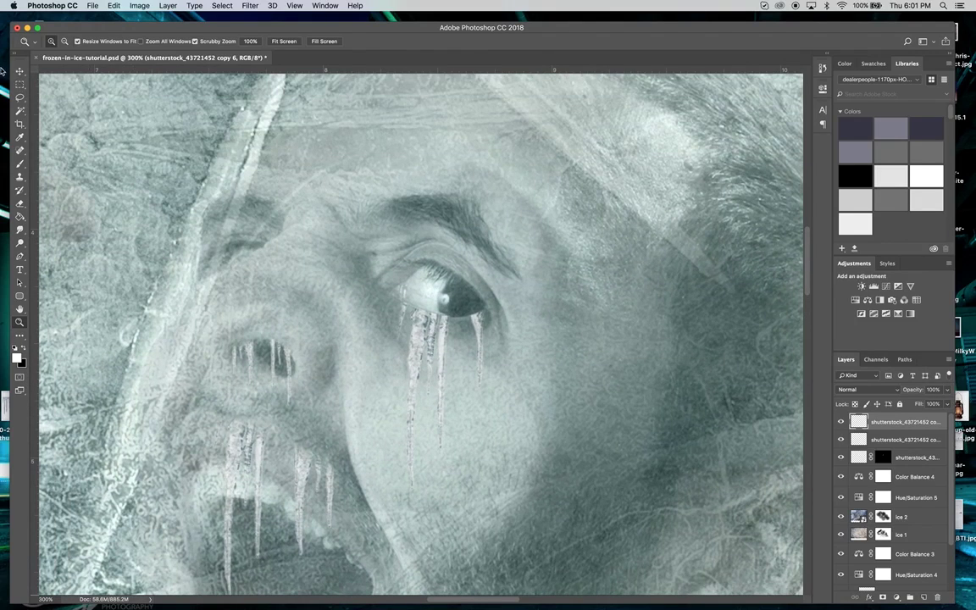
left_click(21, 71)
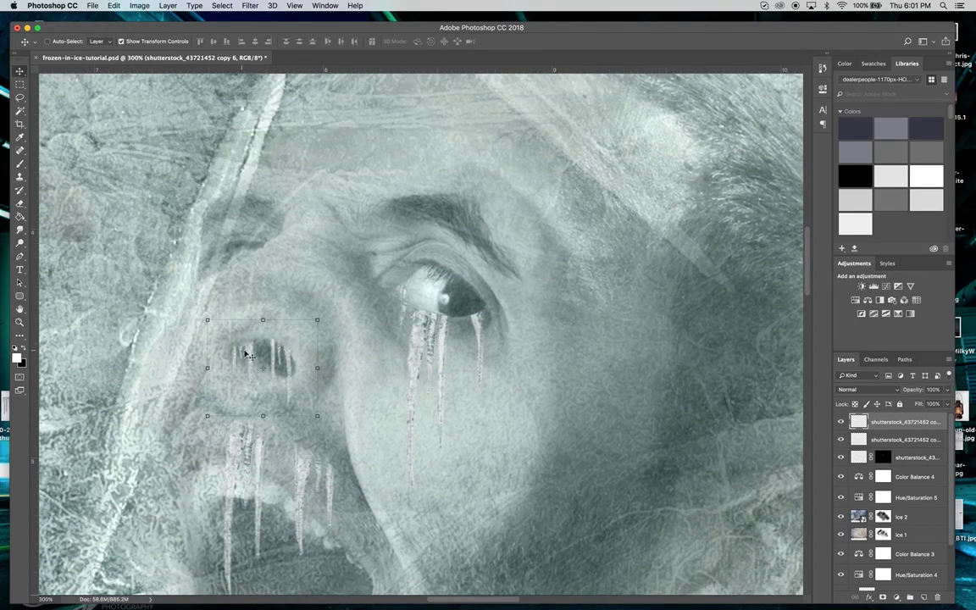
left_click_drag(249, 357, 416, 210)
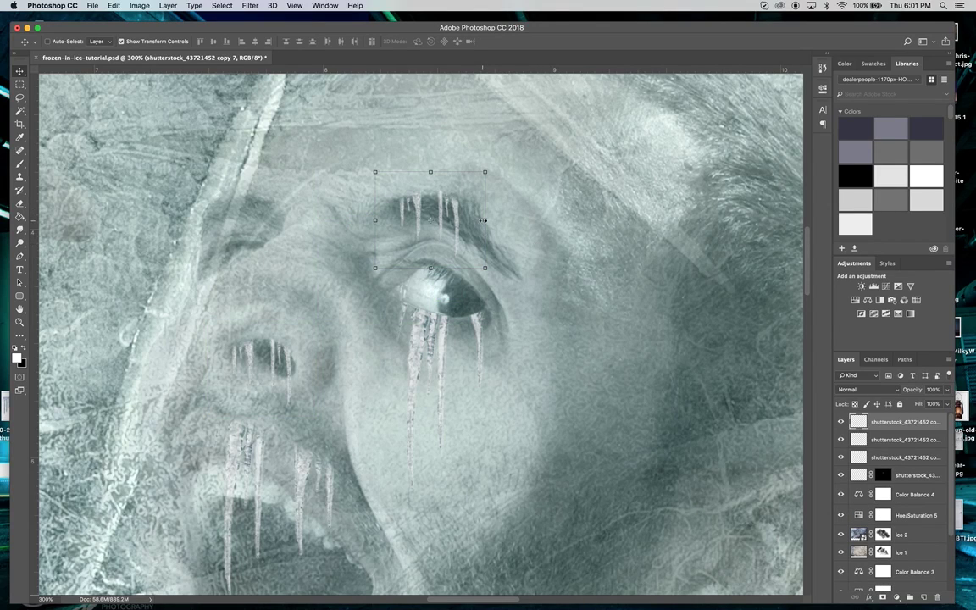
- Widen the eyebrow icicle copy to 184.14% and rotate it 14.15° to follow the slope of the brow
left_click_drag(482, 220, 578, 221)
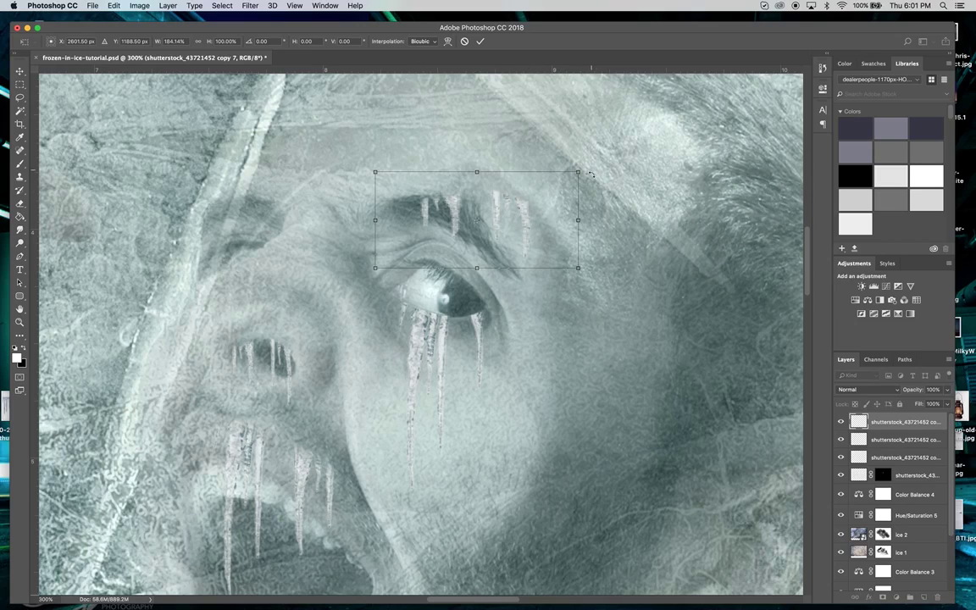
left_click_drag(591, 174, 597, 198)
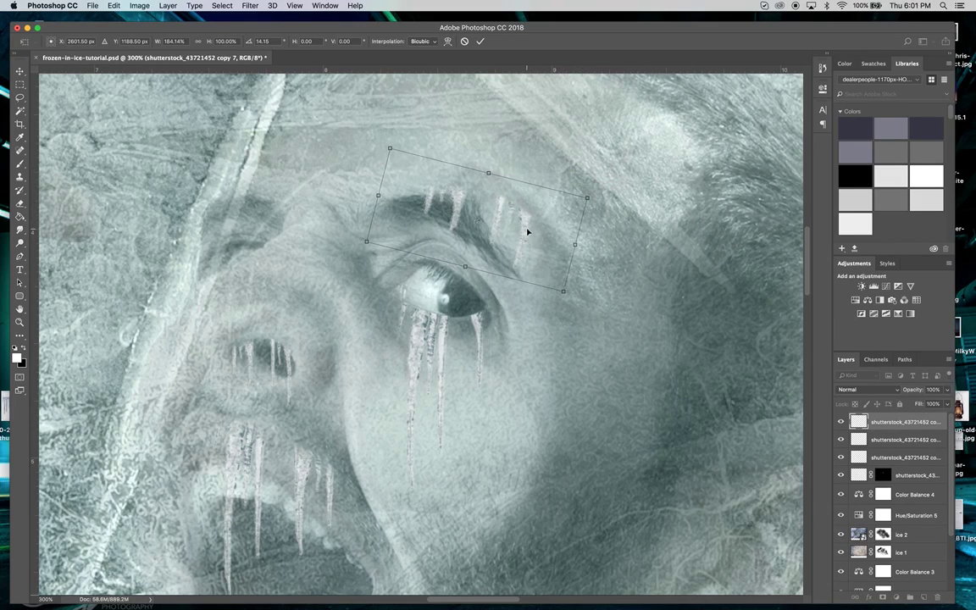
left_click_drag(528, 231, 496, 232)
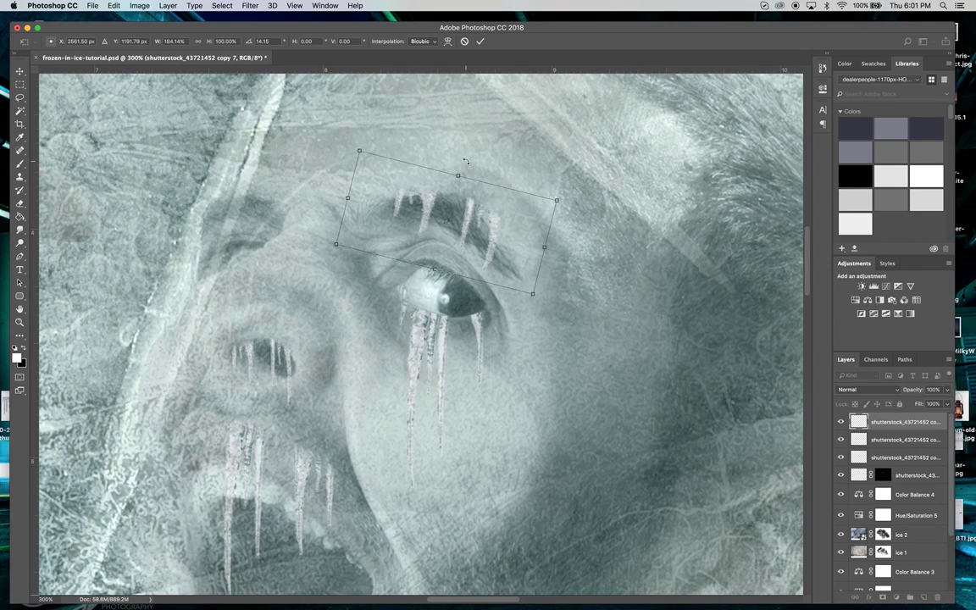
key("super+z")
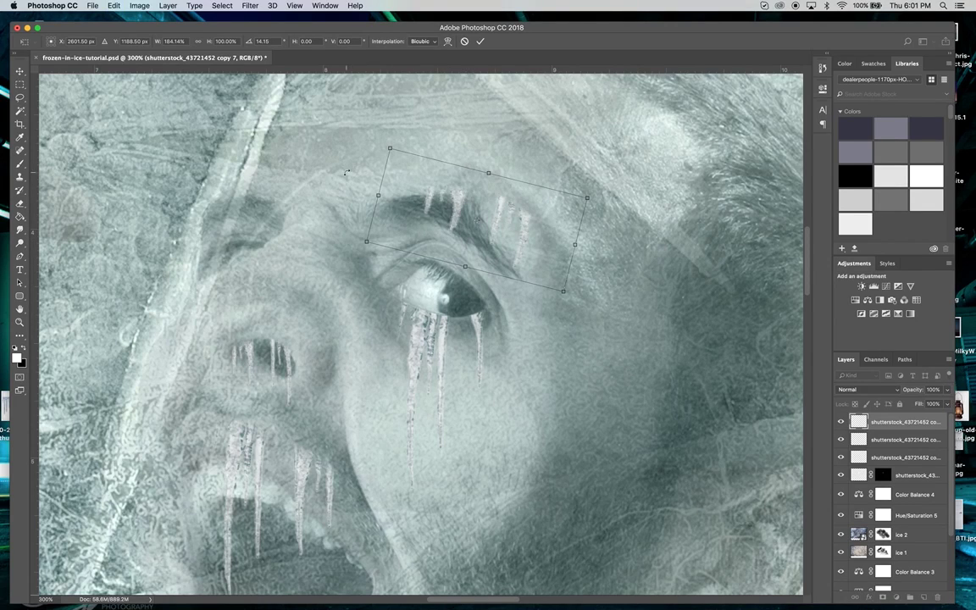
- Replace the pending transform of the eyebrow icicles with a width of about 118% and lower their layer's opacity to 62%
left_click(19, 70)
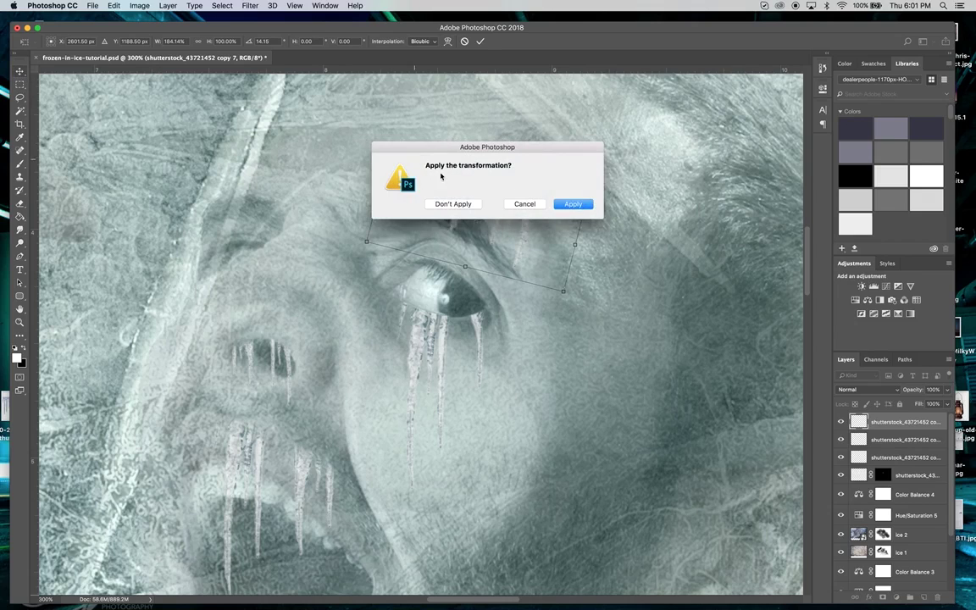
left_click(453, 205)
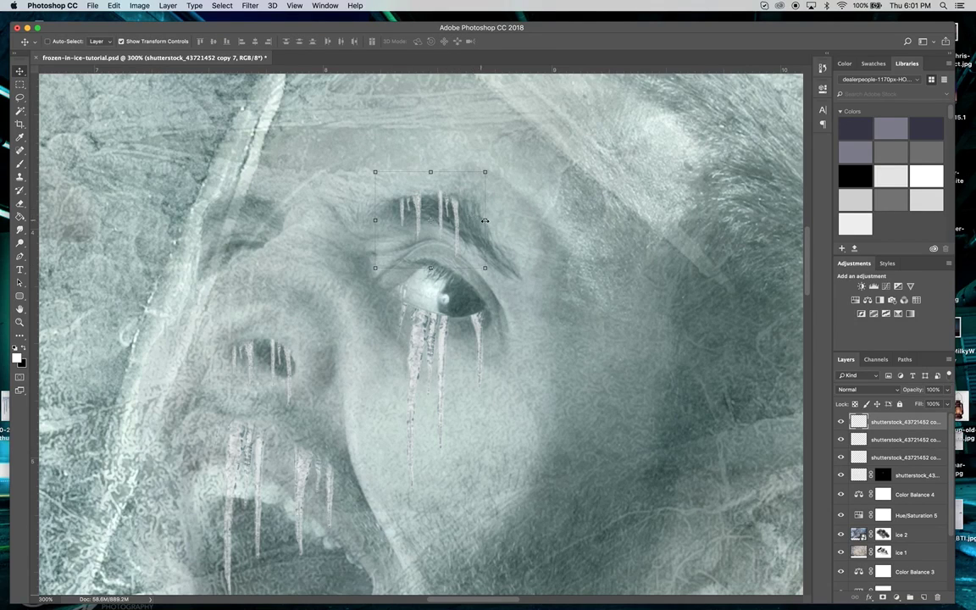
left_click_drag(485, 221, 505, 221)
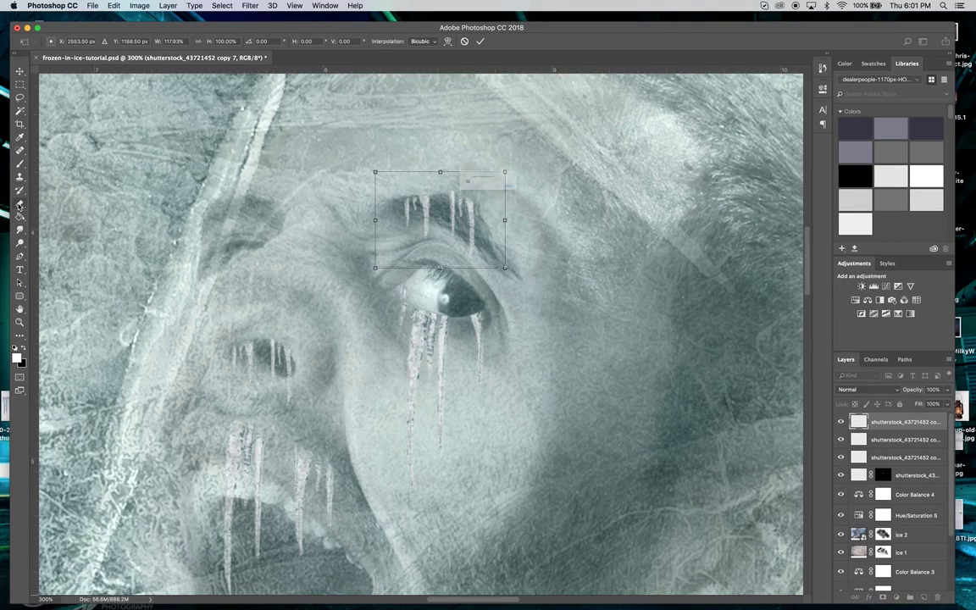
left_click(18, 185)
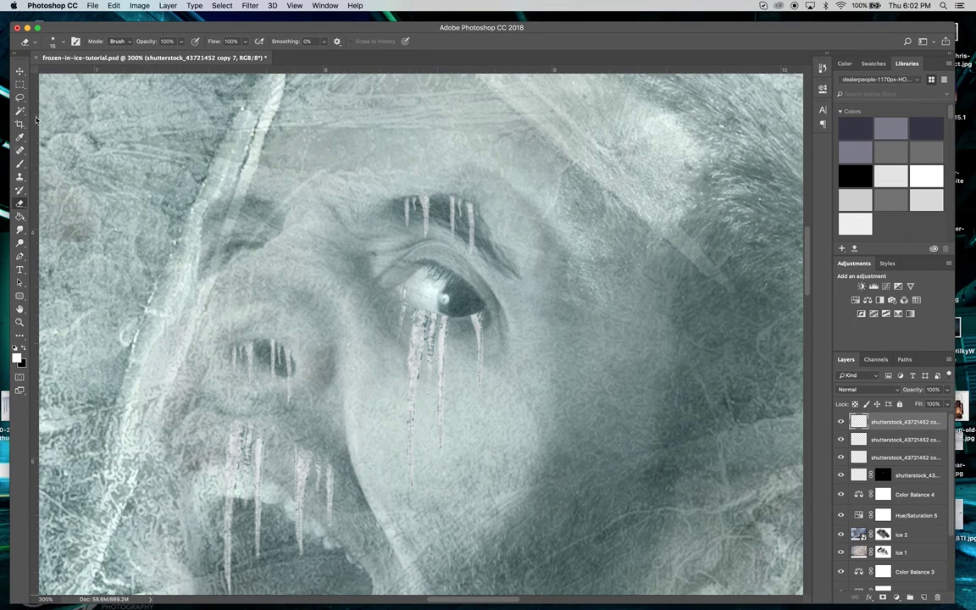
left_click(20, 72)
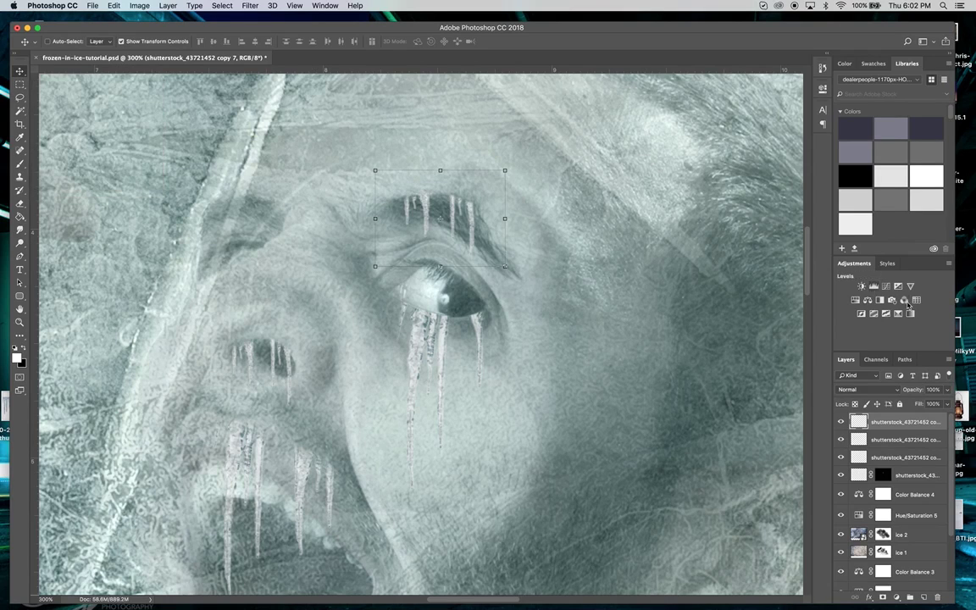
left_click(947, 404)
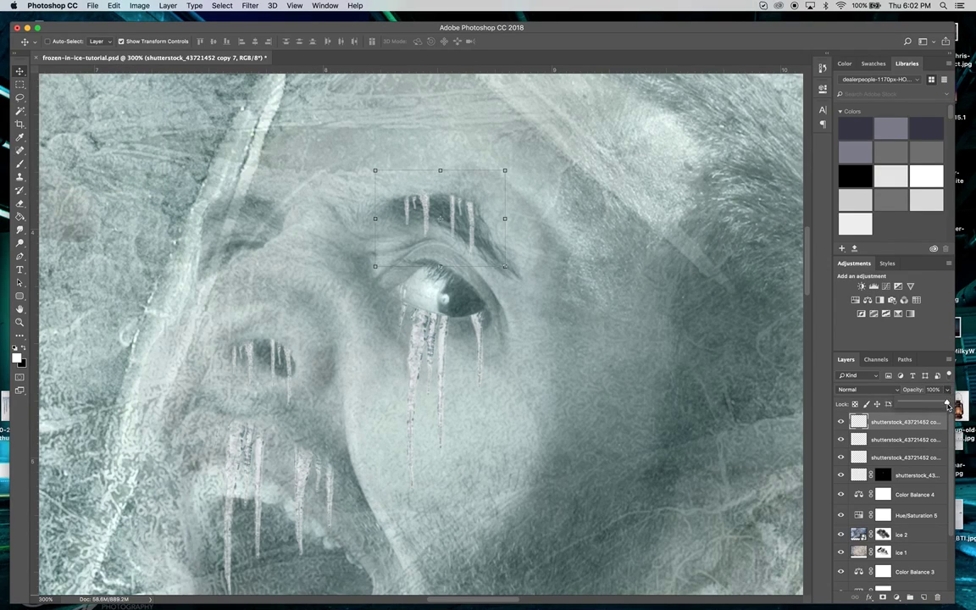
left_click_drag(948, 405, 929, 405)
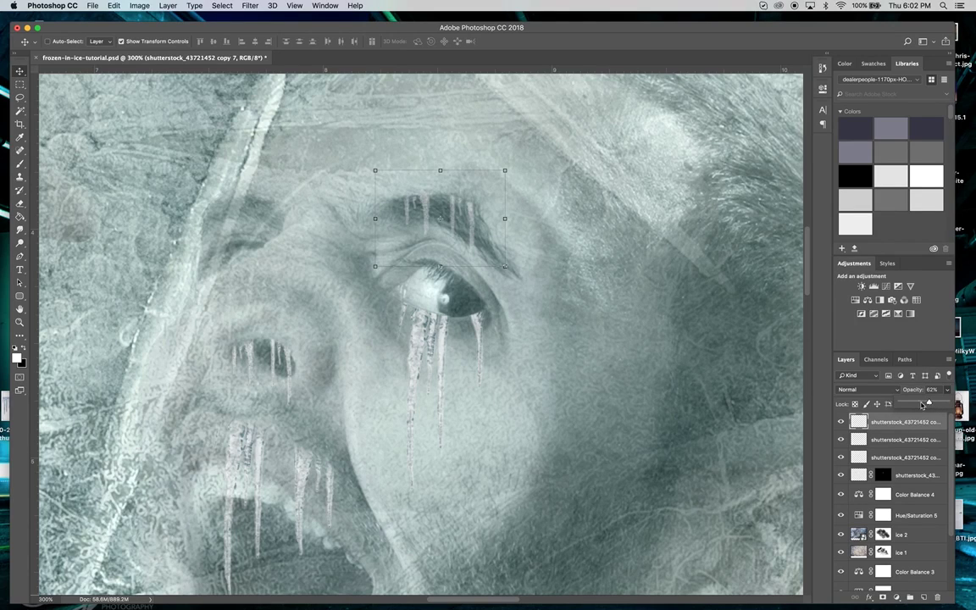
- Enable layer auto-select, then set the opacity of the under-eye icicles to 52% and of the mouth icicles to 73%
left_click(419, 349)
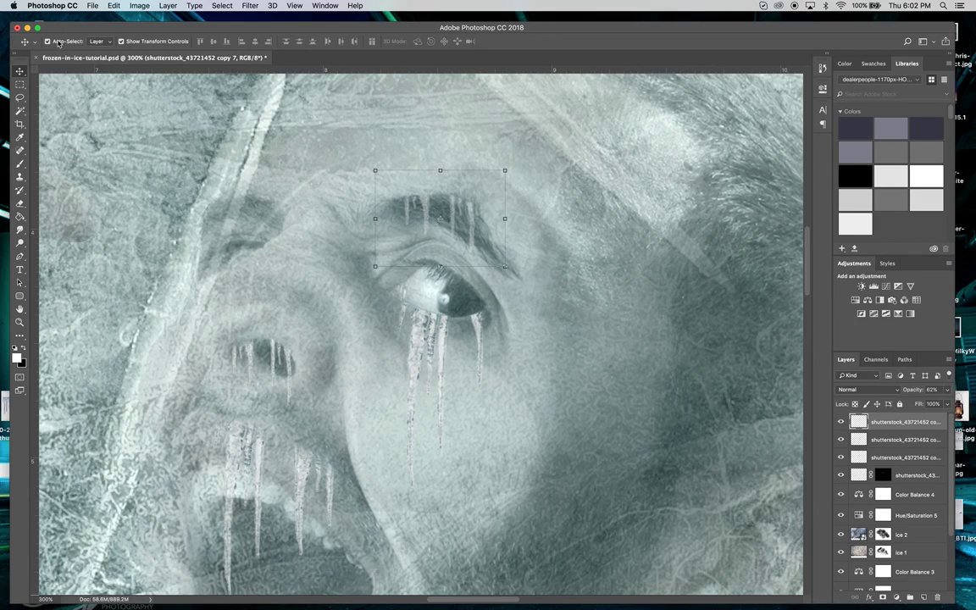
left_click(416, 370)
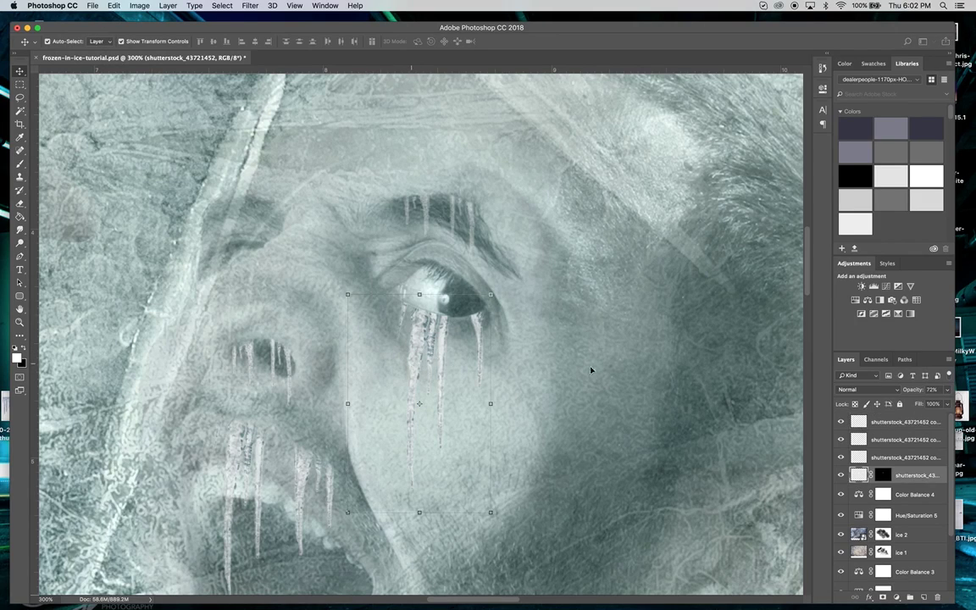
left_click(947, 389)
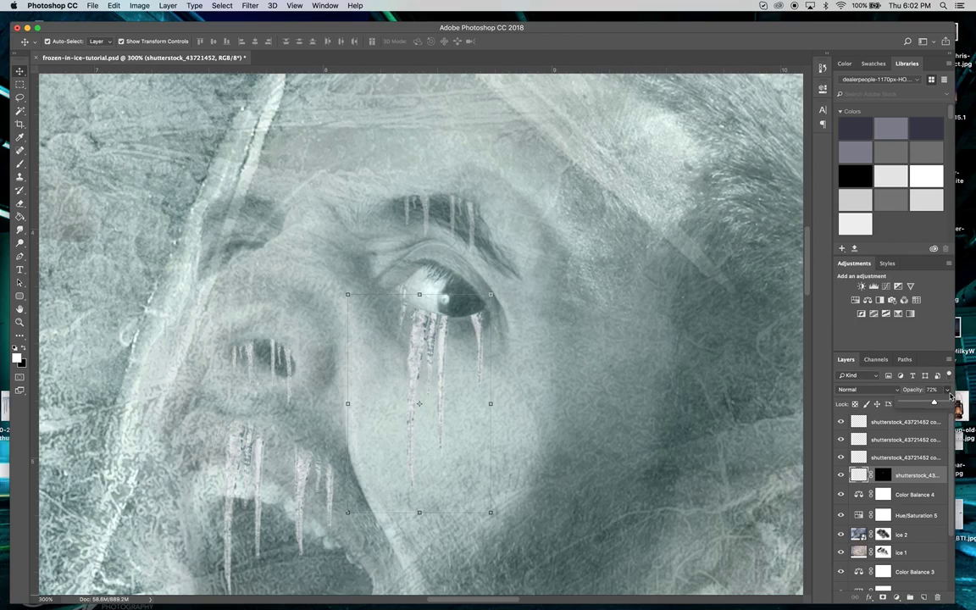
left_click_drag(936, 404, 922, 404)
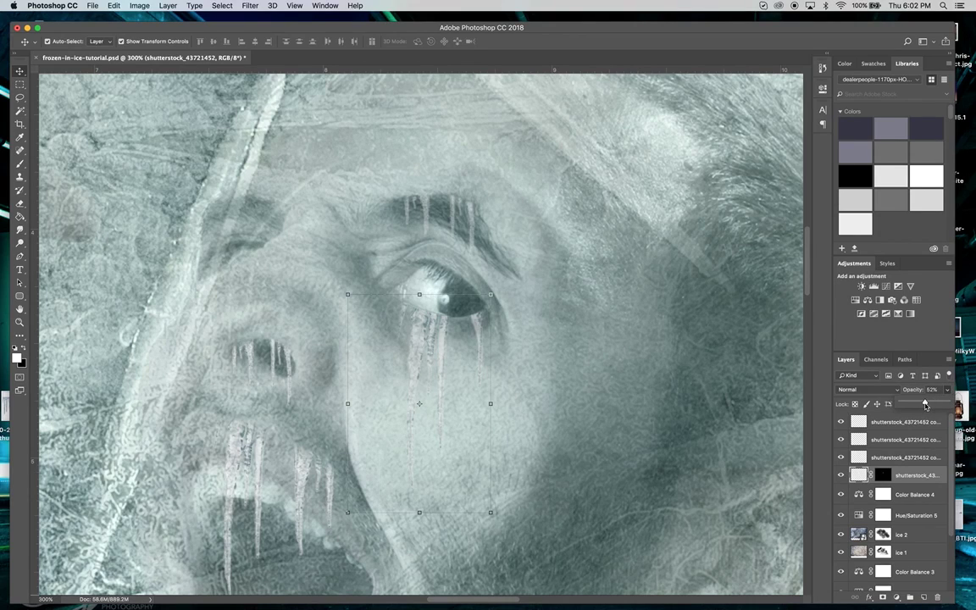
left_click(304, 478)
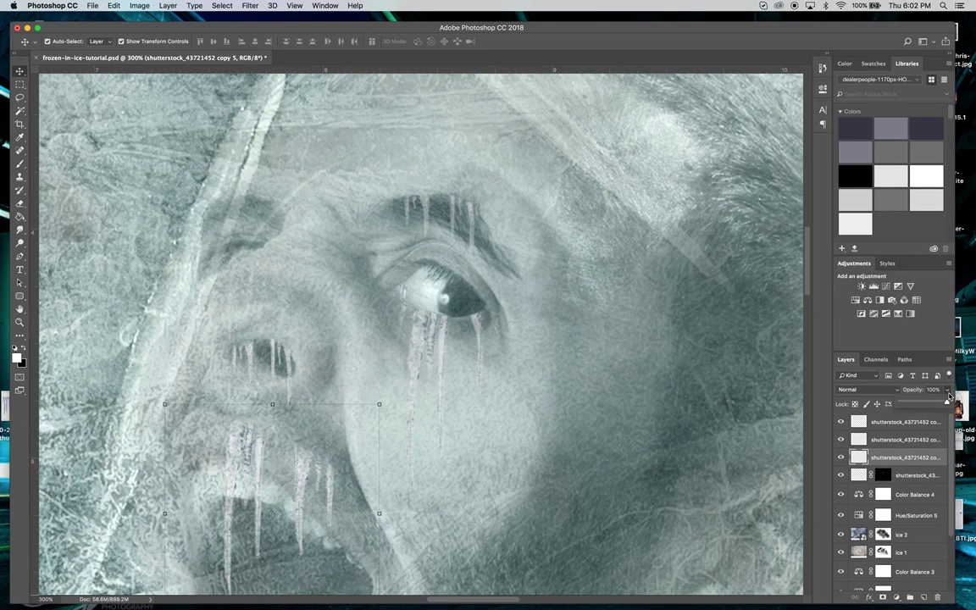
left_click_drag(948, 404, 936, 405)
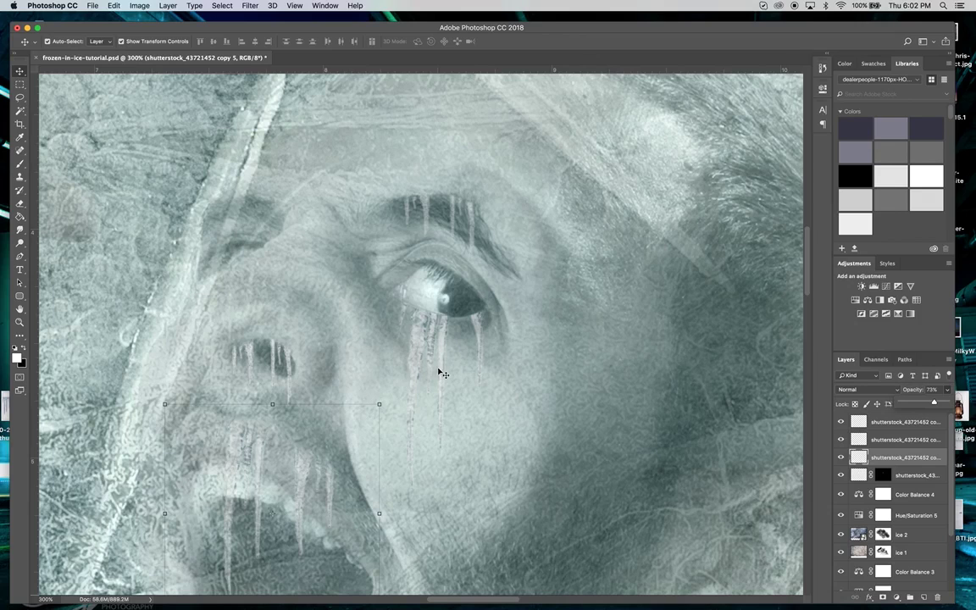
- Duplicate the nostril icicles onto the man's ear and stretch the copy to about 154% height, fitting it inside the ear
scroll(438, 373, "right", 5)
left_click(174, 350)
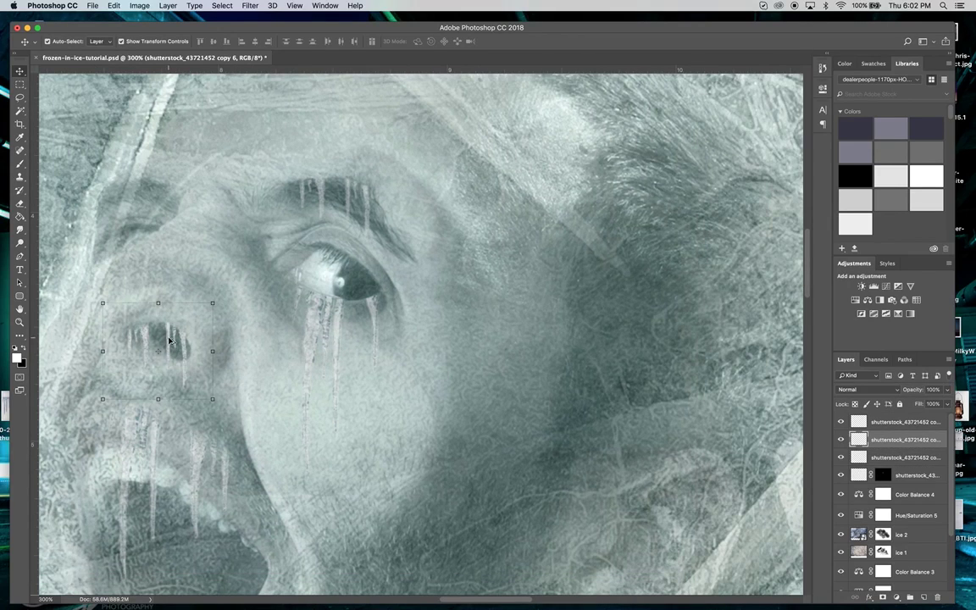
left_click_drag(169, 341, 717, 490)
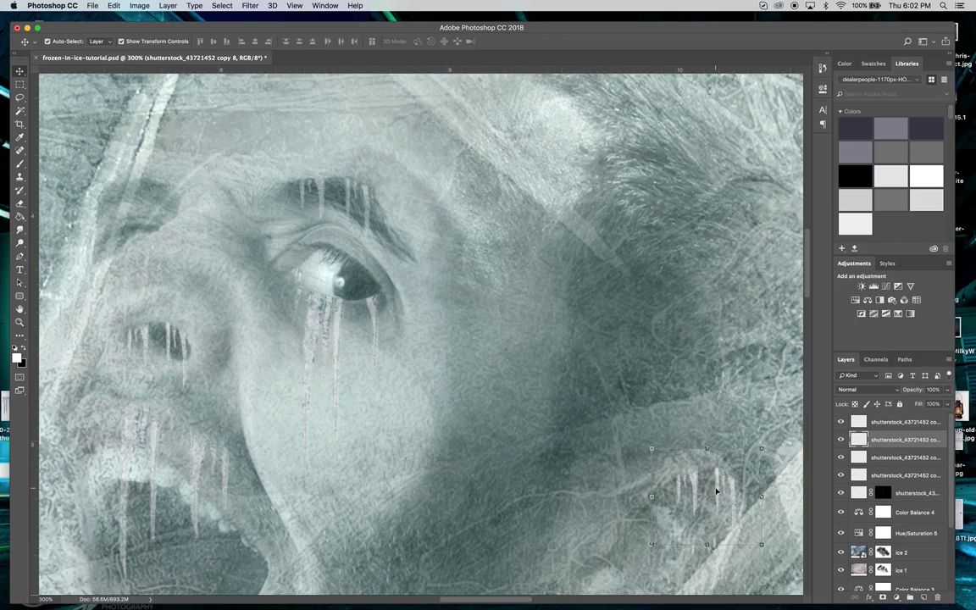
key("super+h")
scroll(717, 490, "down", 5)
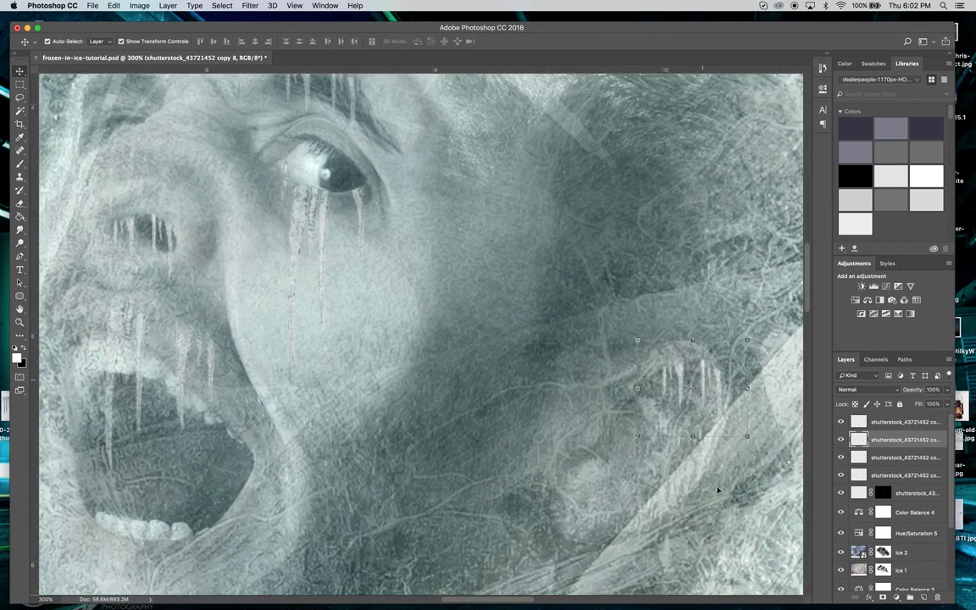
left_click_drag(694, 437, 694, 489)
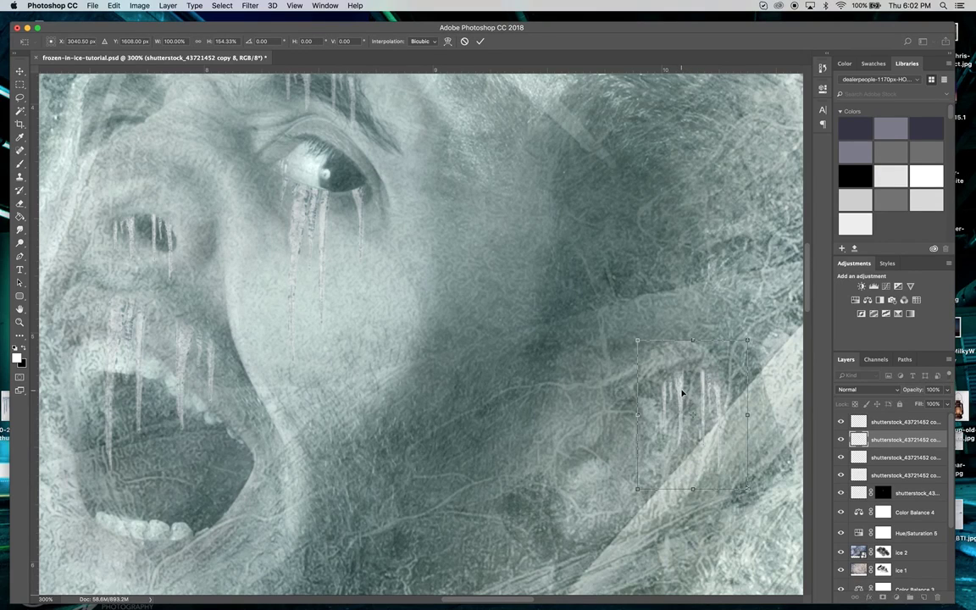
left_click_drag(682, 392, 678, 382)
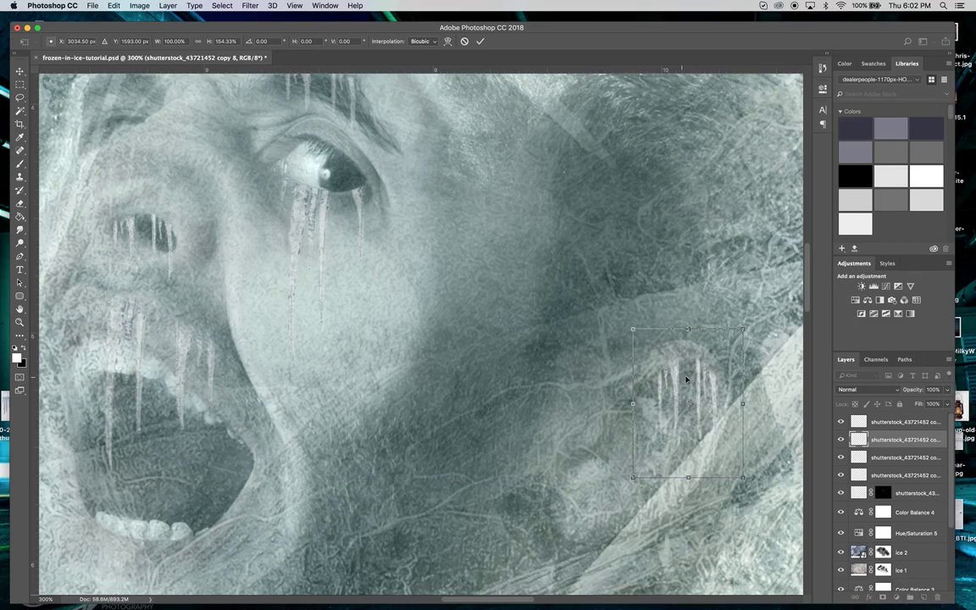
- Lower the ear icicles' opacity to 75% and apply their transformation
scroll(521, 383, "down", 5)
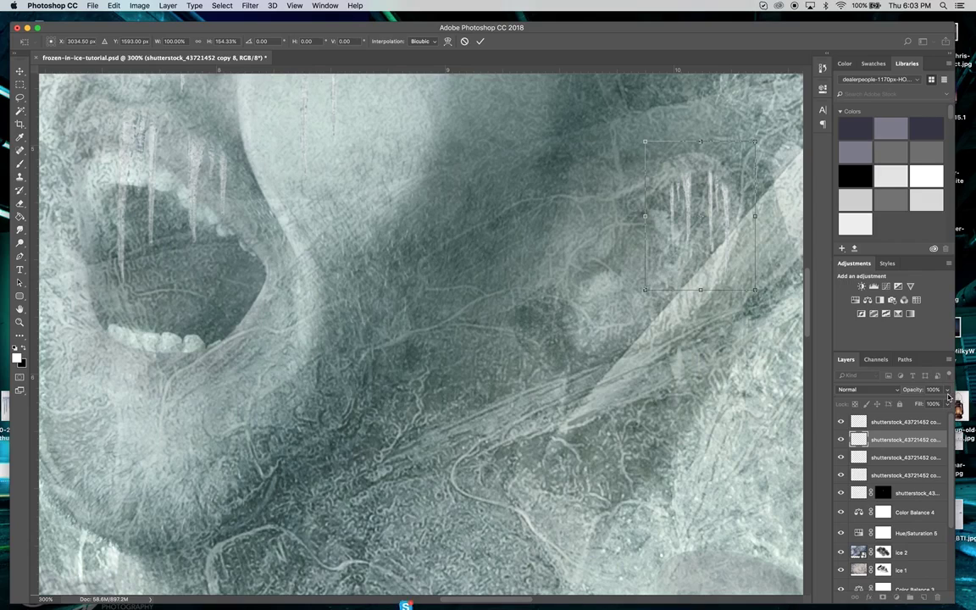
left_click(948, 403)
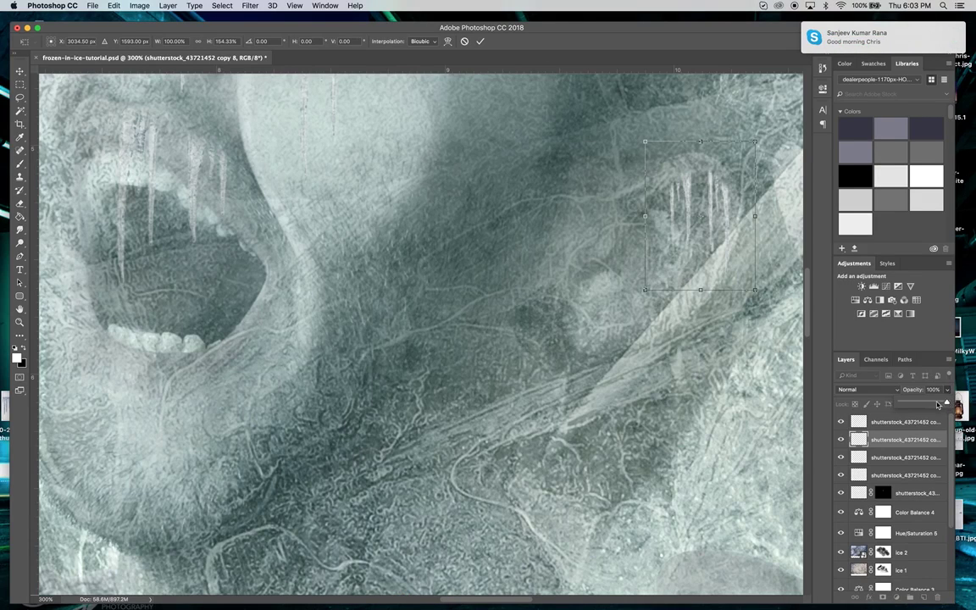
left_click_drag(947, 404, 935, 404)
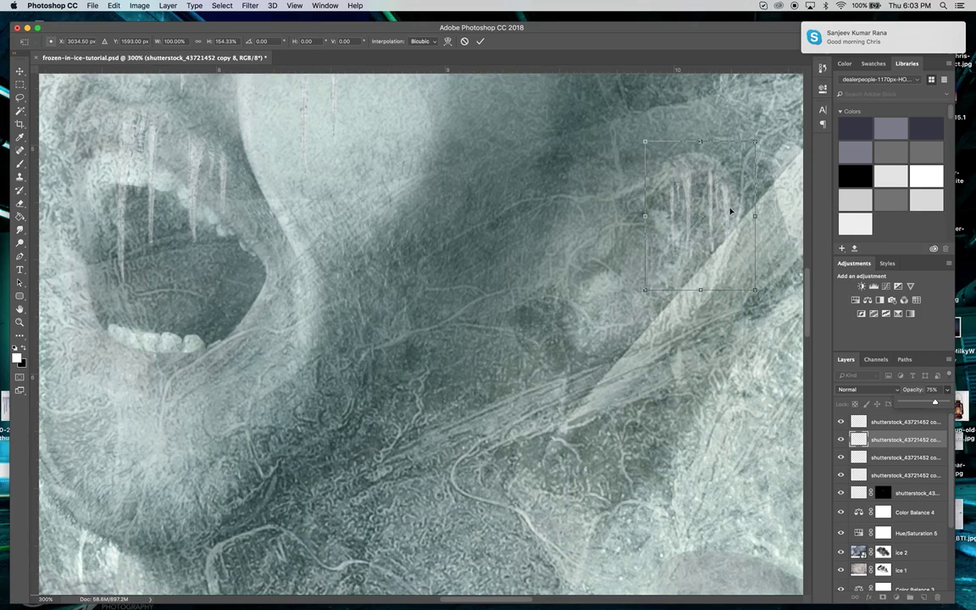
left_click_drag(728, 201, 685, 198)
left_click(19, 71)
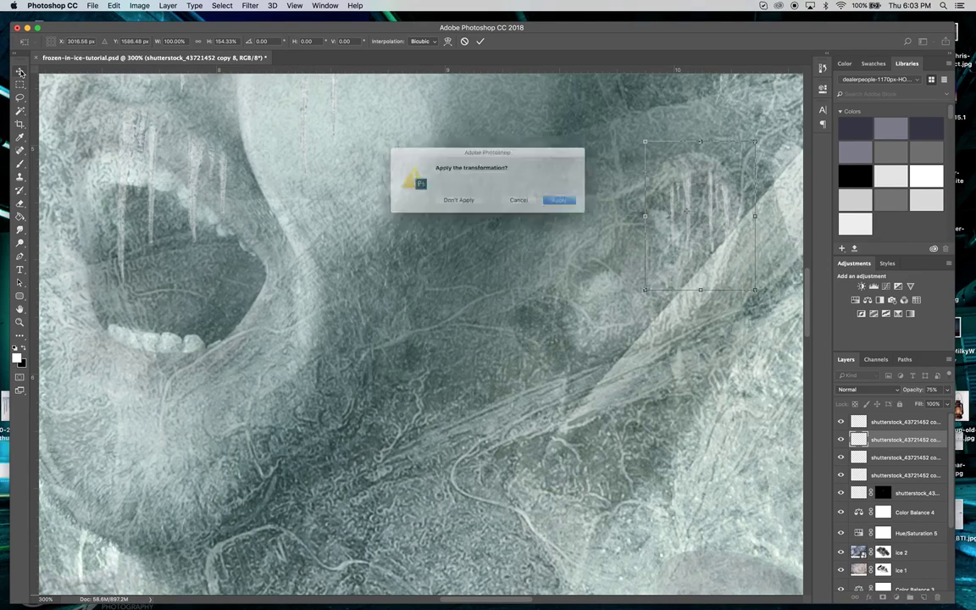
left_click(573, 204)
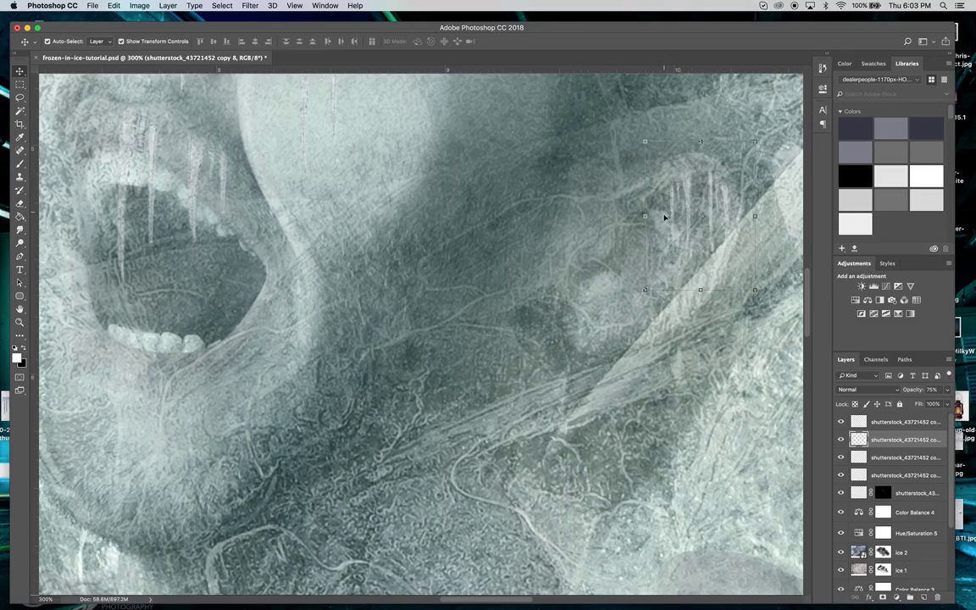
key("super+h")
left_click_drag(554, 314, 532, 301)
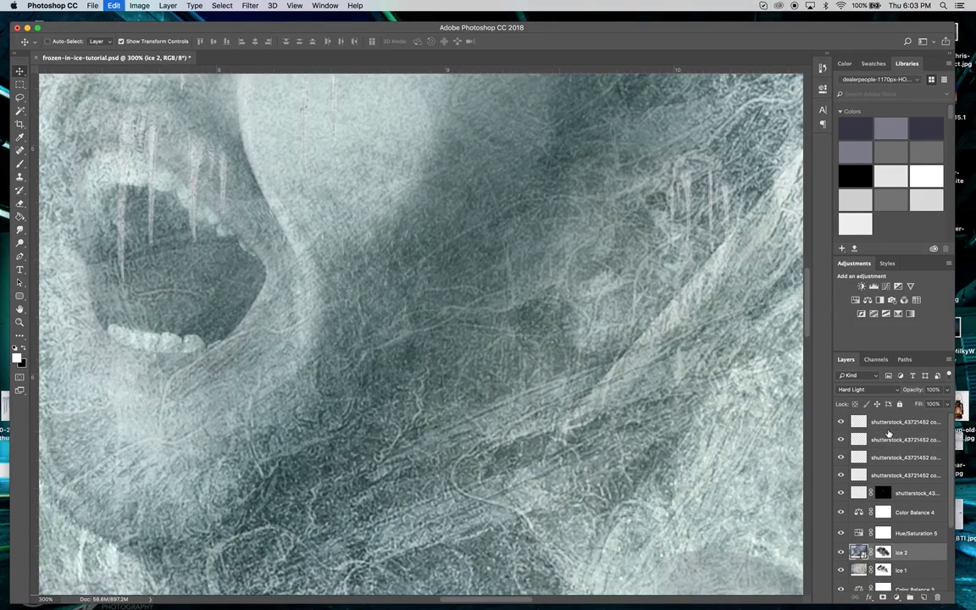
key("super+z")
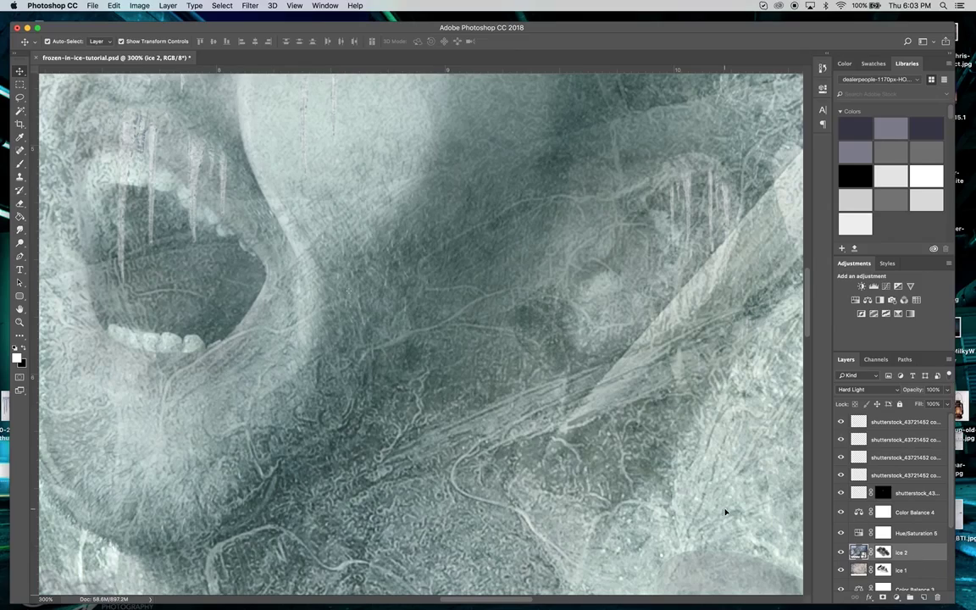
- Zoom out to 50% to examine the whole frozen-man composite and look through its layer stack
key("z")
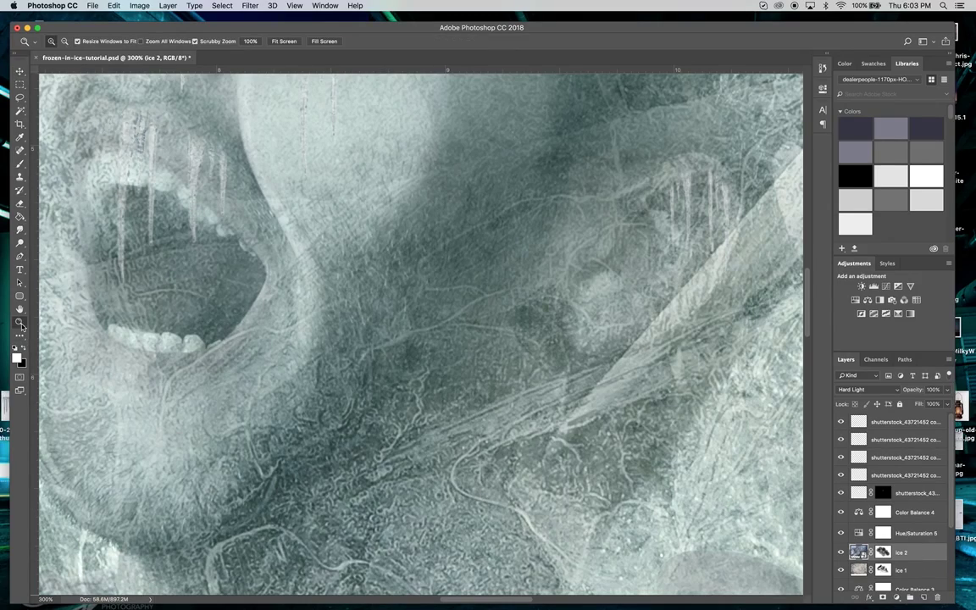
left_click(255, 308, "alt")
left_click(292, 259, "alt")
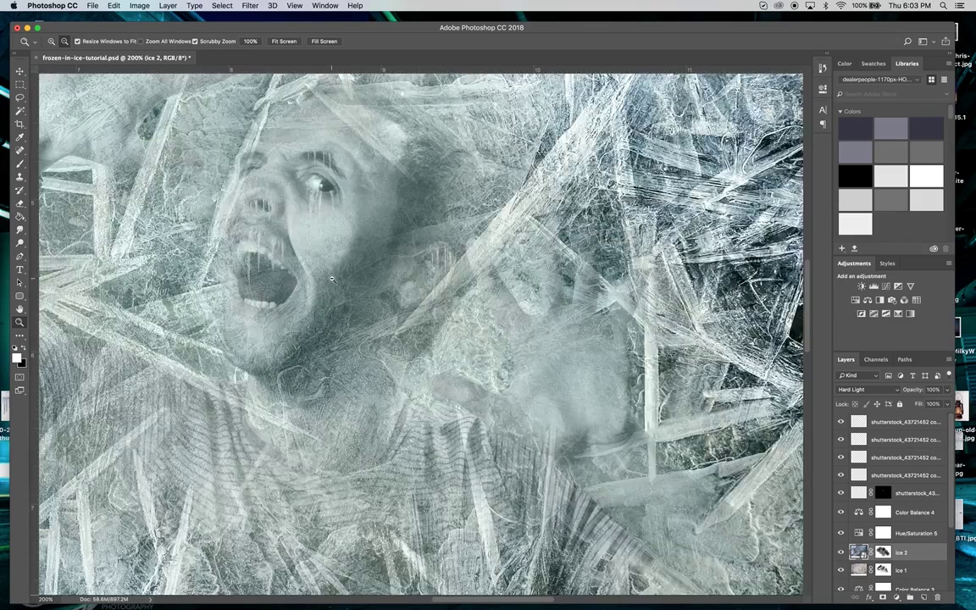
left_click(289, 265, "alt")
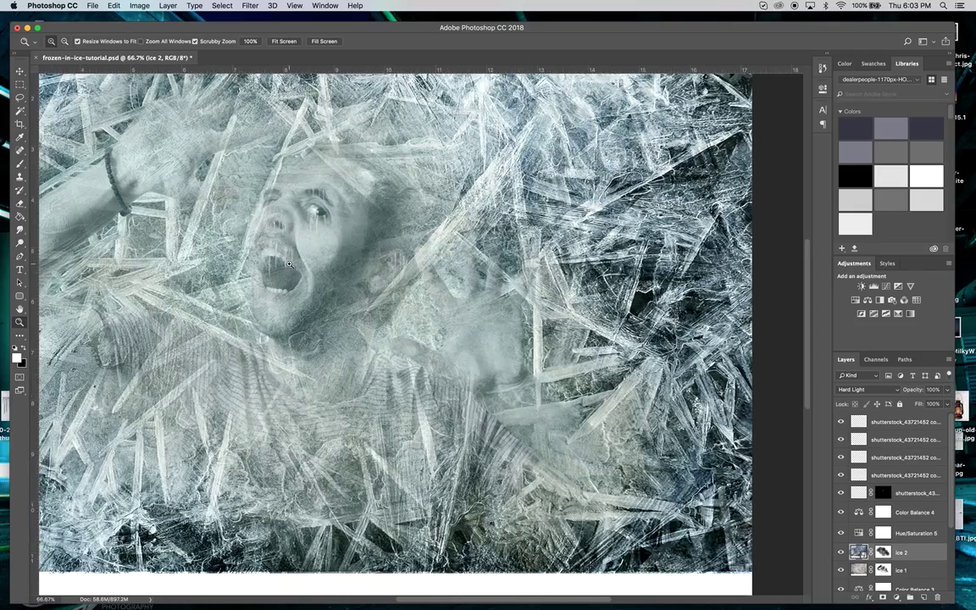
scroll(289, 266, "left", 5)
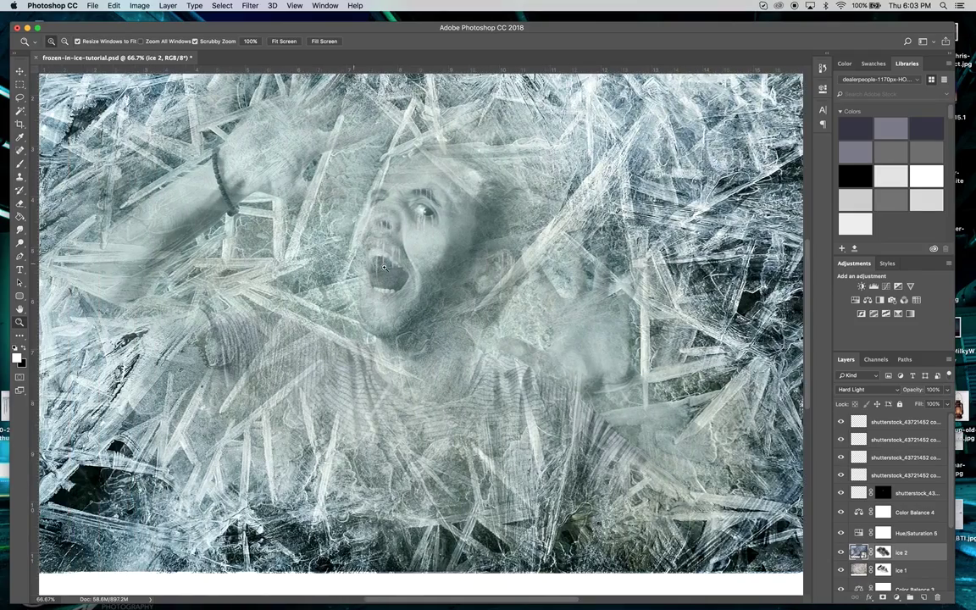
left_click(433, 280, "alt")
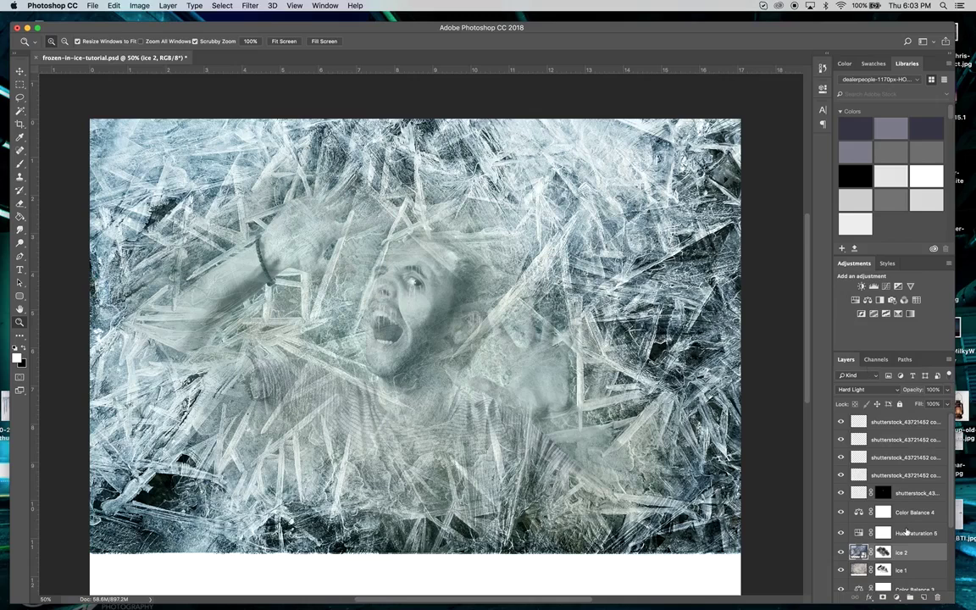
scroll(906, 531, "down", 3)
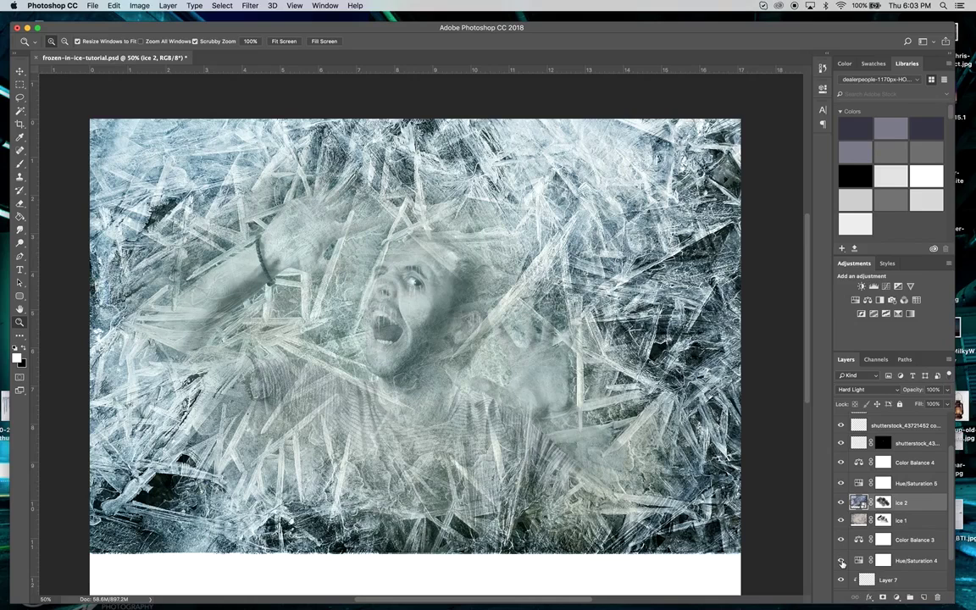
scroll(844, 560, "down", 3)
scroll(842, 563, "up", 1)
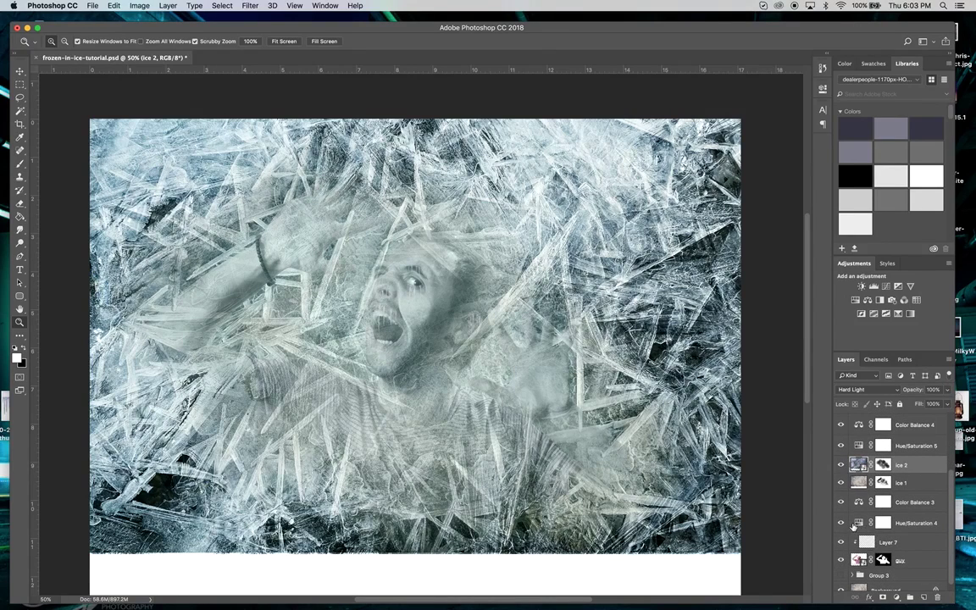
scroll(853, 526, "up", 2)
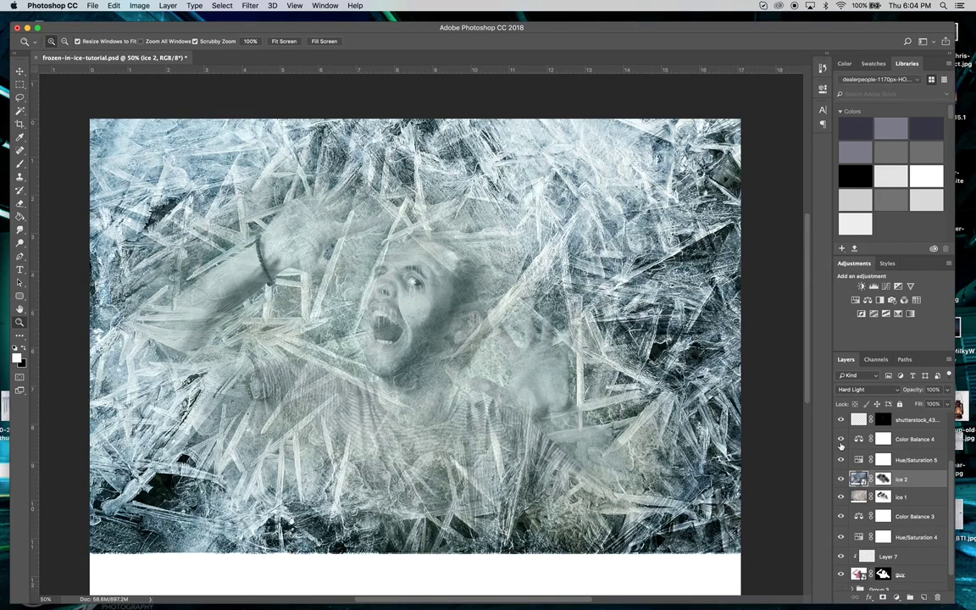
scroll(841, 446, "up", 4)
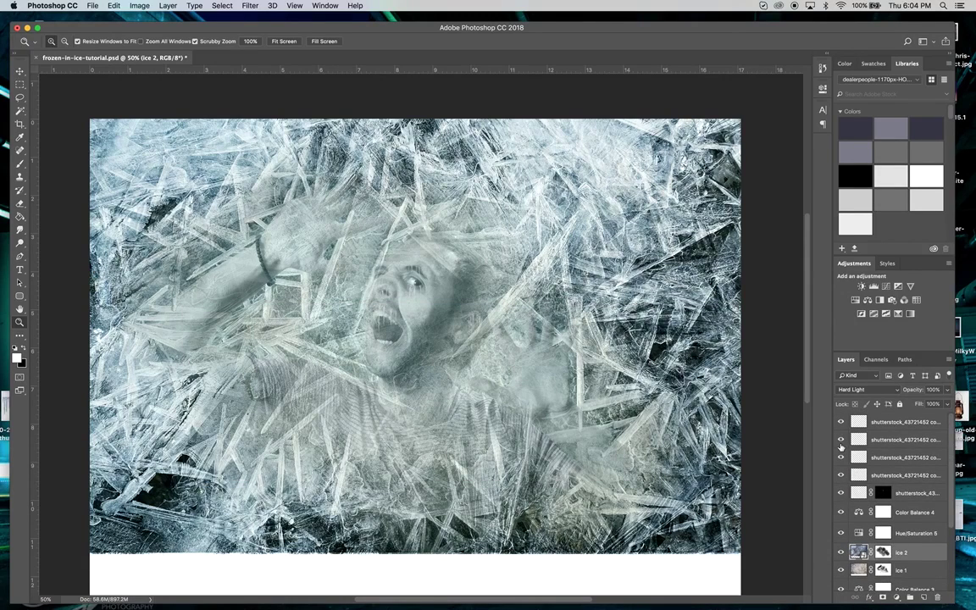
scroll(843, 446, "down", 4)
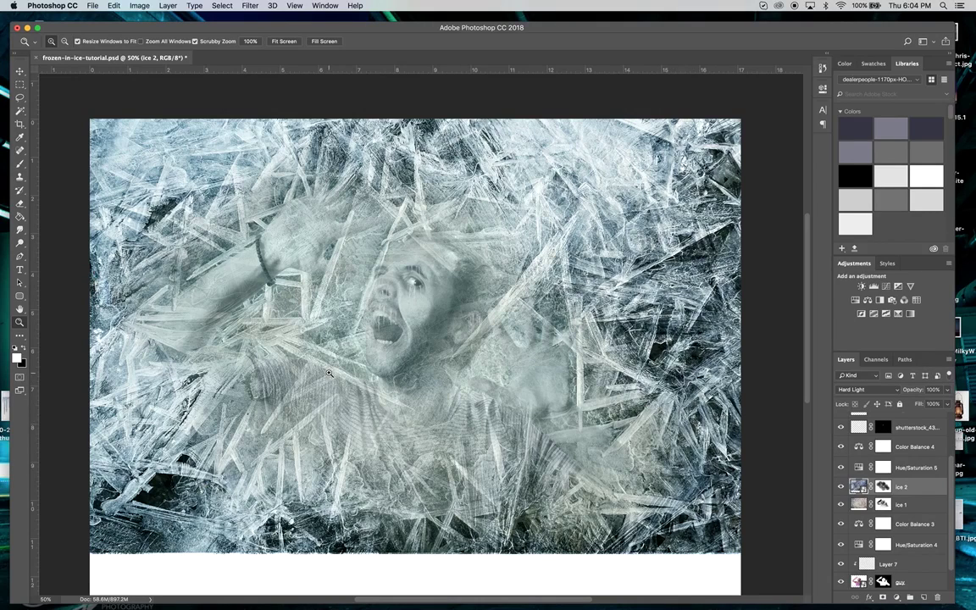
left_click(394, 347)
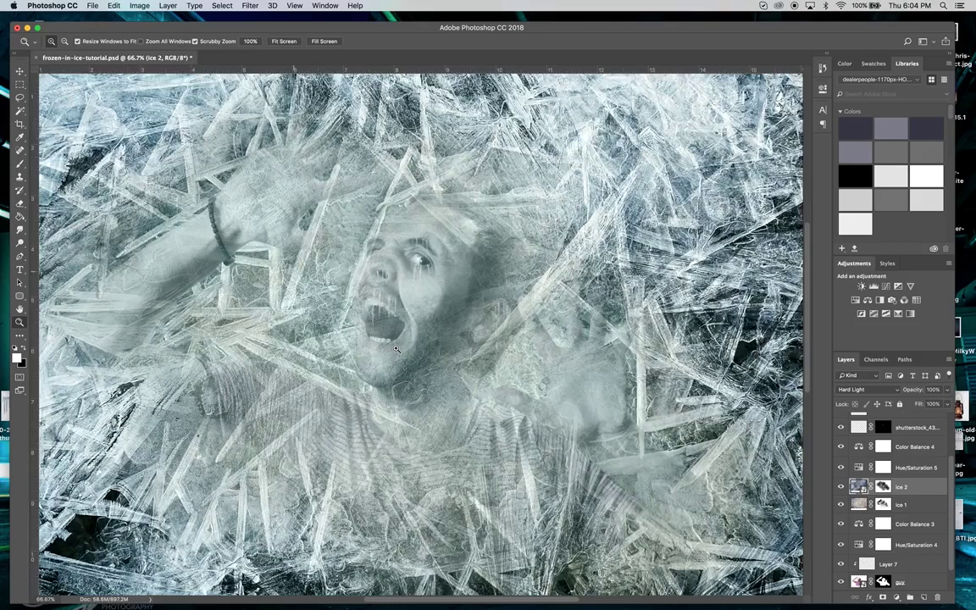
left_click(20, 71)
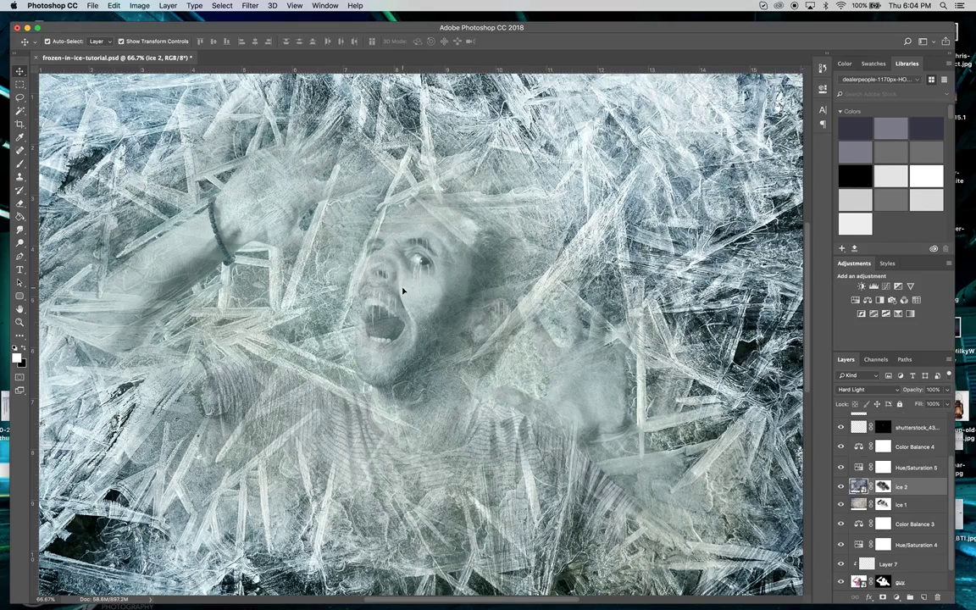
scroll(402, 290, "down", 2)
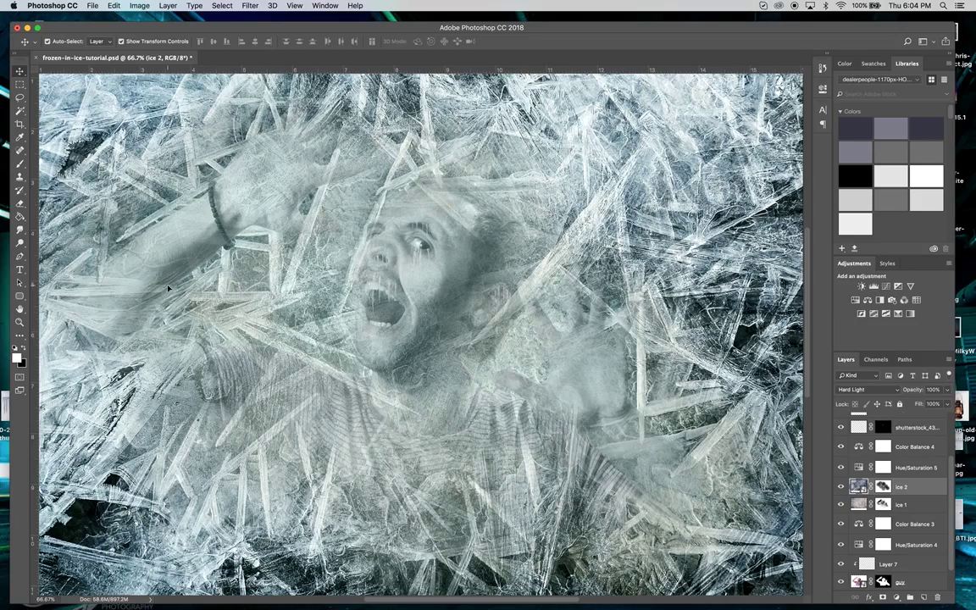
- Add a new layer above all the icicle layers and set its blend mode to Soft Light
left_click(20, 322)
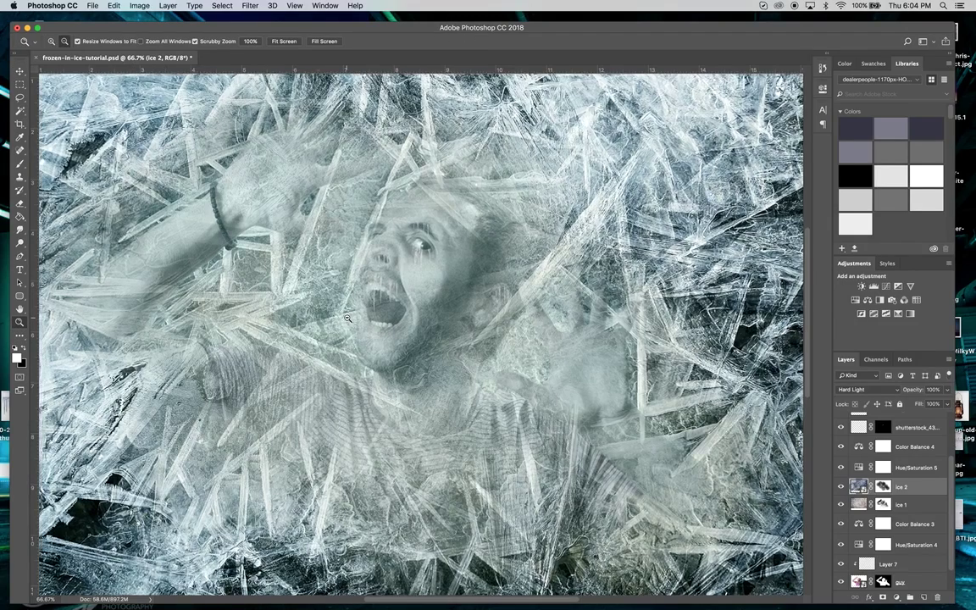
left_click(348, 319, "alt")
left_click(348, 318, "alt")
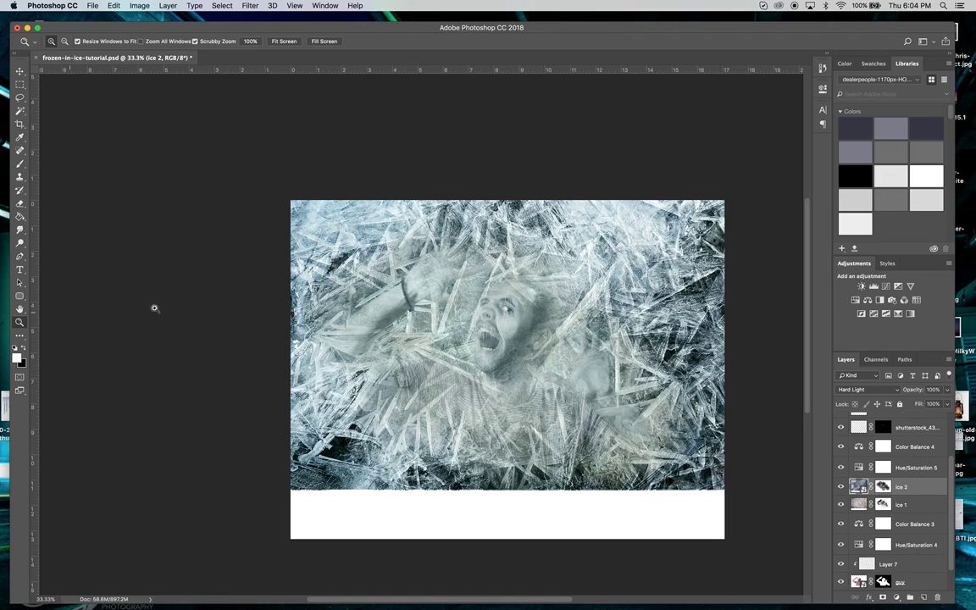
scroll(915, 511, "up", 3)
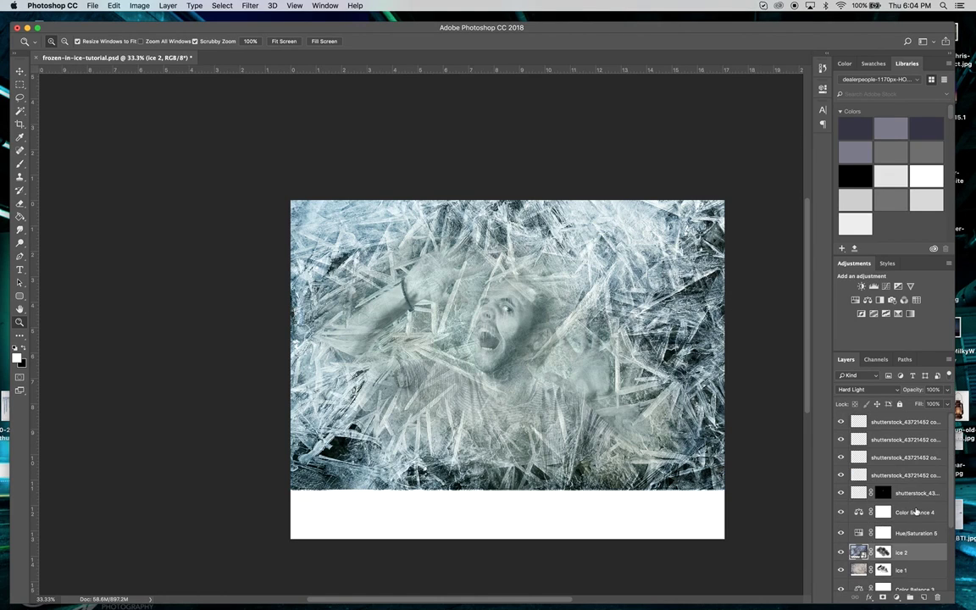
left_click(899, 422)
left_click(924, 598)
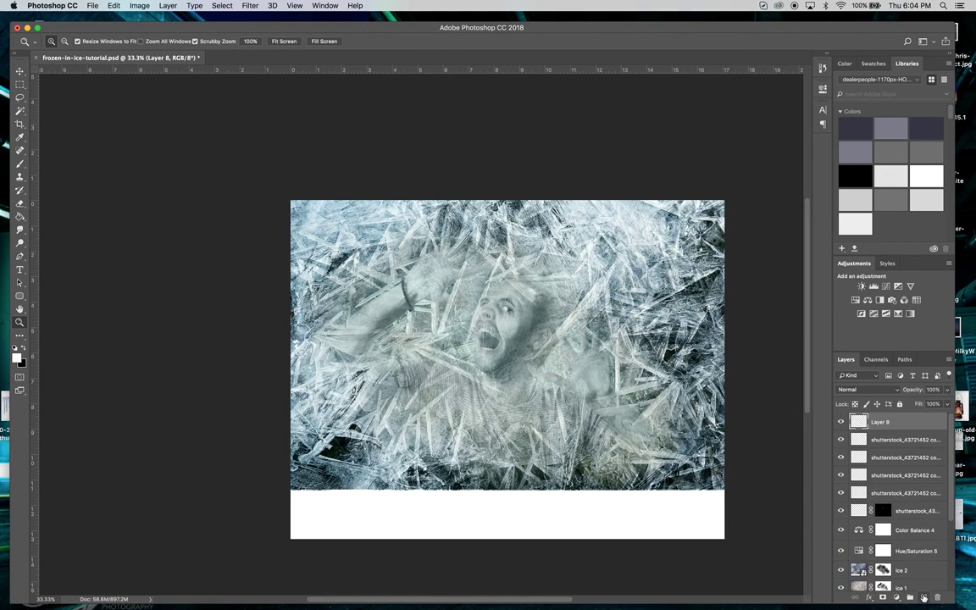
left_click(866, 389)
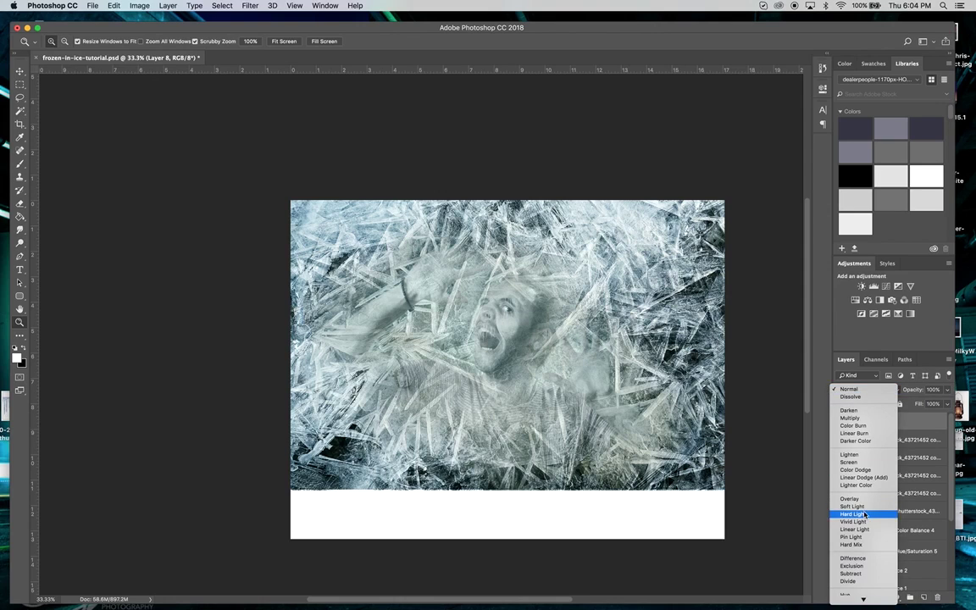
left_click(852, 506)
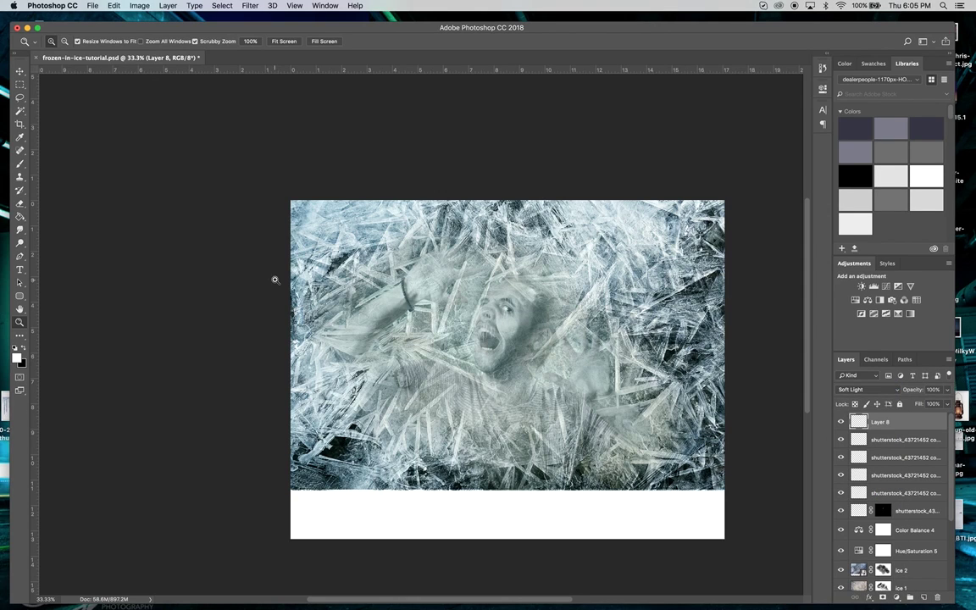
- Set the foreground colour to a light cyan, hue 185, #92e5ec
left_click(20, 137)
left_click(16, 357)
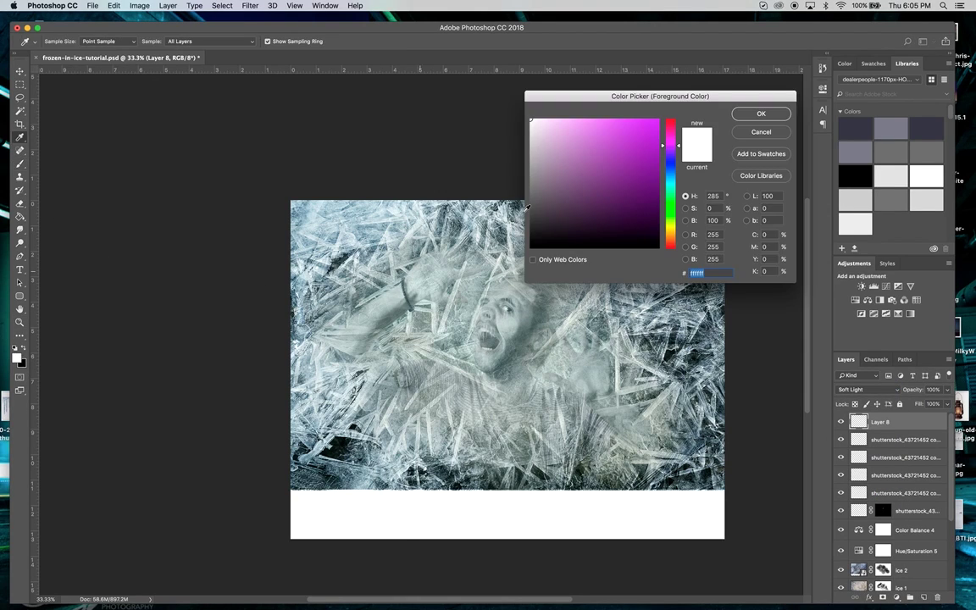
left_click(677, 184)
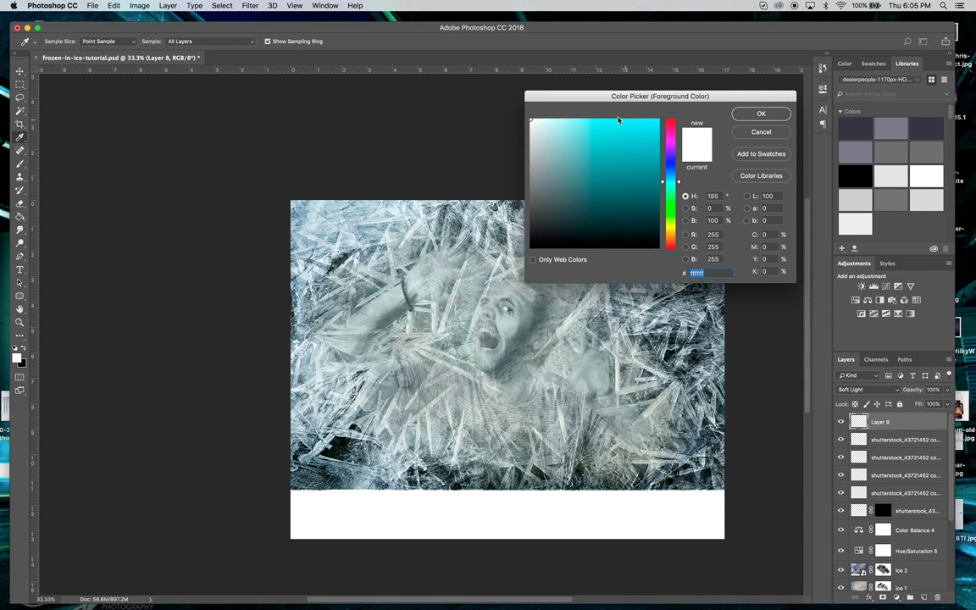
left_click(575, 171)
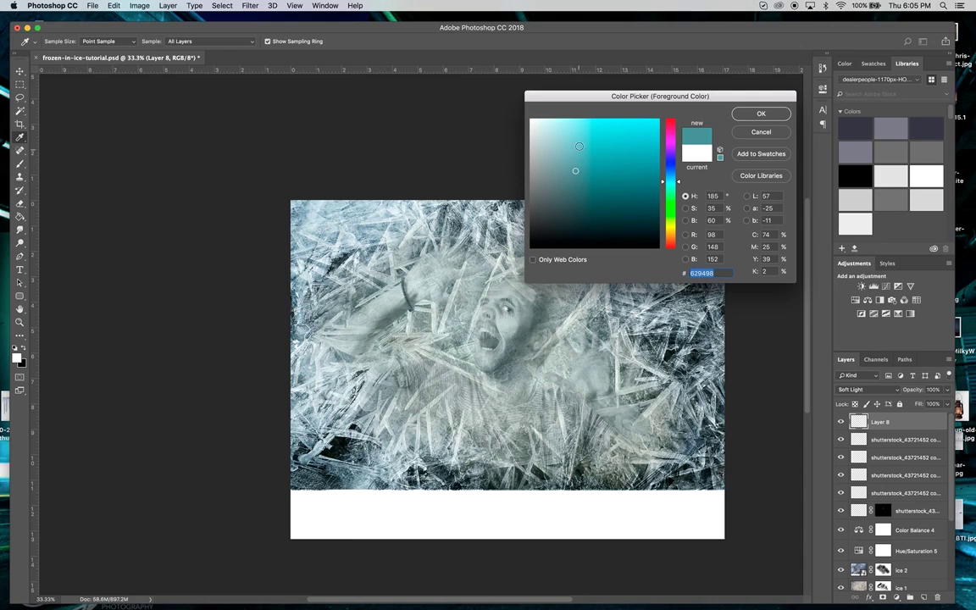
left_click(579, 128)
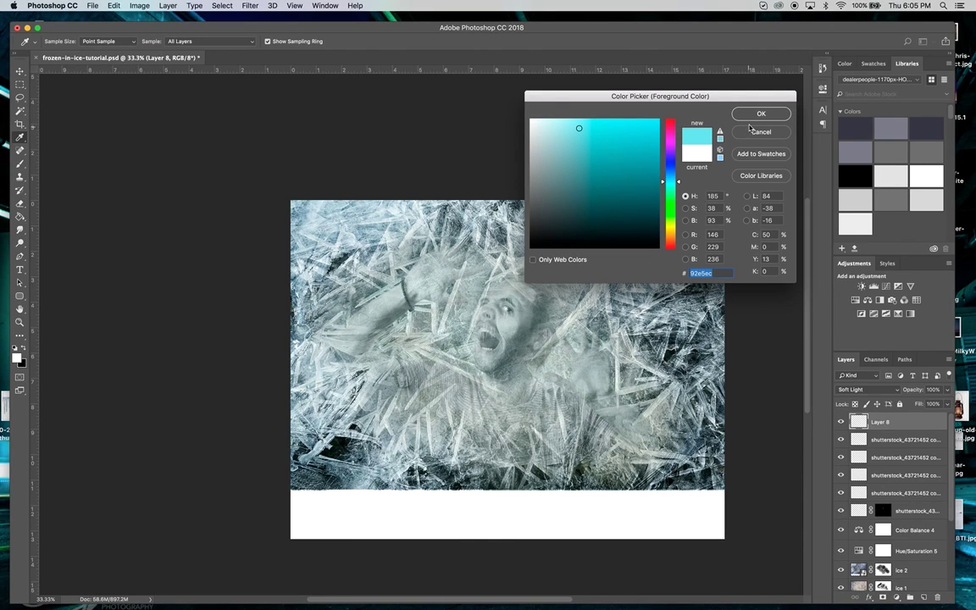
left_click(760, 114)
- Switch to the Brush and enlarge its size to 1700 px
key("b")
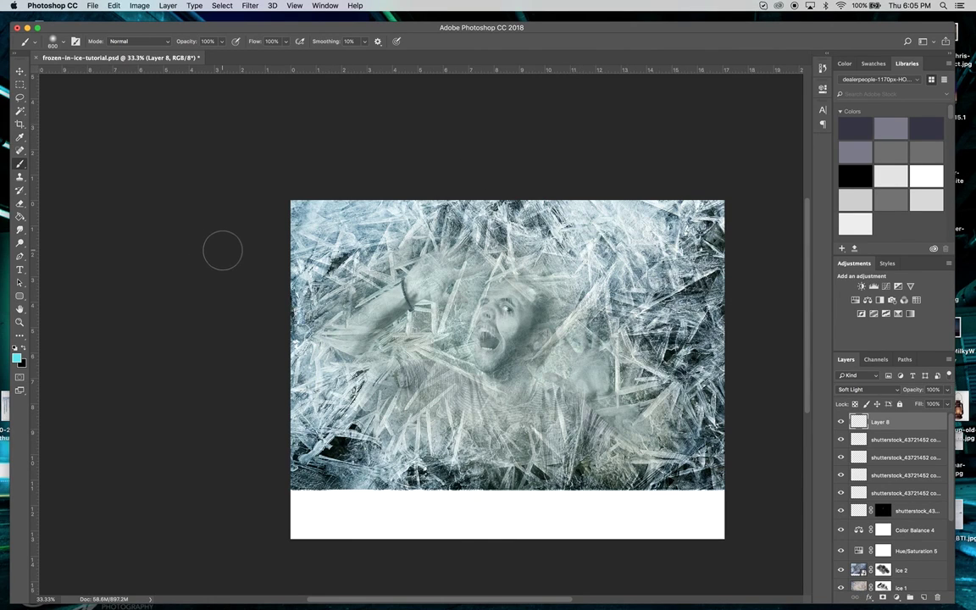
key("bracketright")
key("bracketright")
key("bracketright")
key("bracketright")
key("bracketright")
key("bracketright")
key("bracketright")
key("bracketright")
key("bracketright")
key("bracketright")
key("bracketright")
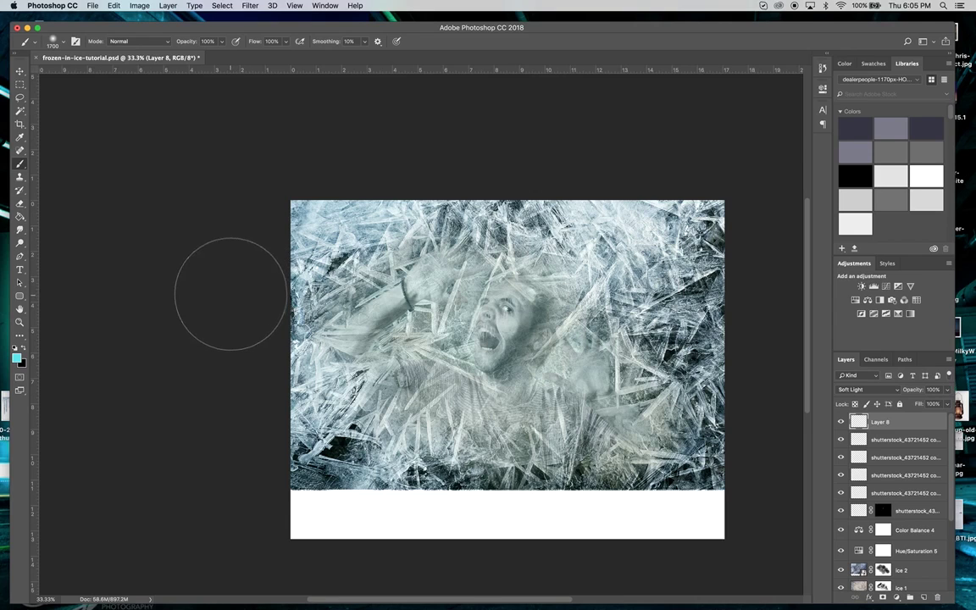
- Try painting the ice's upper-left area in light cyan and in dark teal #3b8288, undoing both attempts
mouse_move(231, 294)
left_mouse_down()
mouse_move(259, 245)
mouse_move(335, 198)
mouse_move(369, 211)
left_mouse_up()
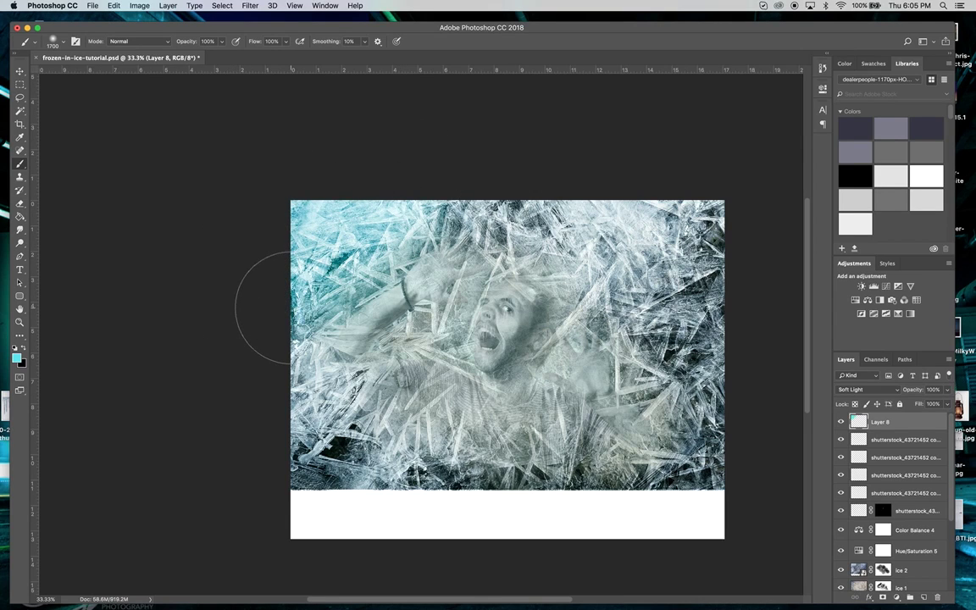
key("super+z")
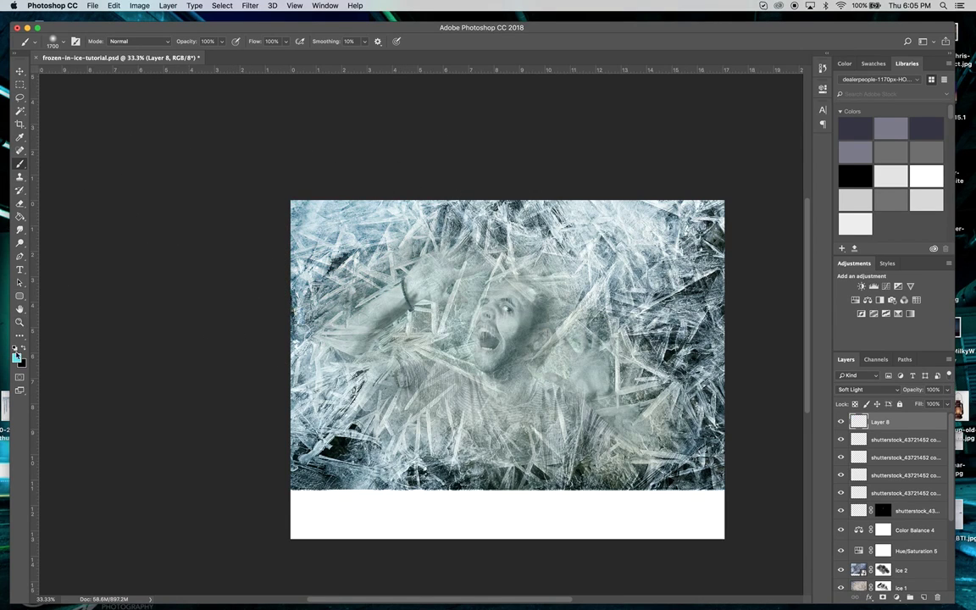
left_click(16, 358)
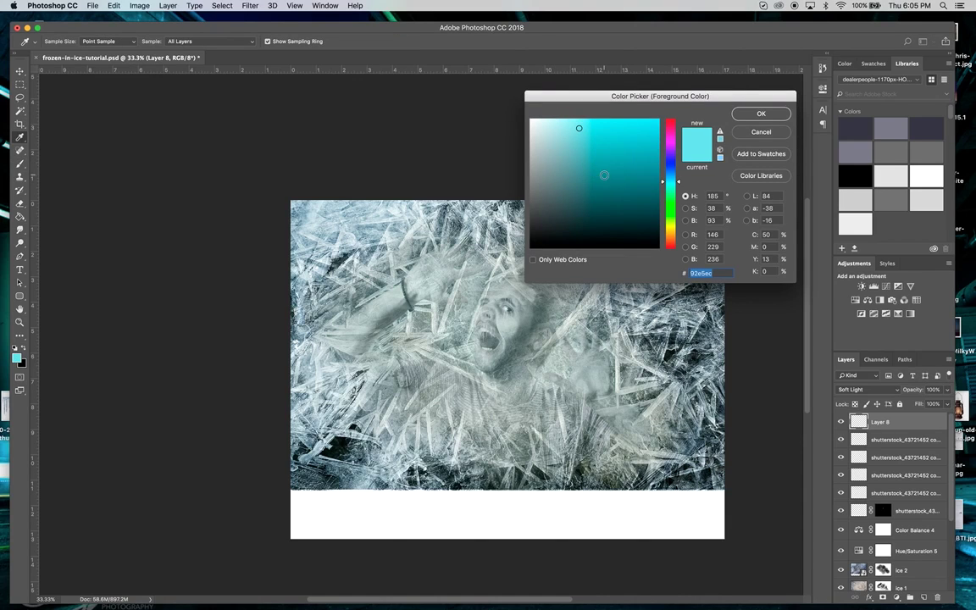
left_click(602, 178)
left_click(762, 115)
key("b")
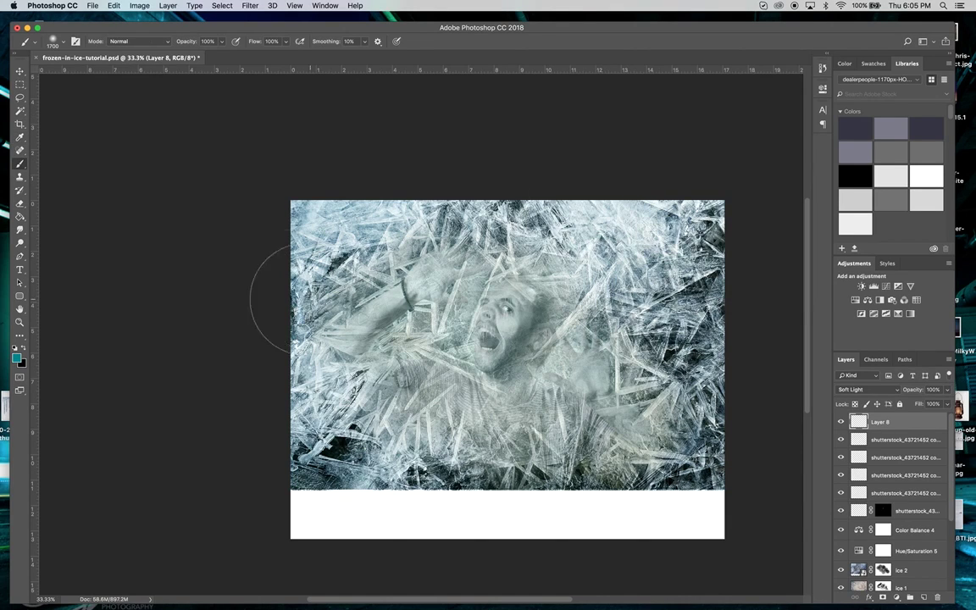
left_click(403, 141)
key("super+z")
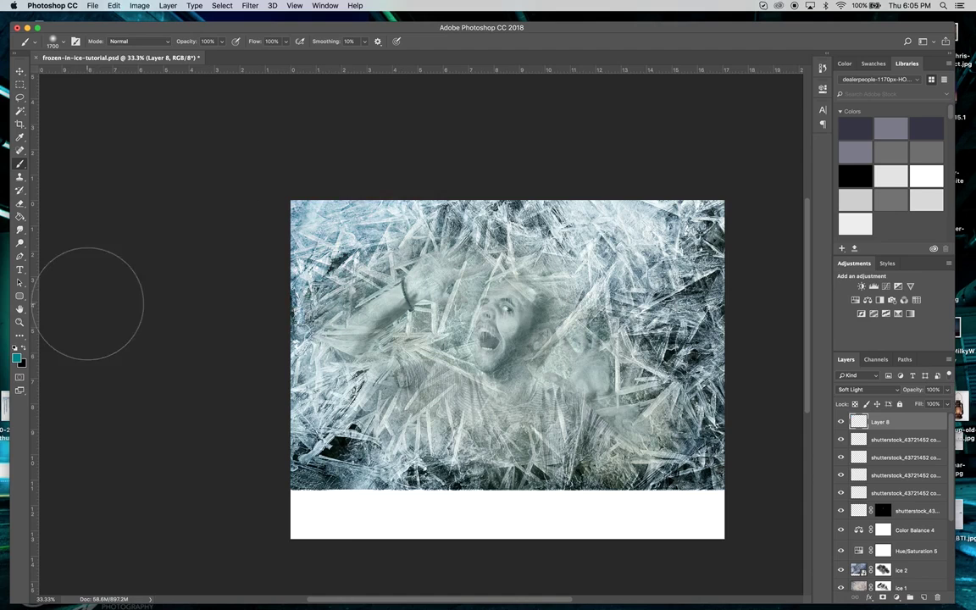
- Set the foreground colour to a muted grey-teal, #748e90
left_click(16, 358)
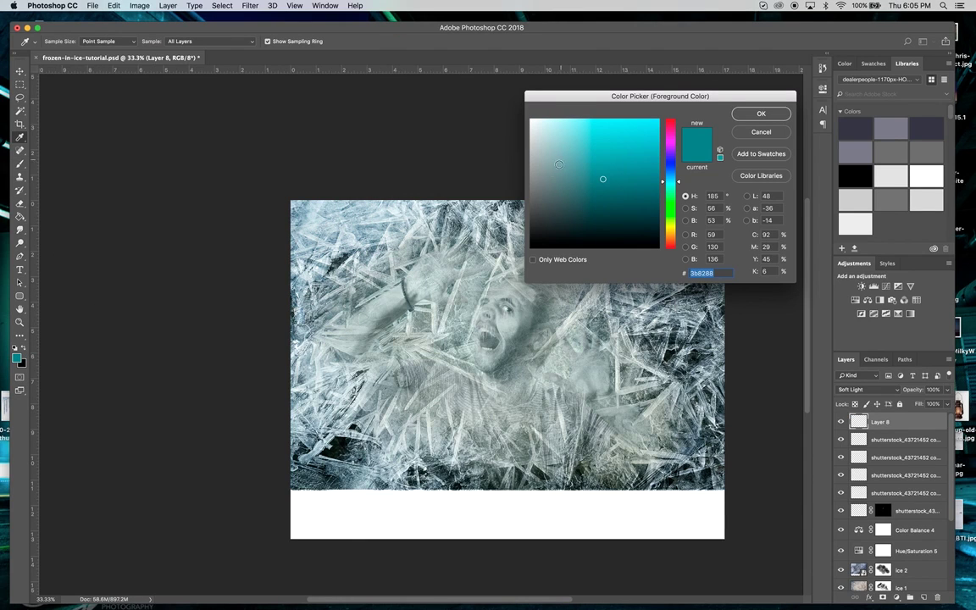
left_click(555, 175)
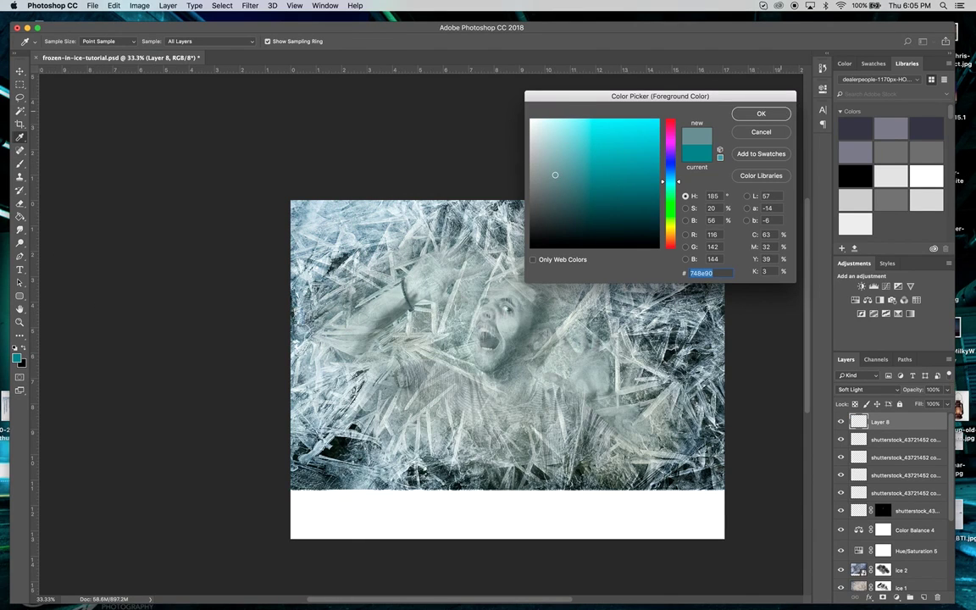
key("Return")
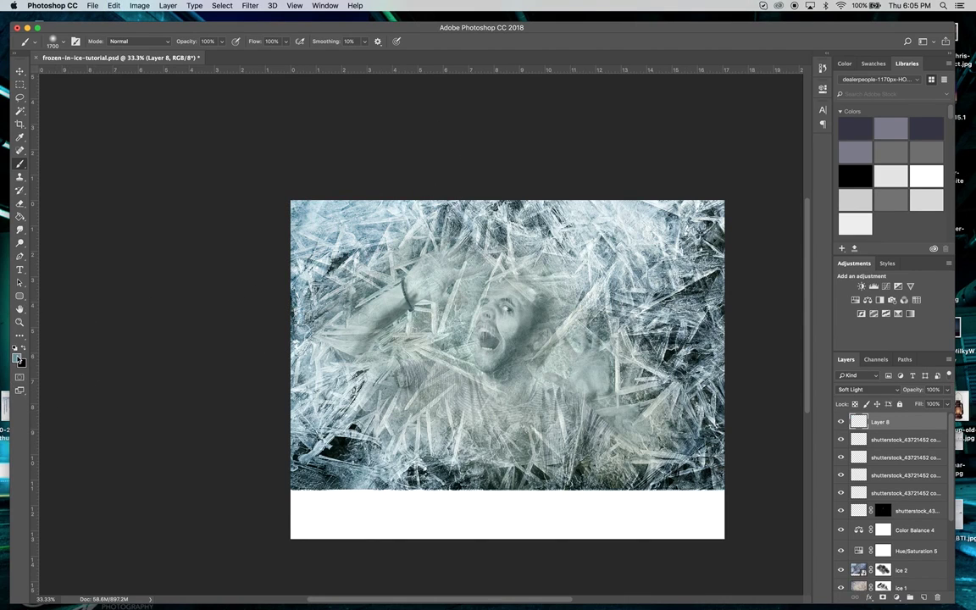
- Set the foreground colour to cyan #62b9c1 and paint over the ice around the man on the Soft Light layer
left_click(16, 357)
left_click(594, 149)
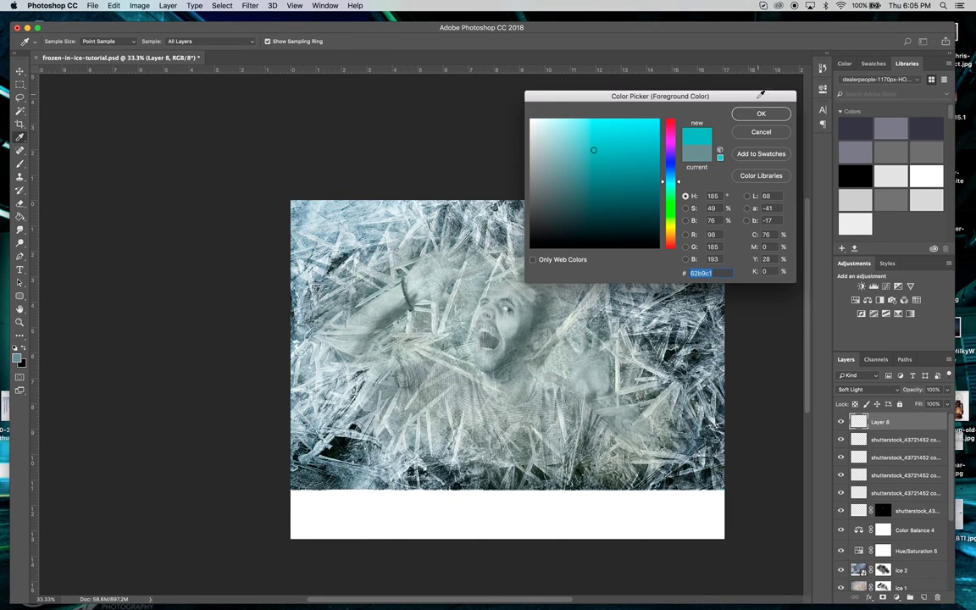
left_click(758, 116)
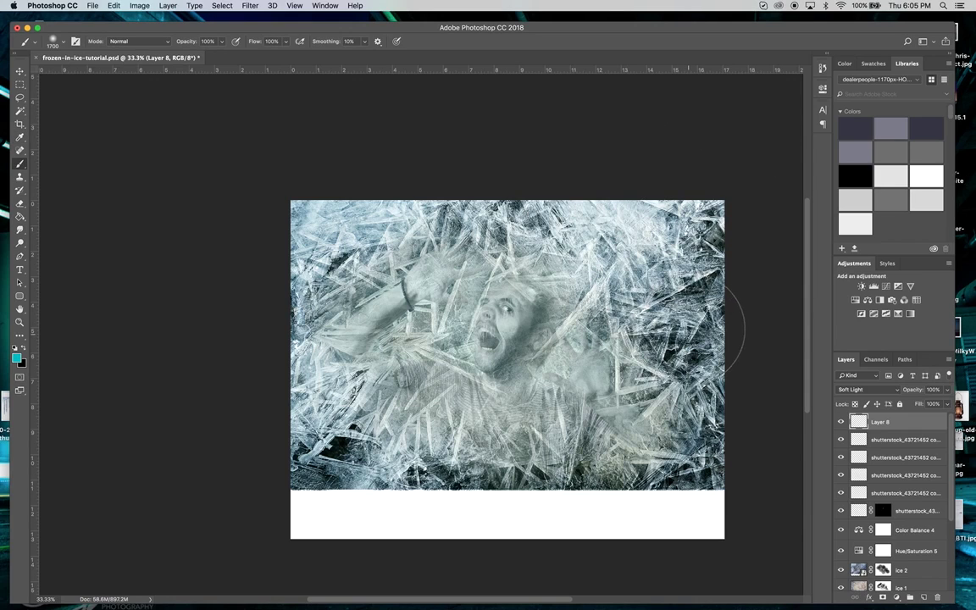
mouse_move(719, 322)
left_mouse_down()
mouse_move(601, 231)
mouse_move(712, 218)
mouse_move(697, 202)
mouse_move(543, 195)
mouse_move(536, 185)
mouse_move(323, 188)
mouse_move(291, 250)
mouse_move(266, 390)
mouse_move(299, 439)
mouse_move(349, 456)
mouse_move(335, 428)
left_mouse_up()
left_click_drag(426, 441, 714, 456)
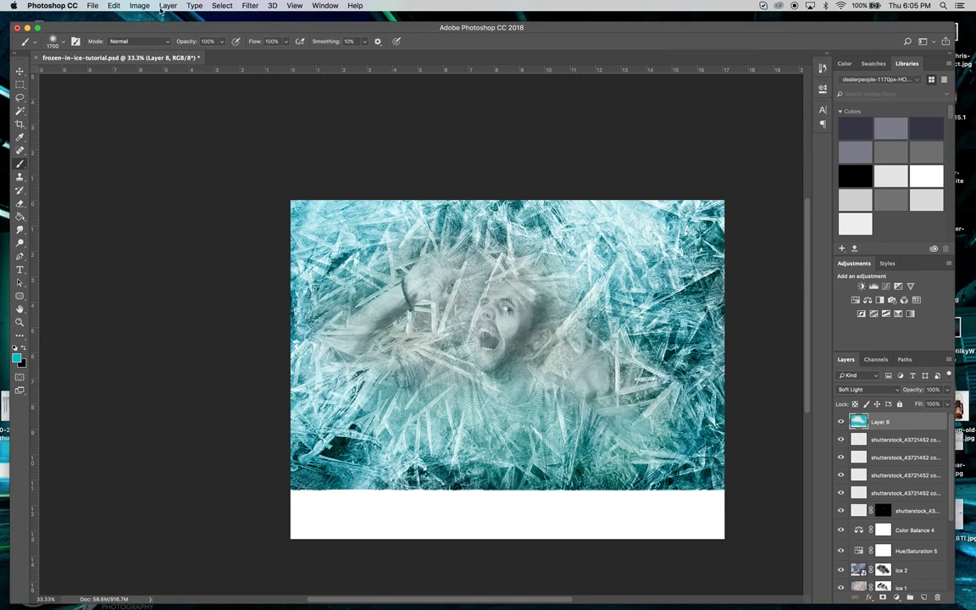
- Reduce the saturation of the painted cyan layer to -56 with a Hue/Saturation adjustment
left_click(140, 6)
mouse_move(170, 34)
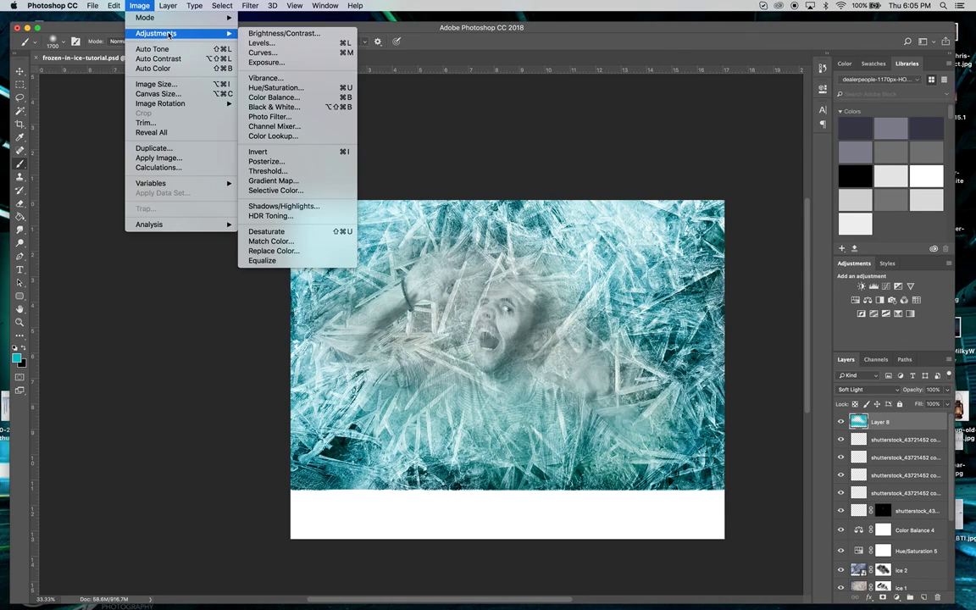
left_click(275, 87)
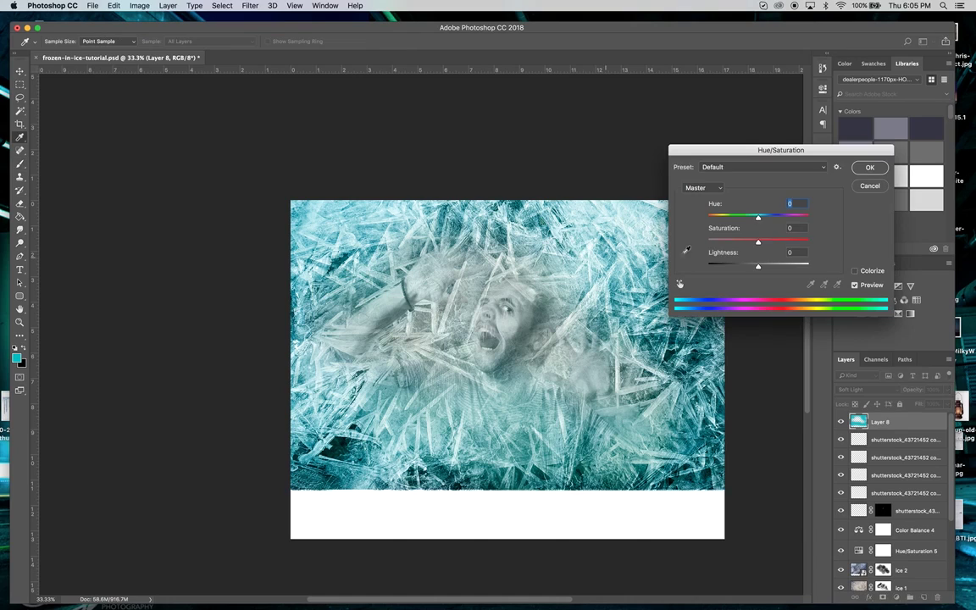
left_click_drag(759, 244, 727, 243)
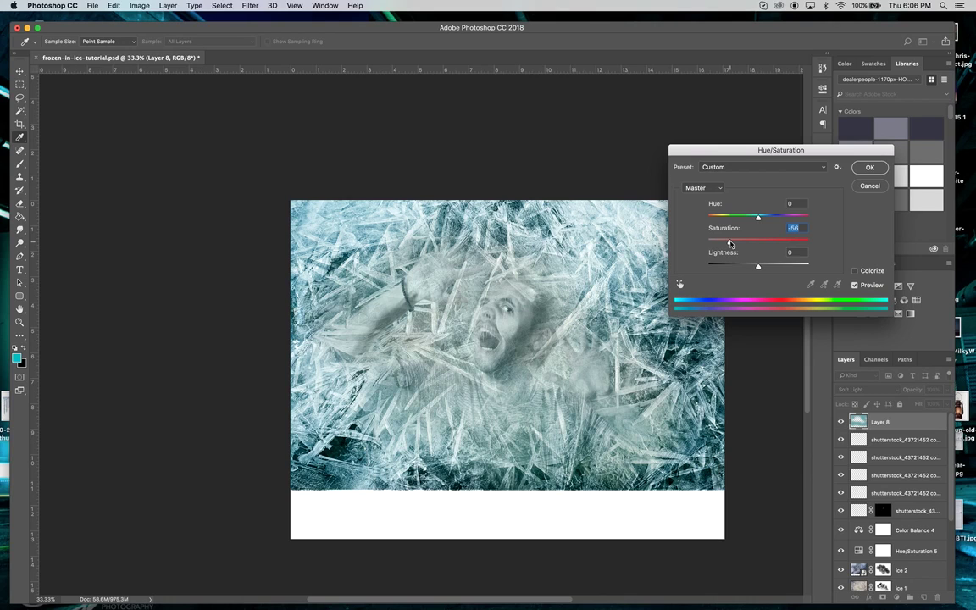
left_click(870, 168)
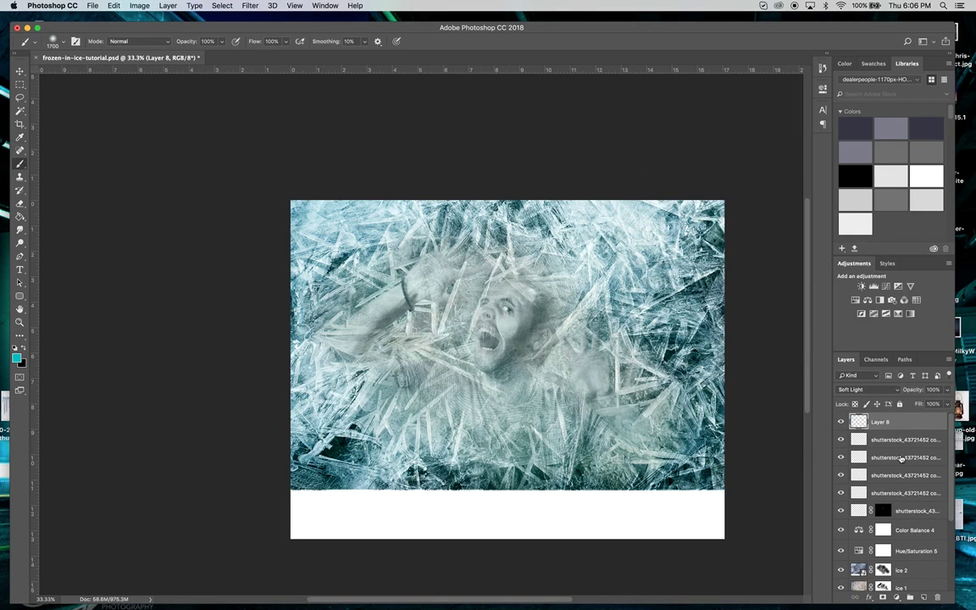
- Add another new layer above the cyan tint layer and set its blend mode to Soft Light
left_click(922, 597)
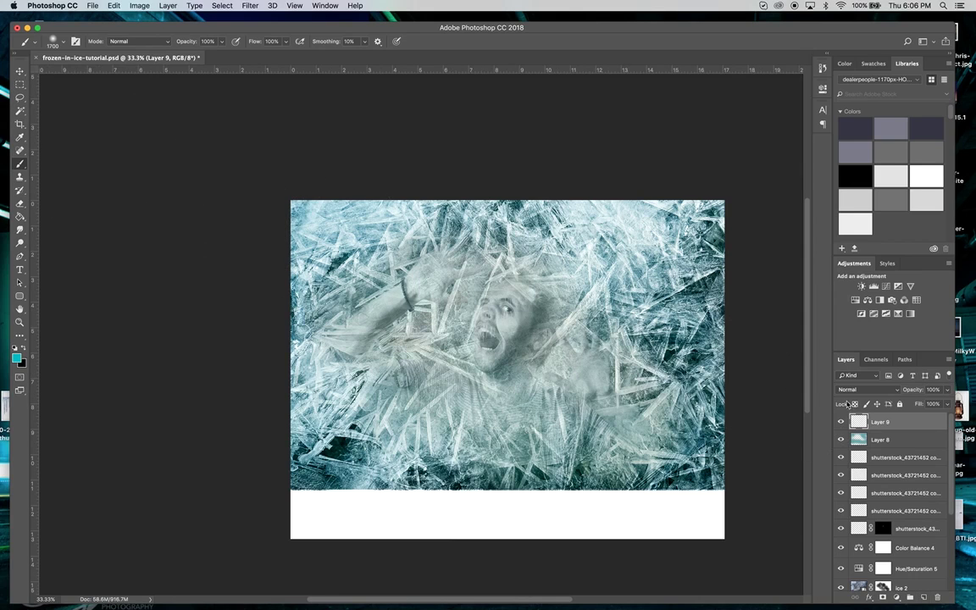
left_click(856, 390)
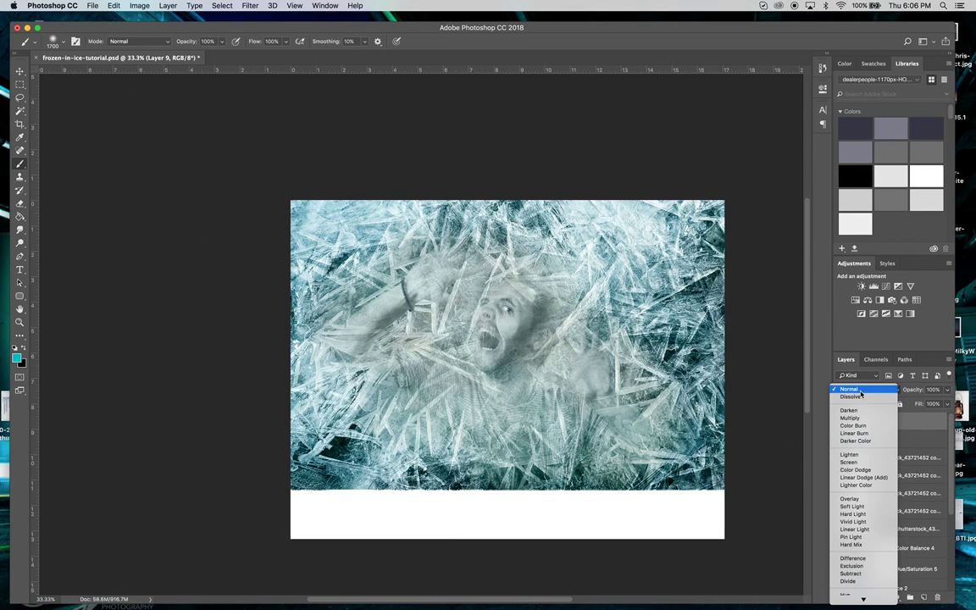
left_click(854, 513)
left_click(857, 389)
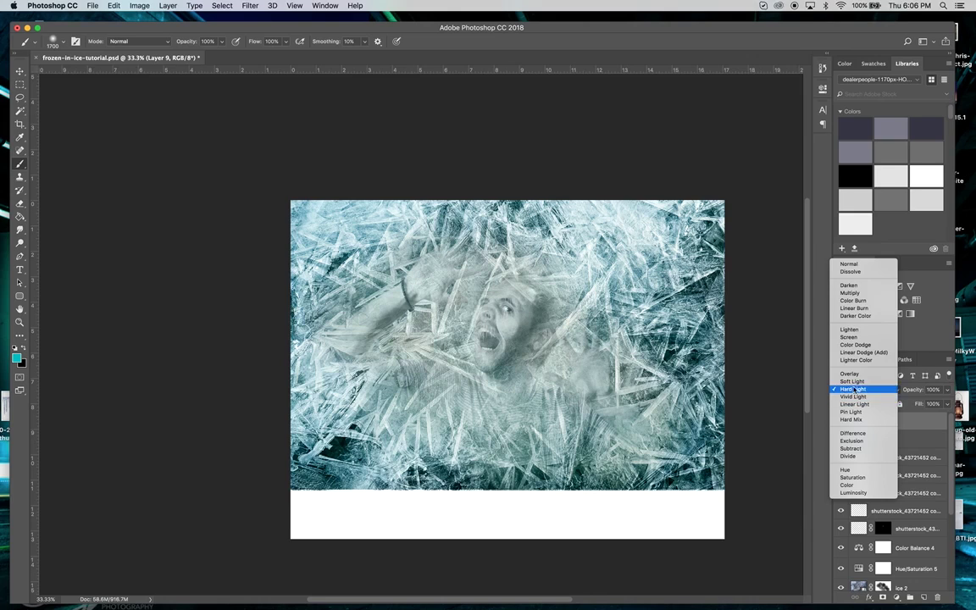
left_click(851, 380)
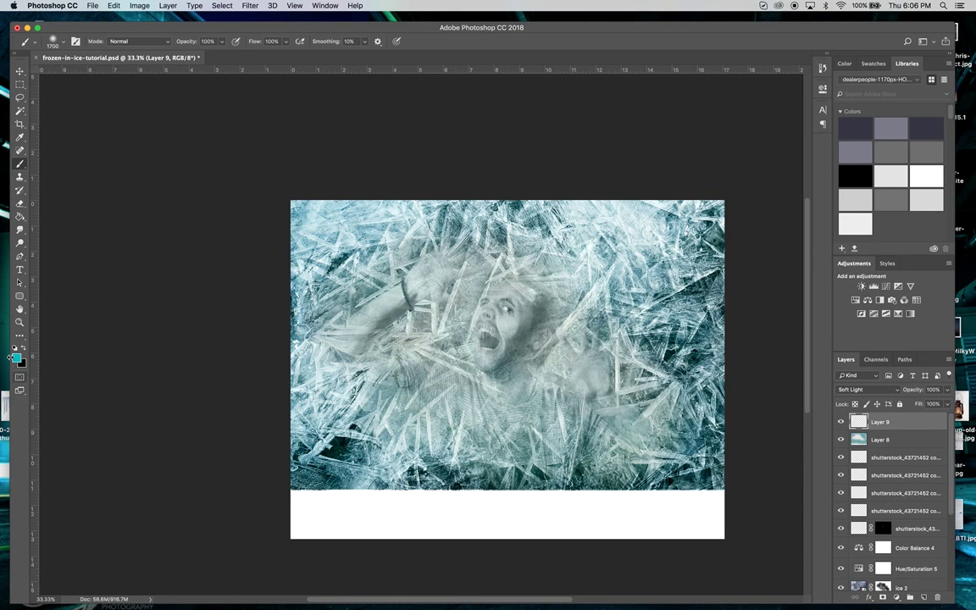
- Set the foreground colour to yellow-green #b9c162 and paint over the ice around the man on the new Soft Light layer
left_click(16, 357)
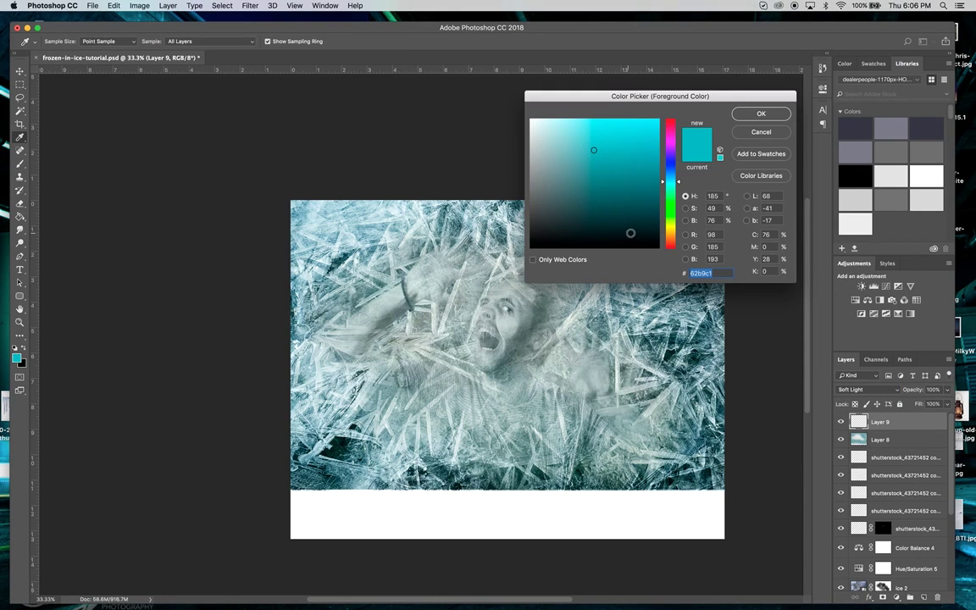
left_click(674, 227)
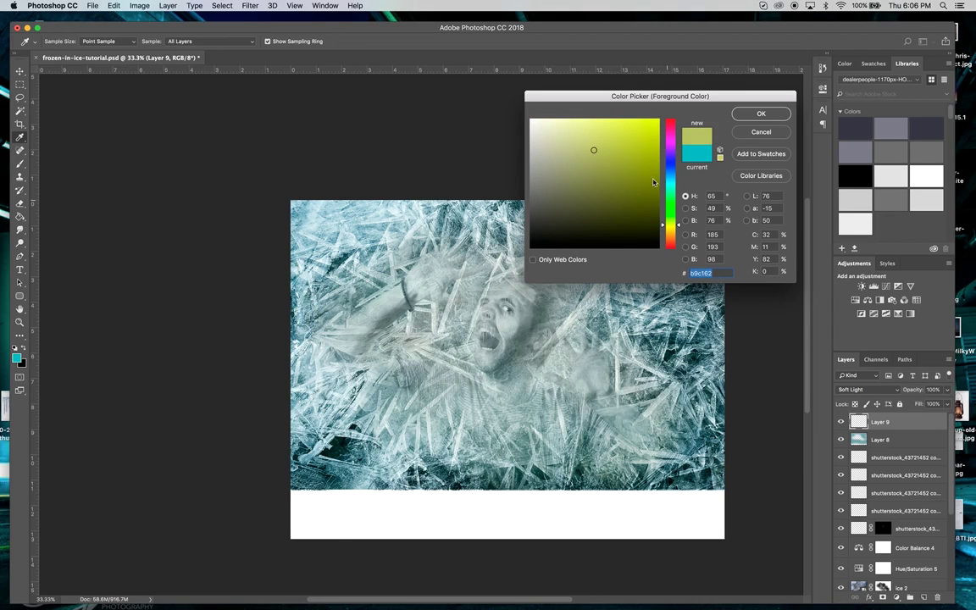
key("Return")
key("b")
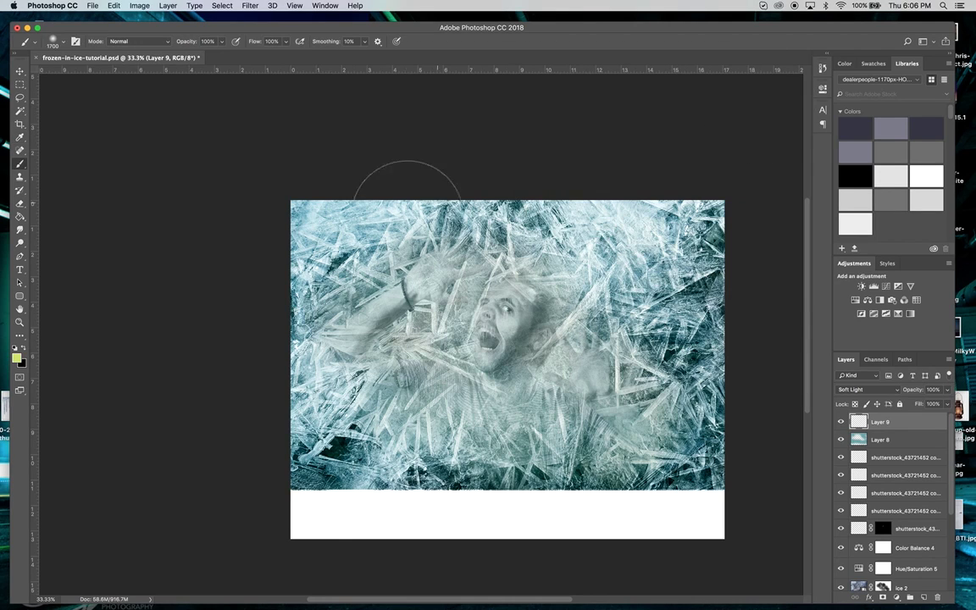
mouse_move(251, 296)
left_mouse_down()
mouse_move(371, 163)
mouse_move(425, 131)
mouse_move(354, 193)
mouse_move(452, 177)
mouse_move(636, 209)
mouse_move(713, 325)
mouse_move(712, 352)
mouse_move(729, 287)
mouse_move(711, 172)
mouse_move(725, 401)
mouse_move(692, 453)
mouse_move(594, 474)
mouse_move(343, 464)
mouse_move(319, 448)
mouse_move(272, 384)
left_mouse_up()
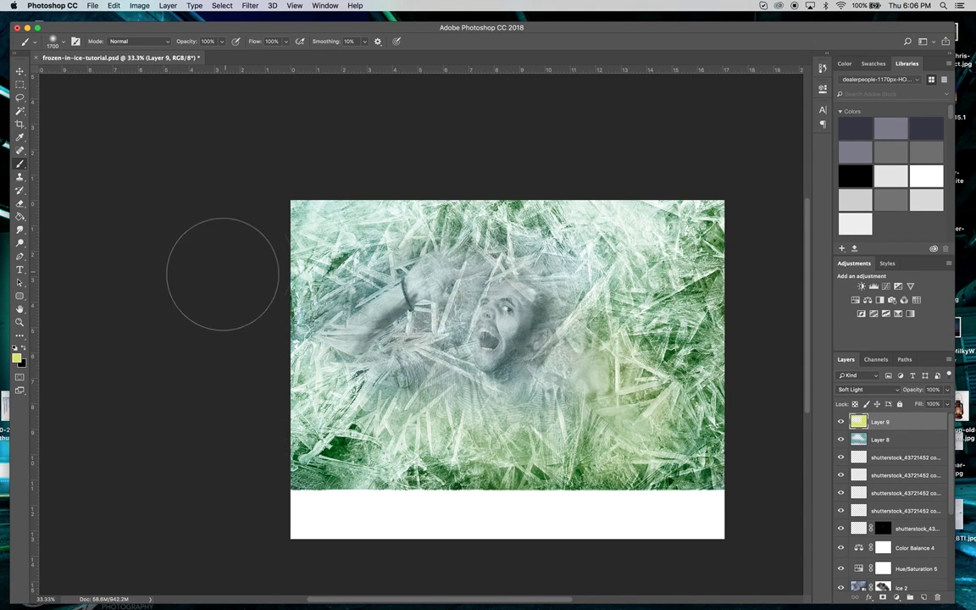
- Shift the yellow-green tint layer's hue by +77 with a Hue/Saturation adjustment and lower the layer's opacity to 45%
left_click(20, 72)
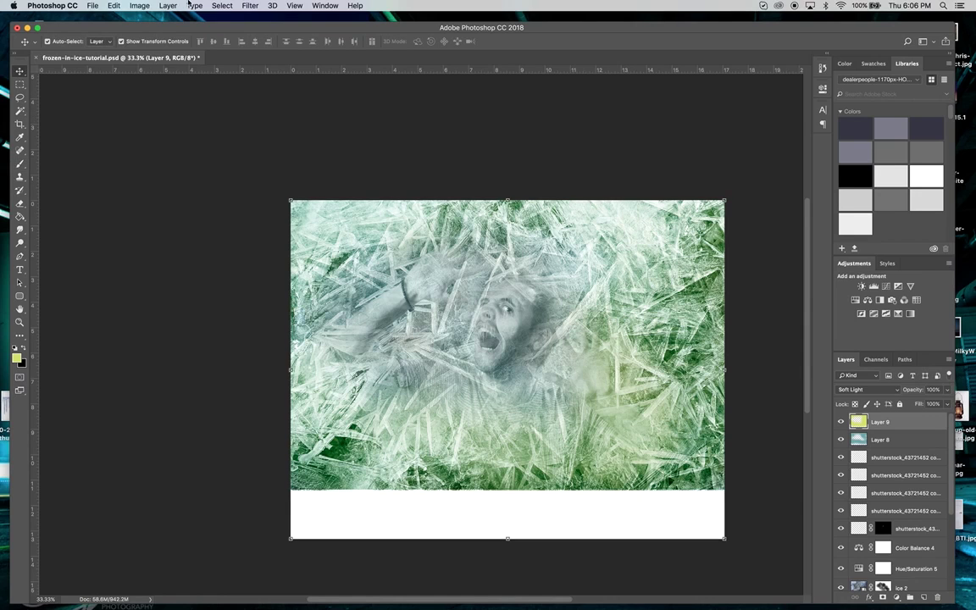
left_click(149, 7)
mouse_move(164, 33)
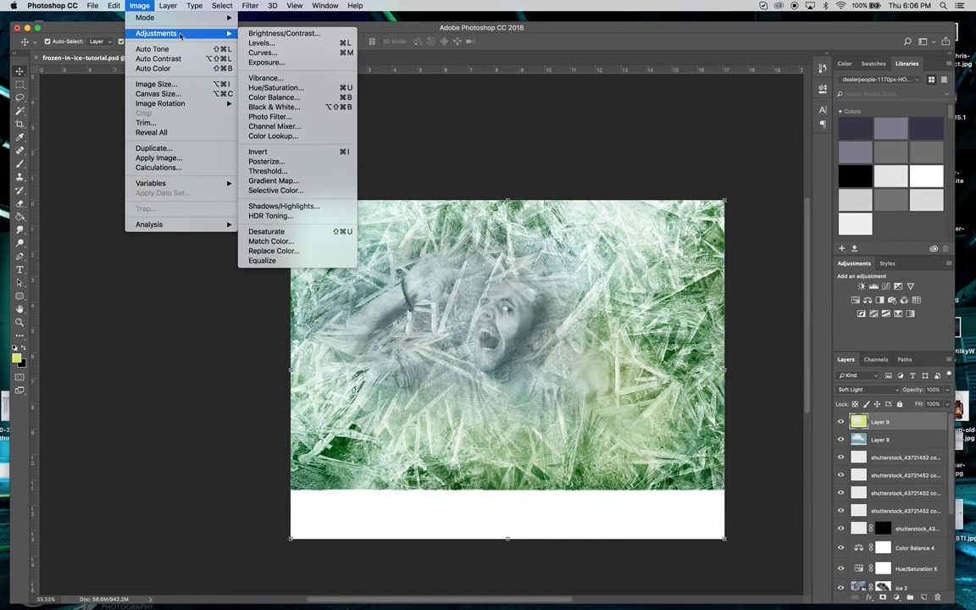
left_click(288, 88)
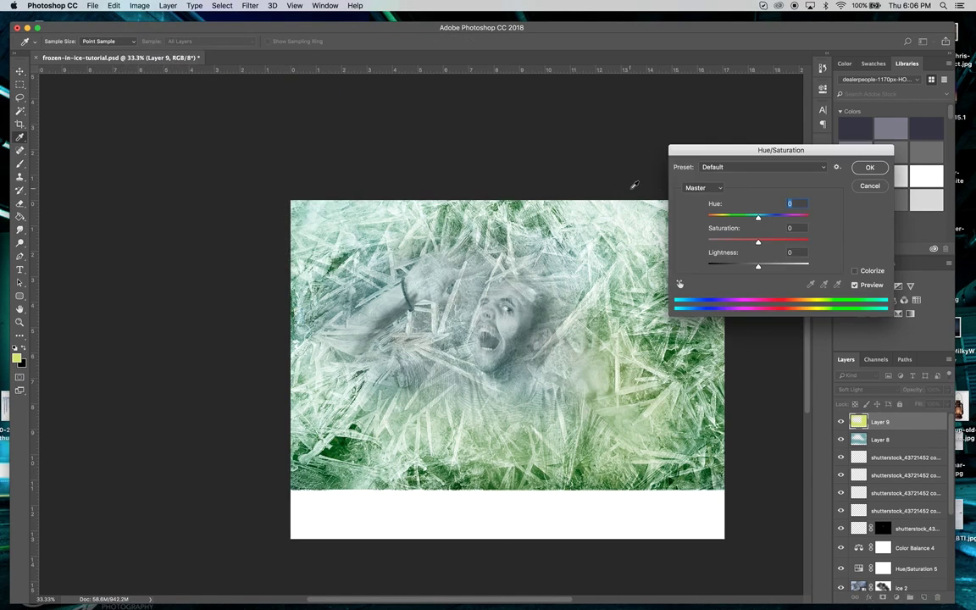
left_click_drag(759, 218, 788, 225)
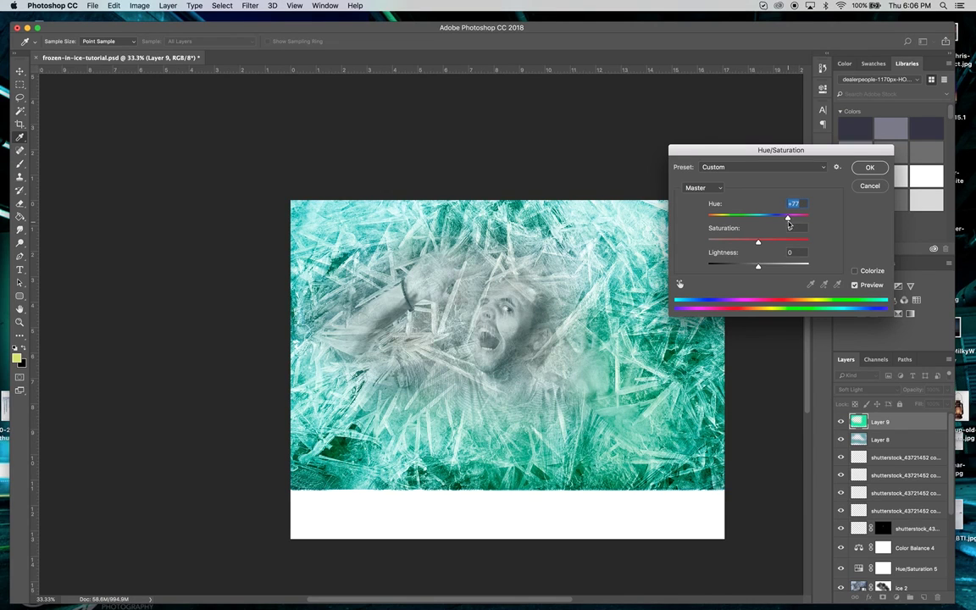
left_click(871, 168)
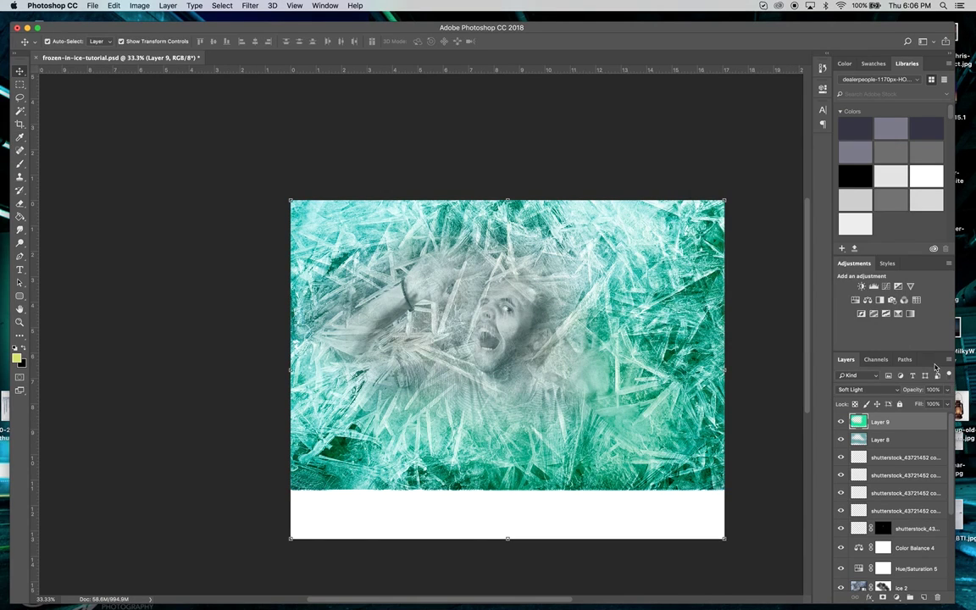
left_click(948, 392)
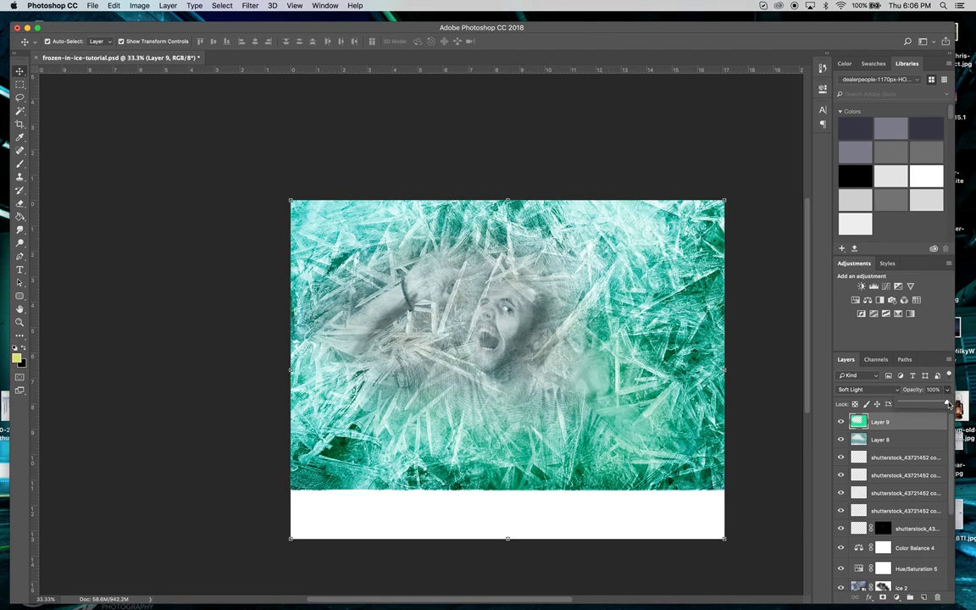
left_click_drag(948, 405, 912, 405)
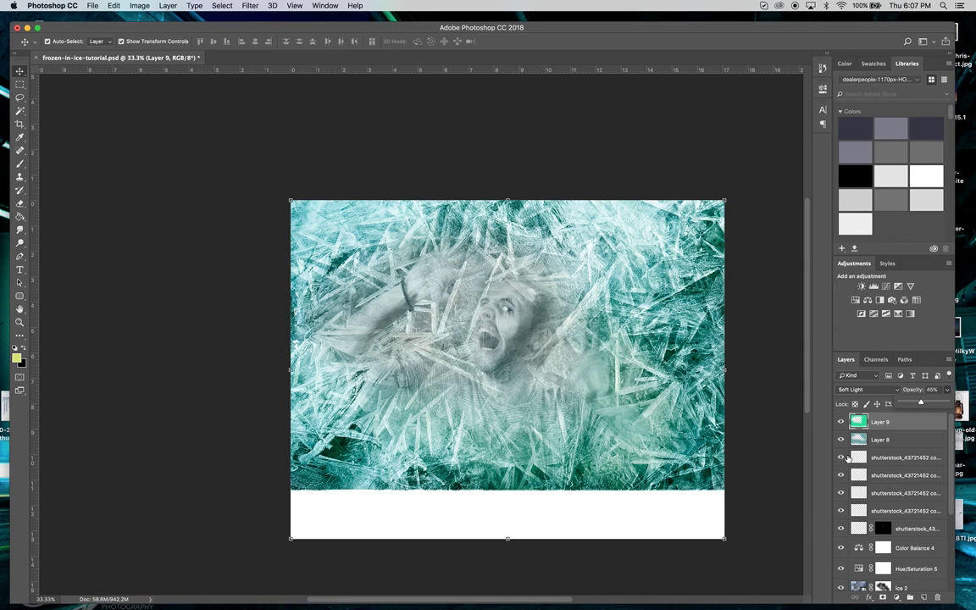
- Move Group 3 from just above the Background to the top of the layer stack
scroll(896, 473, "down", 8)
scroll(896, 472, "up", 8)
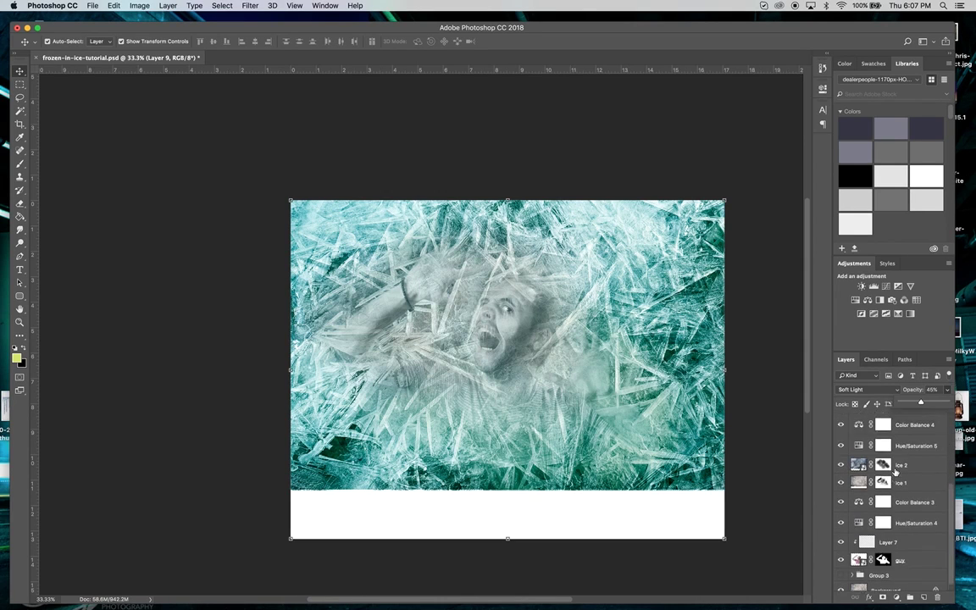
scroll(896, 470, "down", 7)
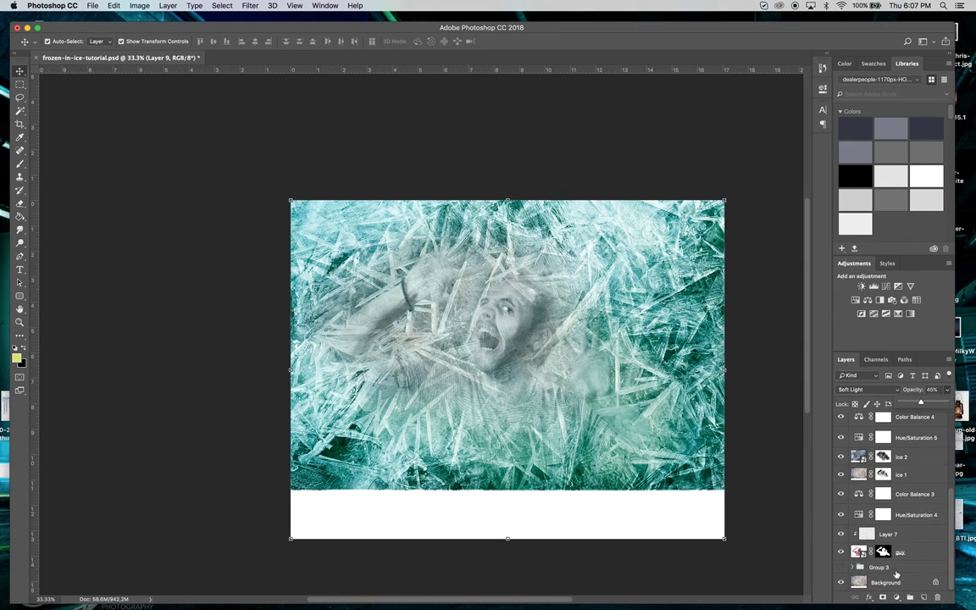
left_click(897, 567)
left_click_drag(898, 570, 877, 418)
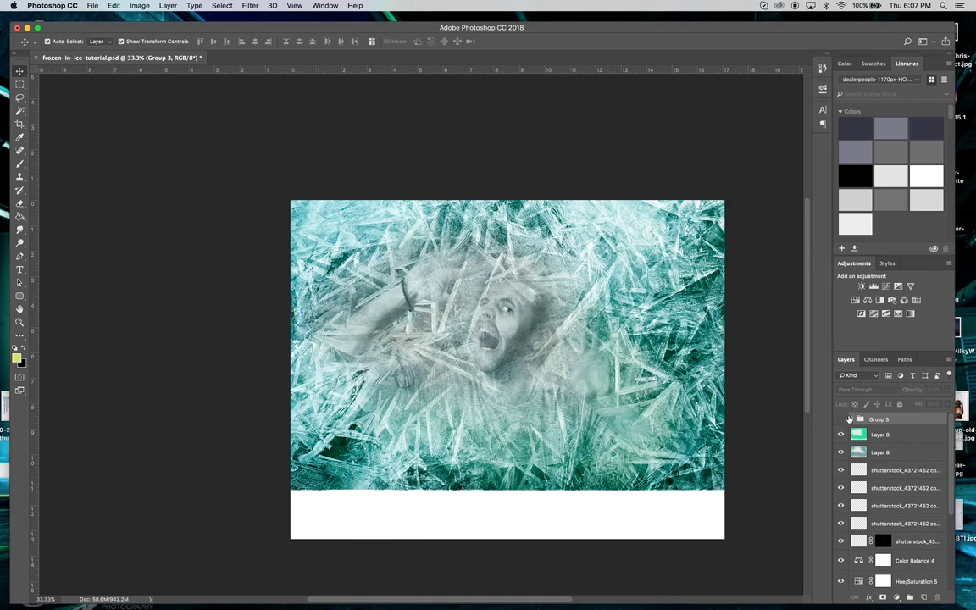
- Look through the layers inside Group 3, then briefly show and hide the group to compare the reference ad with the composite
left_click(853, 419)
scroll(873, 500, "down", 10)
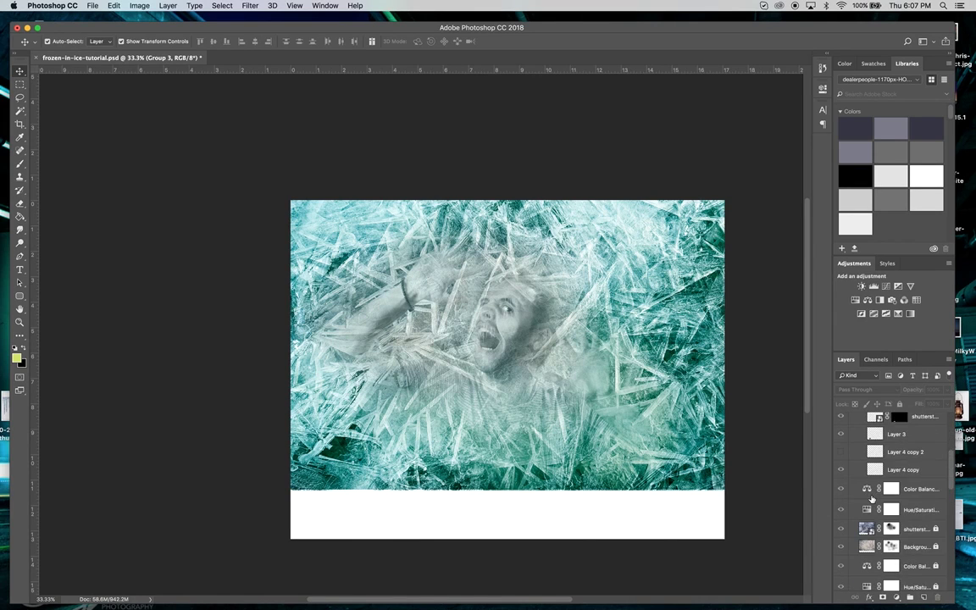
scroll(873, 500, "down", 5)
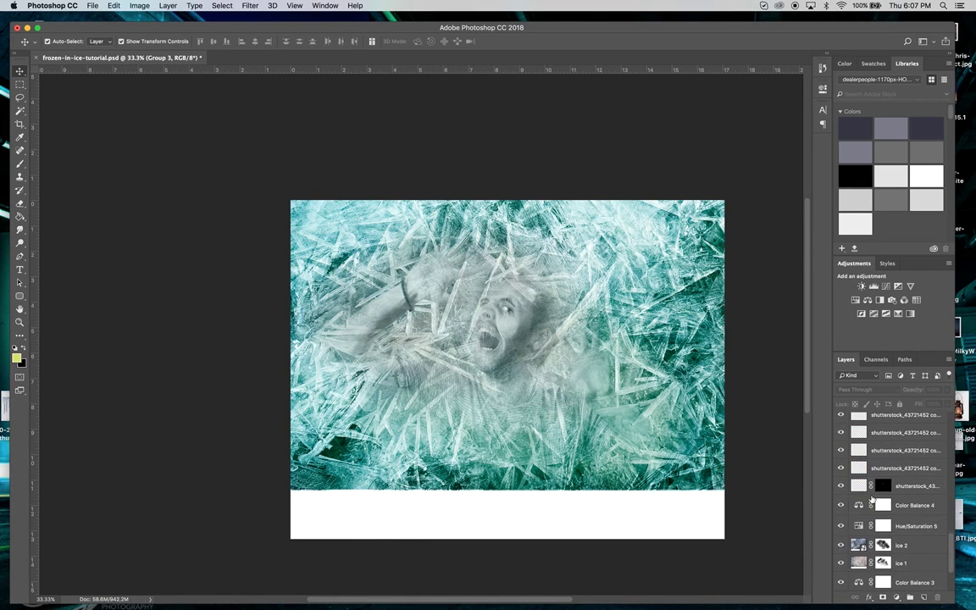
scroll(873, 500, "up", 15)
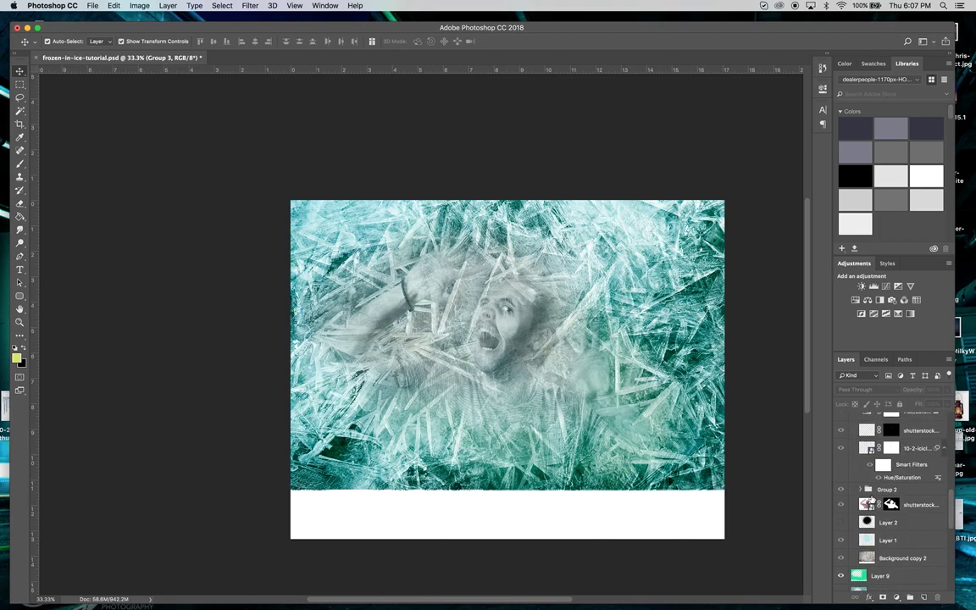
left_click(854, 421)
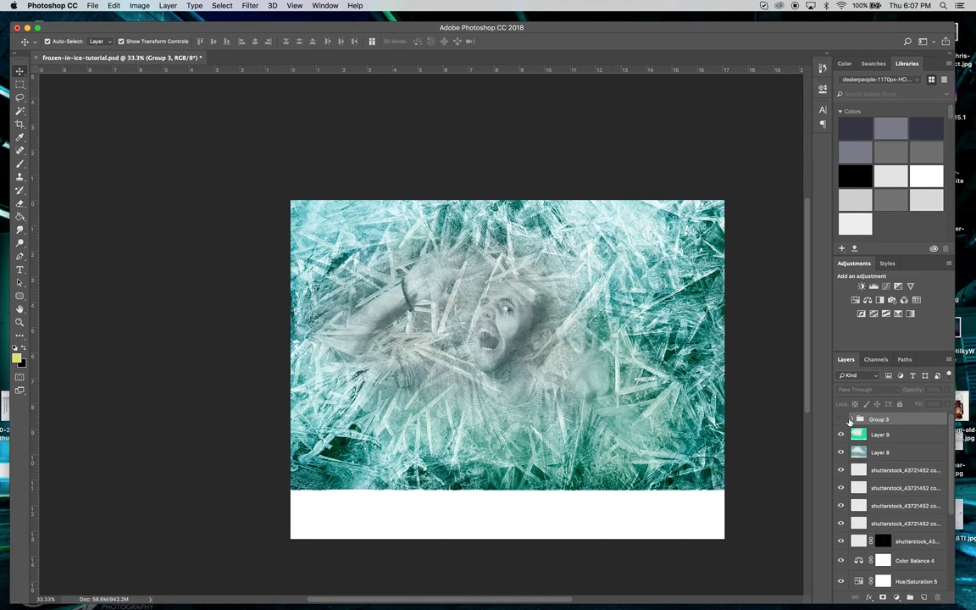
left_click(842, 420)
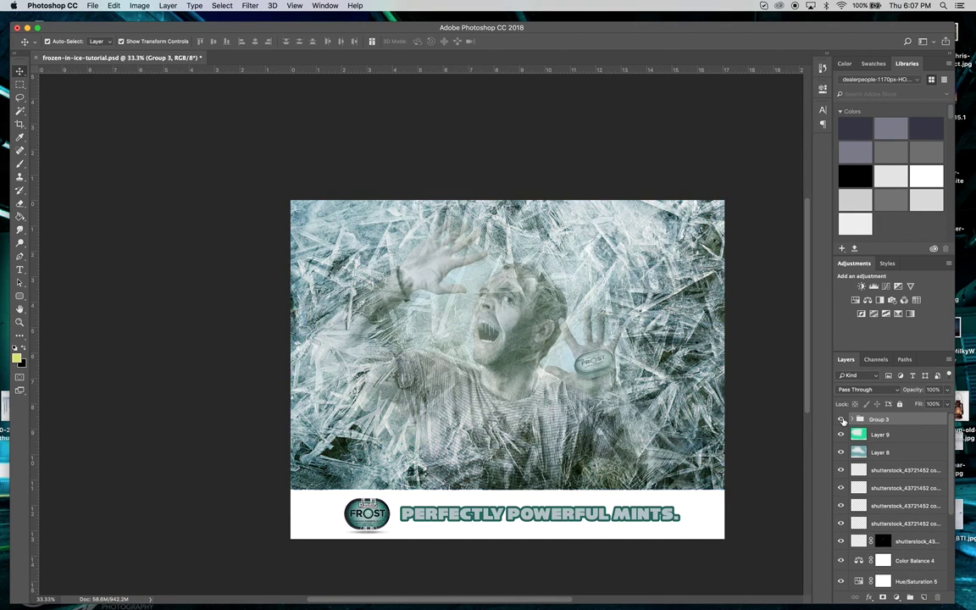
left_click(843, 420)
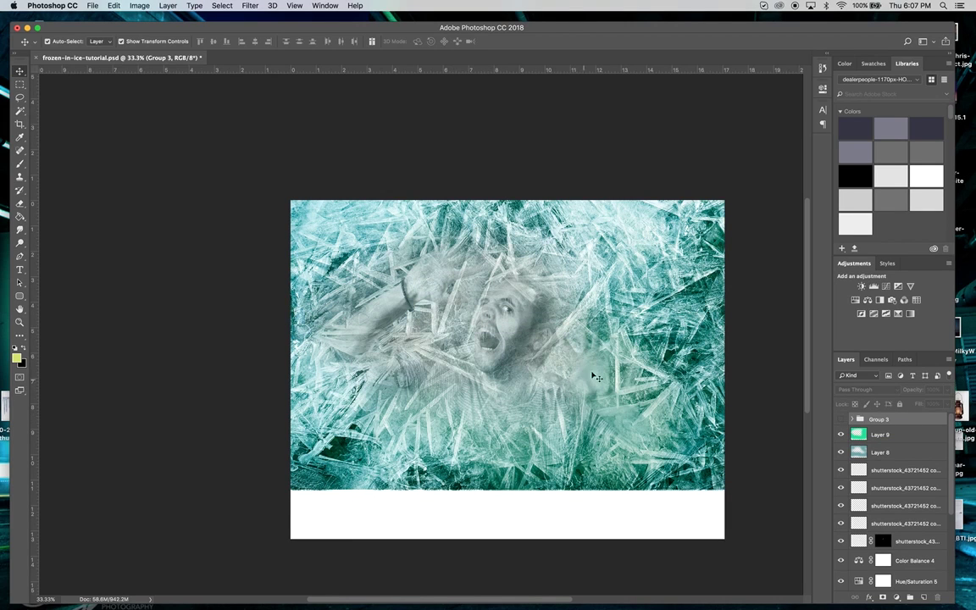
- Switch to Chrome and search Google in a new tab for "ice breakers frost wintercool"
mouse_move(422, 587)
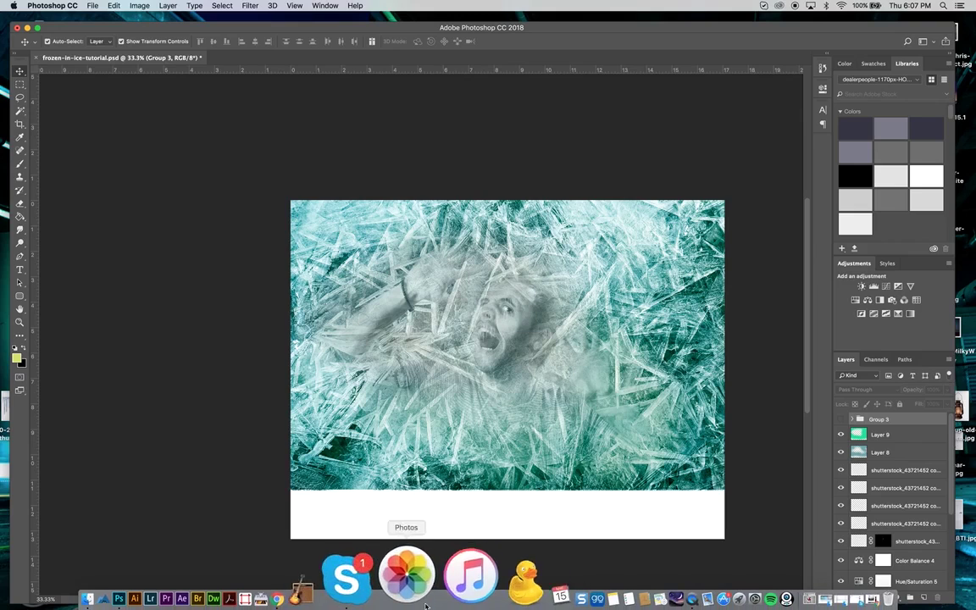
left_click(361, 578)
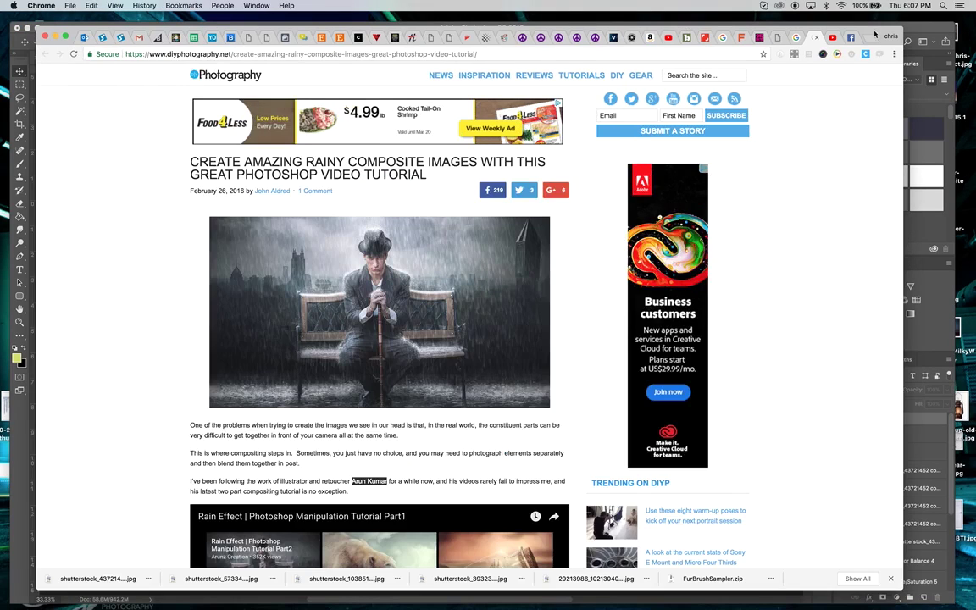
left_click(870, 41)
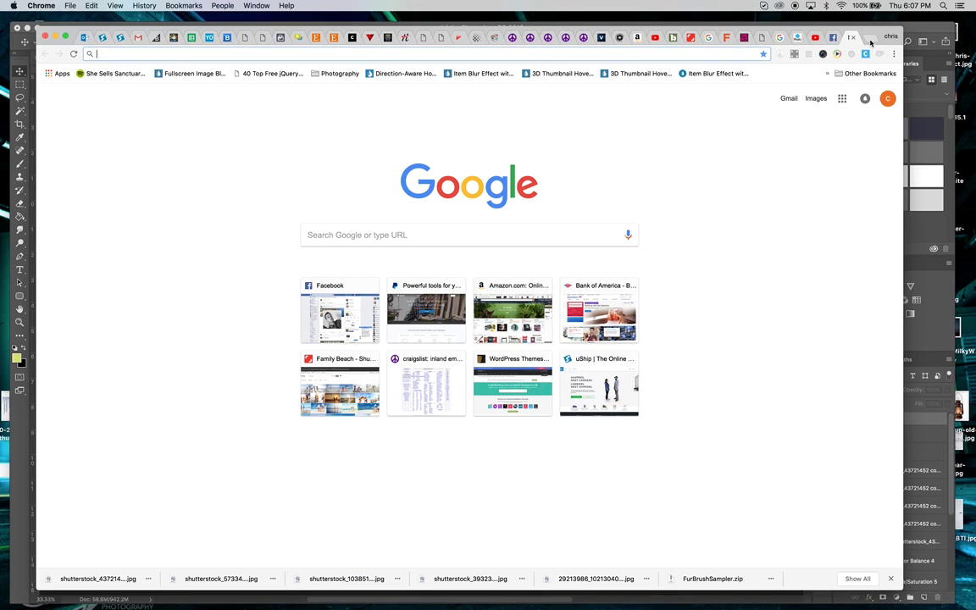
type("ice ")
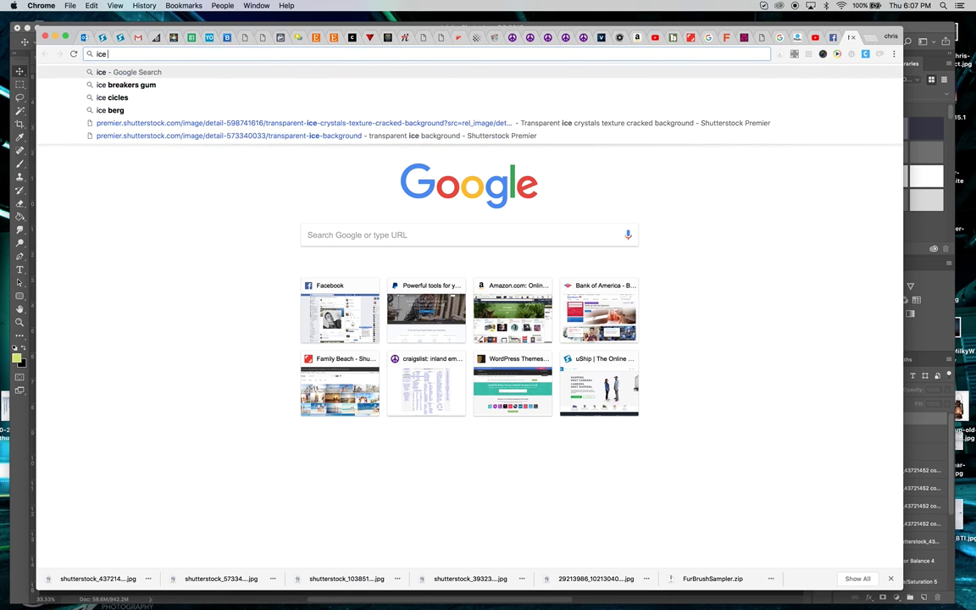
type("breakers frost")
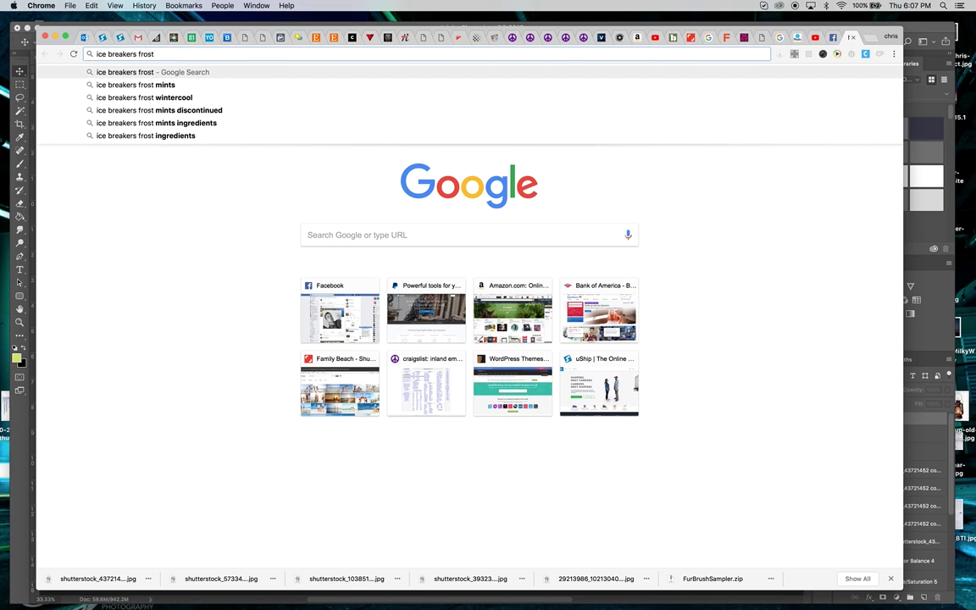
type("wintercool")
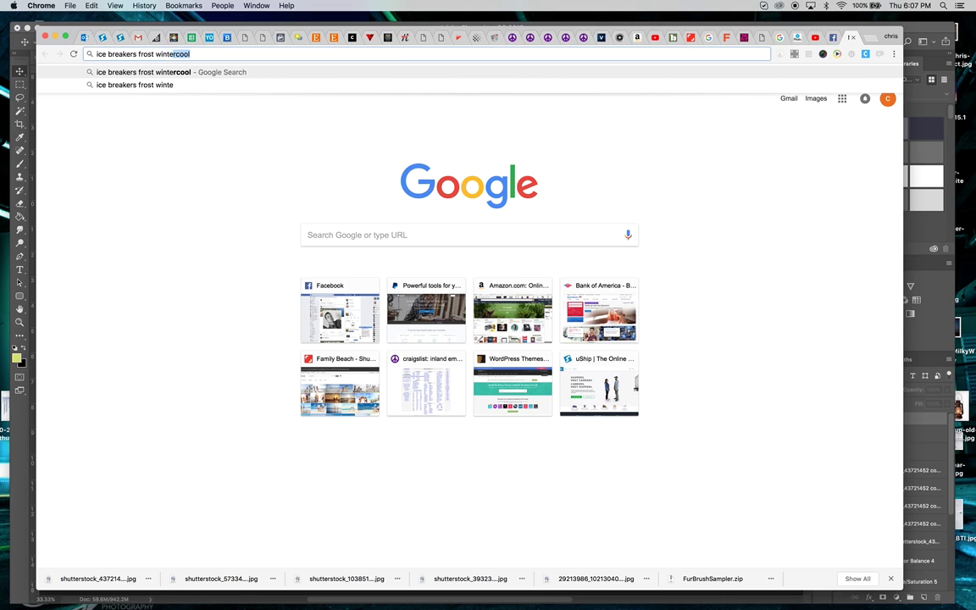
key("Return")
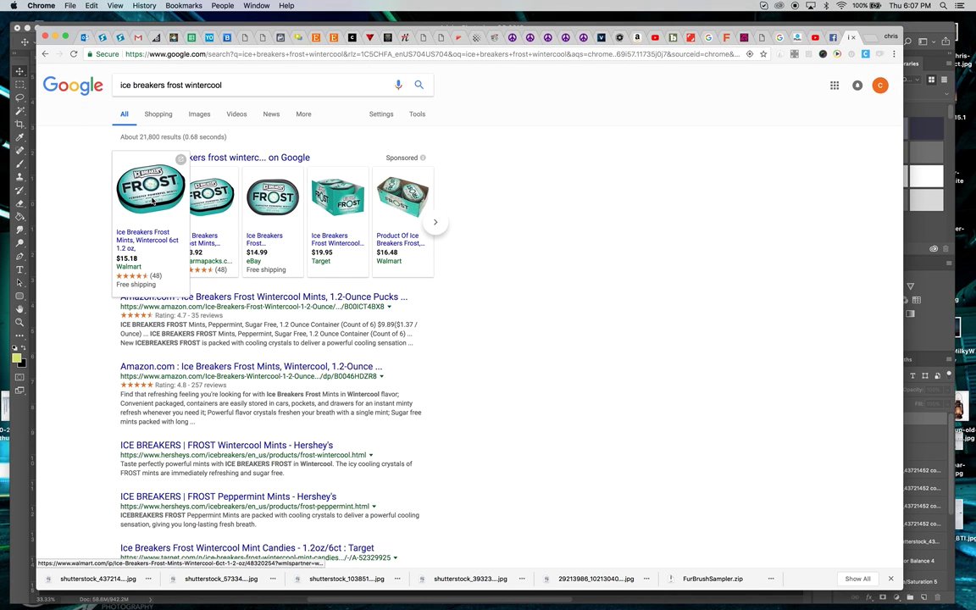
- Bring the Ice Breakers Frost tin image from its Walmart product page into the Photoshop composite, accepting the colour profile conversion
left_click(153, 201)
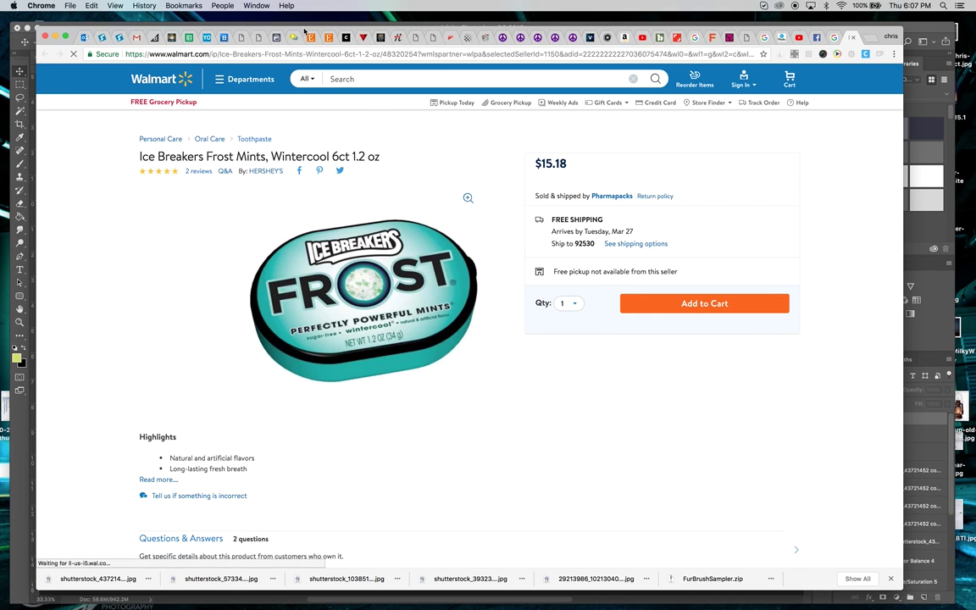
left_click_drag(310, 34, 589, 50)
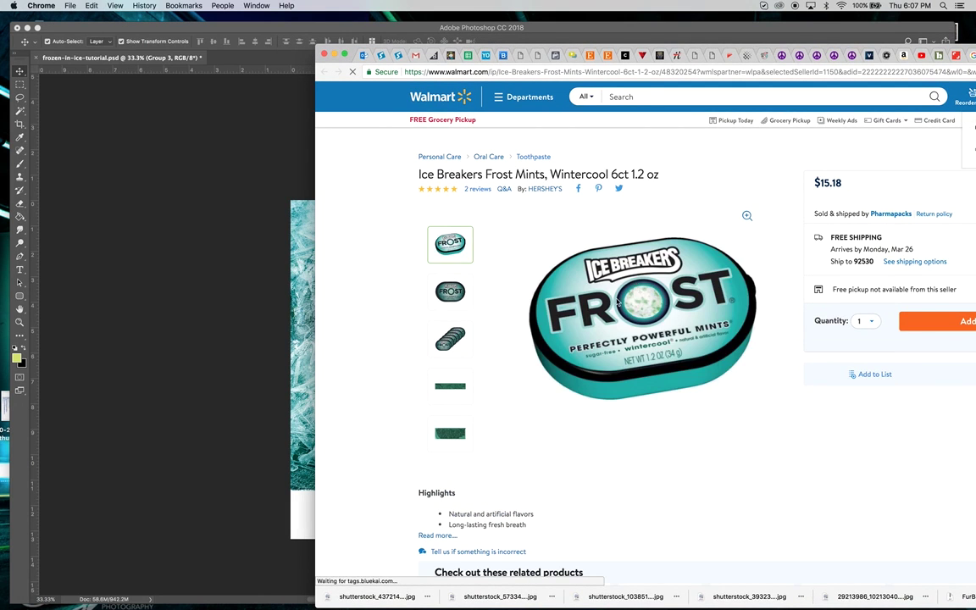
left_click_drag(495, 274, 242, 272)
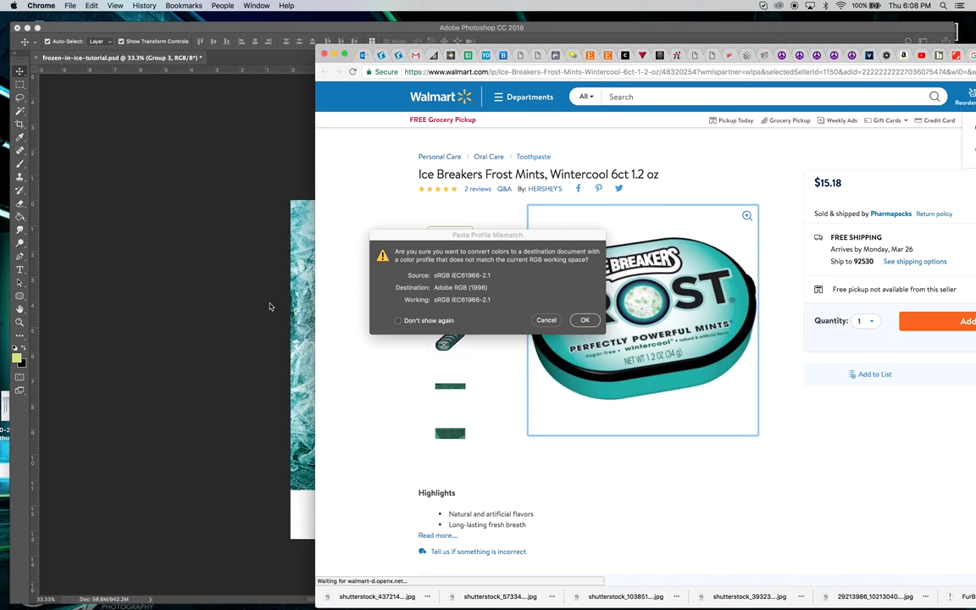
left_click(585, 321)
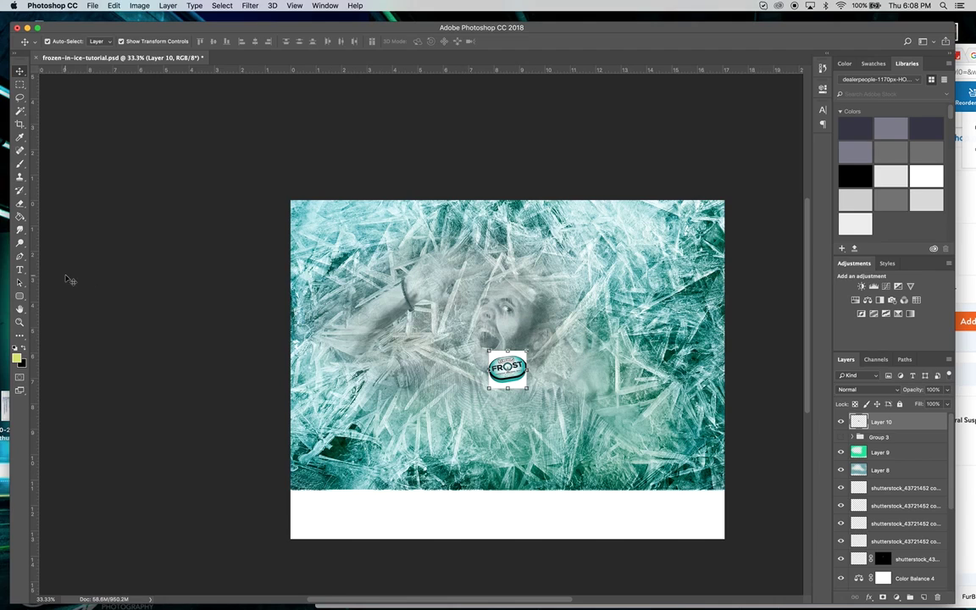
- Select the mint tin as the subject, contract the selection by 1 pixel, and mask Layer 10 to it
left_click(222, 6)
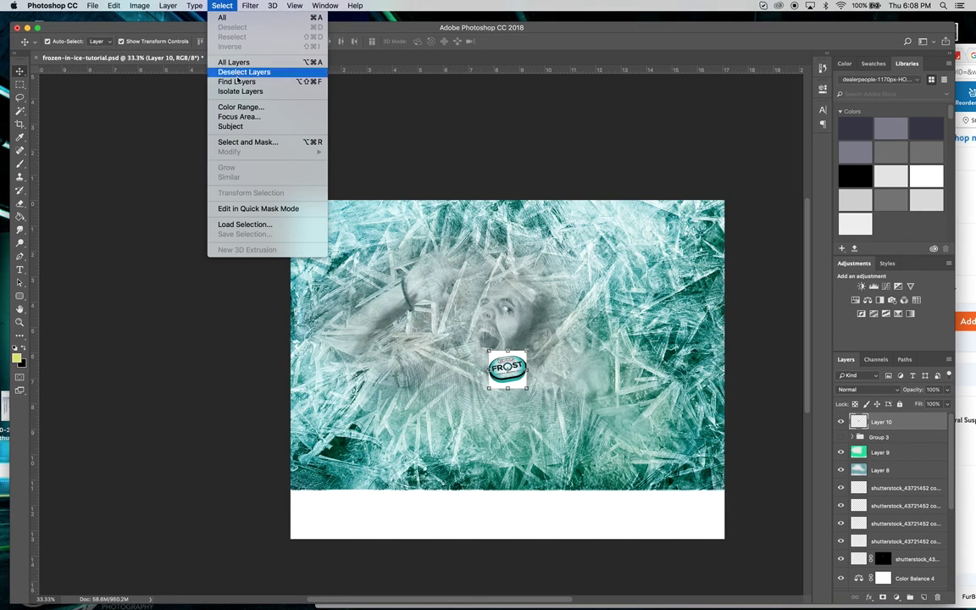
left_click(245, 127)
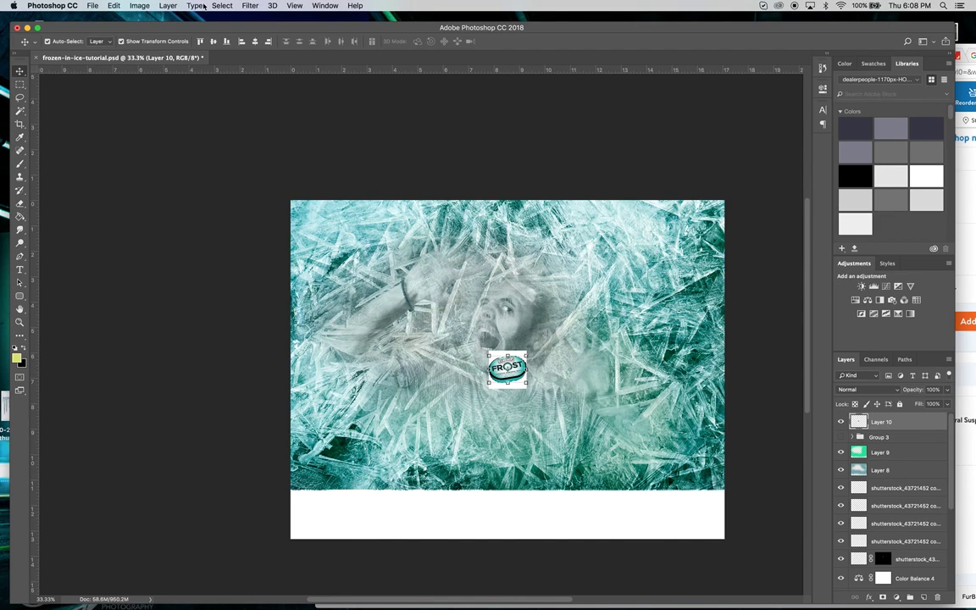
left_click(223, 6)
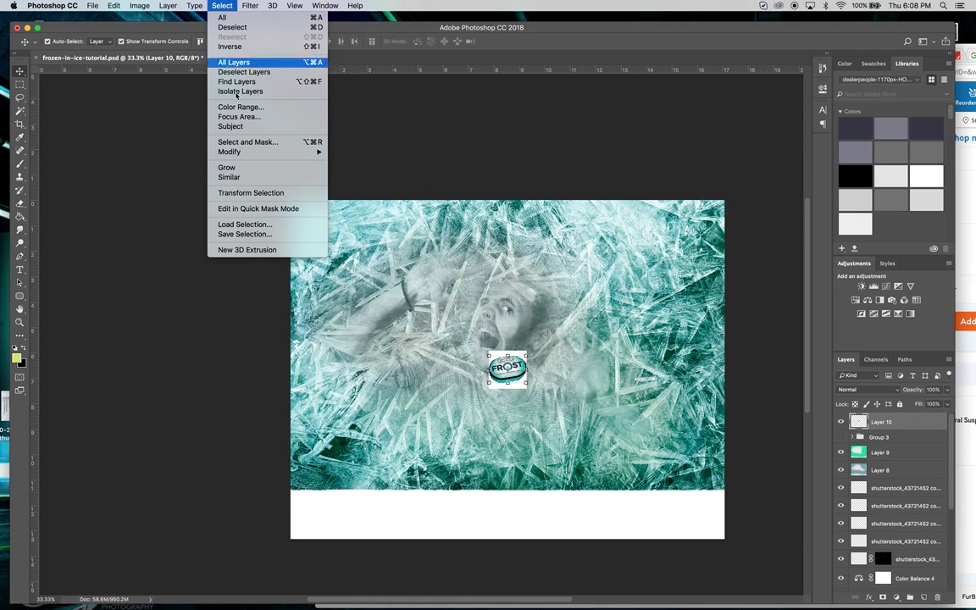
mouse_move(240, 156)
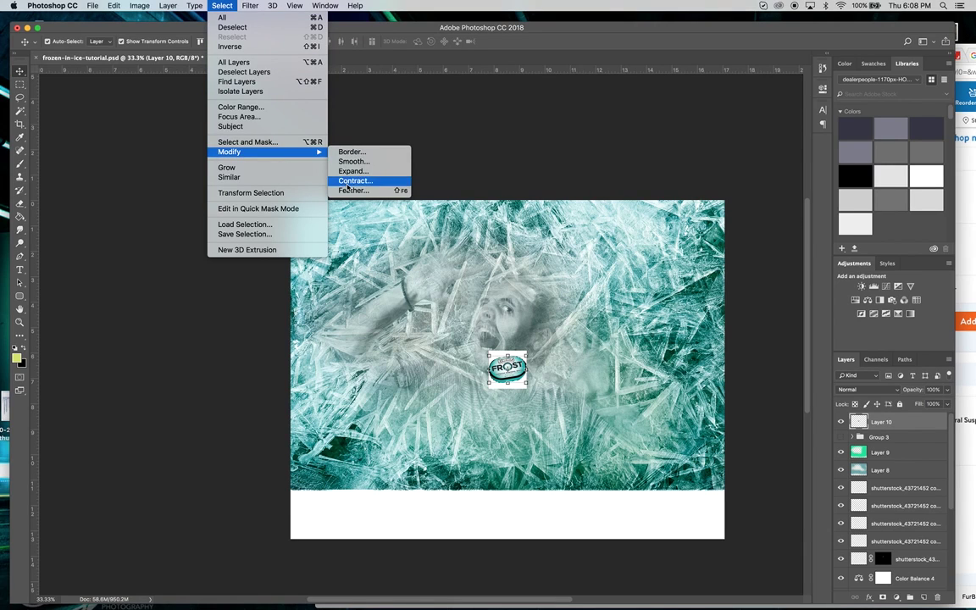
left_click(355, 181)
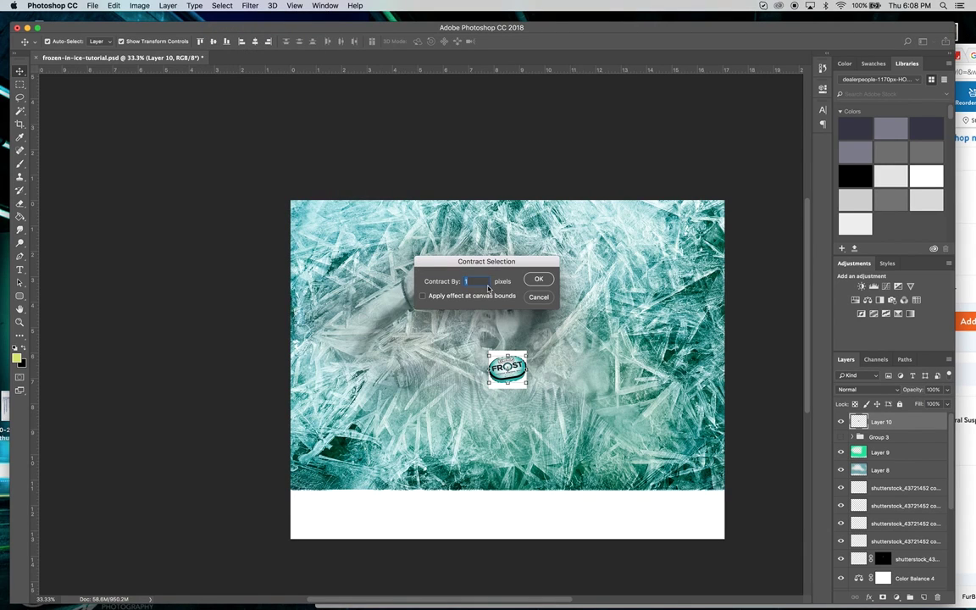
left_click(539, 280)
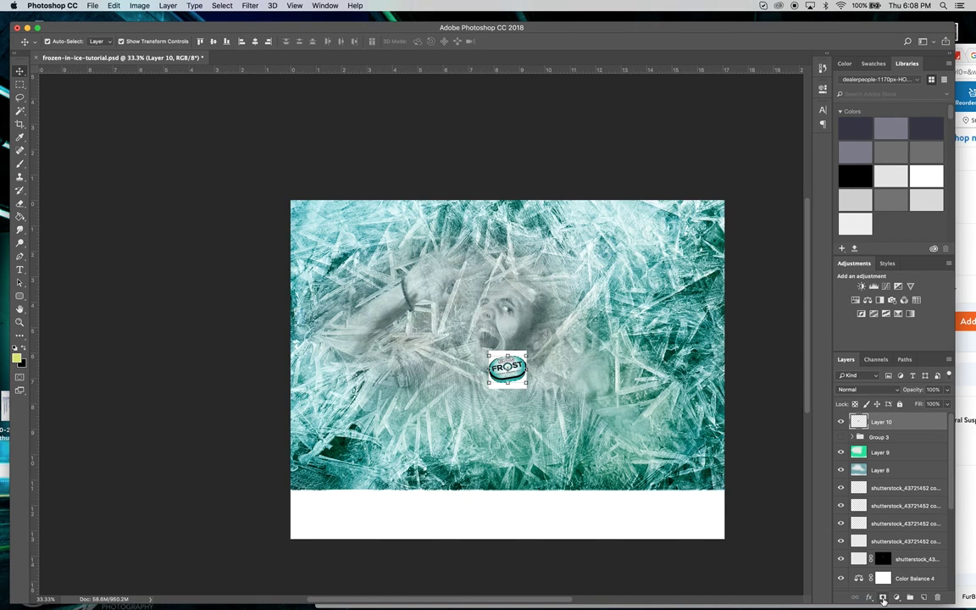
left_click(883, 598)
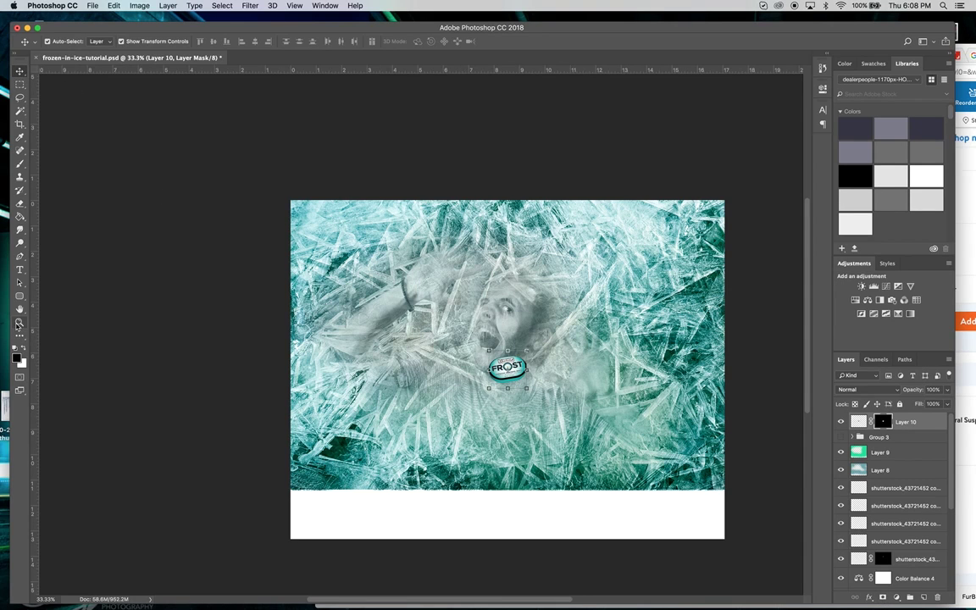
- Move the Frost tin from below the man's mouth to the ice beside his neck and shoulder
key("z")
left_click(502, 366)
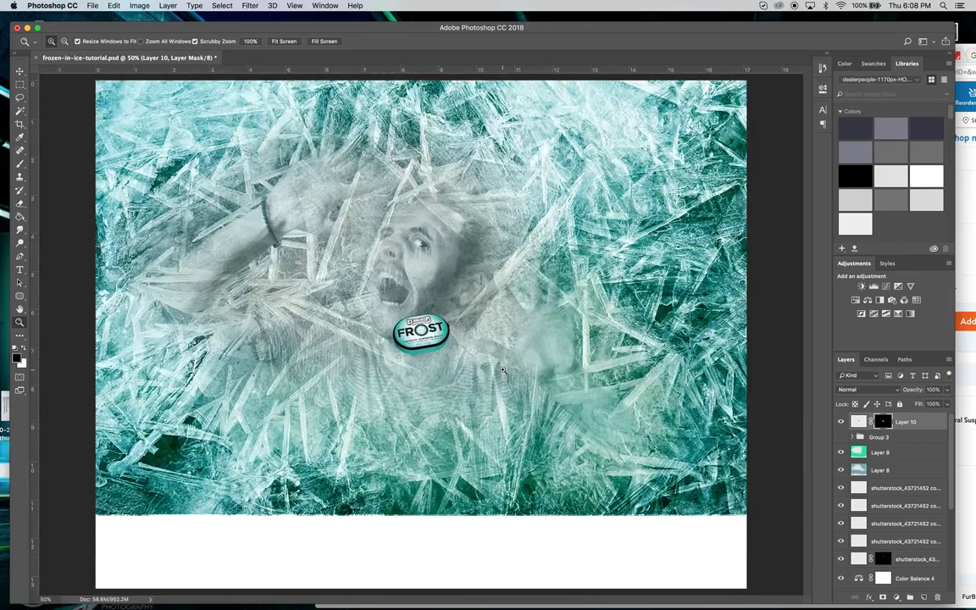
left_click(19, 71)
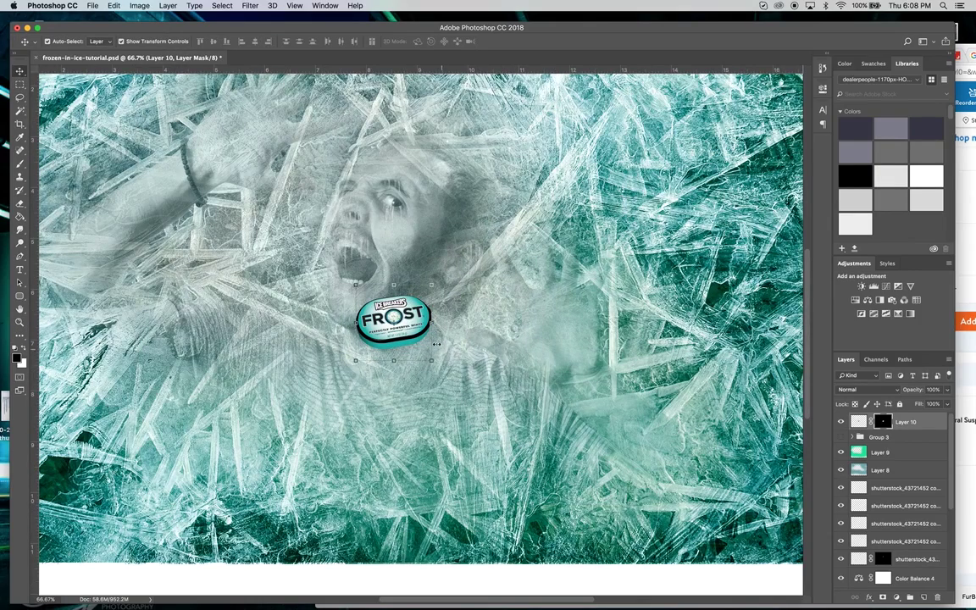
left_click_drag(410, 327, 588, 322)
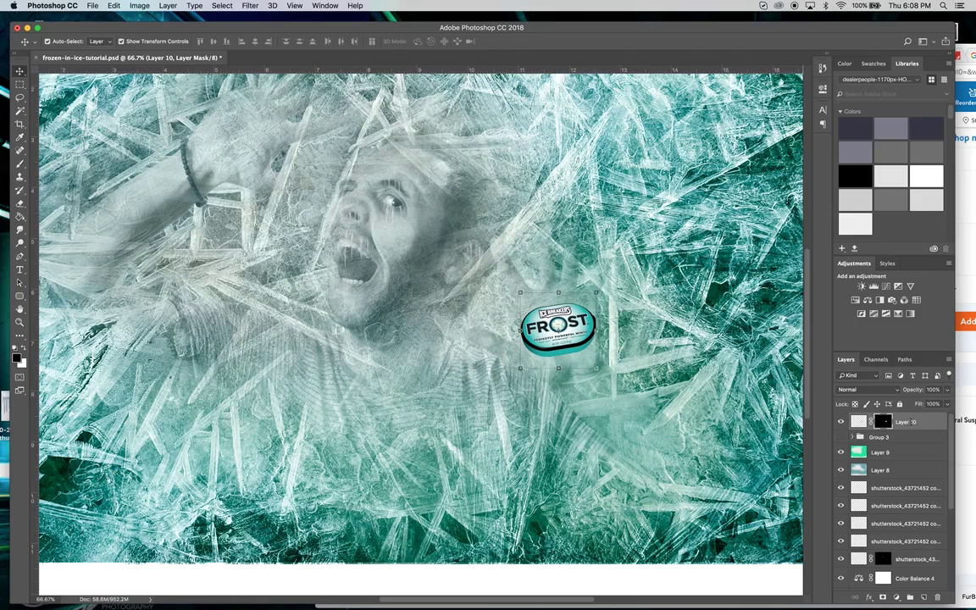
- Rename the tin's layer, Layer 10, as mints
double_click(905, 422)
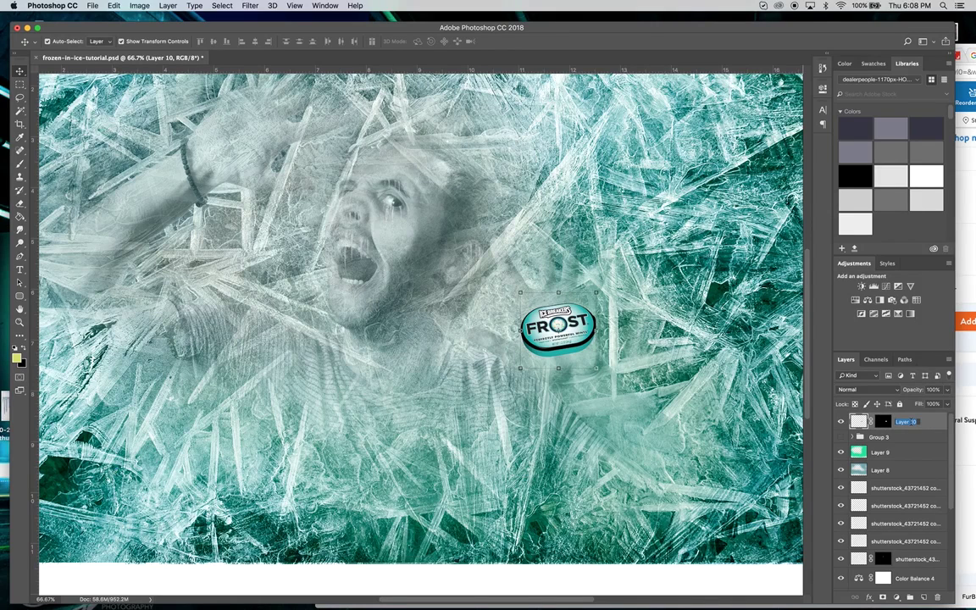
type("mints")
key("Return")
- Try to move the mints layer further down the layer stack
left_click_drag(920, 423, 216, 420)
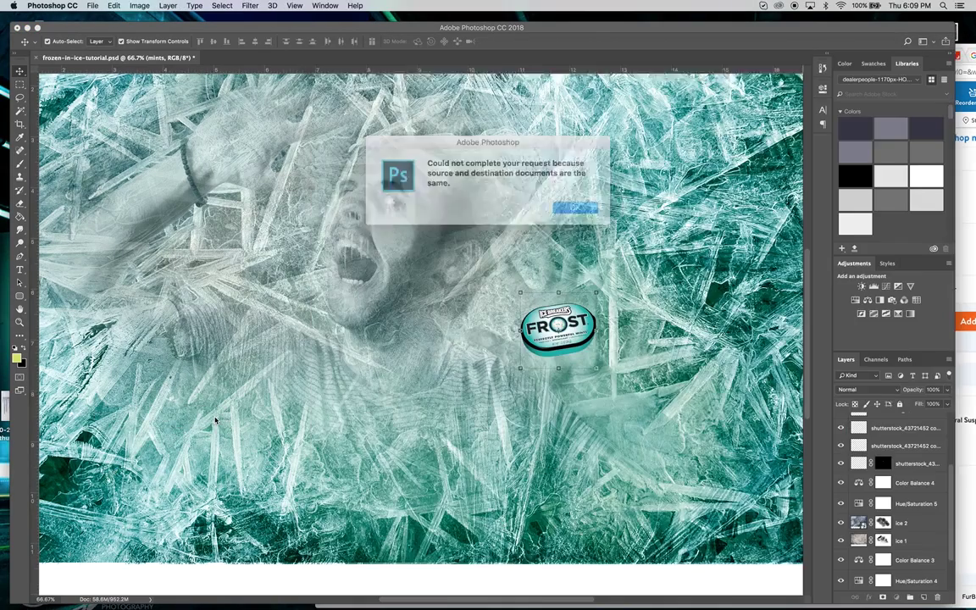
key("Return")
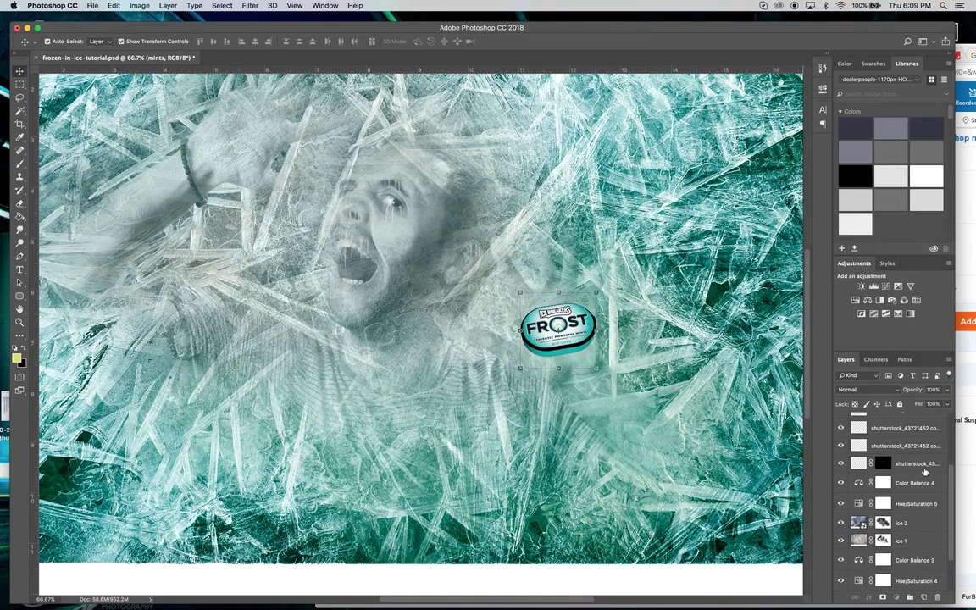
scroll(925, 471, "up", 5)
left_click_drag(912, 426, 212, 475)
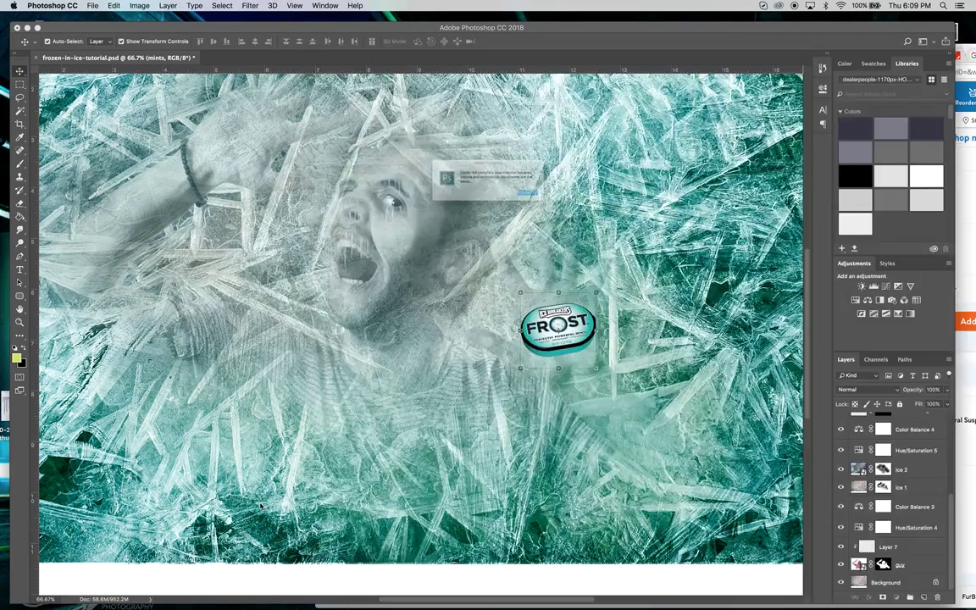
key("Return")
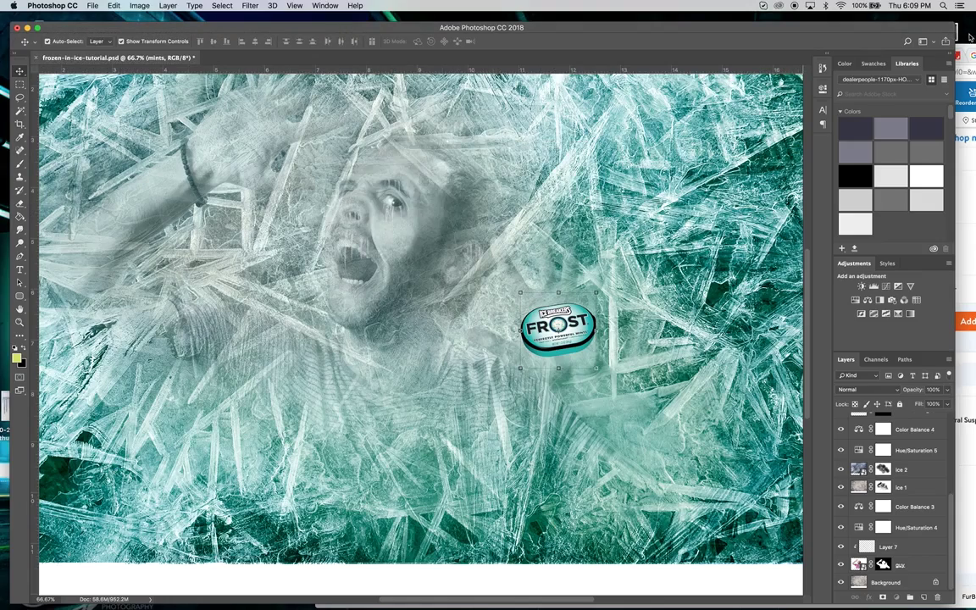
- Minimise the Chrome window and move the mints layer down between Layer 7 and the guy layer
left_click(968, 51)
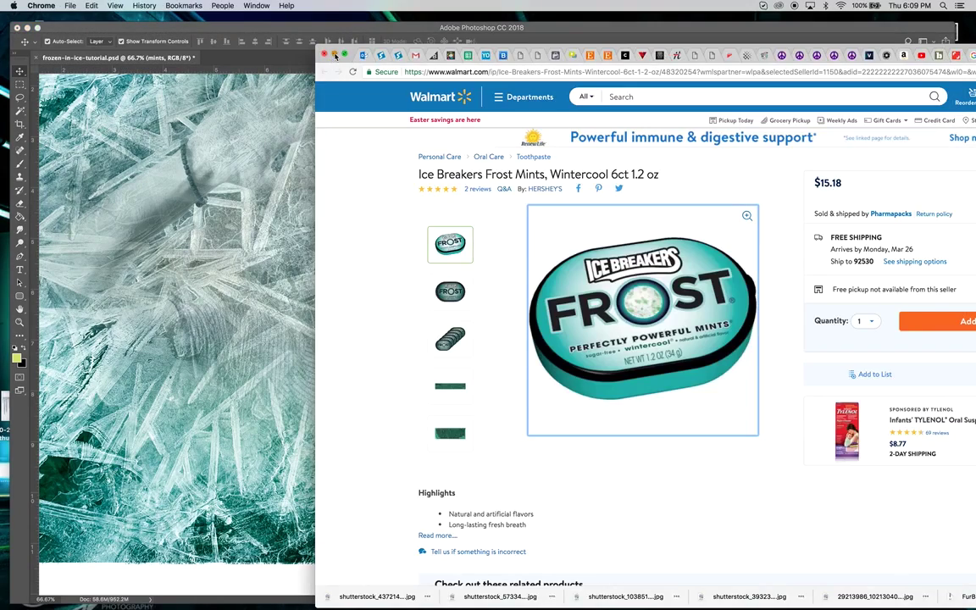
left_click(334, 54)
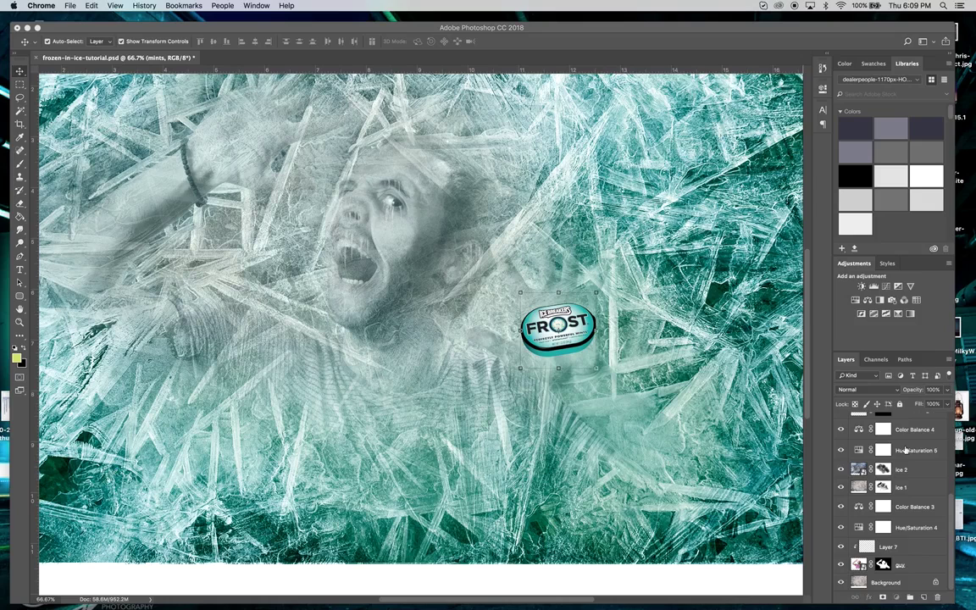
scroll(905, 450, "up", 5)
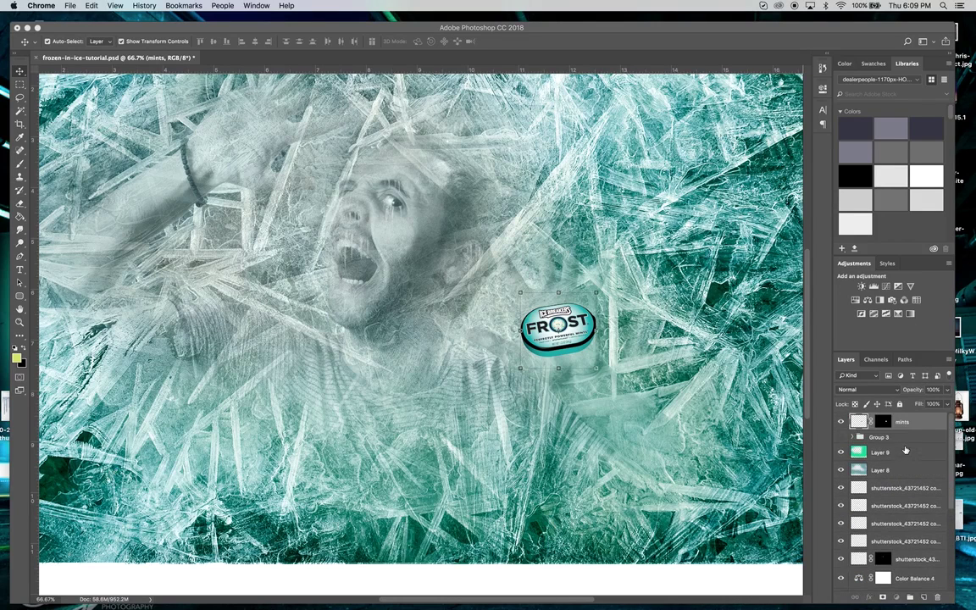
left_click_drag(905, 450, 905, 558)
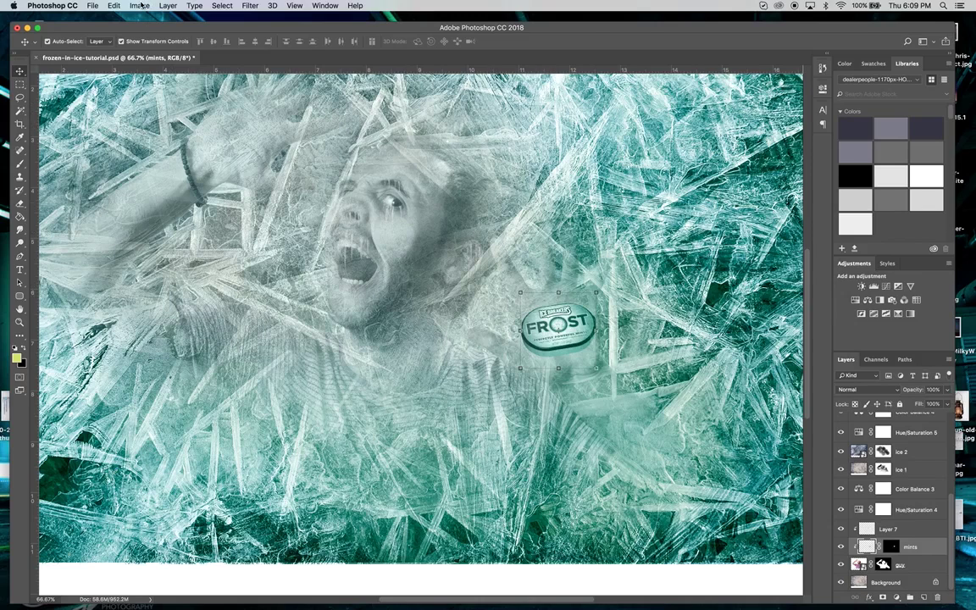
left_click(141, 6)
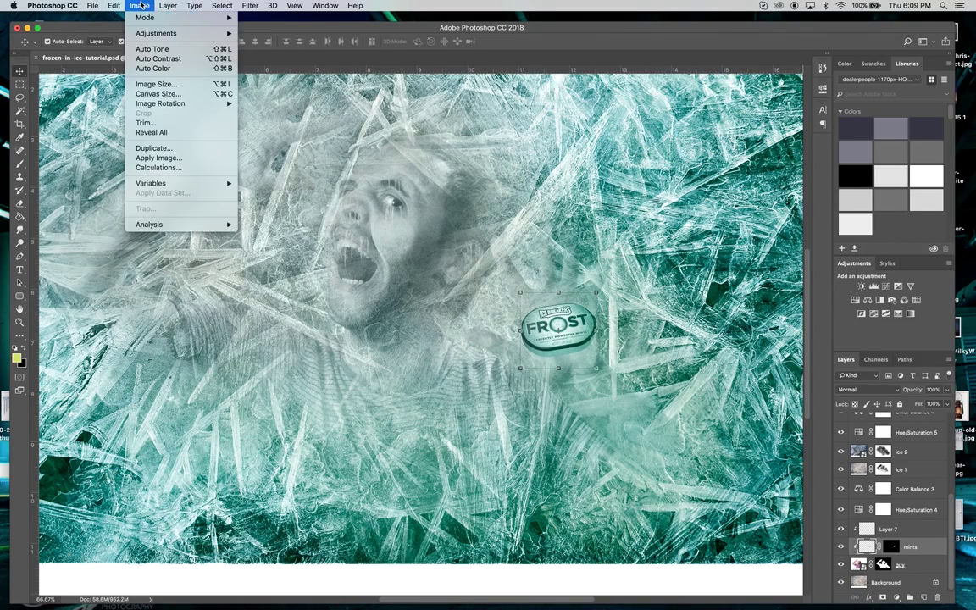
mouse_move(152, 33)
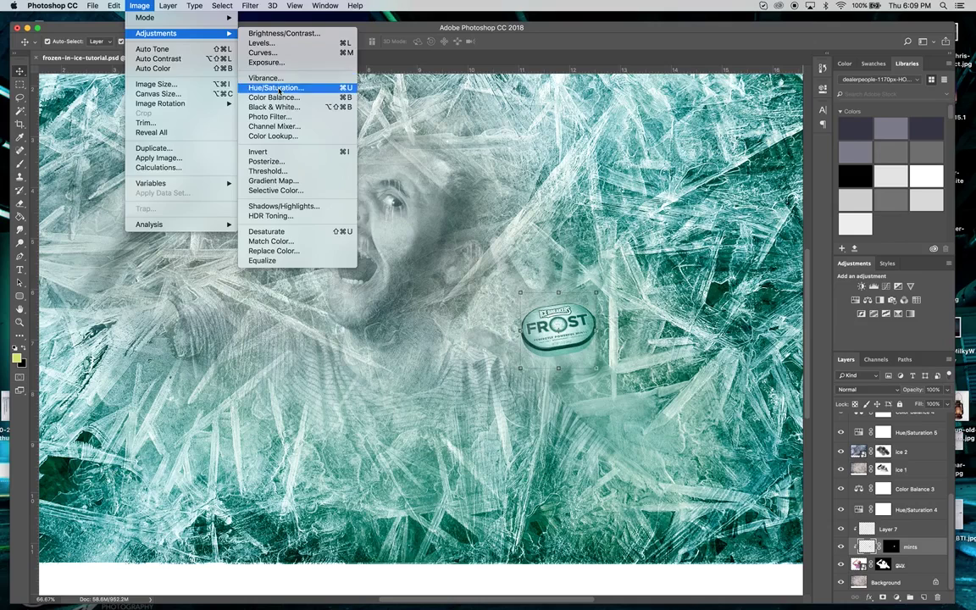
left_click(284, 89)
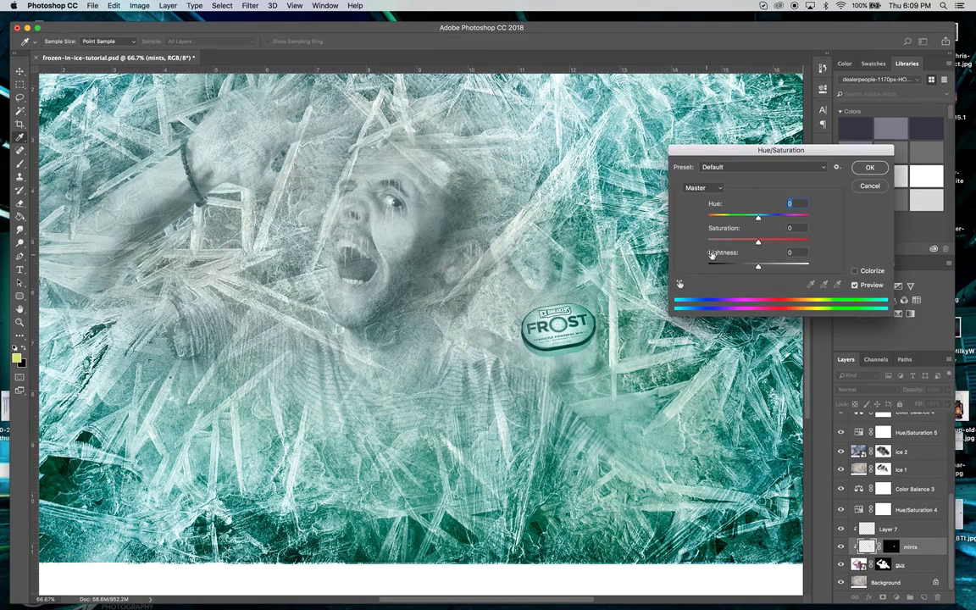
mouse_move(759, 244)
left_mouse_down()
mouse_move(689, 244)
mouse_move(740, 244)
left_mouse_up()
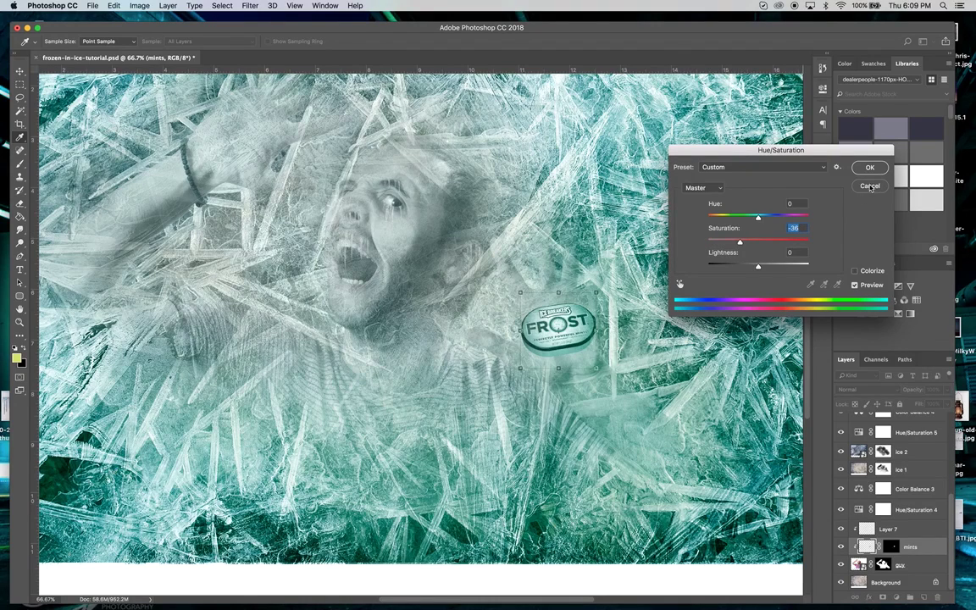
left_click(870, 187)
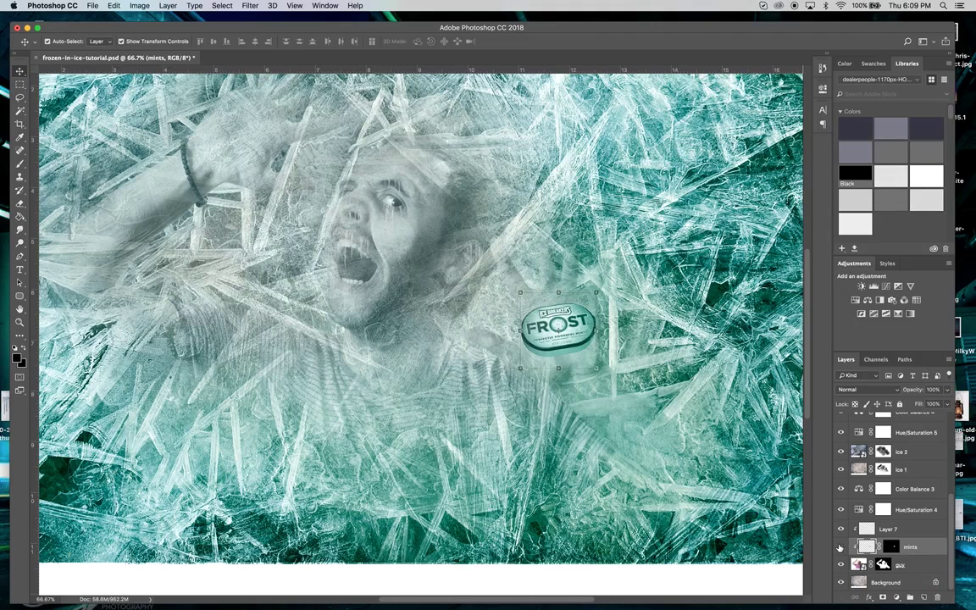
- Check the mints layer by toggling its visibility, then place it above Layer 7 and release its clipping mask
left_click(840, 547)
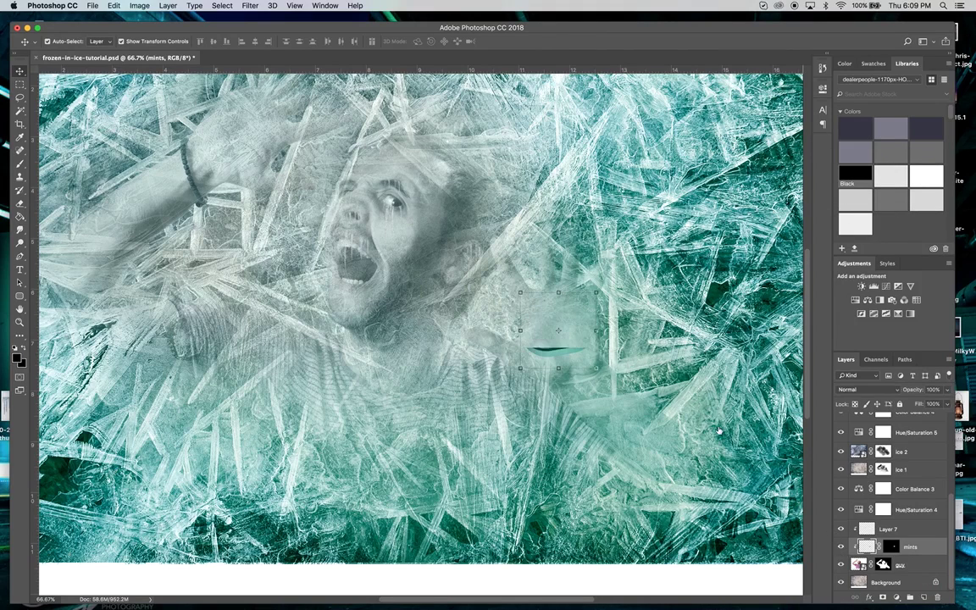
left_click(839, 547)
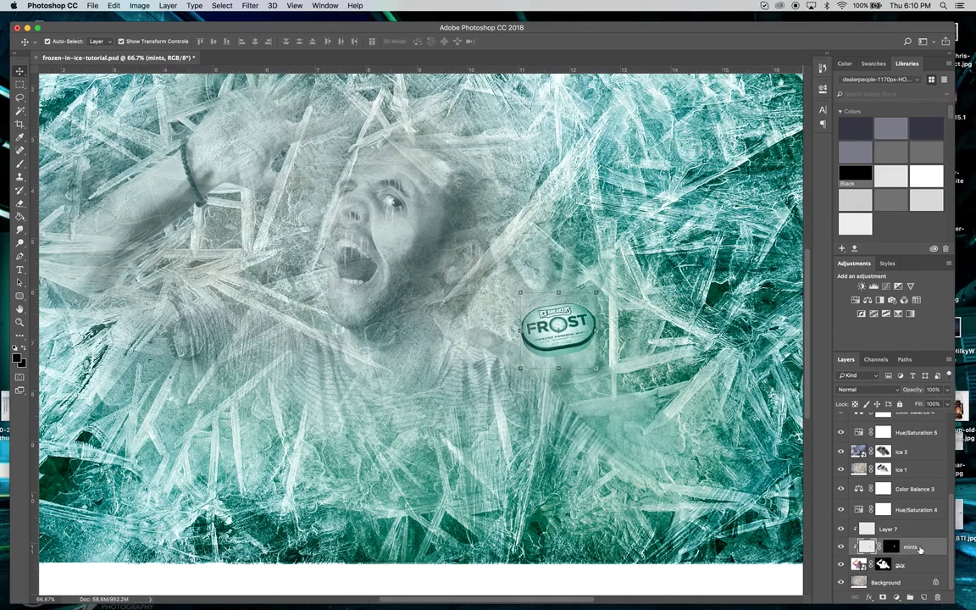
left_click_drag(921, 550, 914, 518)
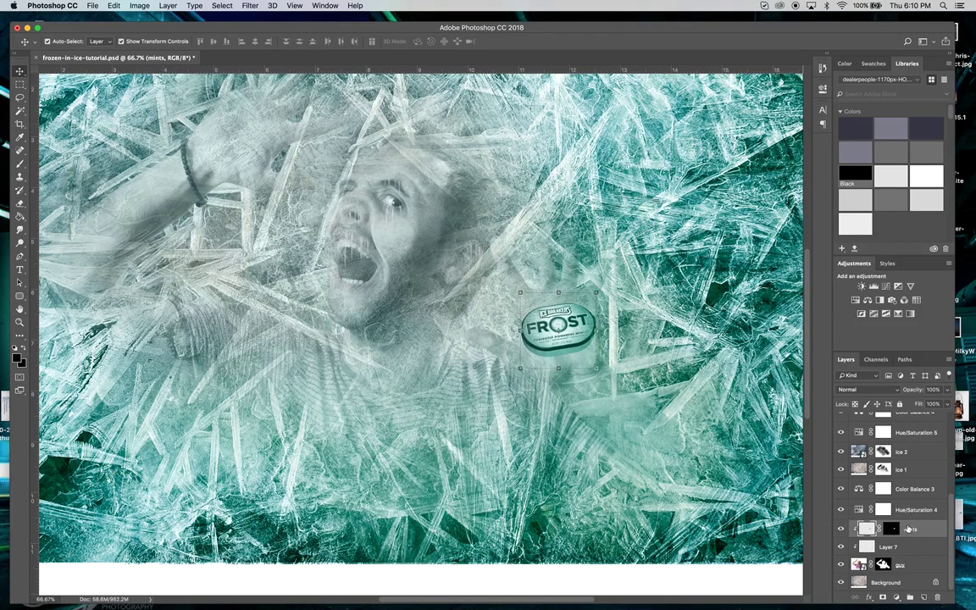
right_click(918, 528)
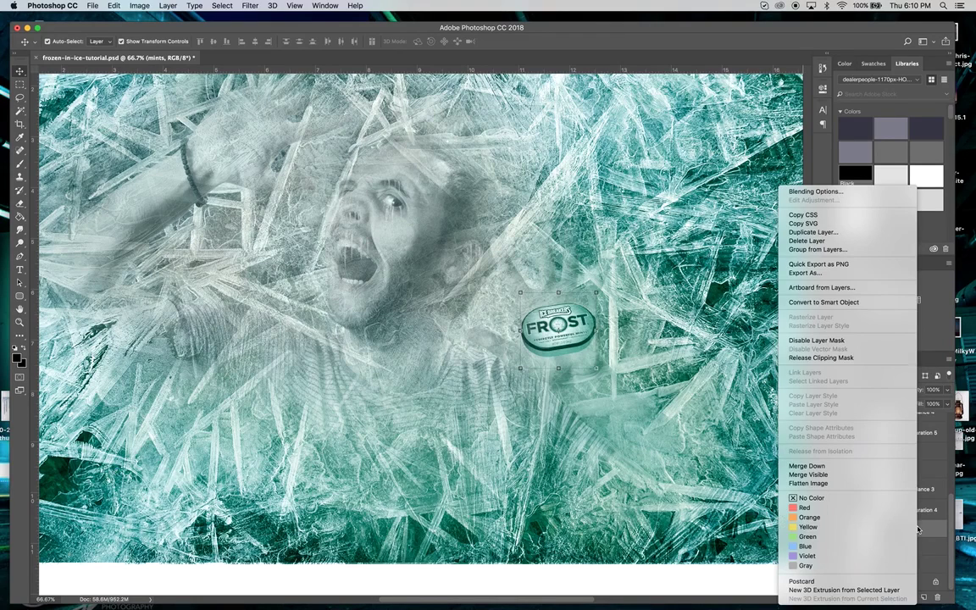
left_click(849, 358)
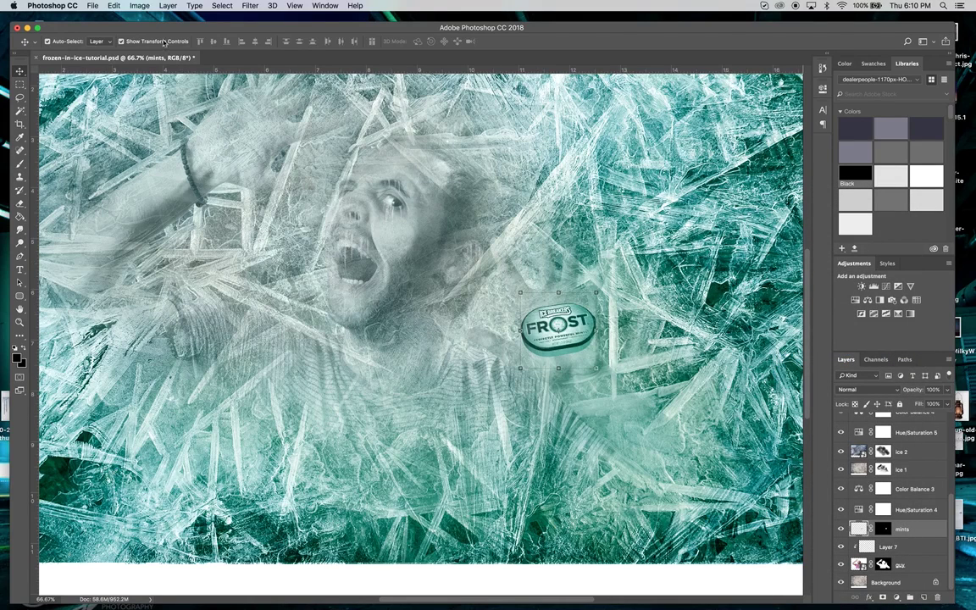
- Apply a Hue/Saturation adjustment directly to the mints layer with the saturation at -76
left_click(139, 6)
mouse_move(157, 33)
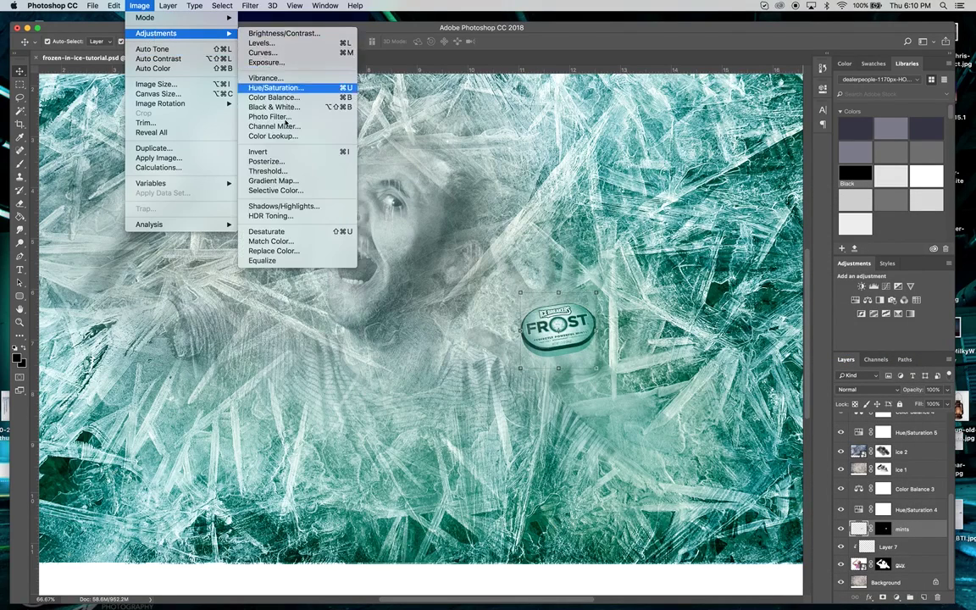
left_click(254, 87)
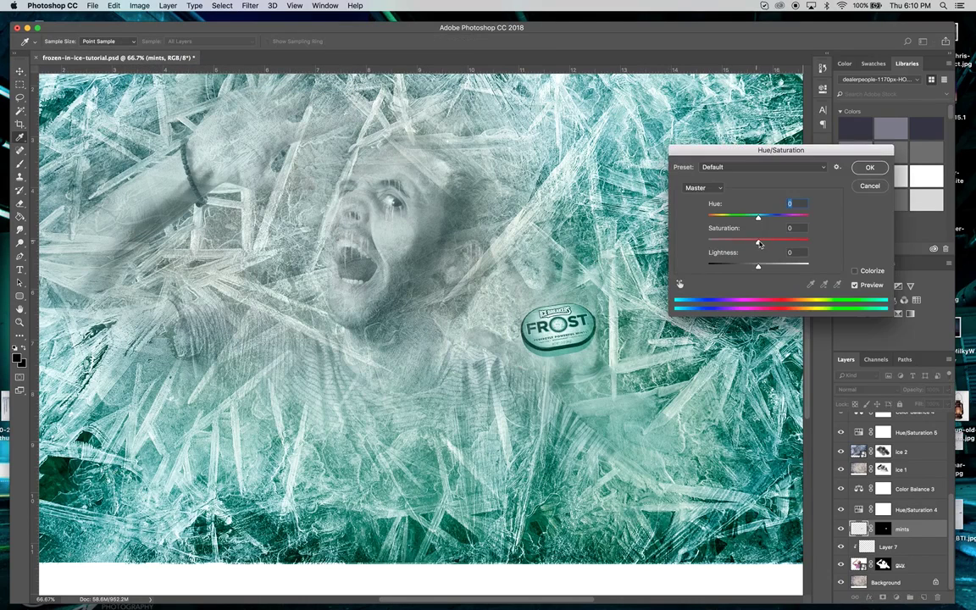
left_click_drag(758, 243, 720, 244)
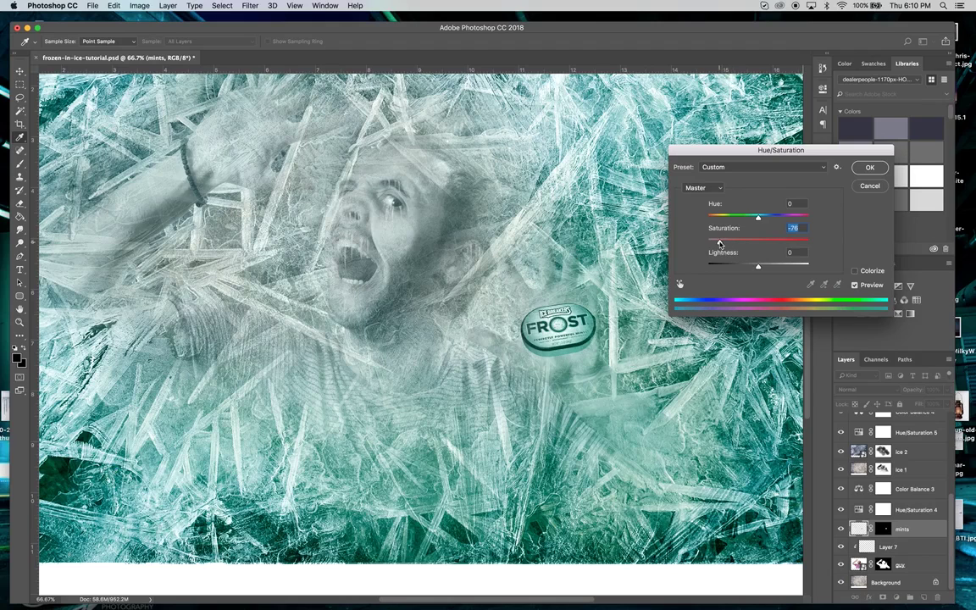
left_click(870, 169)
left_click(841, 530)
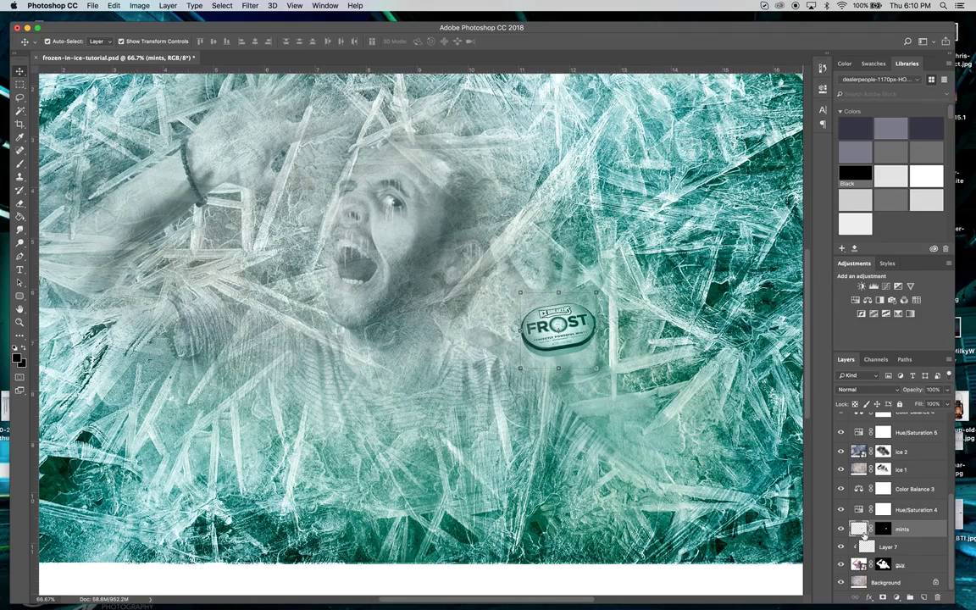
- Add a Hue/Saturation adjustment layer clipped to the mints layer with the saturation at -45
left_click(896, 598)
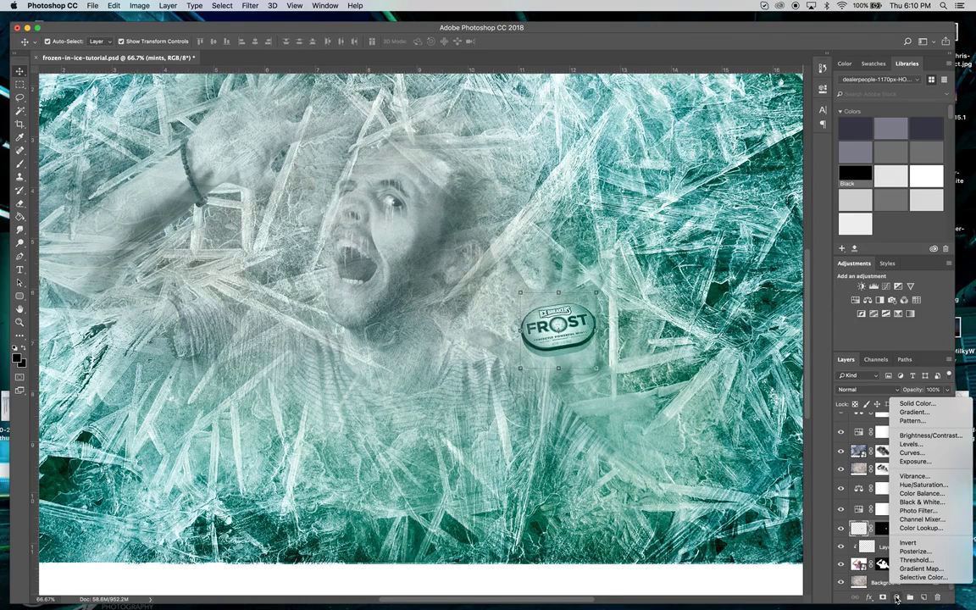
left_click(918, 484)
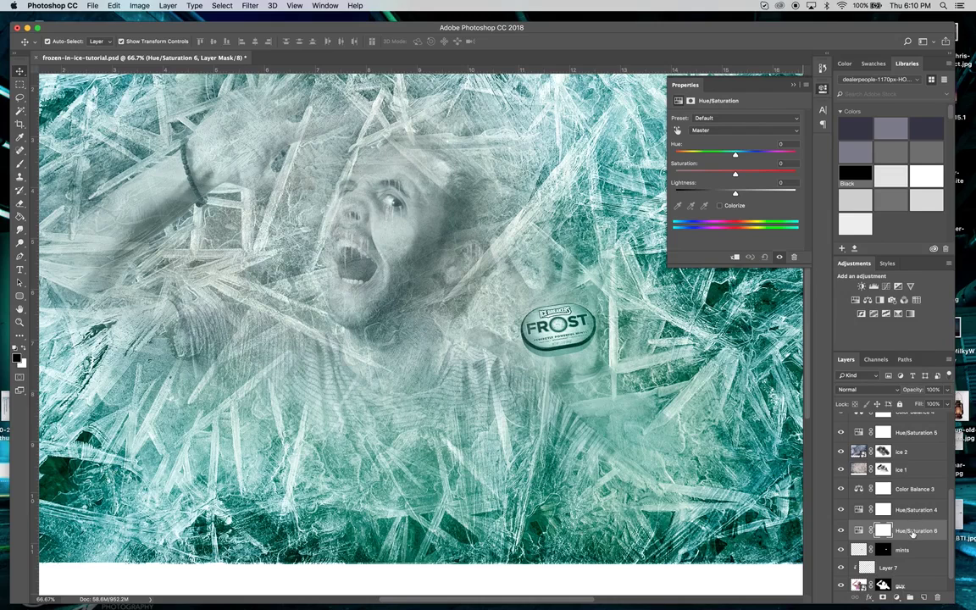
right_click(913, 533)
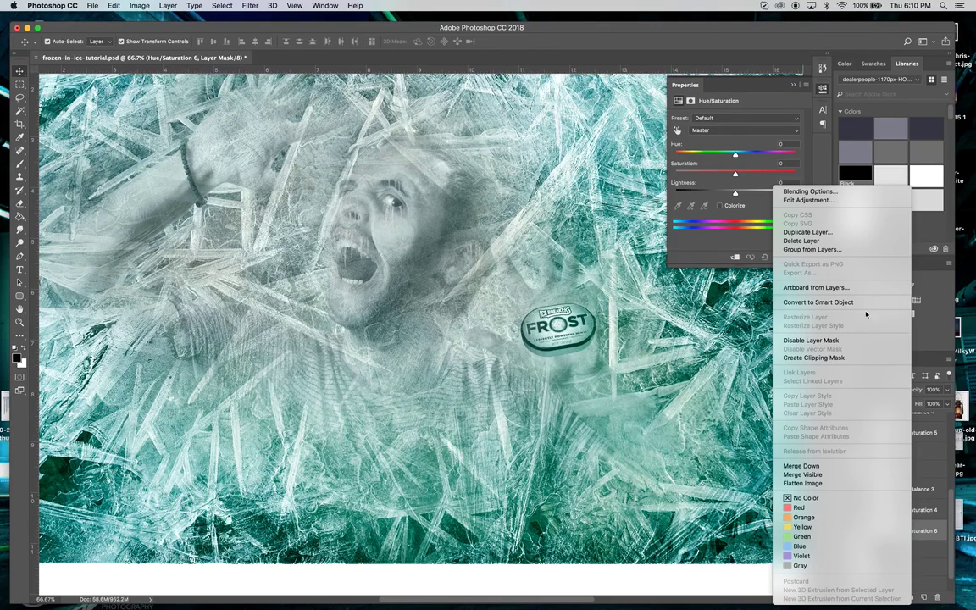
left_click(814, 357)
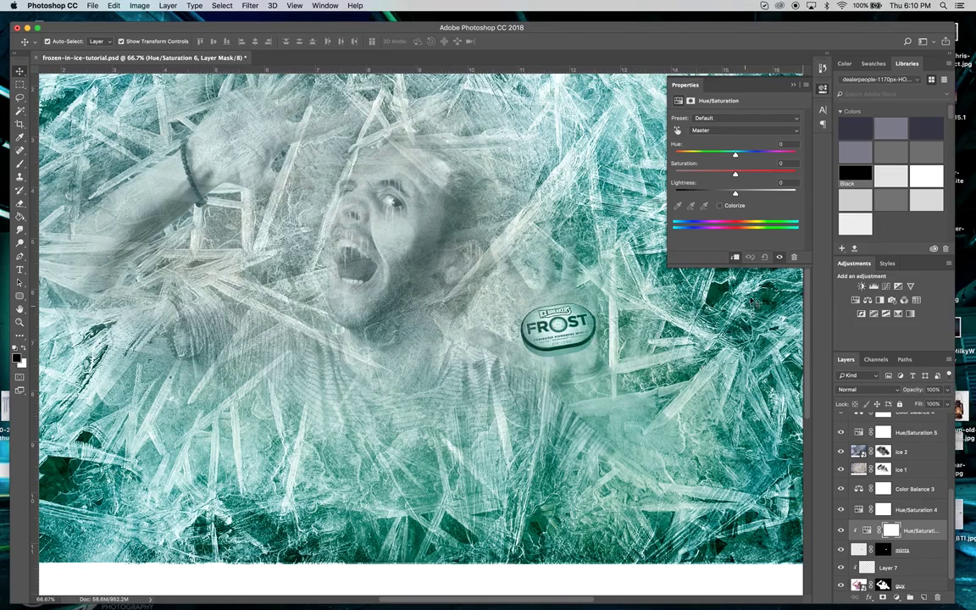
left_click_drag(735, 173, 708, 176)
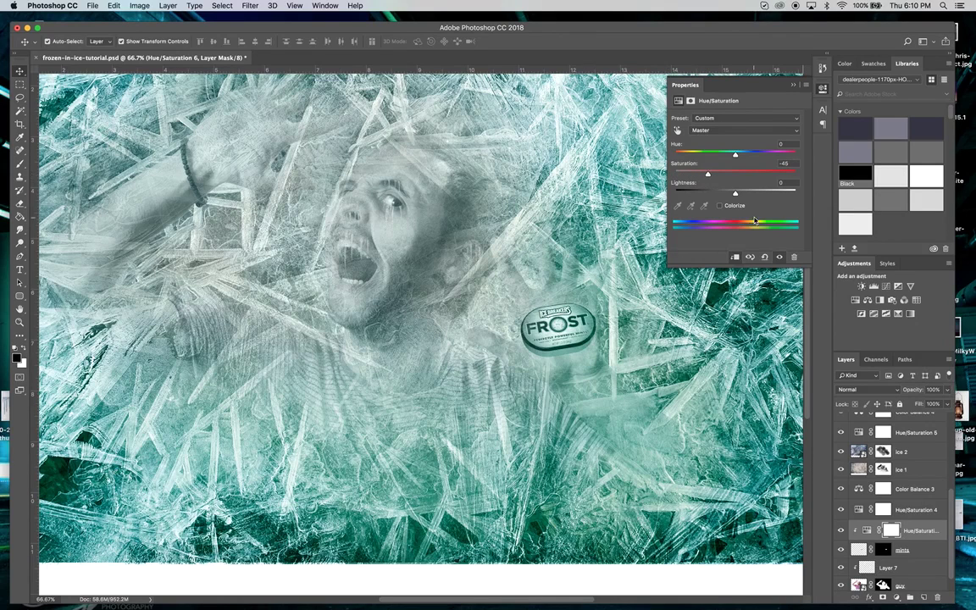
left_click(794, 88)
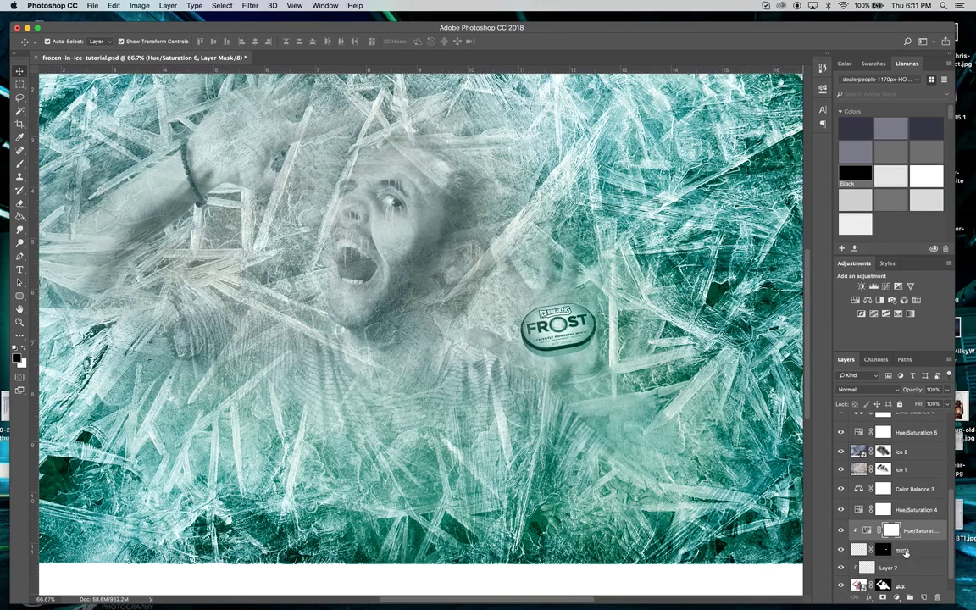
- Apply a Levels adjustment directly to the mints layer with input levels 9, 1.53 and 212
left_click(912, 552)
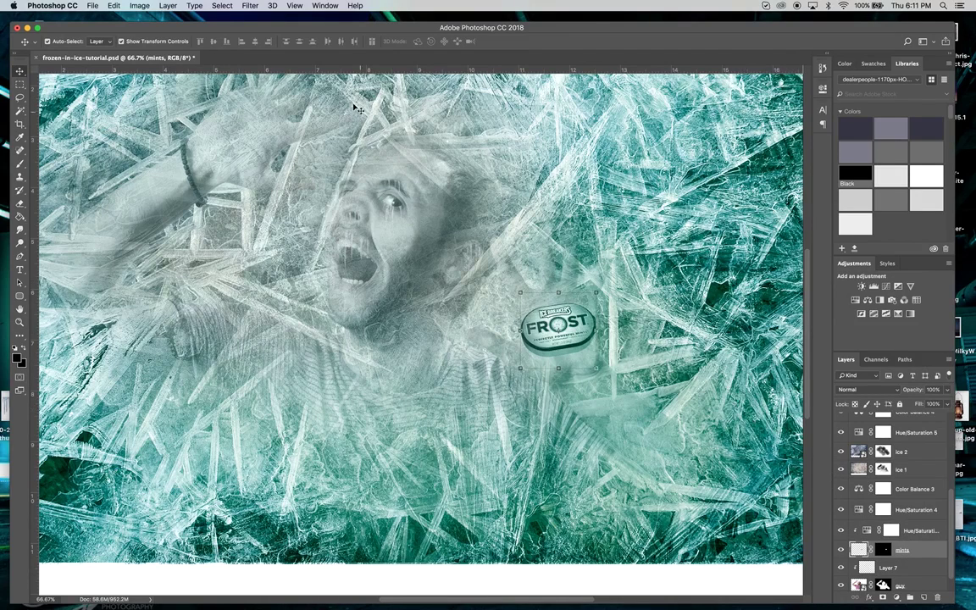
left_click(140, 6)
mouse_move(136, 34)
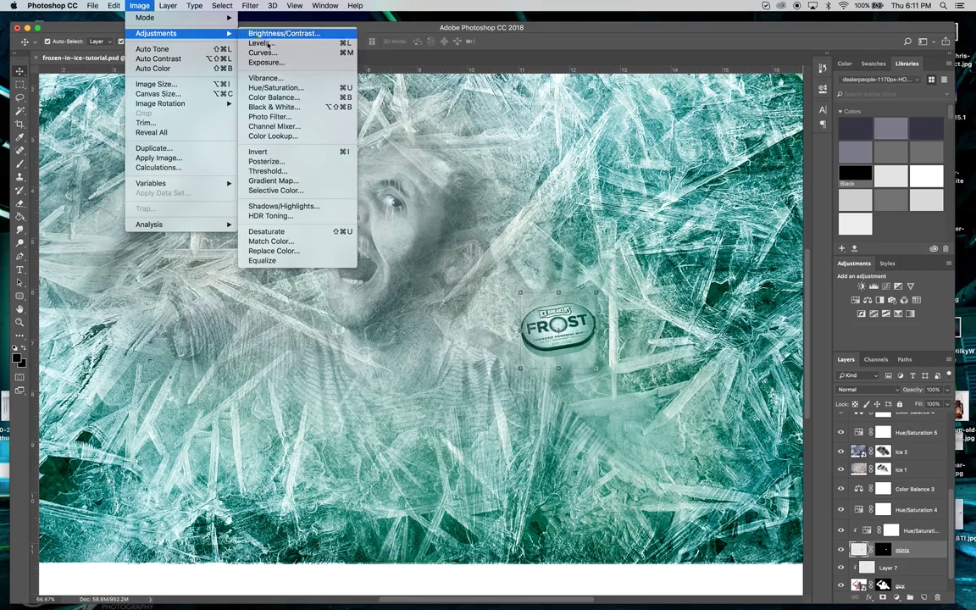
left_click(274, 44)
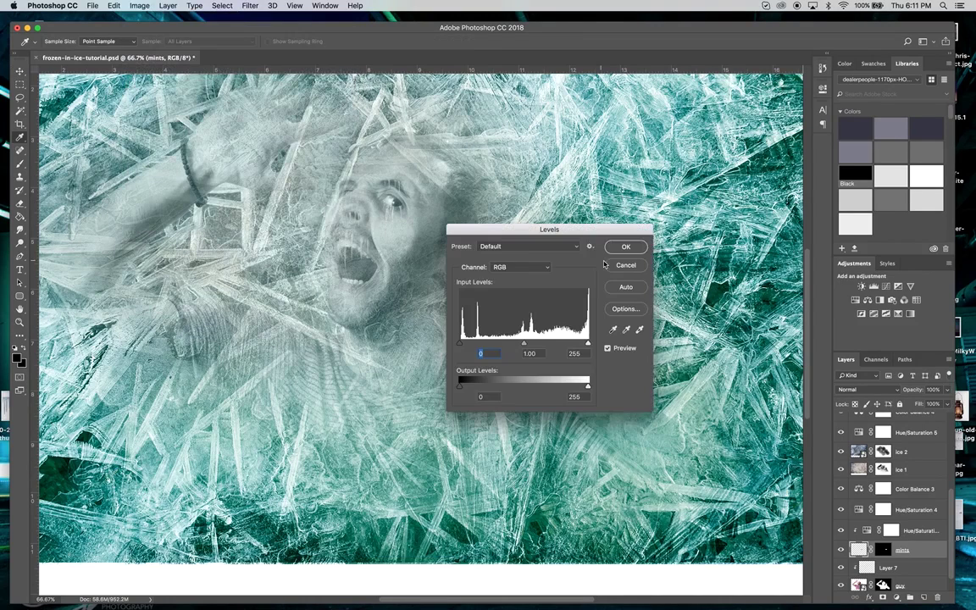
left_click_drag(530, 230, 719, 162)
mouse_move(713, 277)
left_mouse_down()
mouse_move(686, 277)
mouse_move(706, 276)
left_mouse_up()
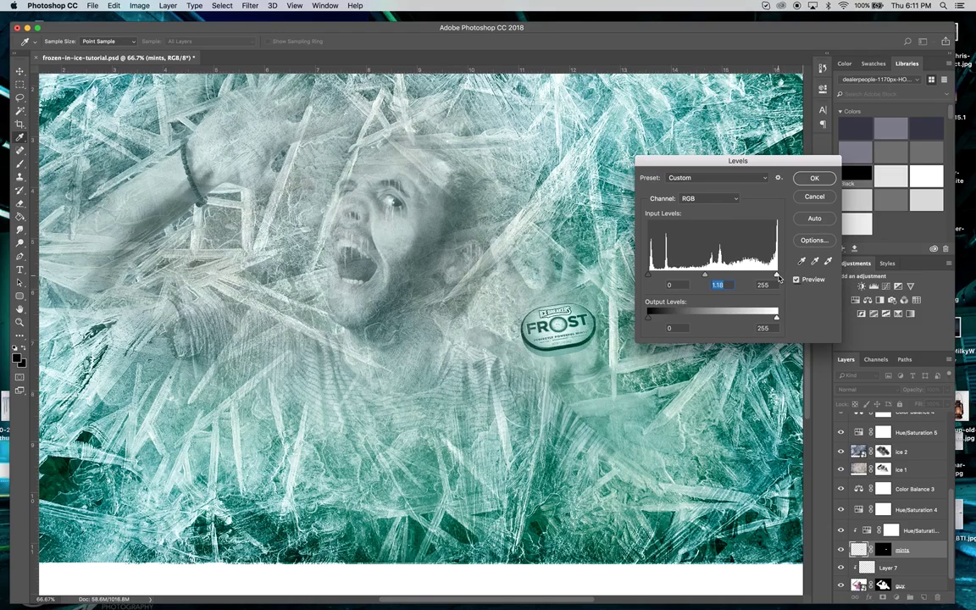
left_click_drag(778, 277, 756, 280)
left_click_drag(650, 276, 682, 276)
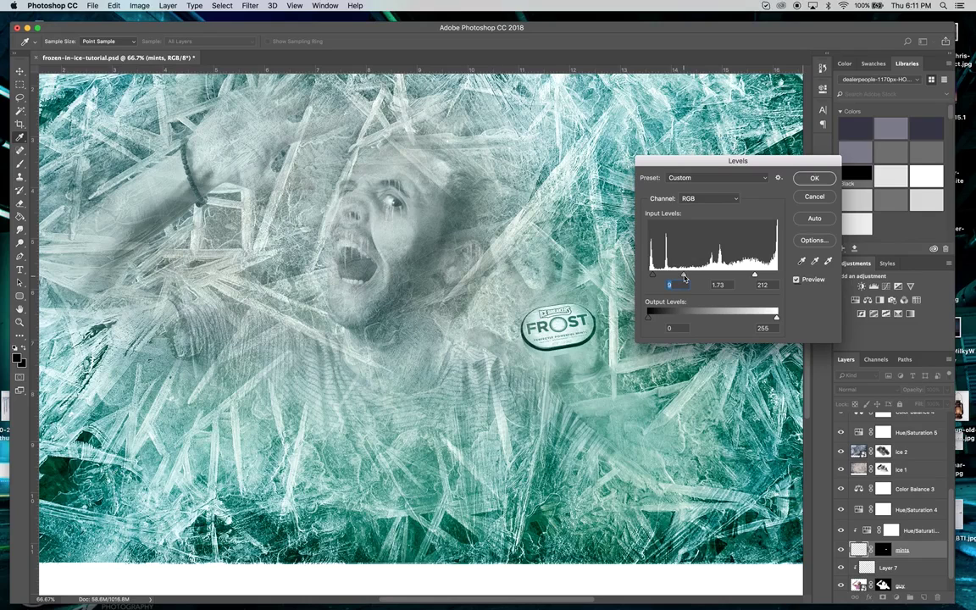
left_click_drag(683, 277, 688, 280)
left_click(688, 280)
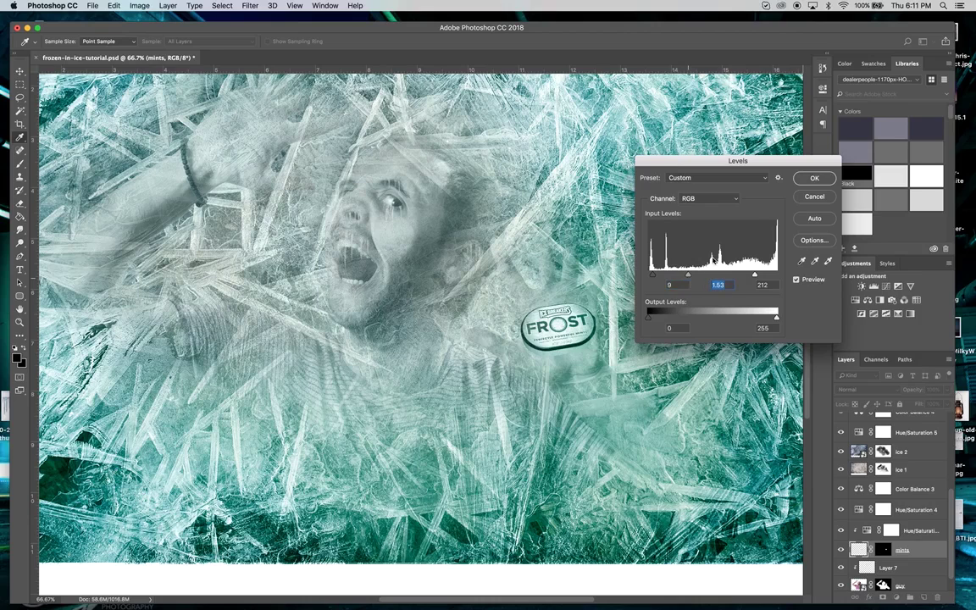
left_click(808, 182)
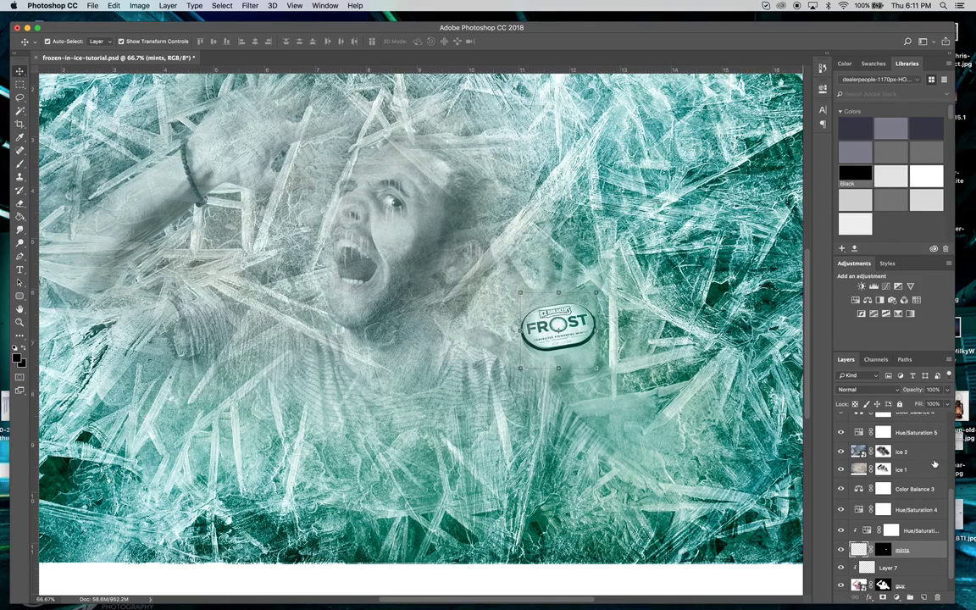
- Move the mints layer directly below ice 1 and add a new layer beneath it in Soft Light mode
left_click_drag(916, 552, 912, 487)
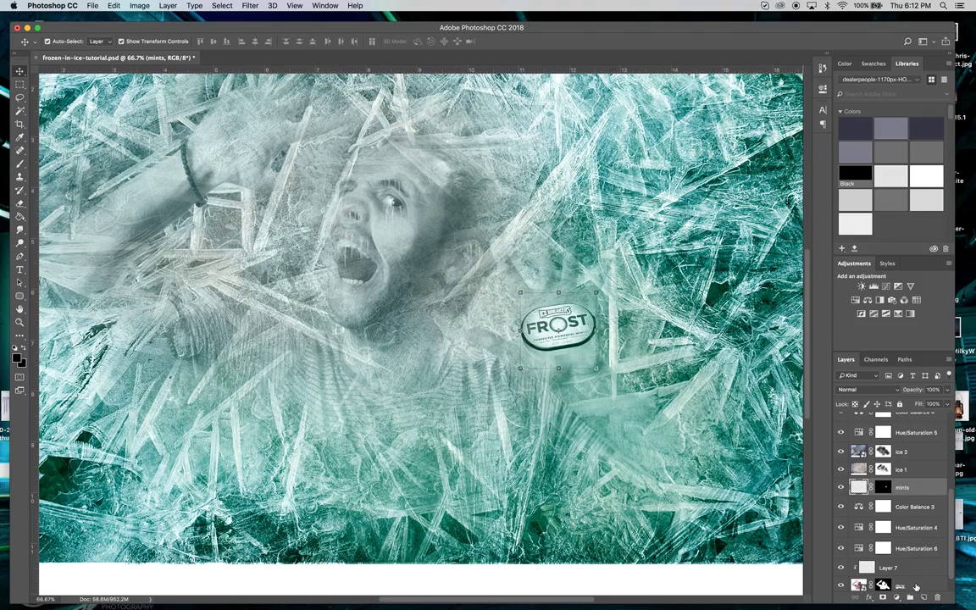
left_click(884, 507)
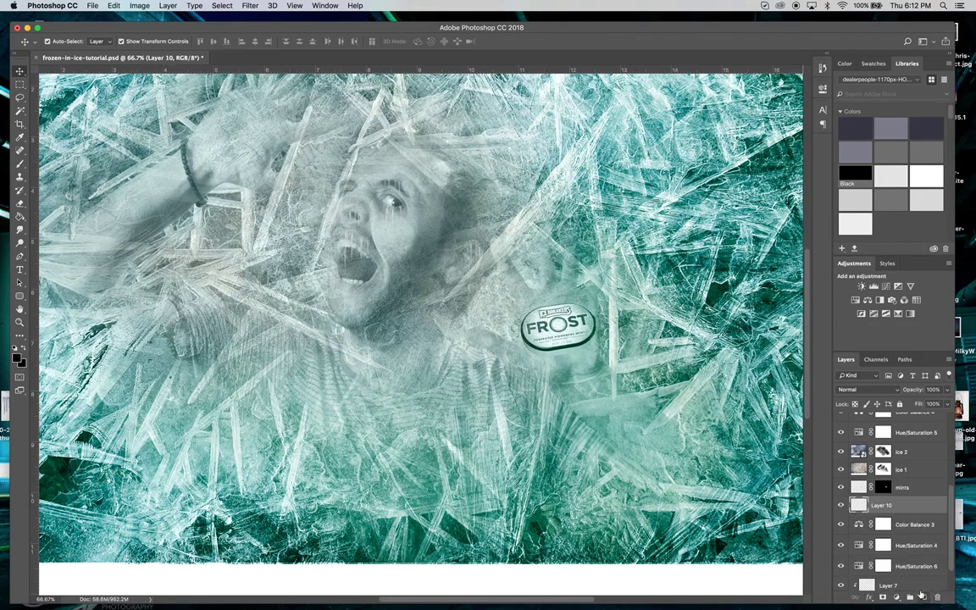
key("super+shift+alt+n")
left_click(873, 390)
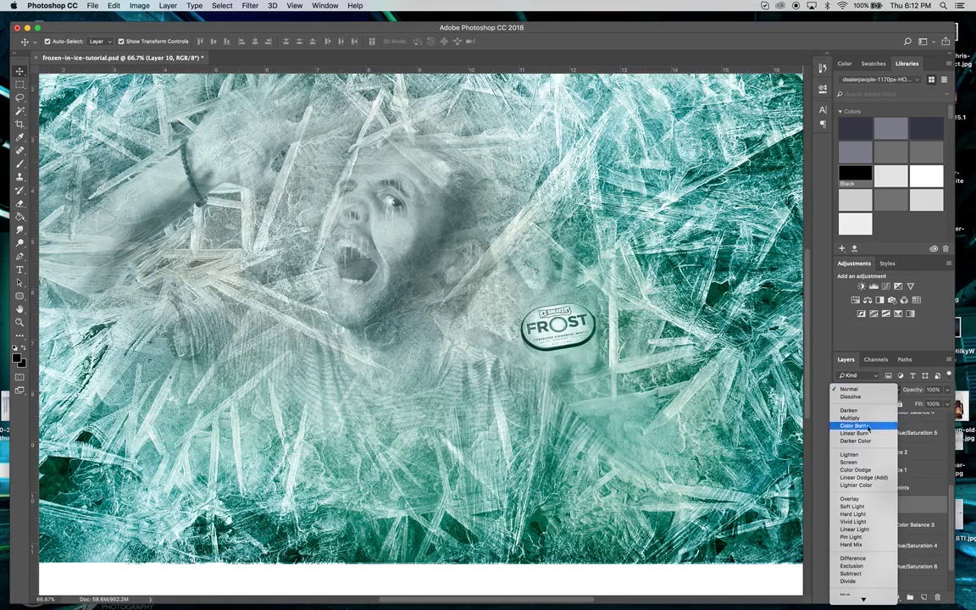
left_click(852, 506)
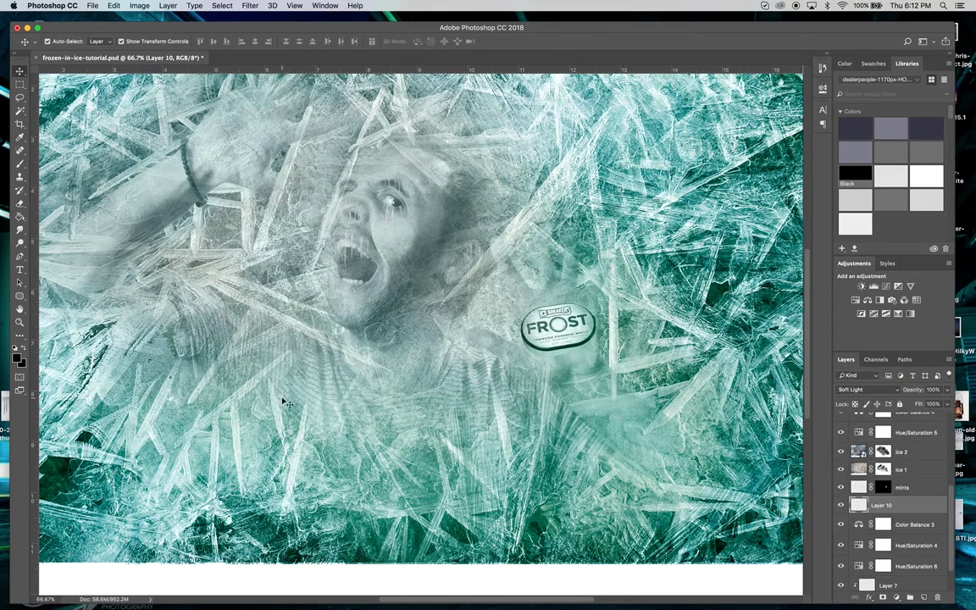
- Paint a soft black shadow along the tin's lower edge on Layer 10 with a 150 px brush
left_click(20, 164)
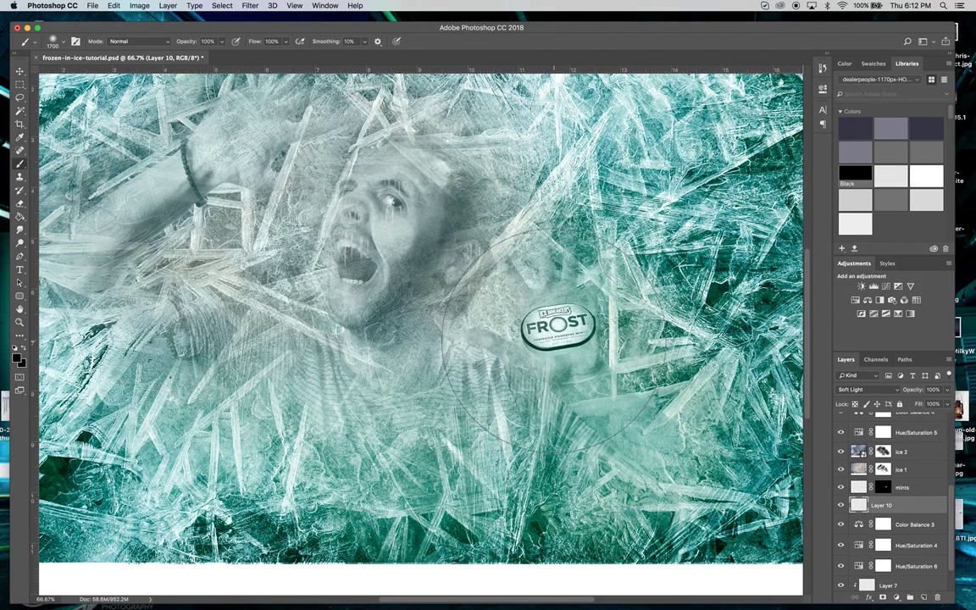
key("bracketleft")
key("bracketleft")
key("bracketleft")
key("bracketleft")
key("bracketleft")
key("bracketleft")
key("bracketleft")
key("bracketleft")
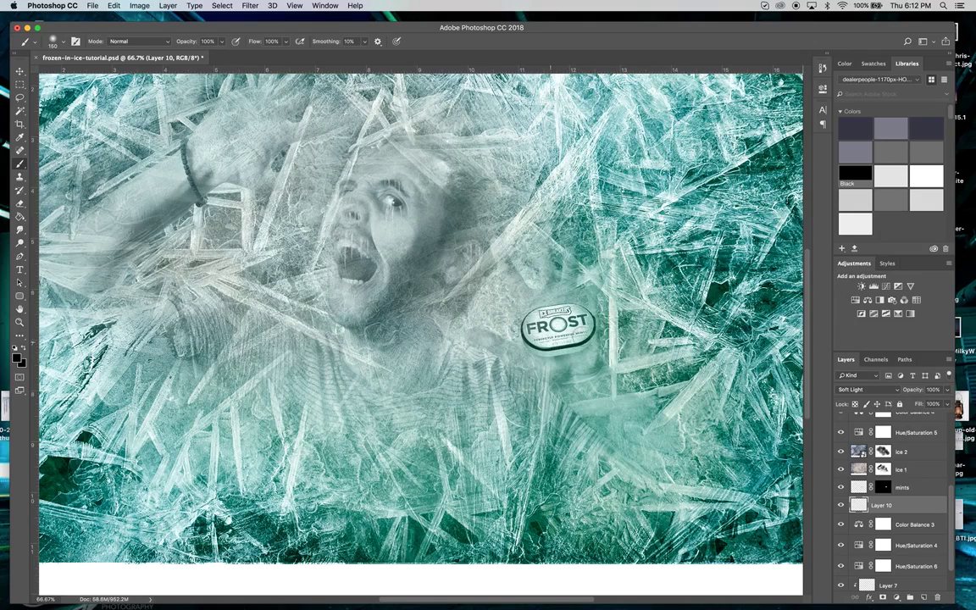
left_click(20, 71)
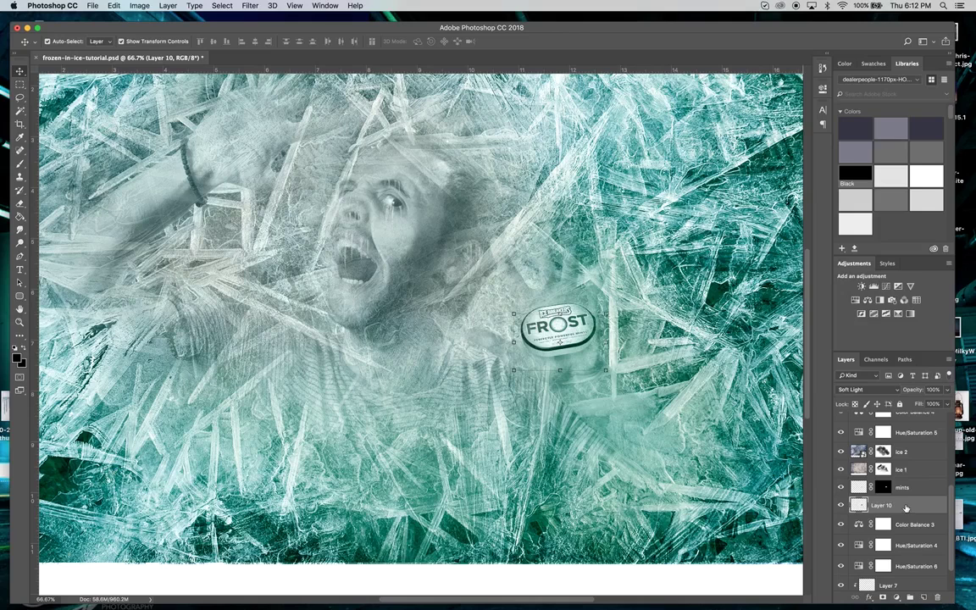
- Duplicate the Layer 10 shadow and reduce the copy's opacity
left_click_drag(906, 507, 922, 598)
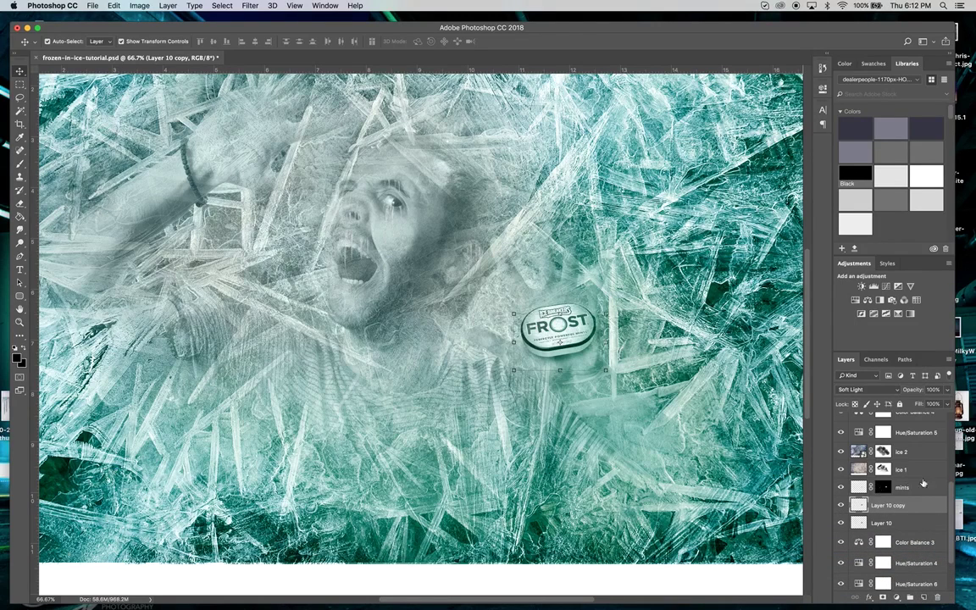
left_click(949, 390)
left_click_drag(948, 404, 926, 404)
- Check the ice 1 layer's effect over the man and the tin by toggling its visibility
left_click(907, 467)
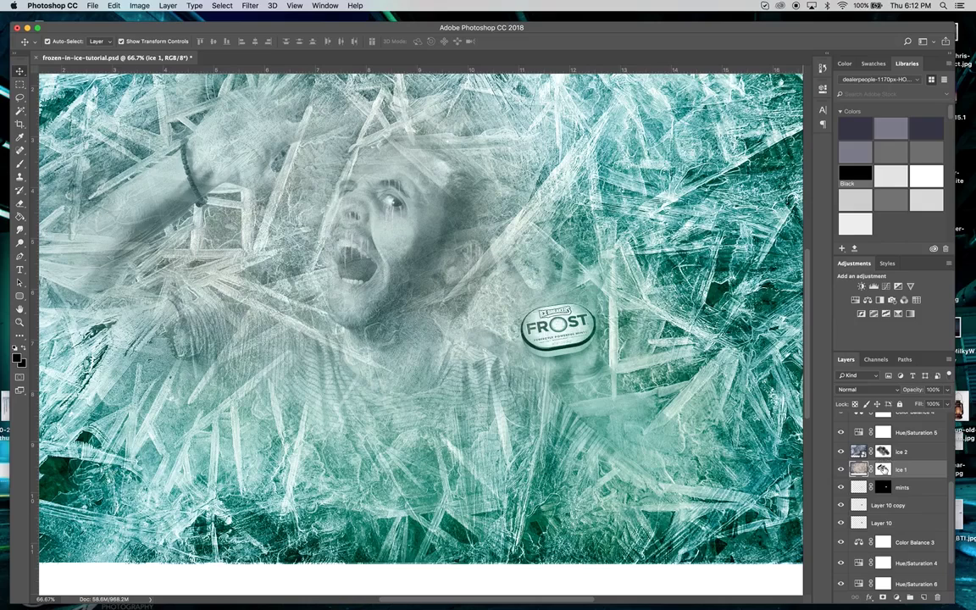
left_click(842, 469)
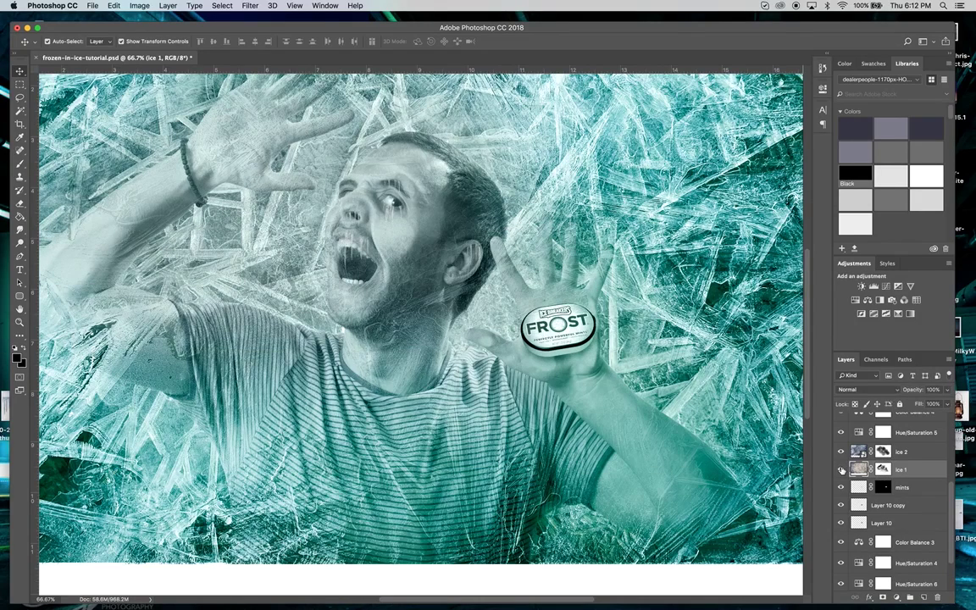
left_click(841, 470)
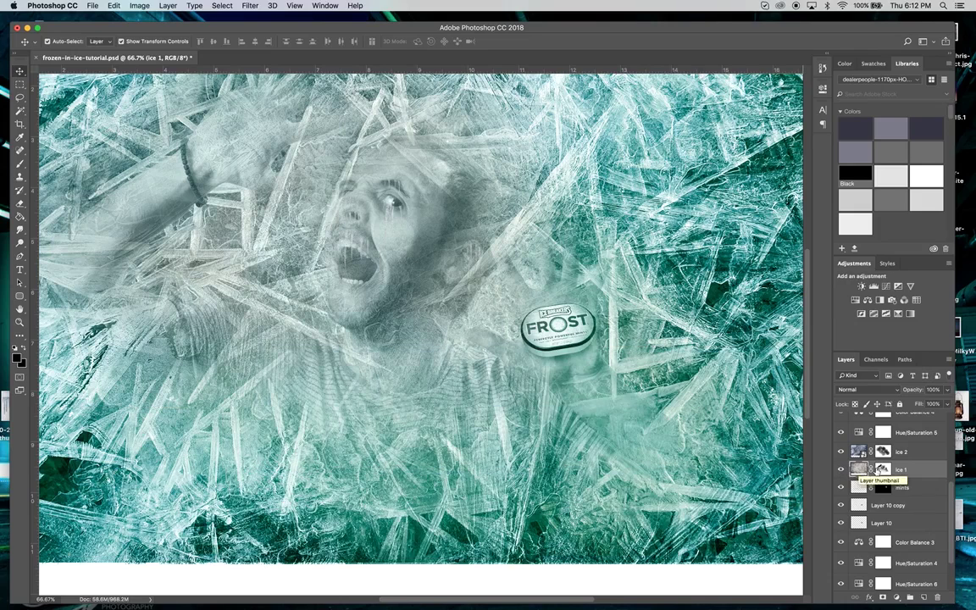
- Erase on the ice 1 layer mask over the mint tin with a 700 px eraser at 29% opacity
left_click(883, 469)
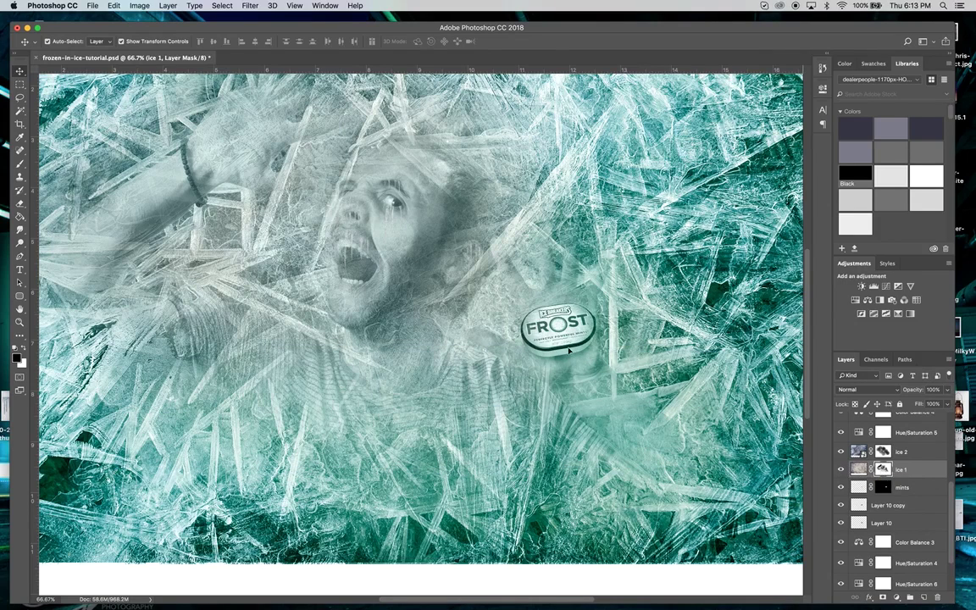
left_click(20, 205)
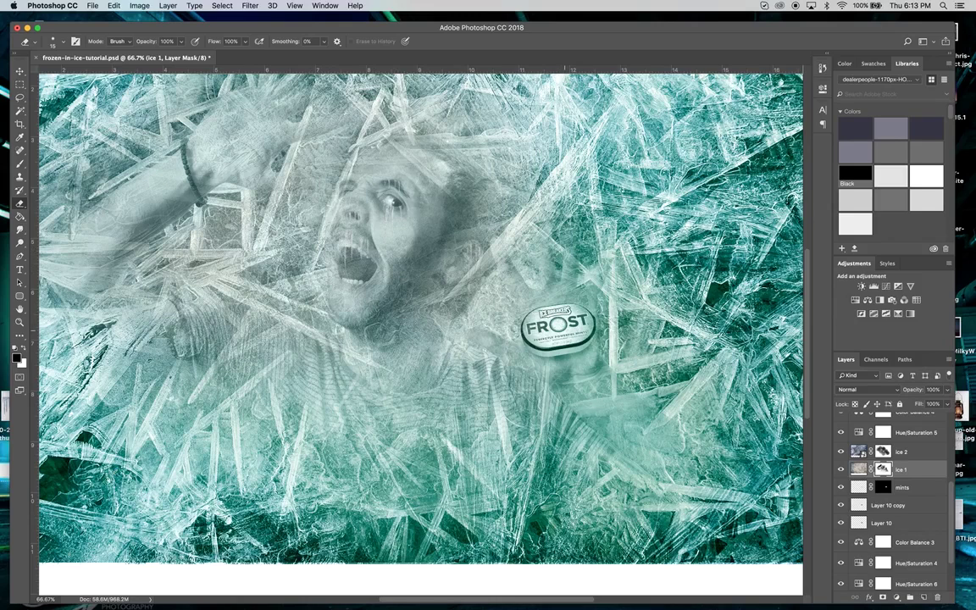
key("bracketright")
key("bracketright")
key("bracketright")
key("bracketright")
key("bracketright")
key("bracketright")
key("bracketright")
key("bracketright")
key("bracketright")
key("bracketright")
key("bracketright")
key("bracketright")
key("bracketright")
left_click(181, 40)
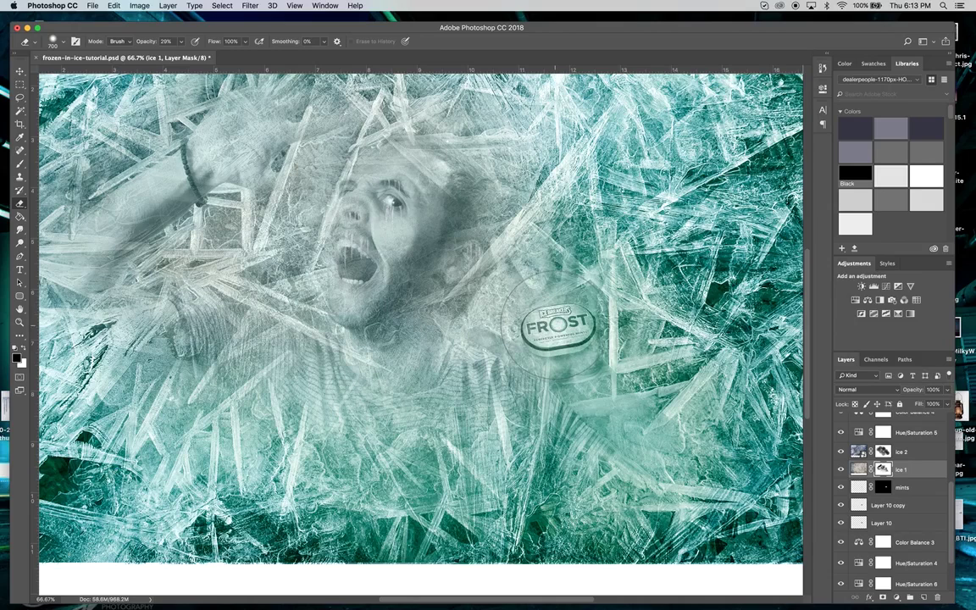
left_click(556, 327)
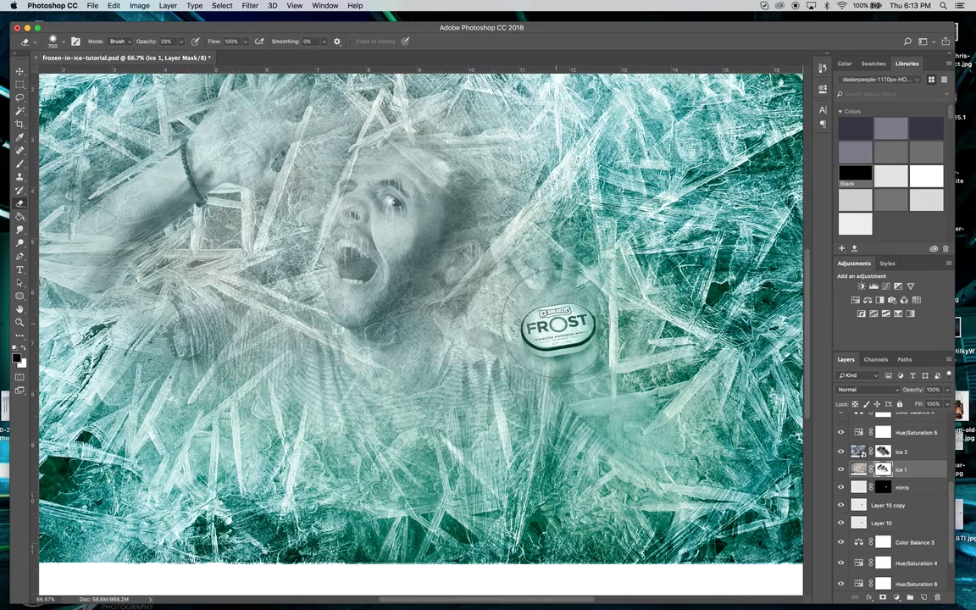
left_click(556, 326)
left_click(556, 326)
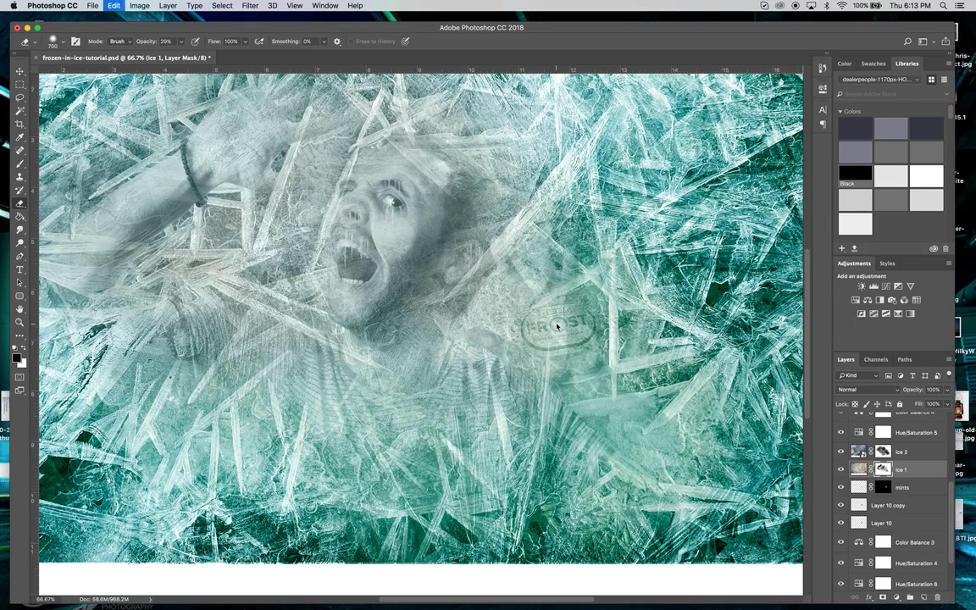
- Undo the recent eraser dabs on the ice 1 layer mask
key("super+z")
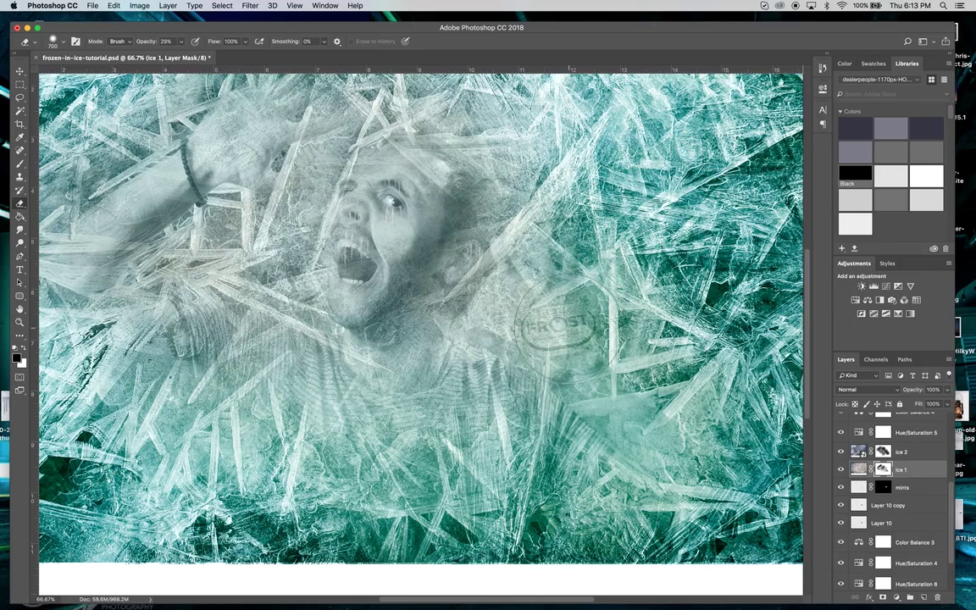
key("super+z")
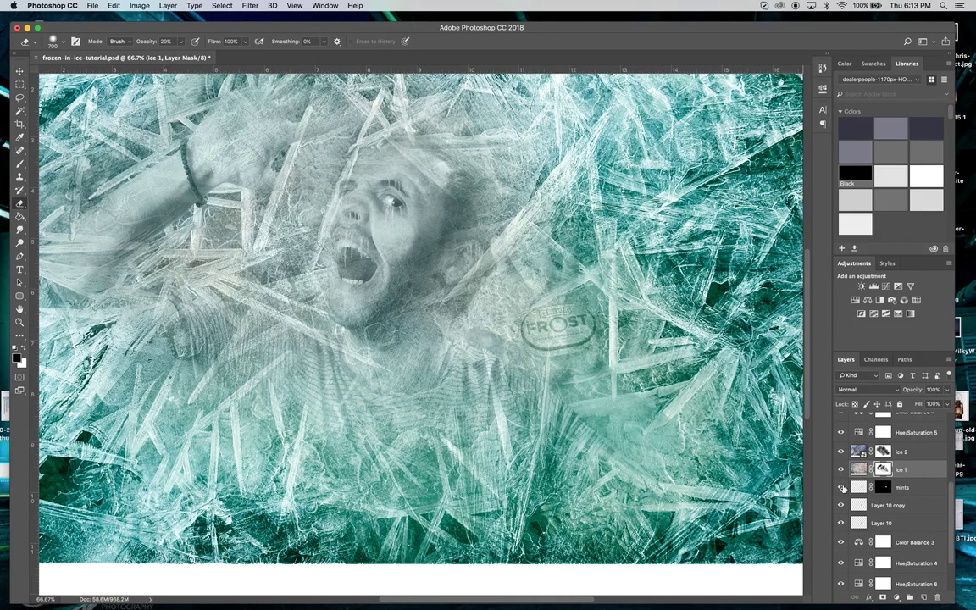
key("super+z")
key("super+z")
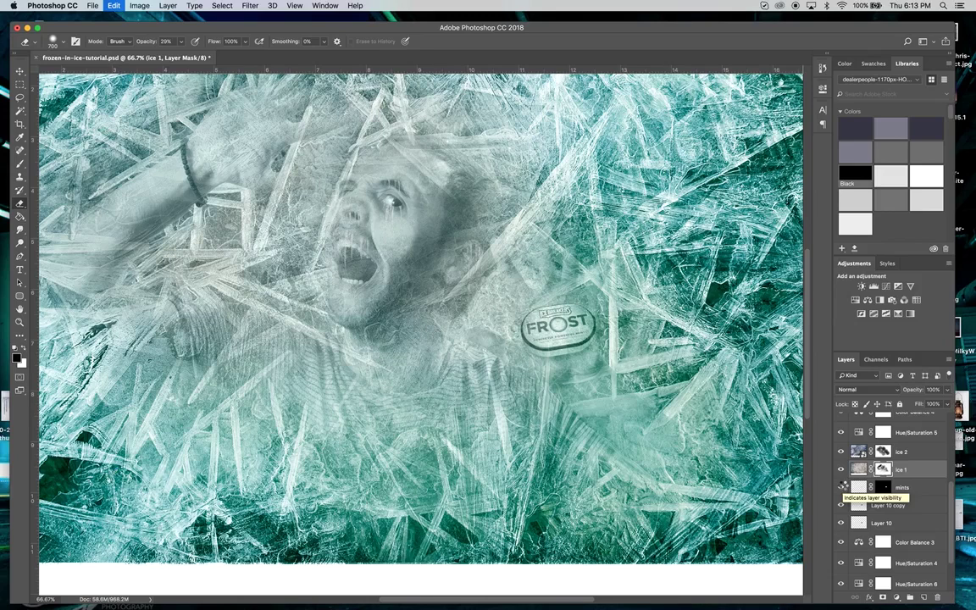
key("super+z")
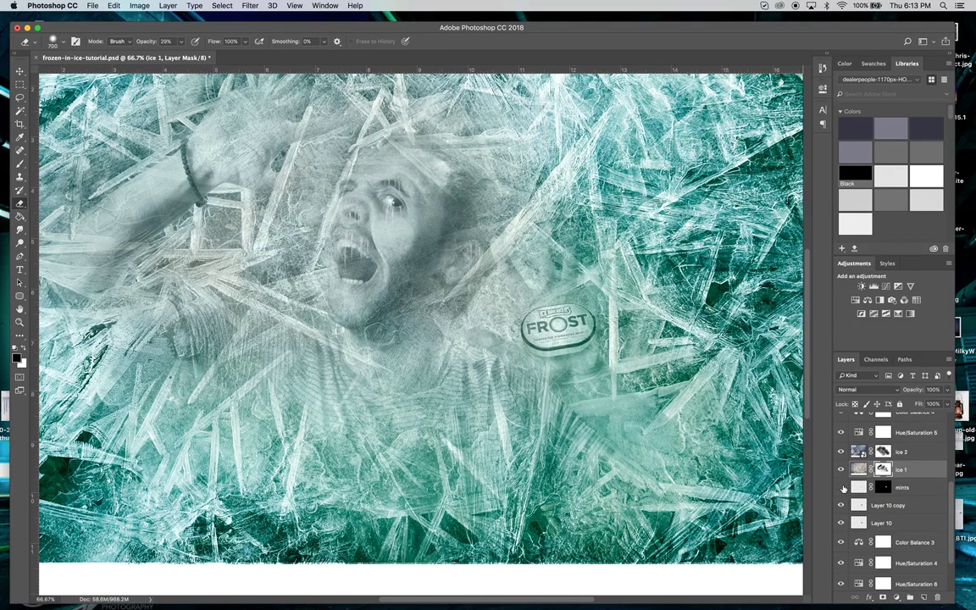
- Hide the mints layer, Layer 10 copy and Layer 10
left_click(843, 489)
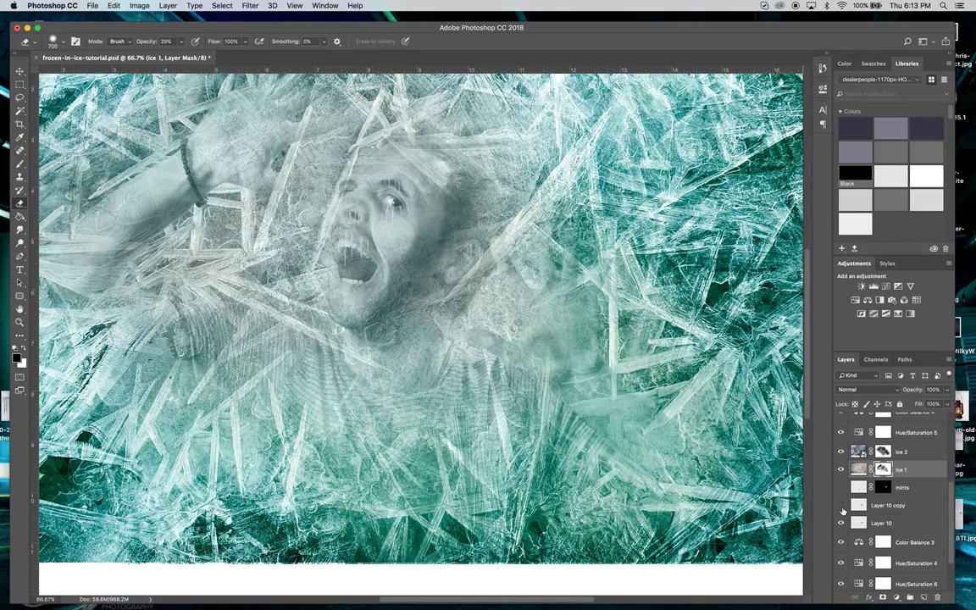
left_click(841, 523)
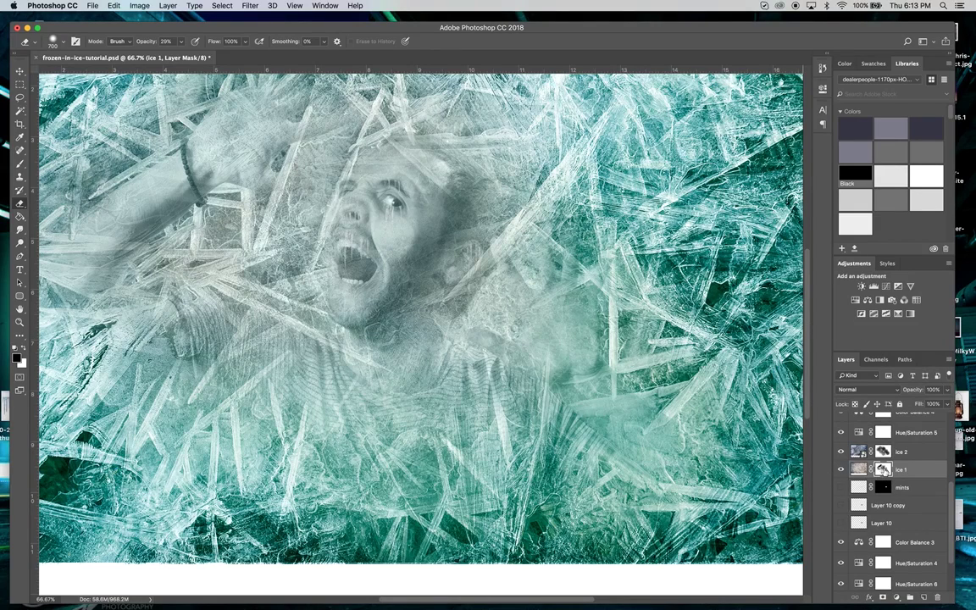
- Switch to the Brush tool and enlarge the brush to 800 px
left_click(20, 163)
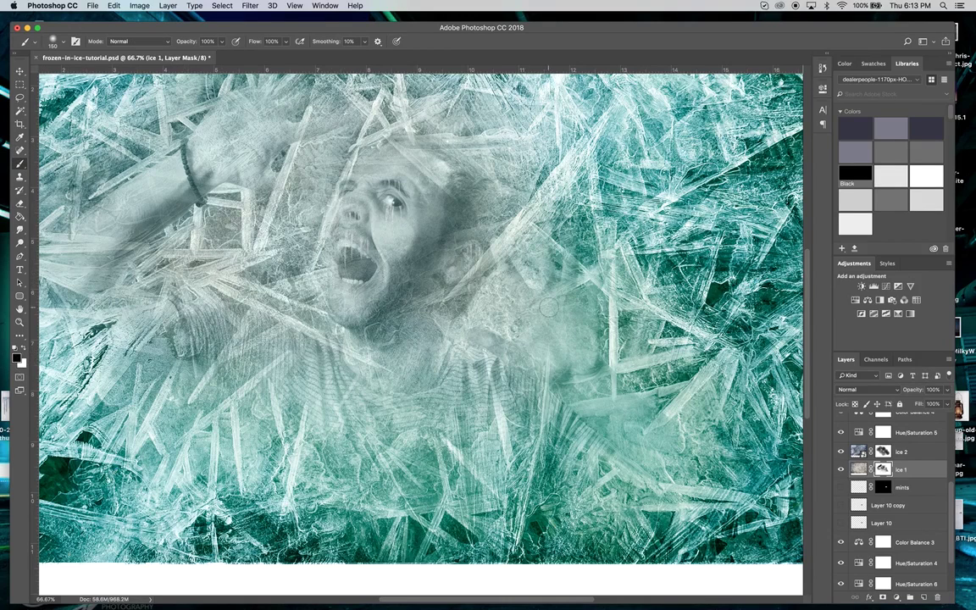
key("bracketright")
key("bracketright")
key("bracketright")
key("bracketright")
key("bracketright")
key("bracketright")
key("bracketright")
key("bracketright")
key("bracketright")
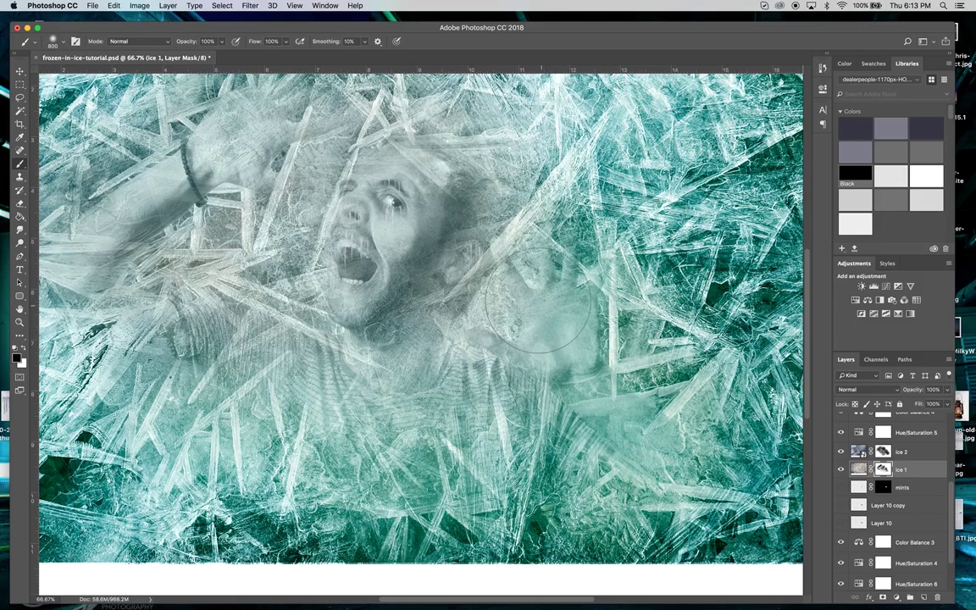
- Show the mints, Layer 10 copy and Layer 10 layers, and reduce the mints layer's opacity to 63%
left_click(841, 487)
left_click(842, 524)
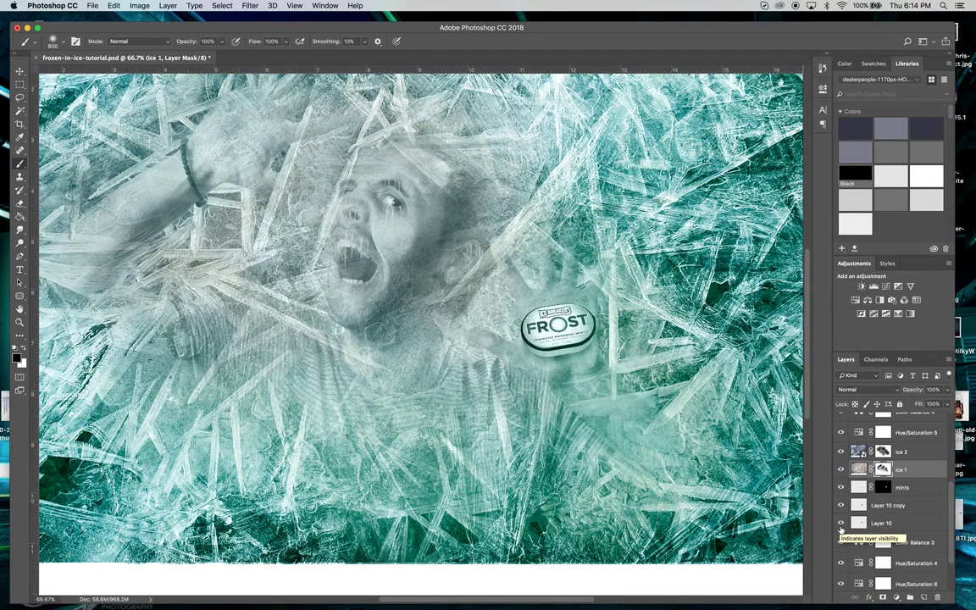
left_click(919, 489)
left_click(948, 393)
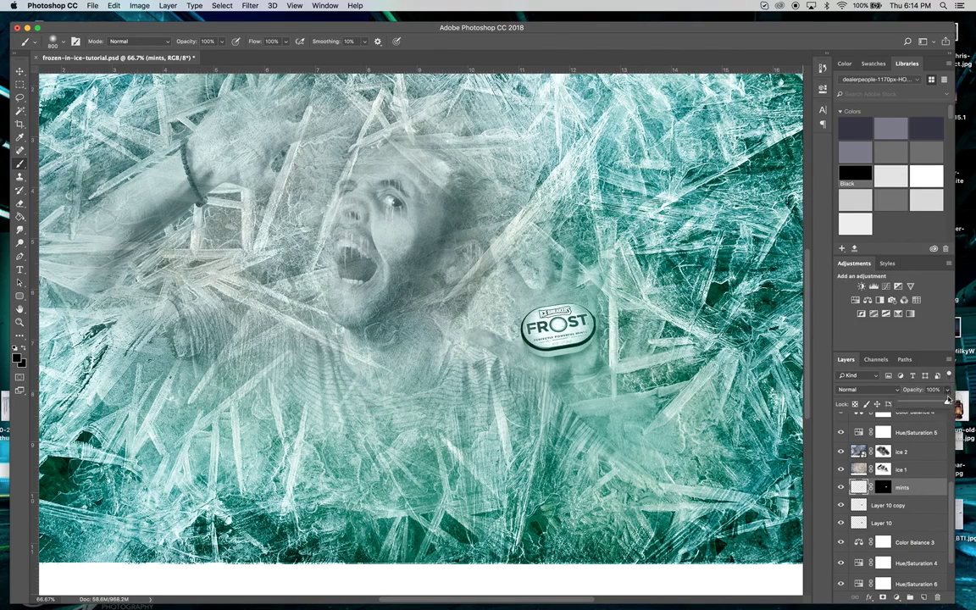
left_click_drag(948, 403, 926, 404)
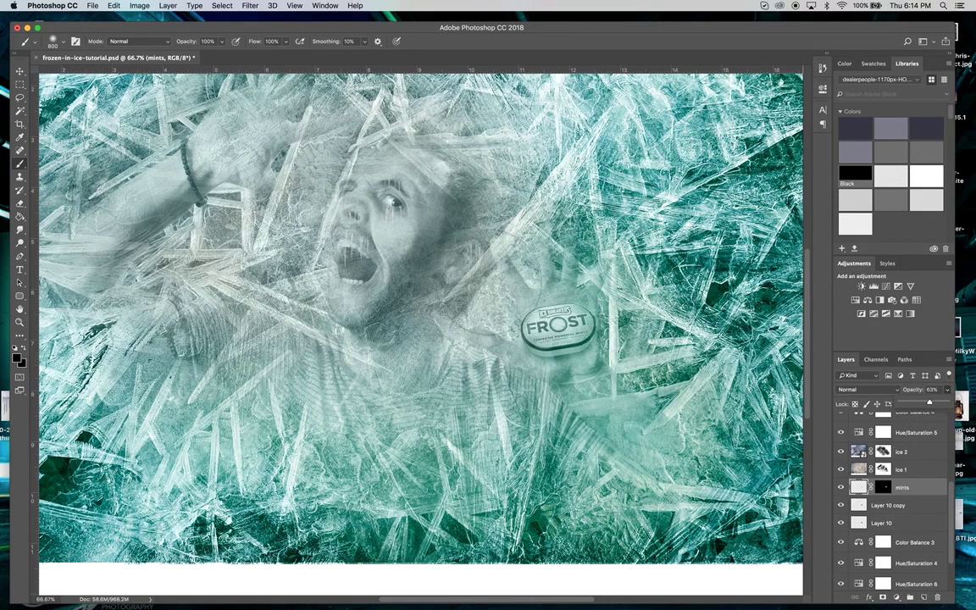
- Paint black on the ice 1 layer mask over the hand holding the tin with the brush at 30% opacity
left_click(883, 469)
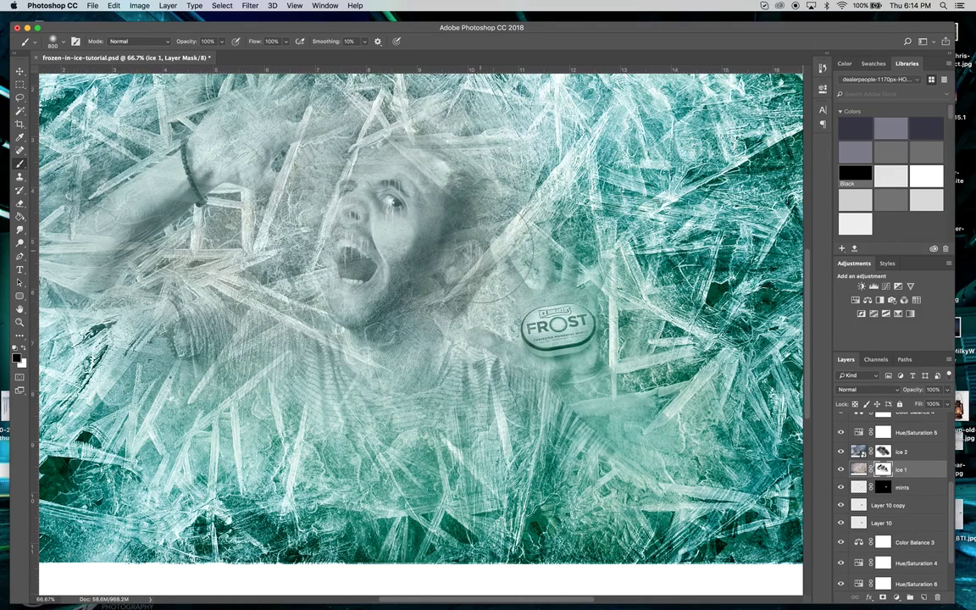
left_click(221, 41)
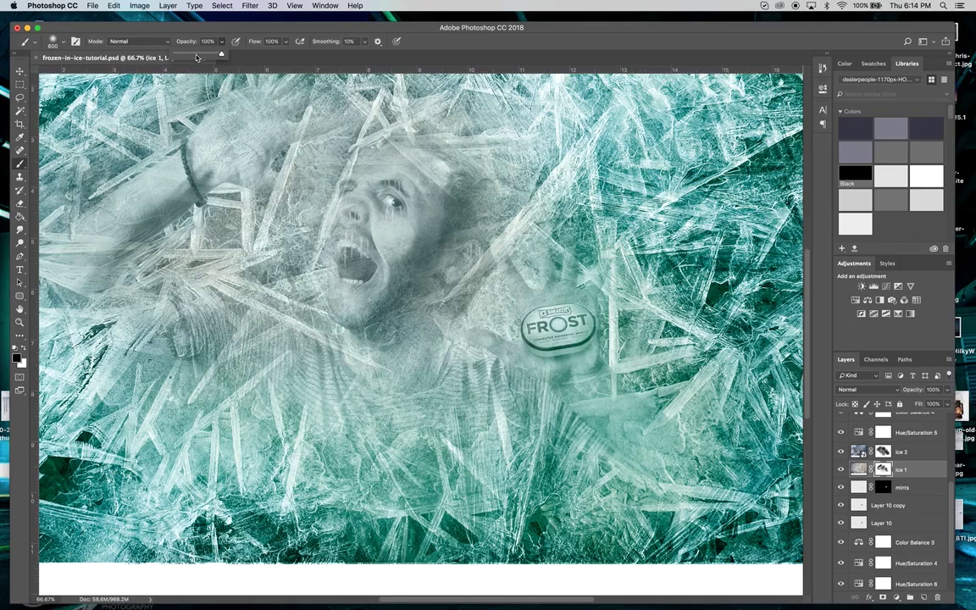
left_click_drag(197, 57, 172, 52)
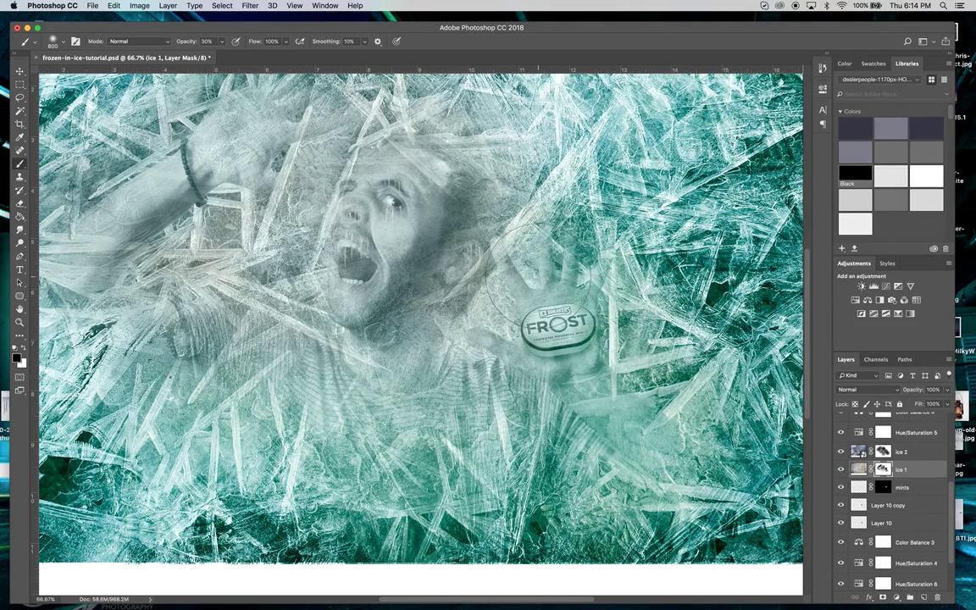
mouse_move(539, 276)
left_mouse_down()
mouse_move(583, 275)
mouse_move(580, 318)
mouse_move(555, 310)
mouse_move(540, 350)
left_mouse_up()
mouse_move(310, 137)
left_mouse_down()
mouse_move(249, 124)
mouse_move(242, 108)
mouse_move(264, 113)
mouse_move(213, 140)
left_mouse_up()
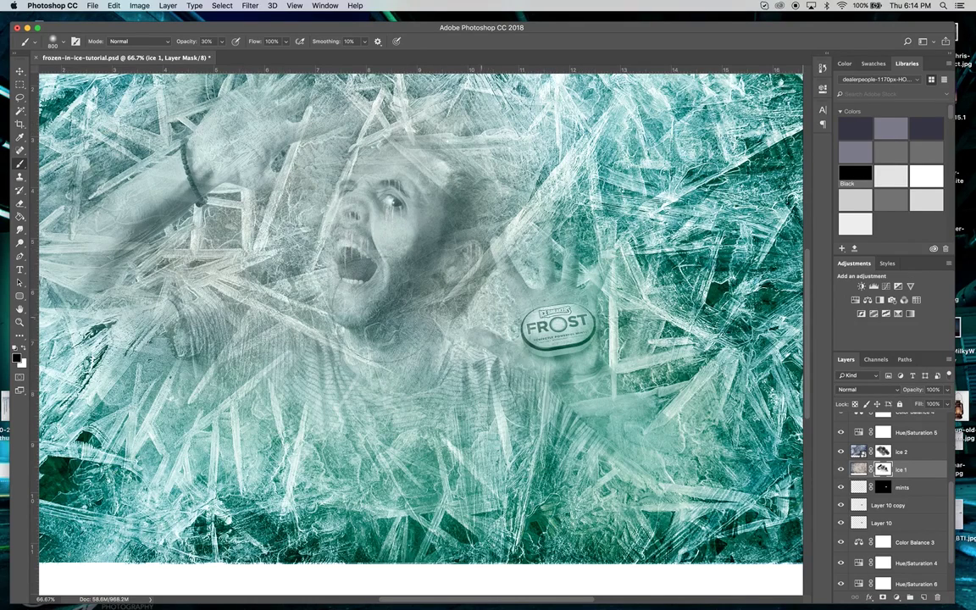
- Reduce the opacity of the Hue/Saturation 4 adjustment layer to 0%
key("z")
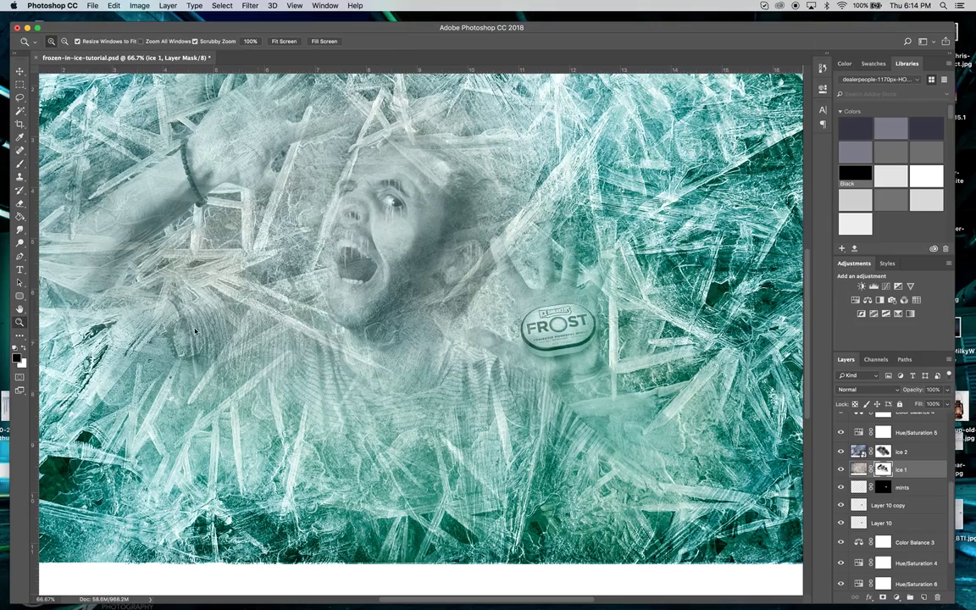
left_click(264, 345, "alt")
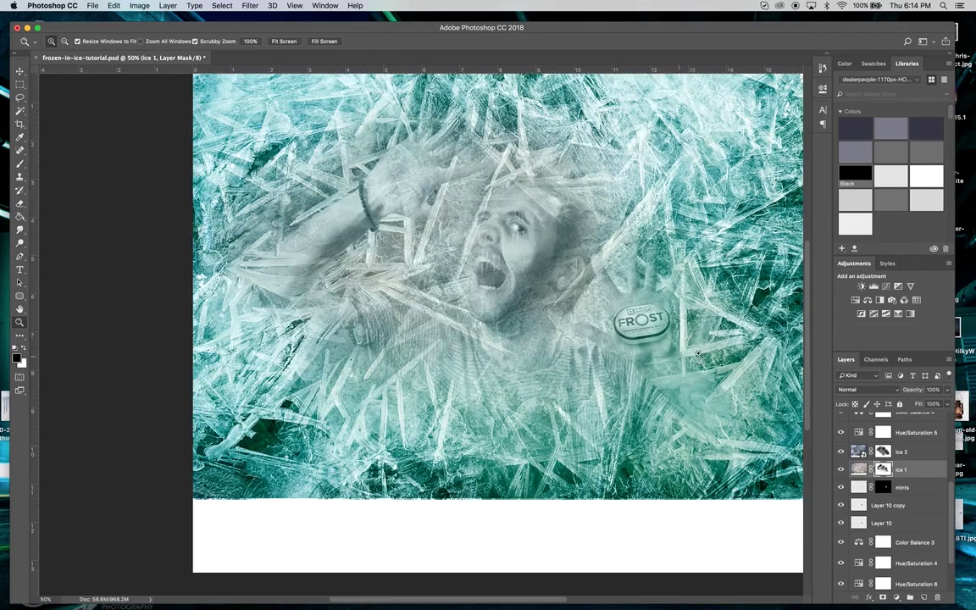
left_click(652, 335, "alt")
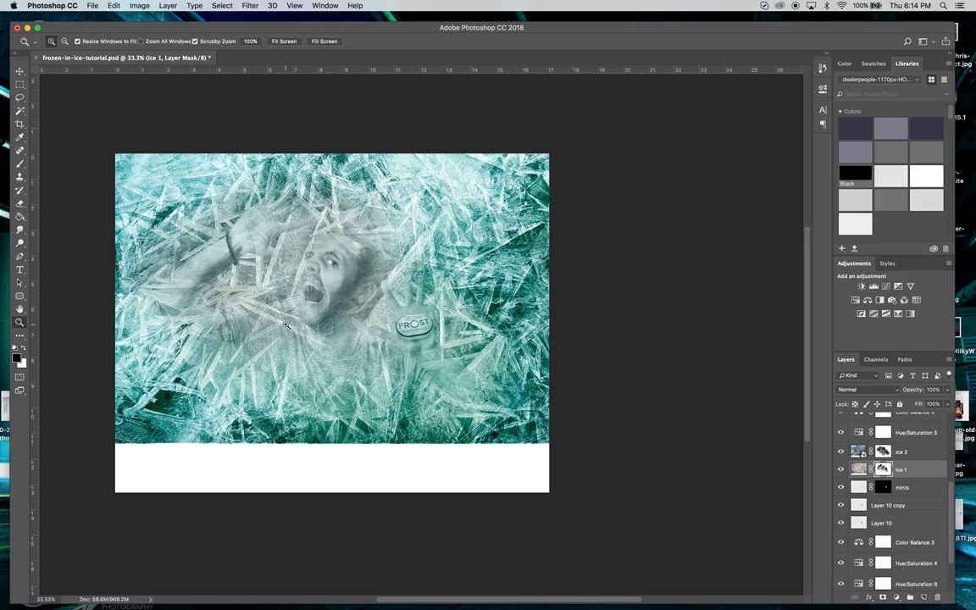
left_click_drag(258, 292, 370, 333)
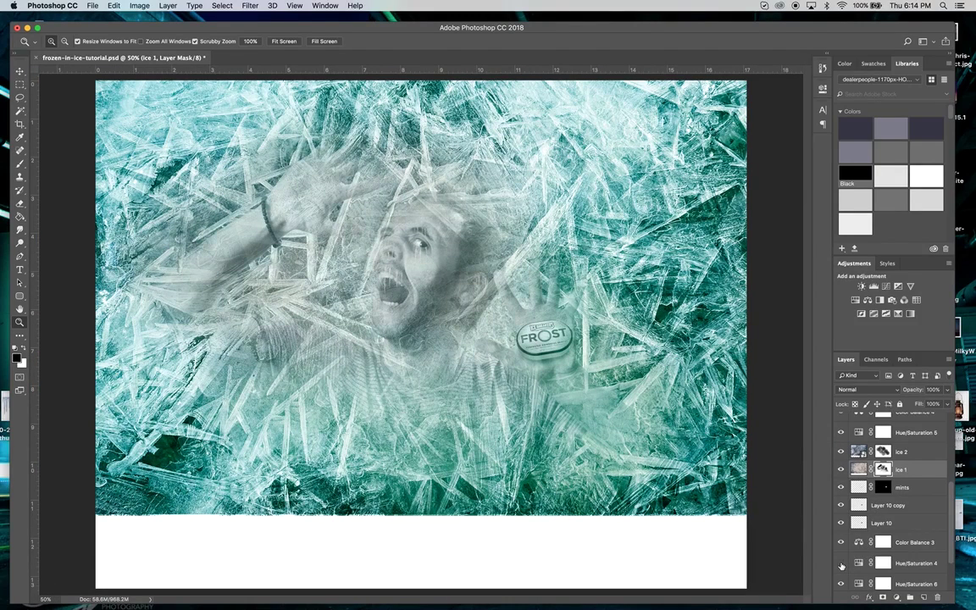
left_click(907, 564)
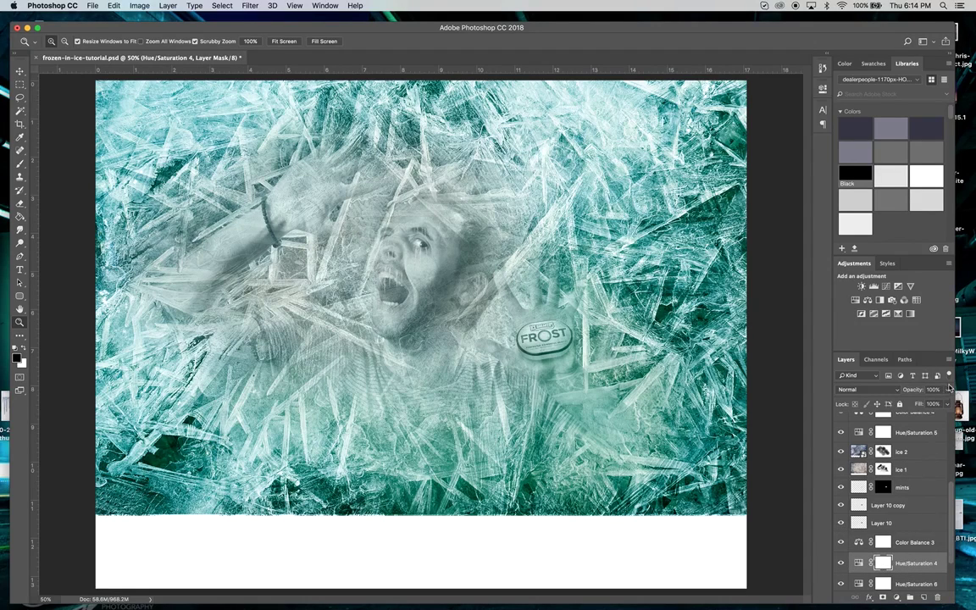
left_click_drag(948, 390, 595, 298)
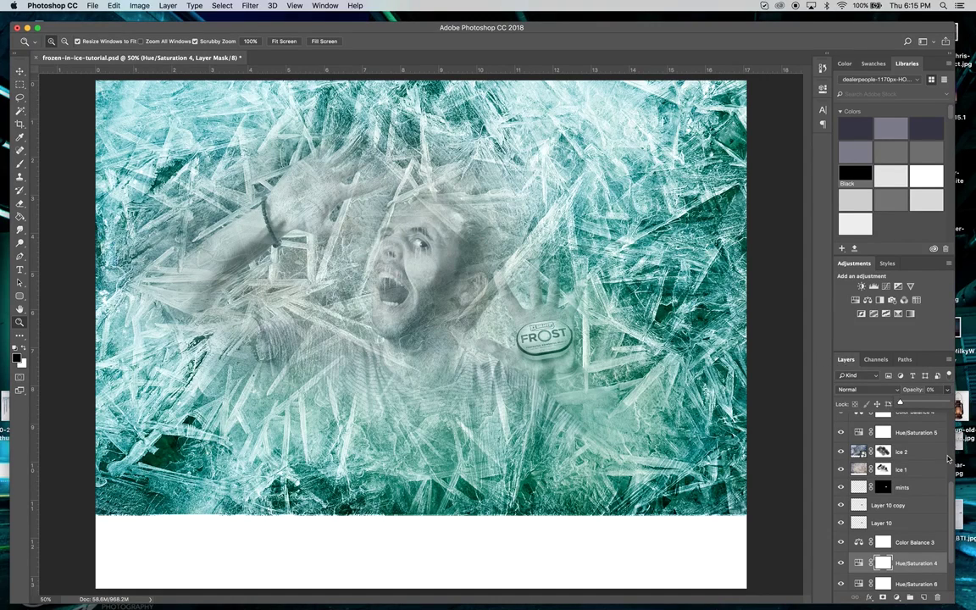
- Add a Curves adjustment above Layer 9, slightly lifting the shadows and slightly lowering the highlights
scroll(904, 436, "up", 5)
left_click(907, 419)
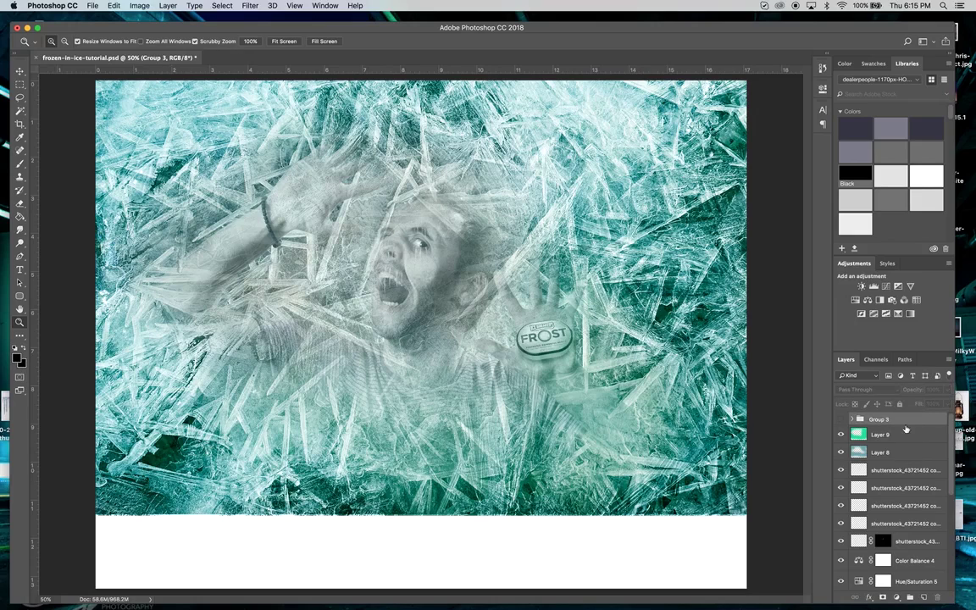
left_click(900, 434)
left_click(898, 598)
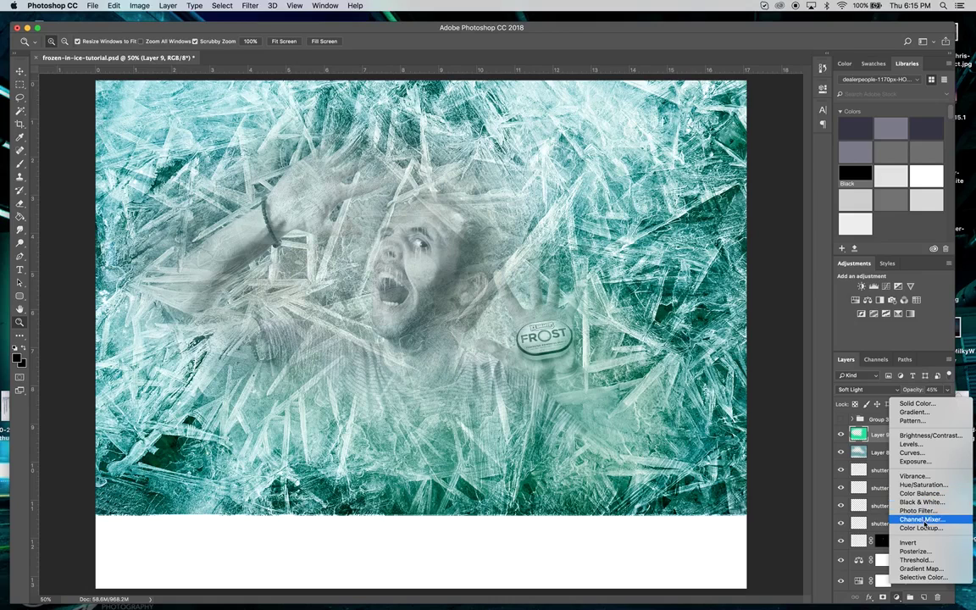
left_click(913, 453)
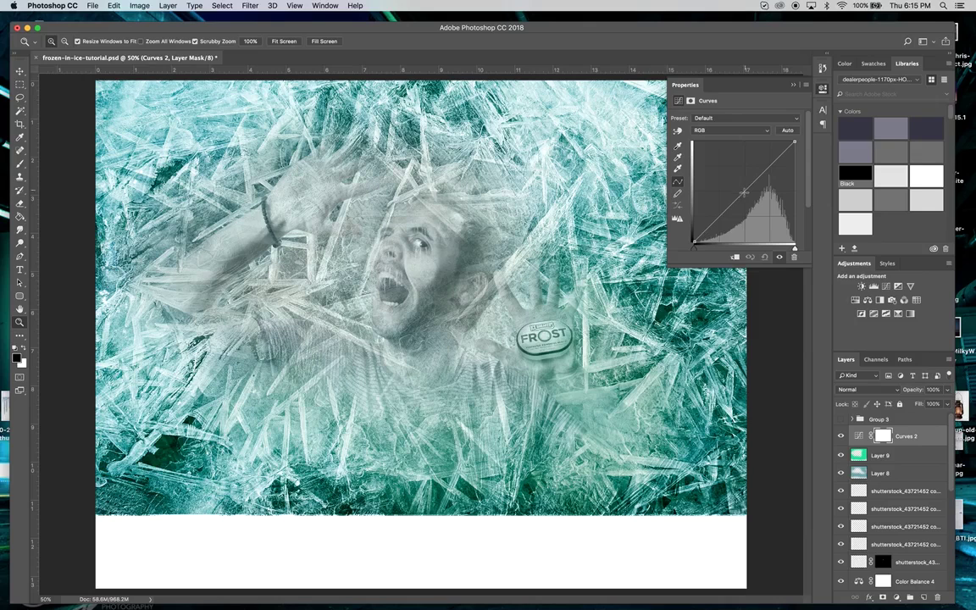
left_click_drag(729, 208, 728, 206)
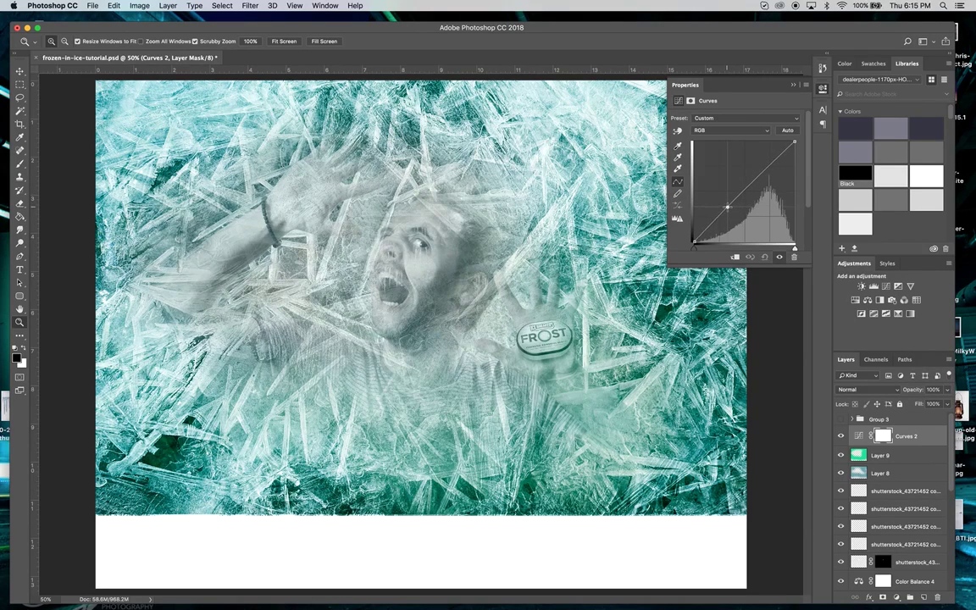
left_click(771, 164)
left_click_drag(771, 163, 773, 163)
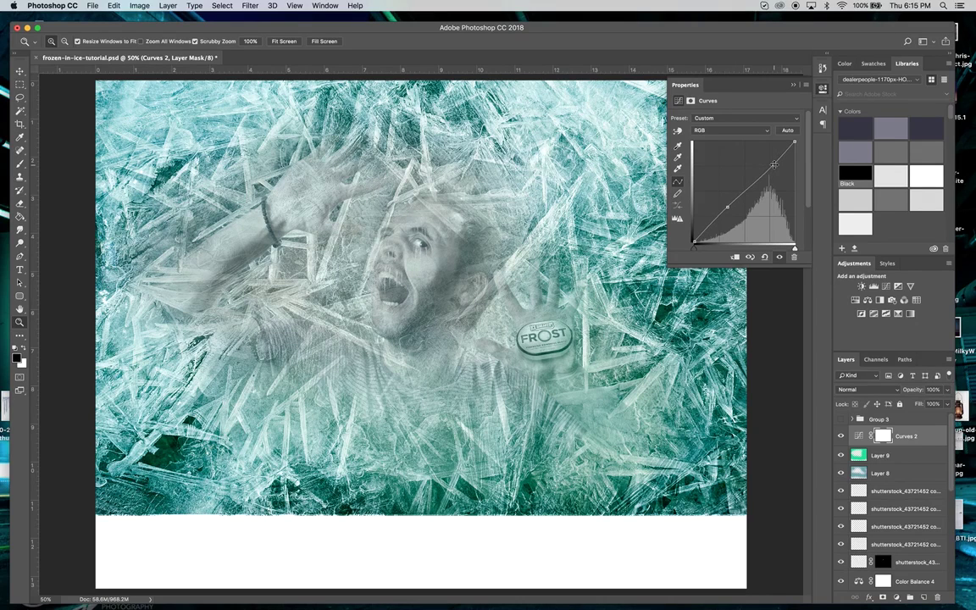
left_click(718, 80)
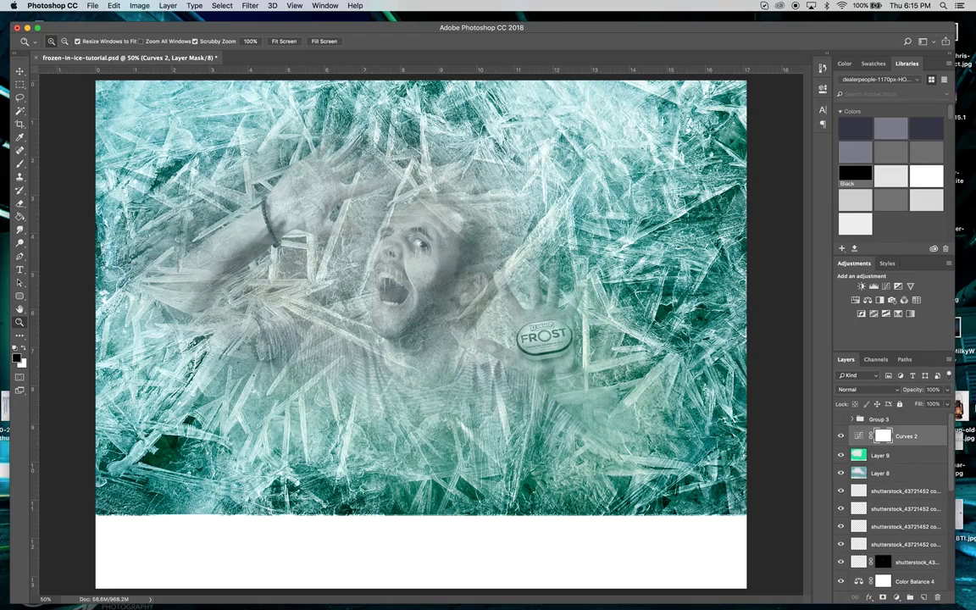
- Add a Color Balance adjustment above the curves layer and shift the midtones slightly toward blue and cyan
left_click(896, 598)
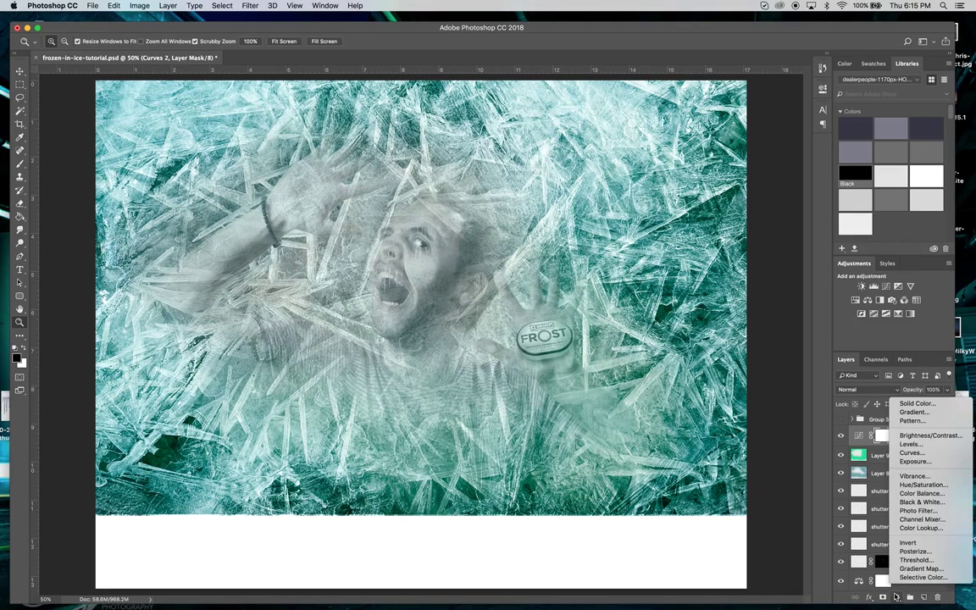
left_click(920, 493)
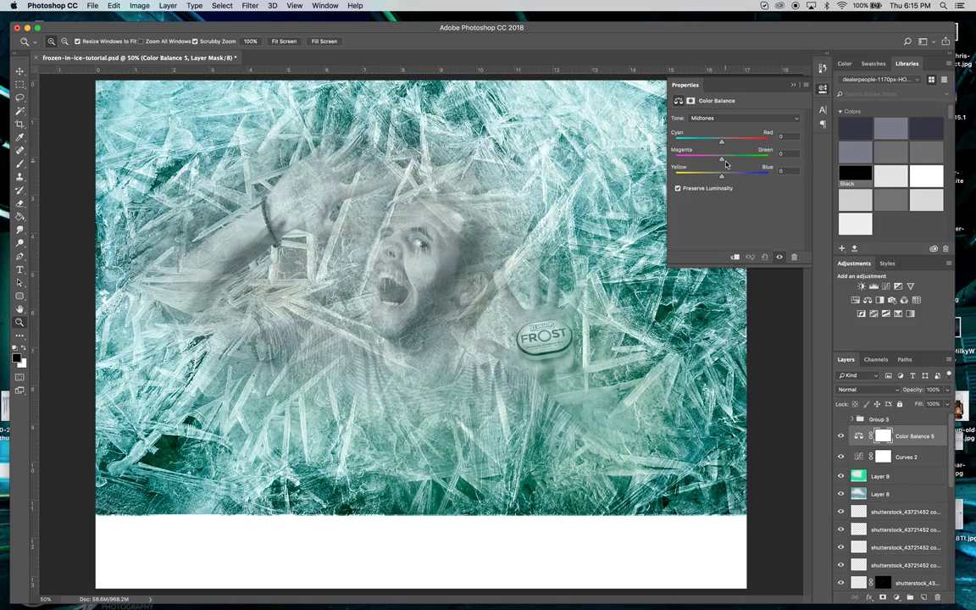
left_click_drag(721, 179, 729, 181)
left_click_drag(721, 144, 716, 149)
left_click(714, 83)
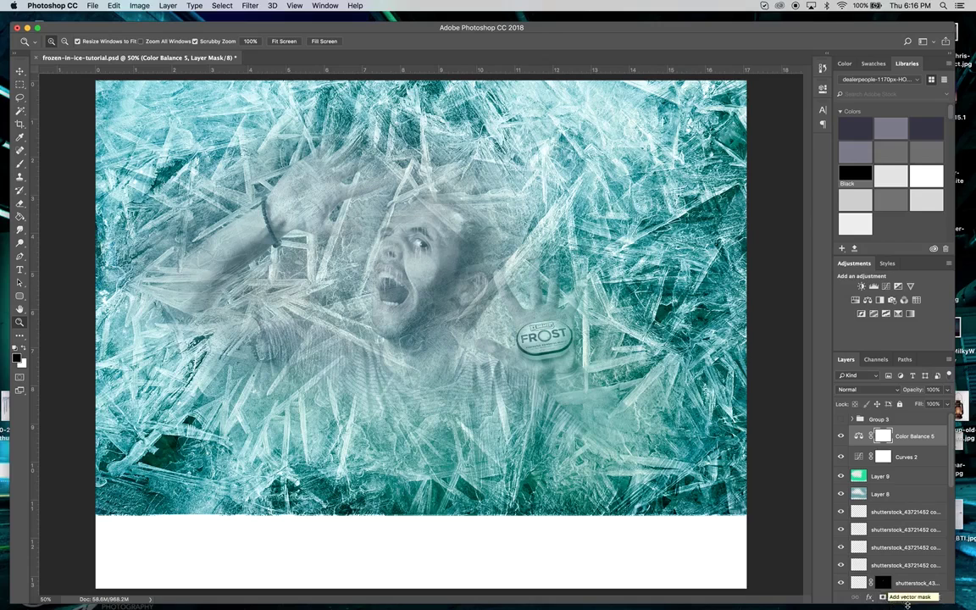
- Add a Hue/Saturation adjustment above the color balance layer and moderately lower the master saturation
left_click(897, 597)
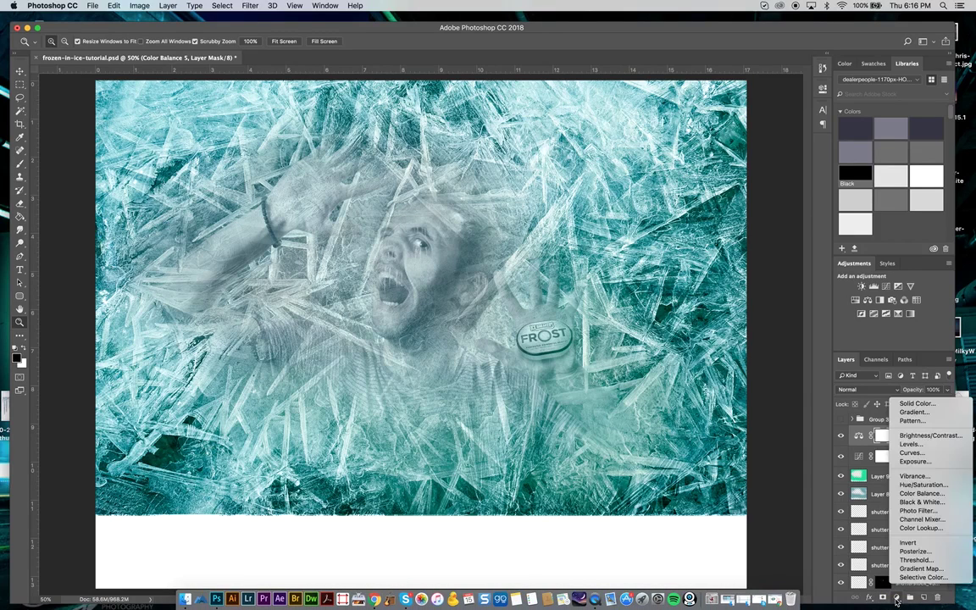
left_click(915, 485)
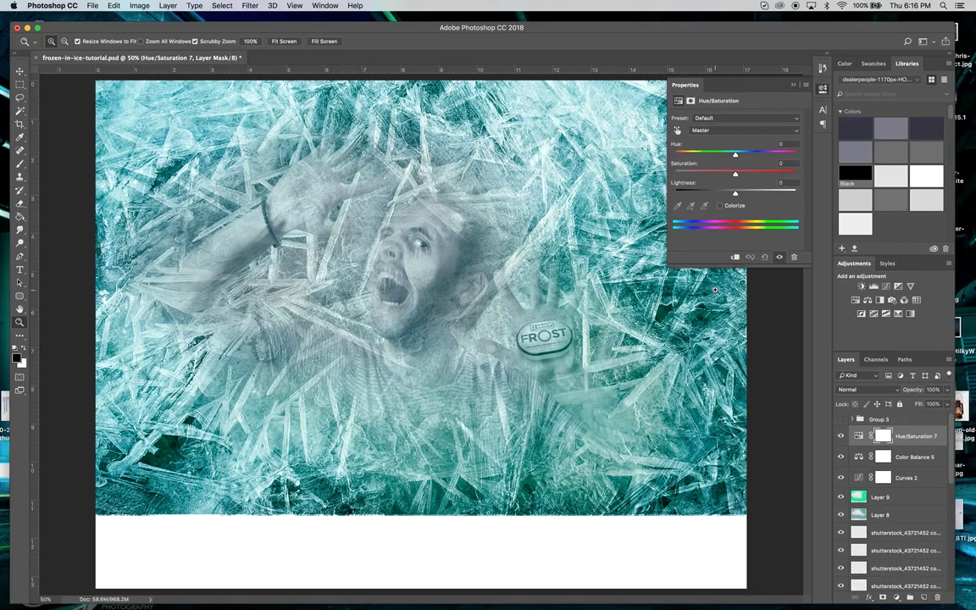
left_click_drag(736, 175, 715, 176)
left_click_drag(715, 176, 717, 174)
left_click(792, 86)
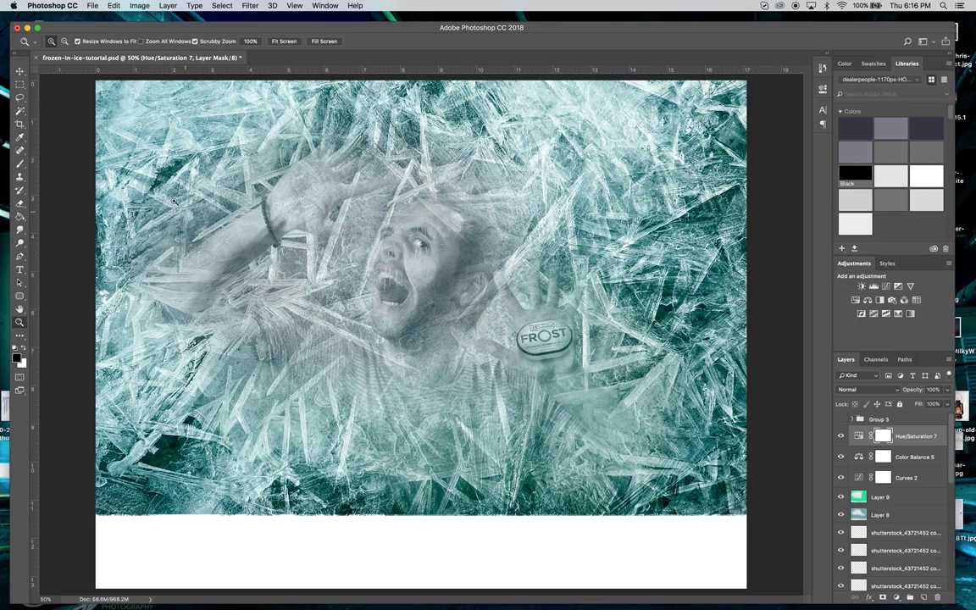
- Switch to Chrome and preview a front-view Ice Breakers Frost tin in the image results for "ice breakers frost wintercool"
left_click(20, 70)
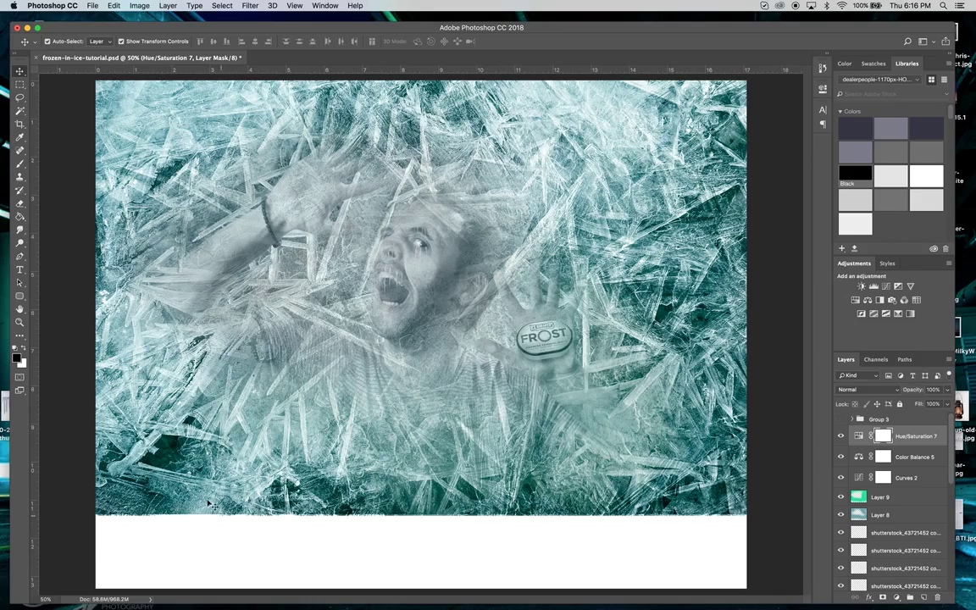
left_click(20, 269)
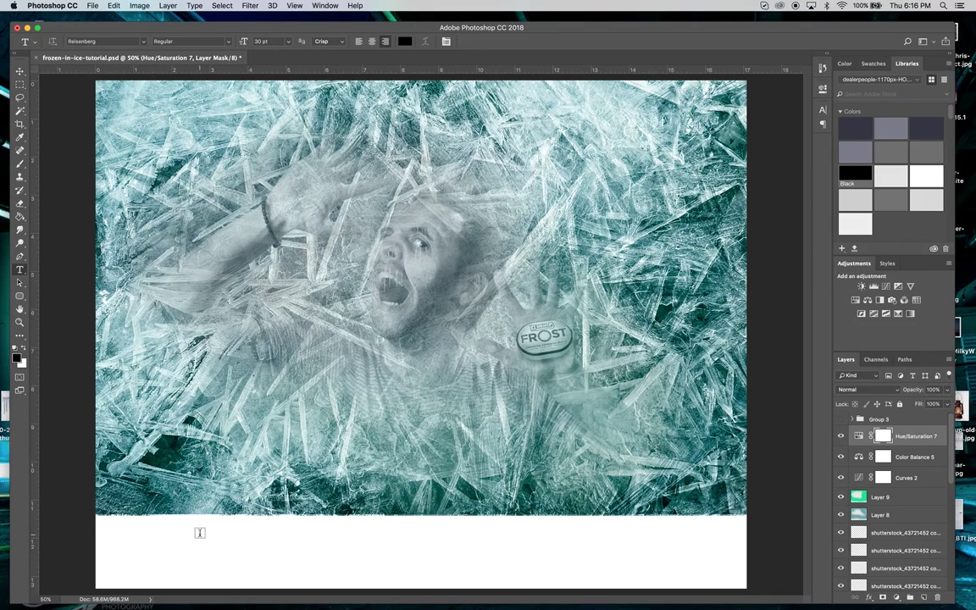
mouse_move(411, 605)
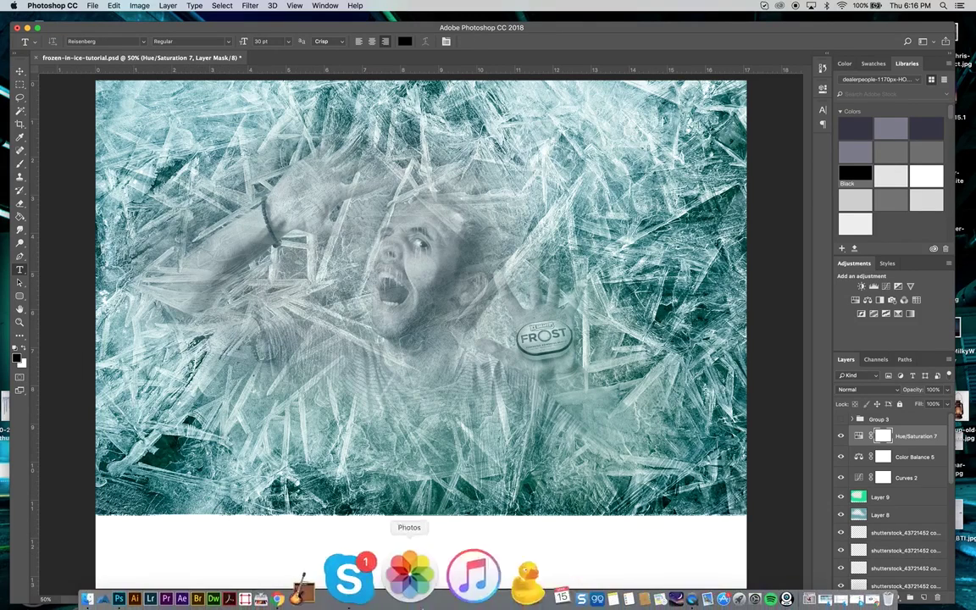
left_click(378, 591)
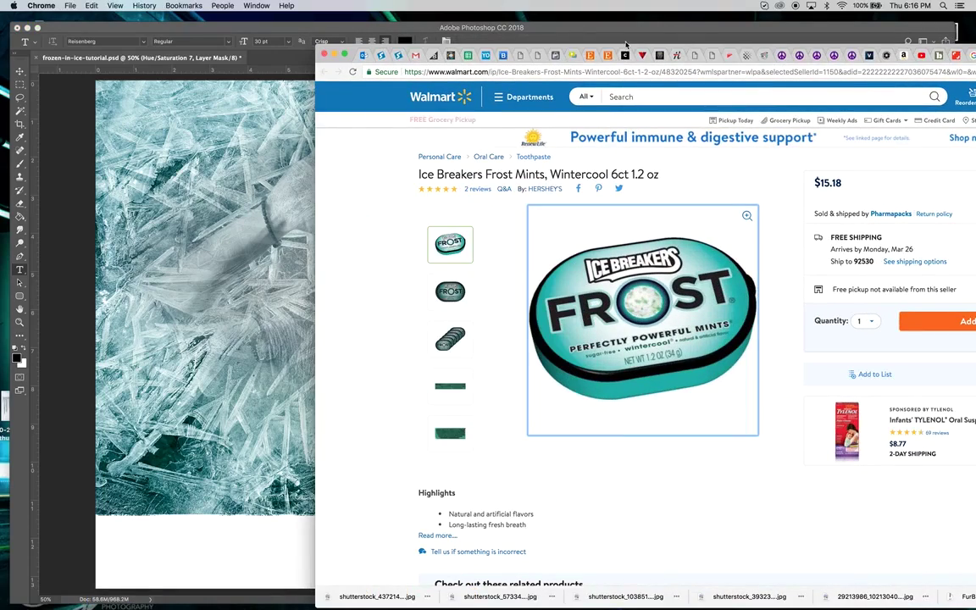
double_click(407, 48)
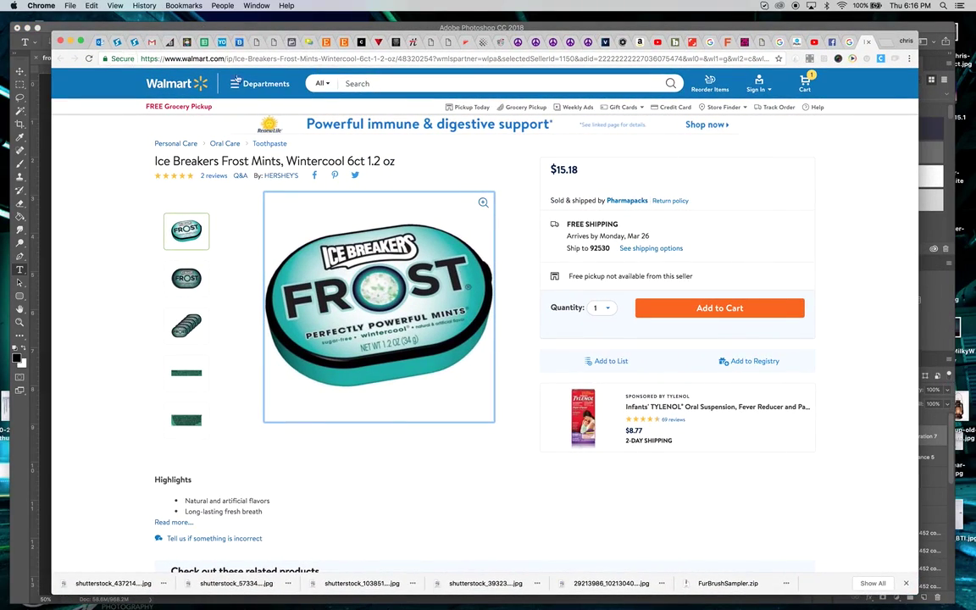
left_click(870, 42)
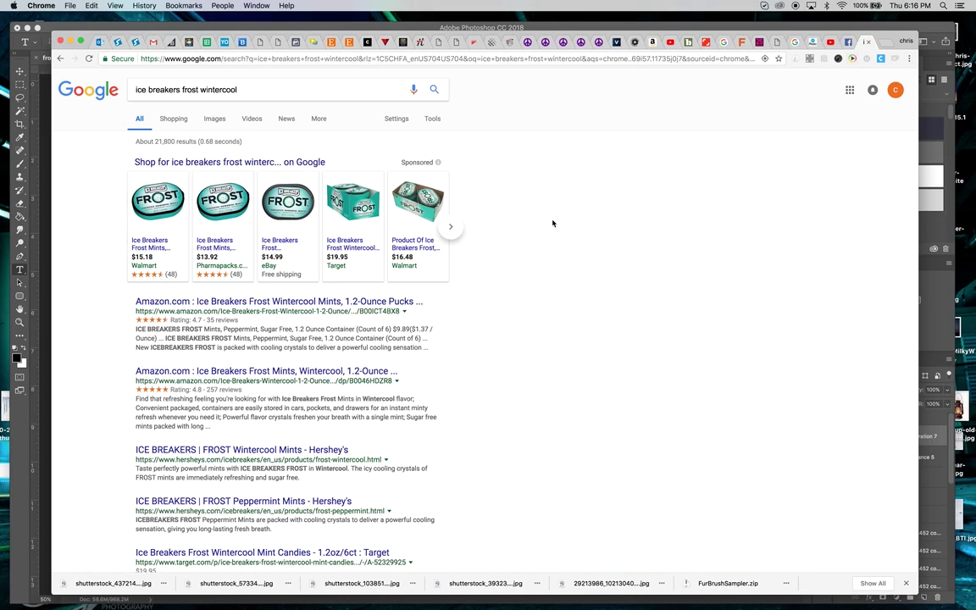
left_click(213, 119)
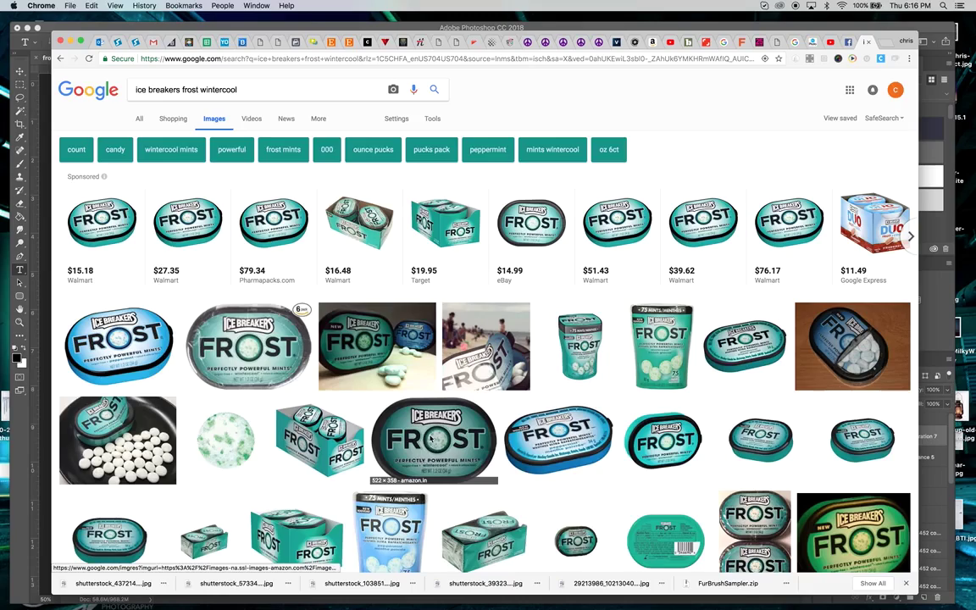
left_click(432, 438)
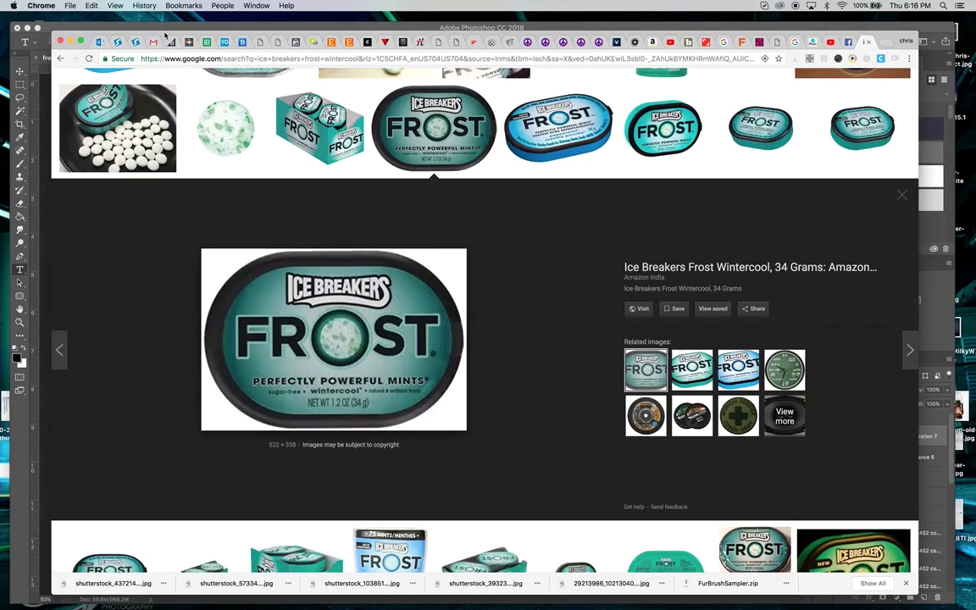
- Bring the previewed Ice Breakers Frost tin image from Chrome into the Photoshop document, accepting the color profile conversion
left_click_drag(166, 36, 448, 50)
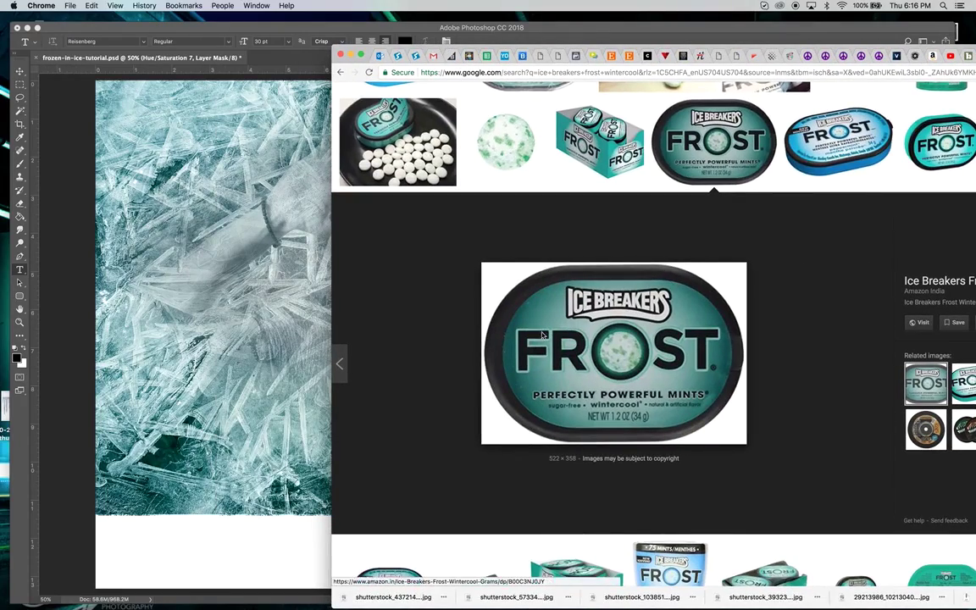
left_click_drag(481, 299, 180, 483)
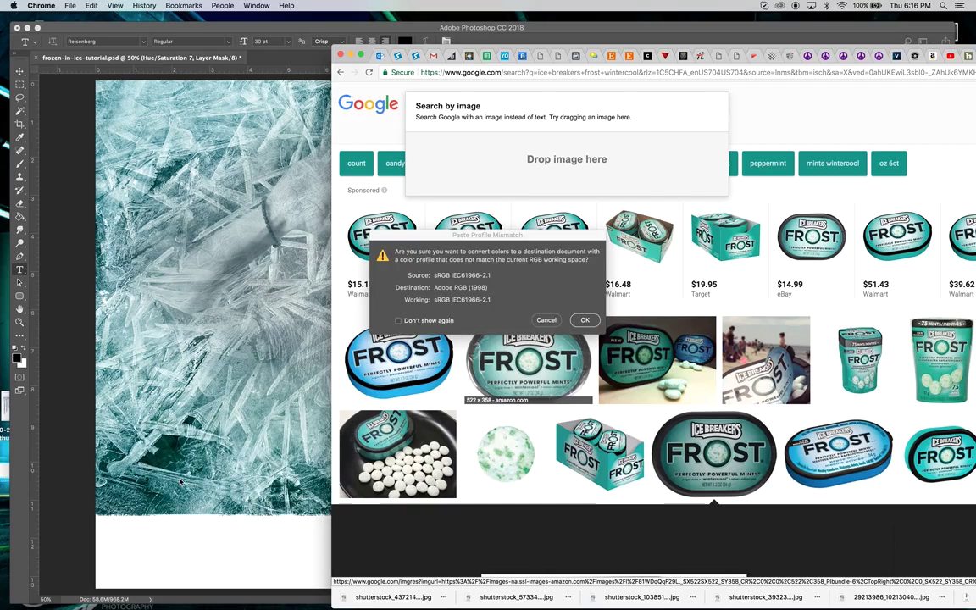
left_click(584, 319)
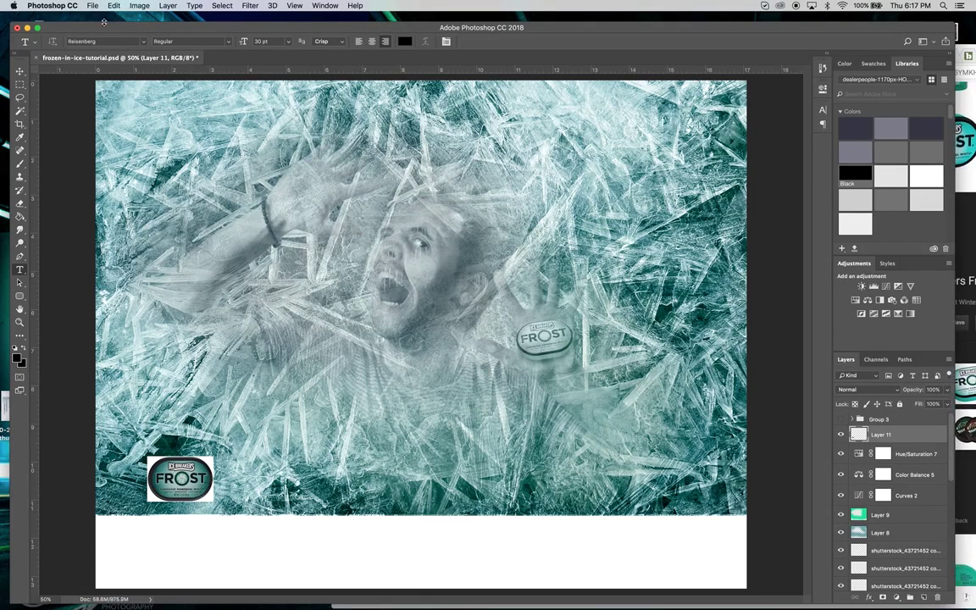
- Try to cut out the pasted tin on Layer 11 with a Select Subject selection and a layer mask
left_click(222, 6)
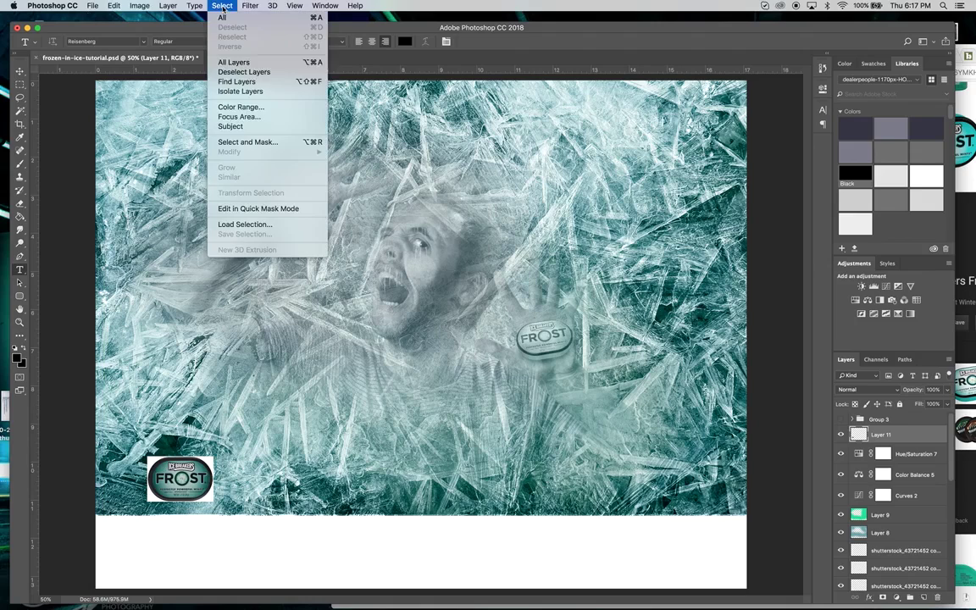
left_click(230, 127)
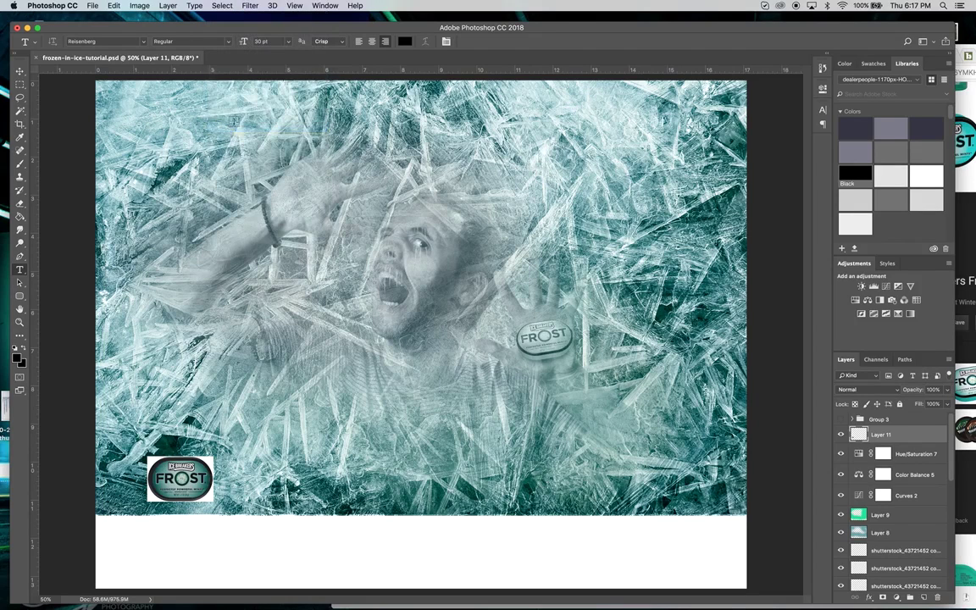
left_click(883, 597)
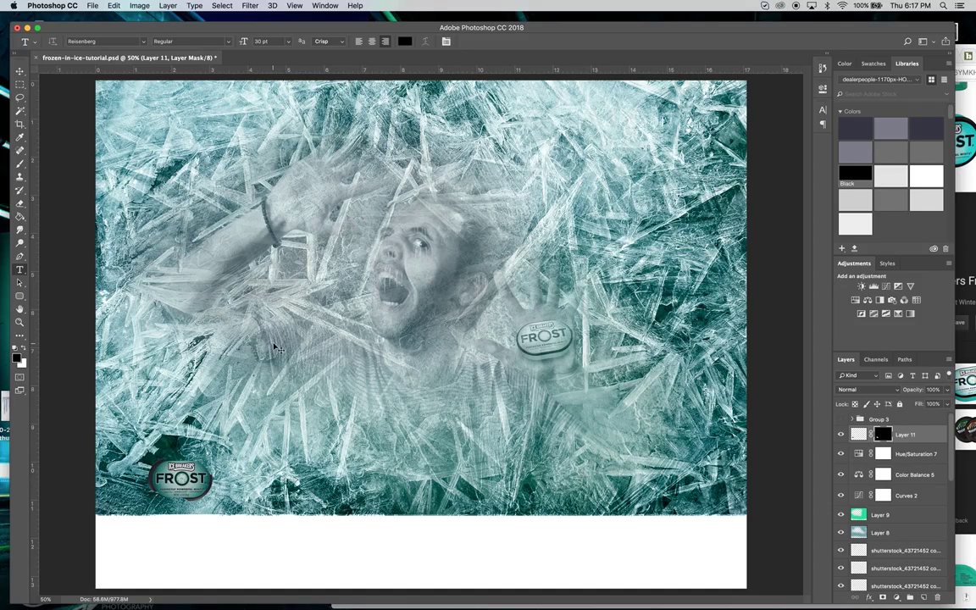
key("super+z")
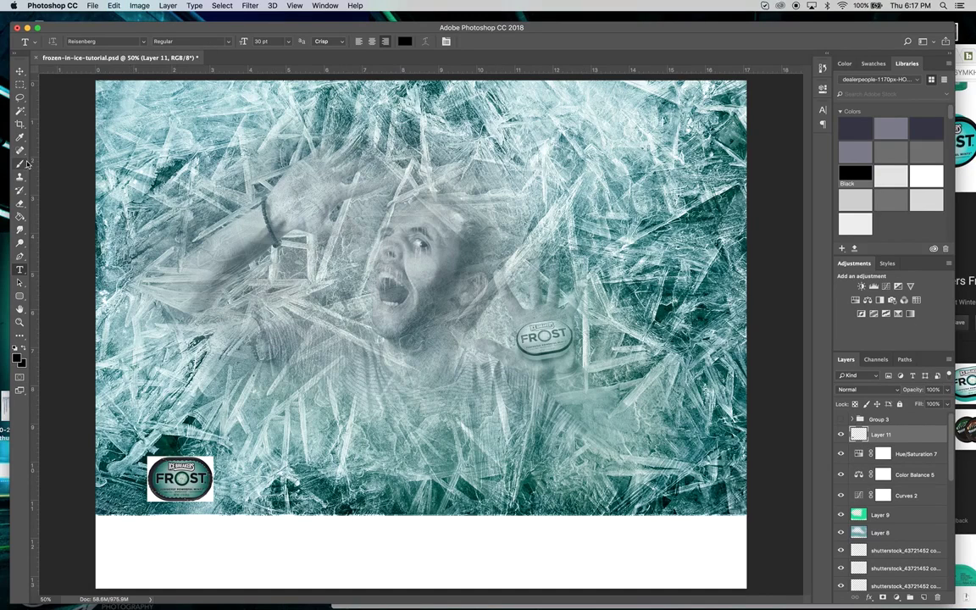
- Select the white background around the tin on Layer 11 with the Magic Wand and delete it
left_click(21, 111)
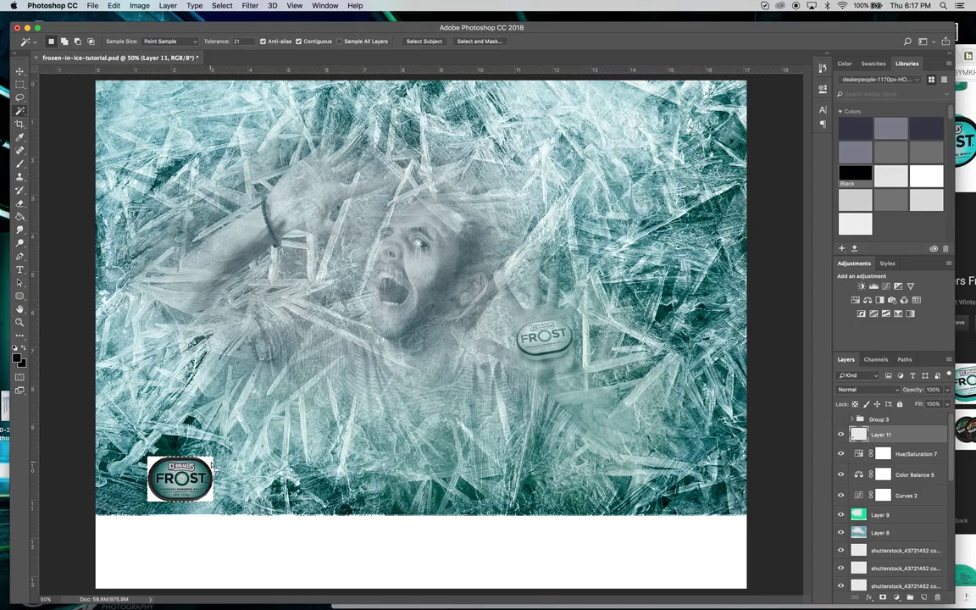
key("Delete")
- Scale the tin on Layer 11 to about 136% and place it near the left end of the white strip below the ice
left_click(20, 71)
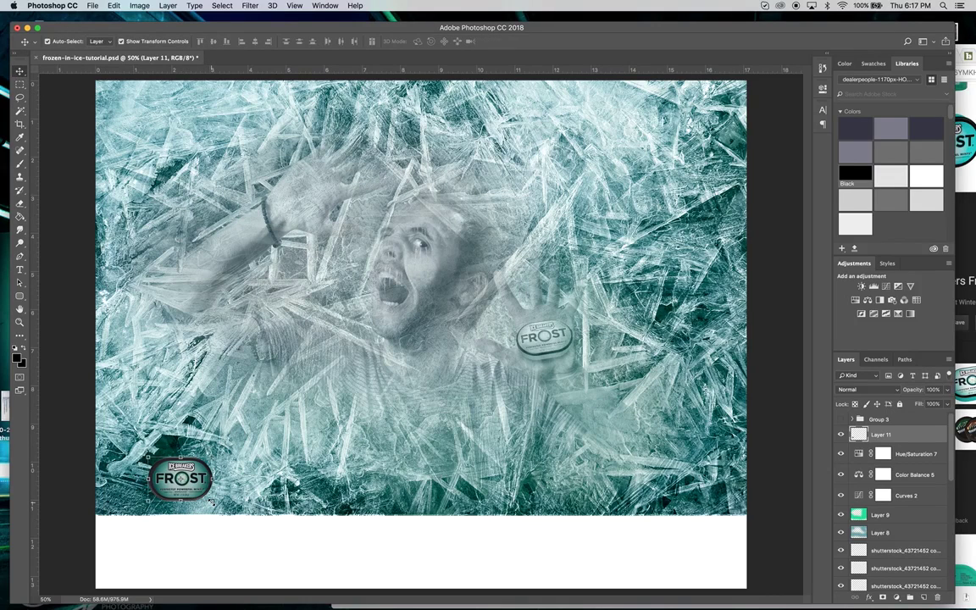
left_click_drag(211, 501, 275, 541)
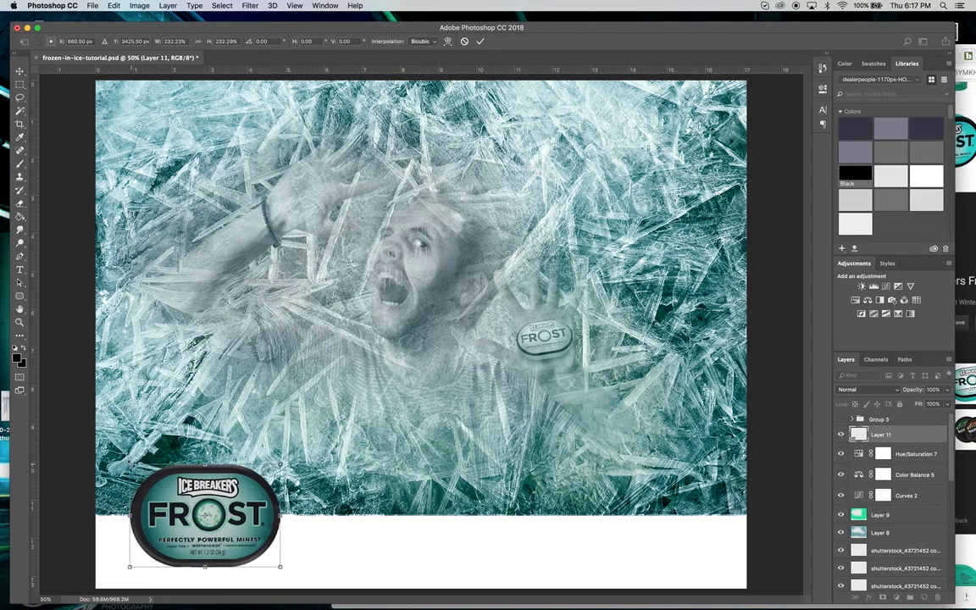
left_click_drag(129, 419, 173, 448)
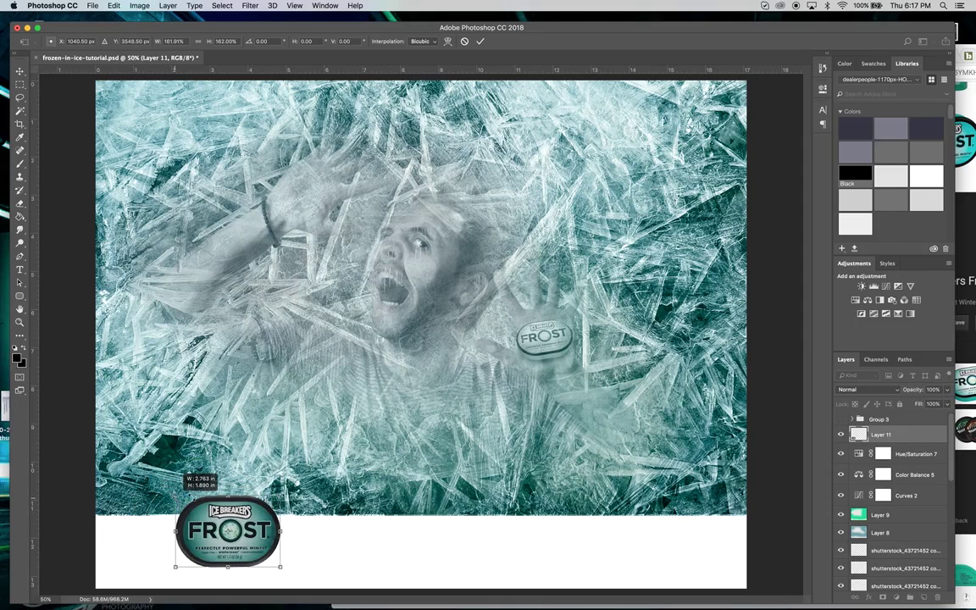
left_click_drag(246, 517, 238, 539)
left_click_drag(272, 585, 259, 577)
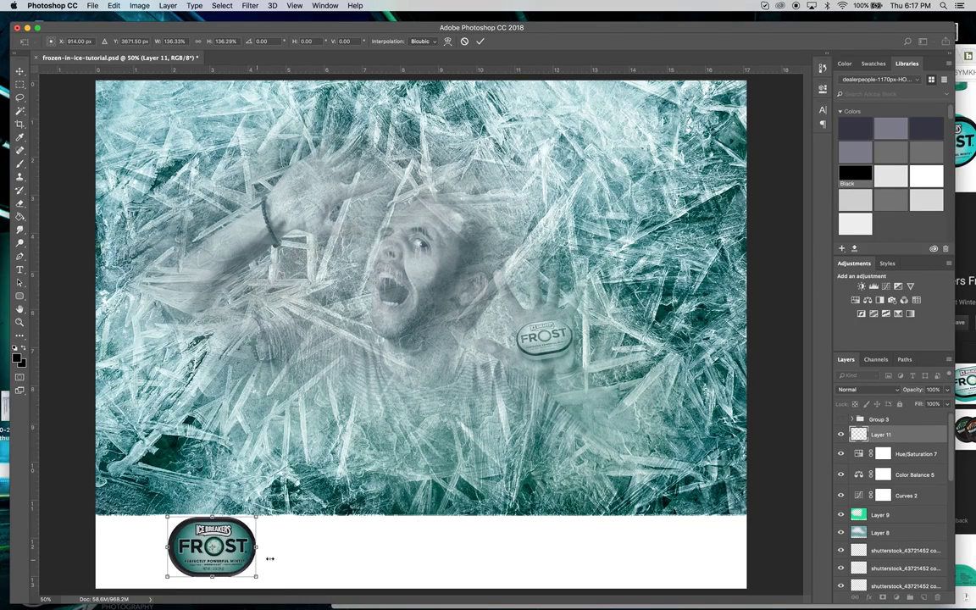
key("shift+Down")
key("shift+Down")
key("shift+Down")
key("shift+Down")
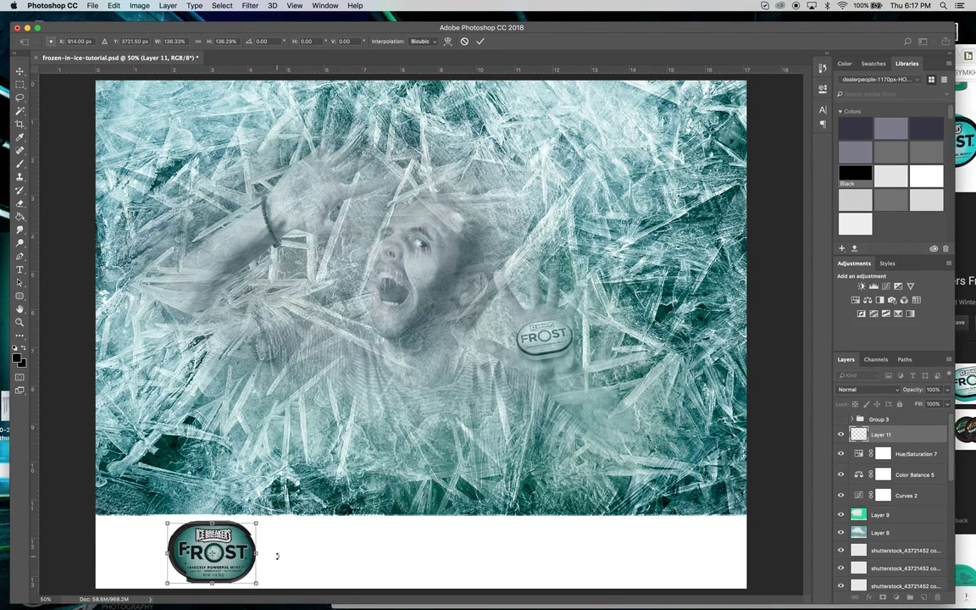
left_click(23, 70)
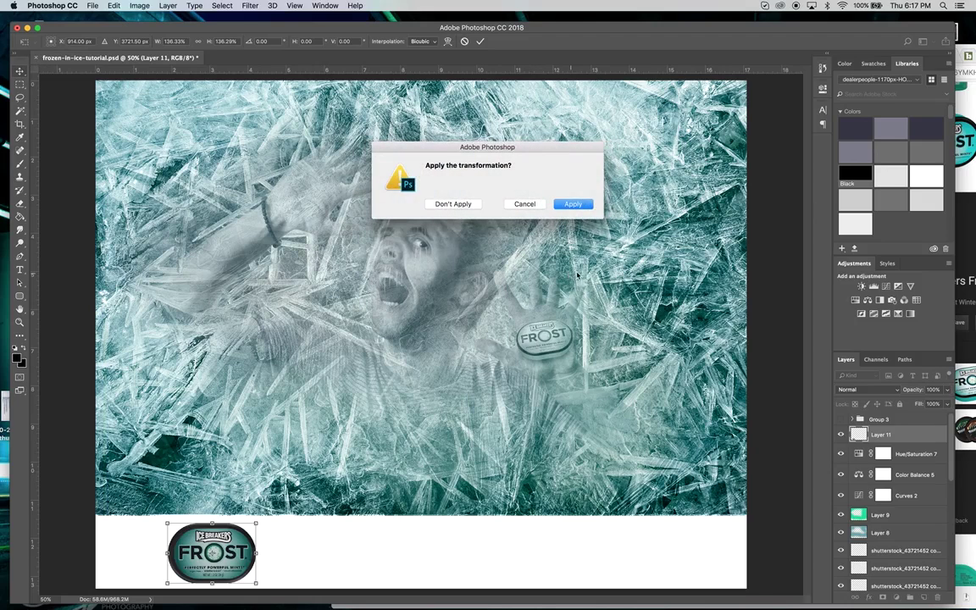
left_click(571, 204)
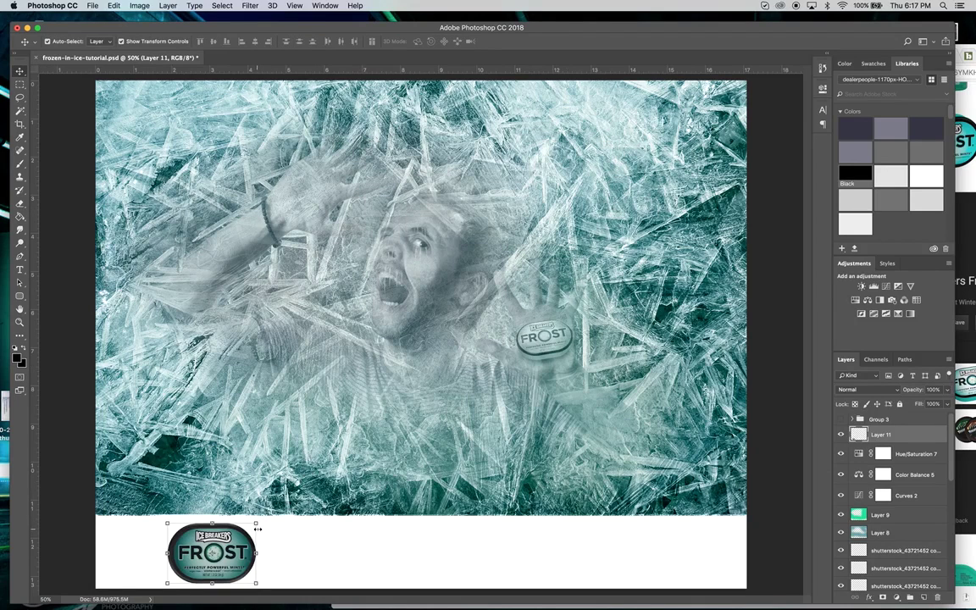
- Start a text layer in the white strip just right of the tin, using the tin-sampled color #83a3a0
left_click(17, 272)
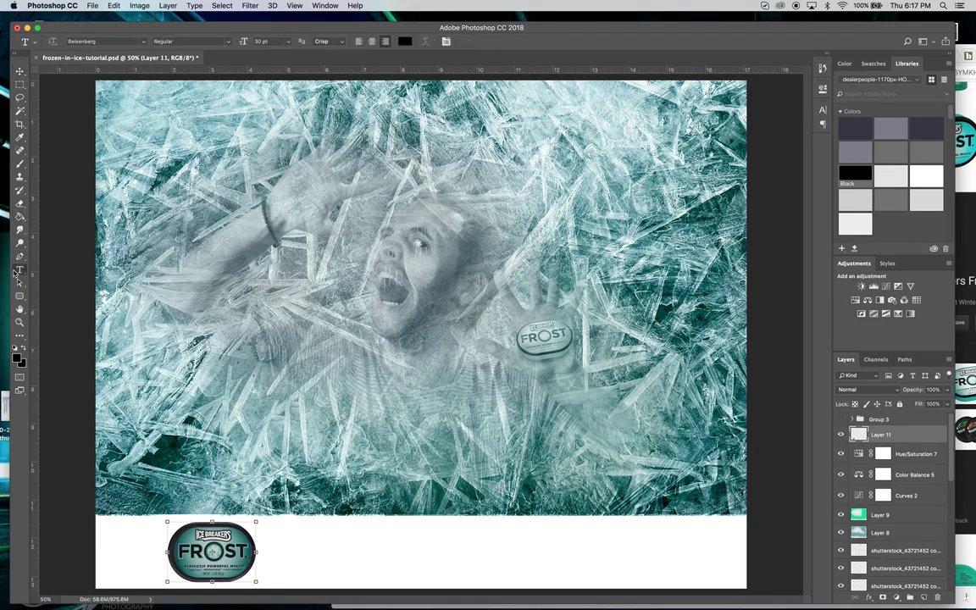
left_click(282, 558)
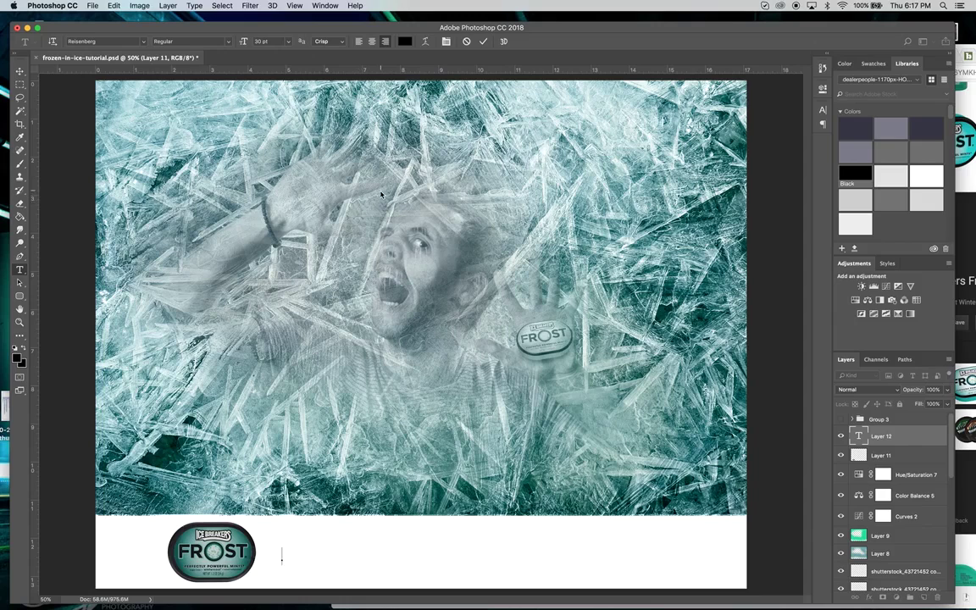
left_click(404, 41)
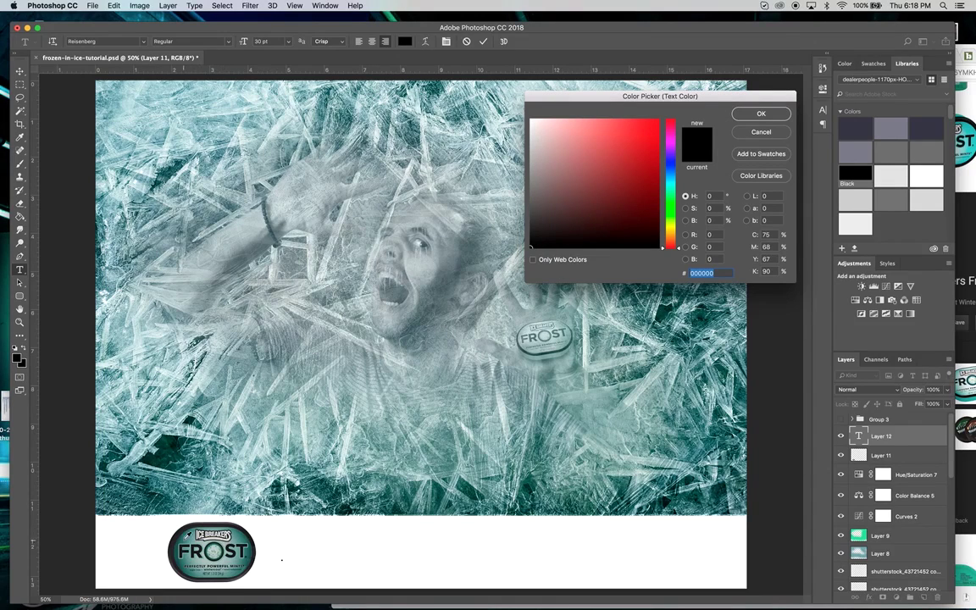
left_click(194, 544)
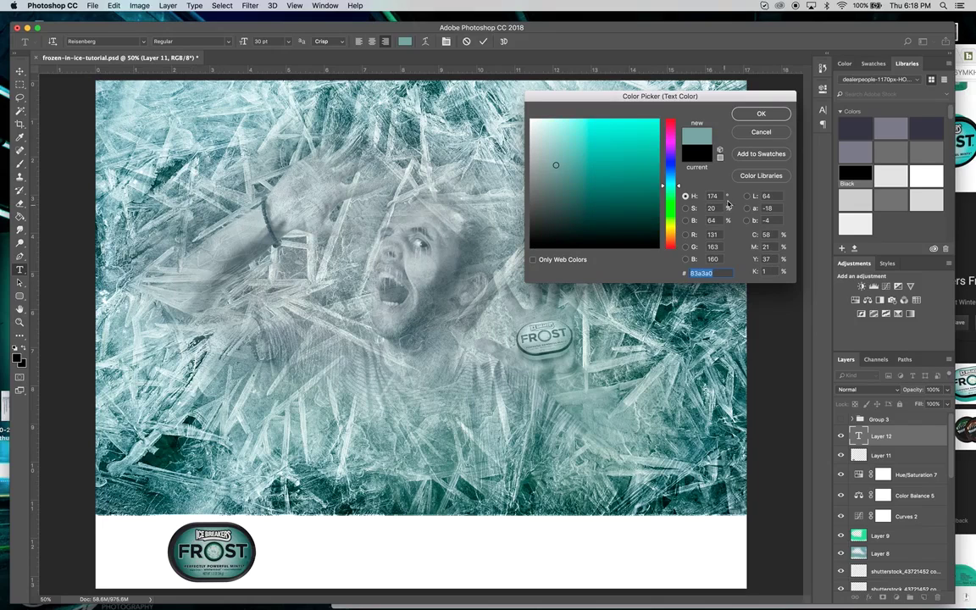
left_click(761, 113)
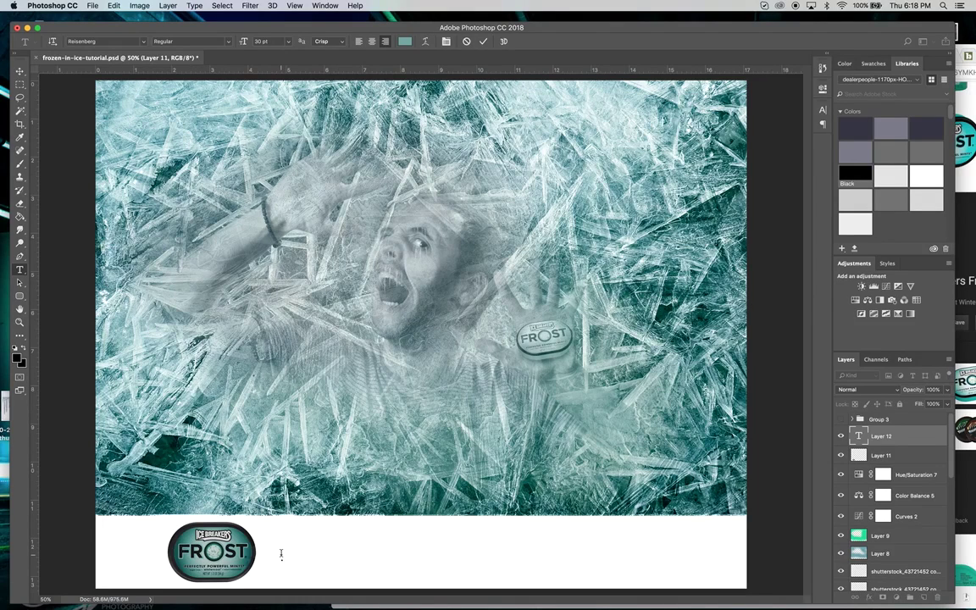
- Enter the tagline "PERFECTLY POWERFUL MINTS." and left-align it so it runs rightward from beside the tin
type("PERFECTLY P")
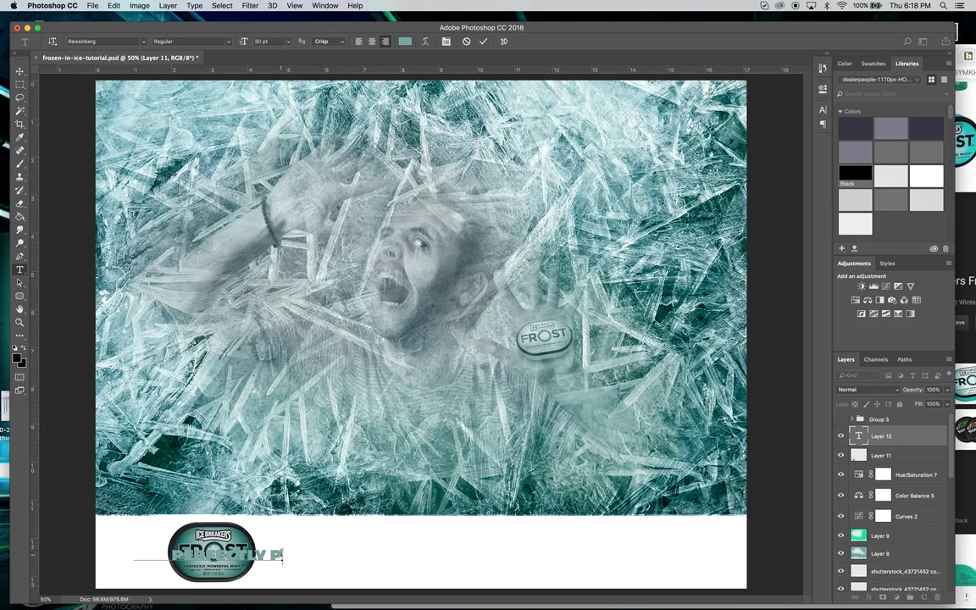
type("OWERFUL")
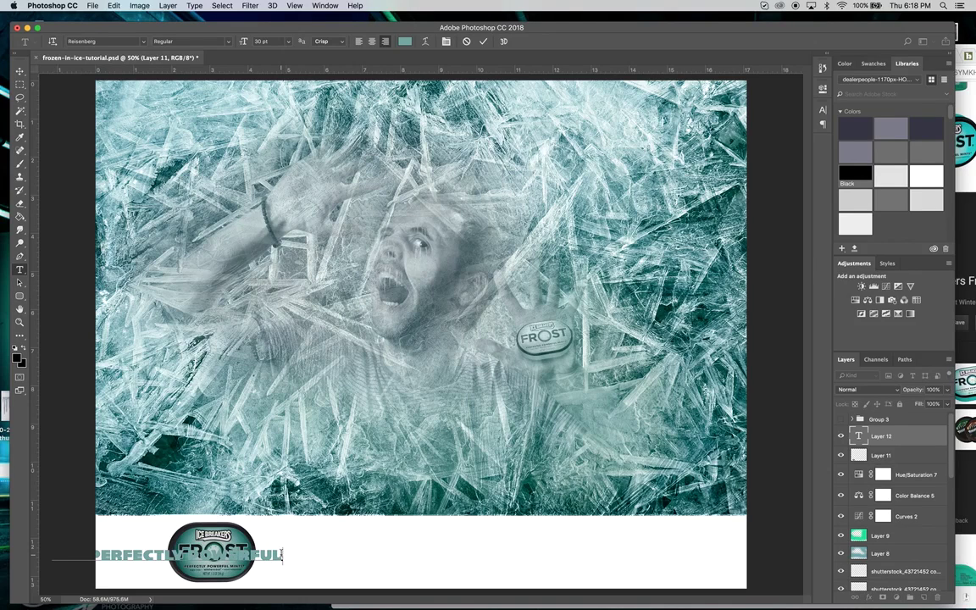
type(" MINTS.")
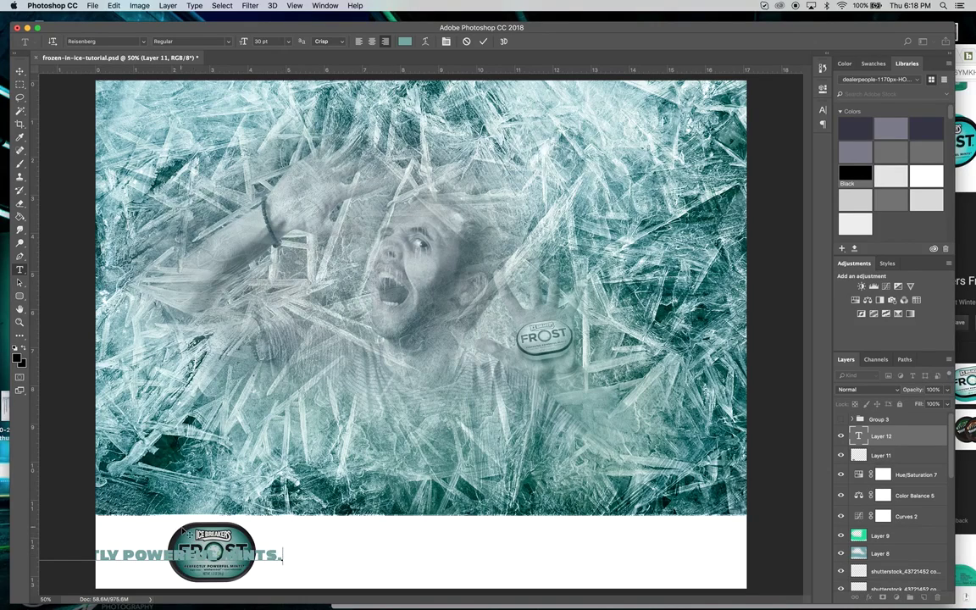
left_click(19, 71)
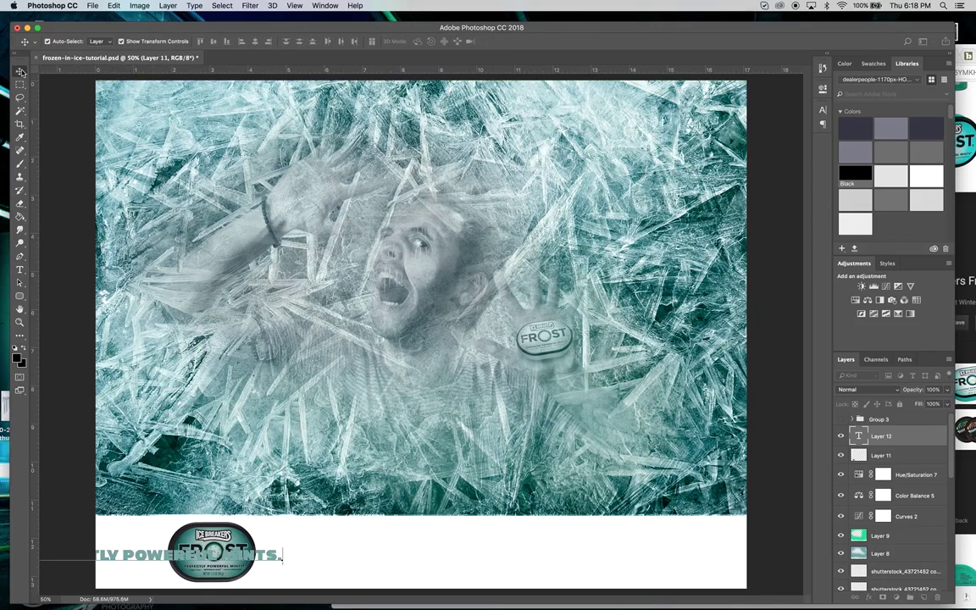
left_click(20, 270)
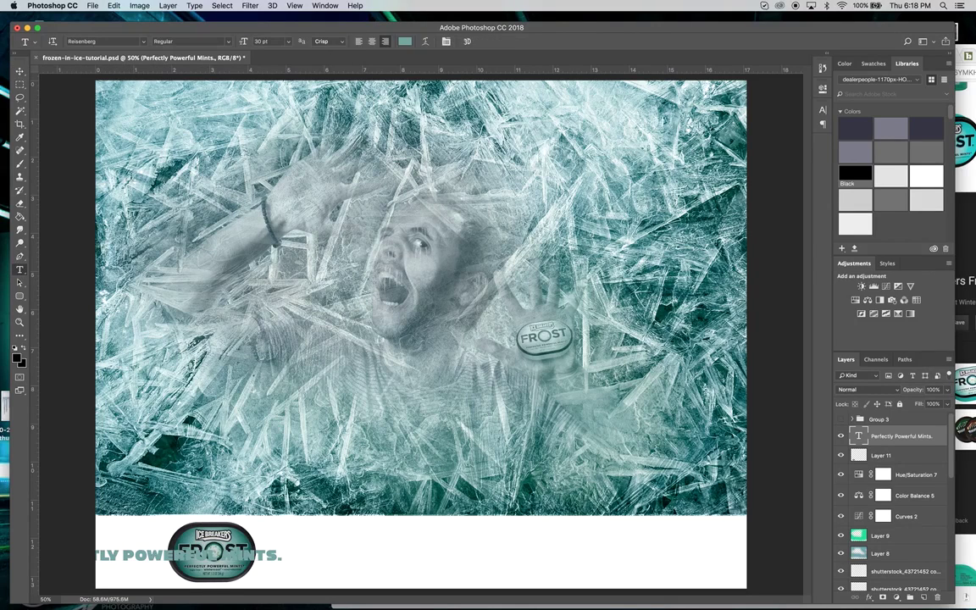
left_click(358, 41)
left_click(19, 84)
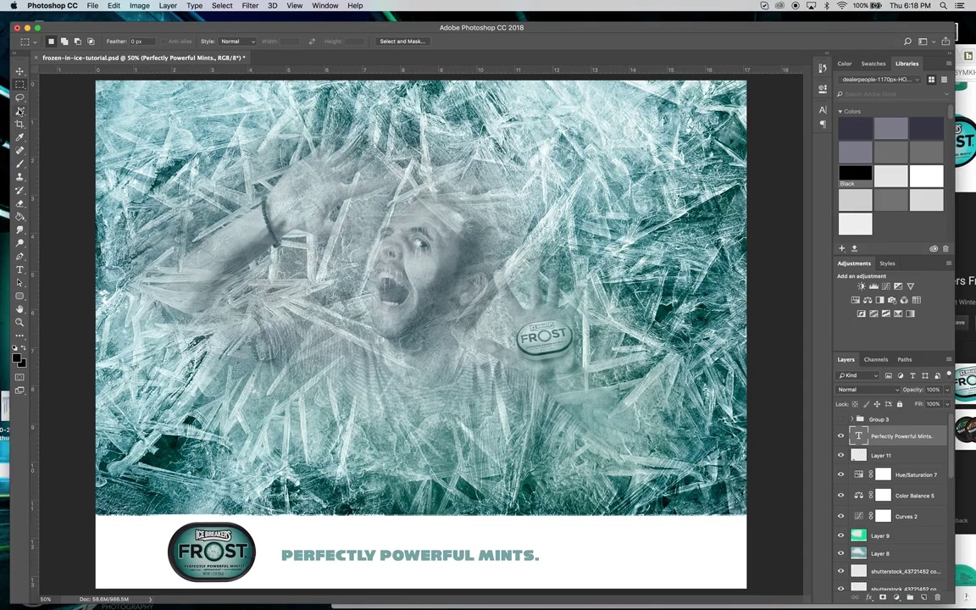
- Add a 27 px outside Stroke layer style to the tagline, using the dark teal #466f6a sampled from the tin
left_click(19, 71)
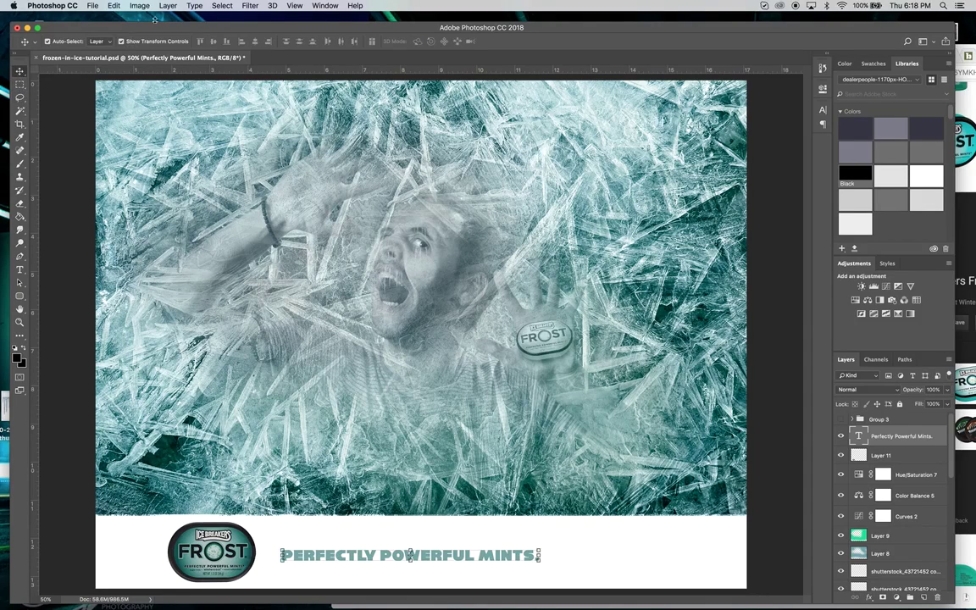
left_click(169, 6)
mouse_move(180, 106)
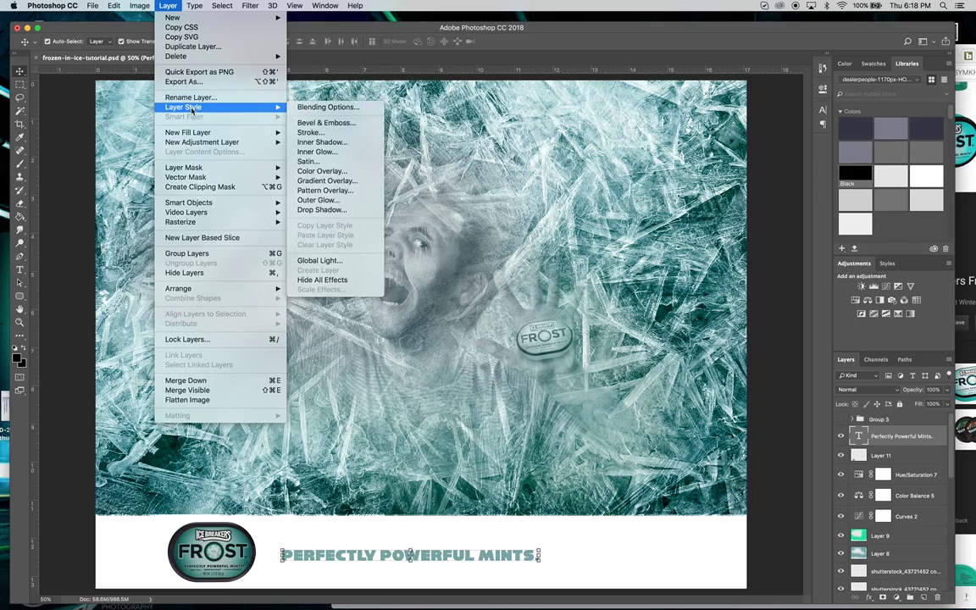
left_click(320, 135)
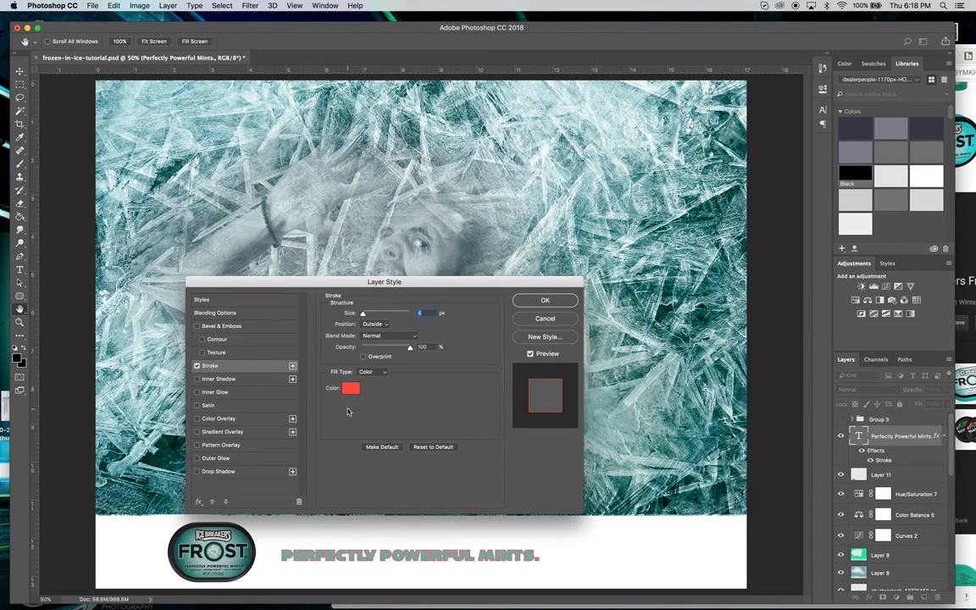
left_click(347, 388)
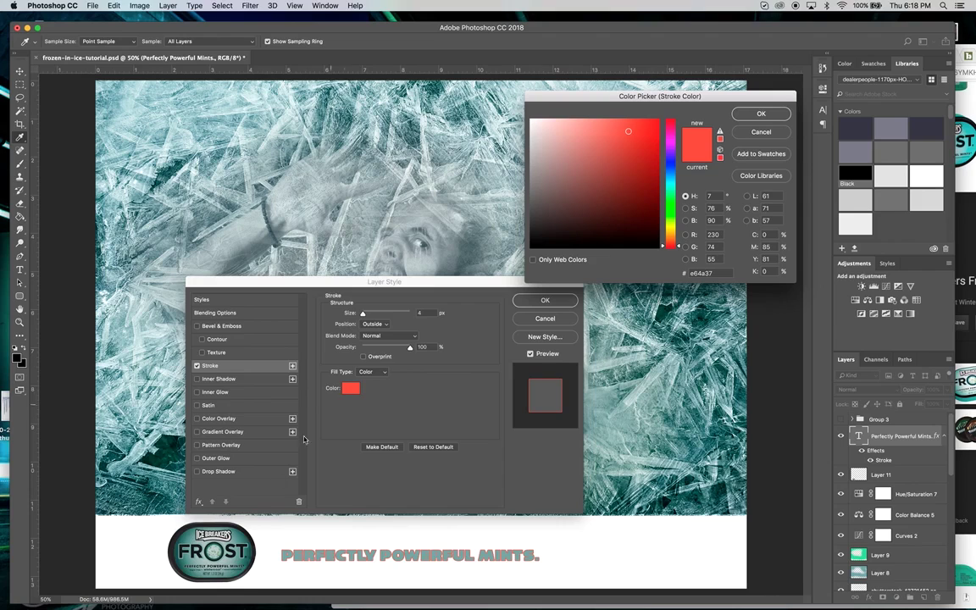
left_click(243, 535)
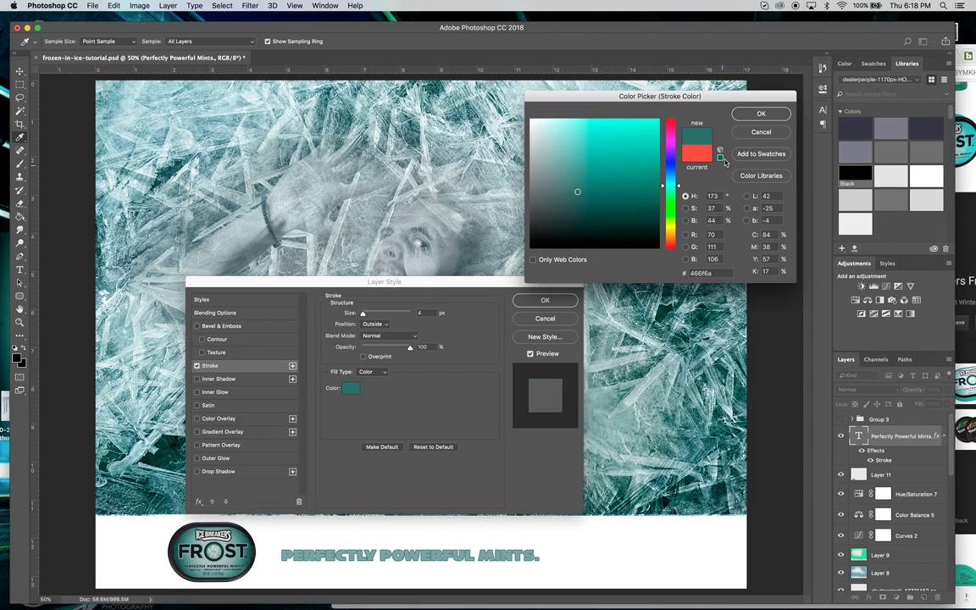
left_click(761, 114)
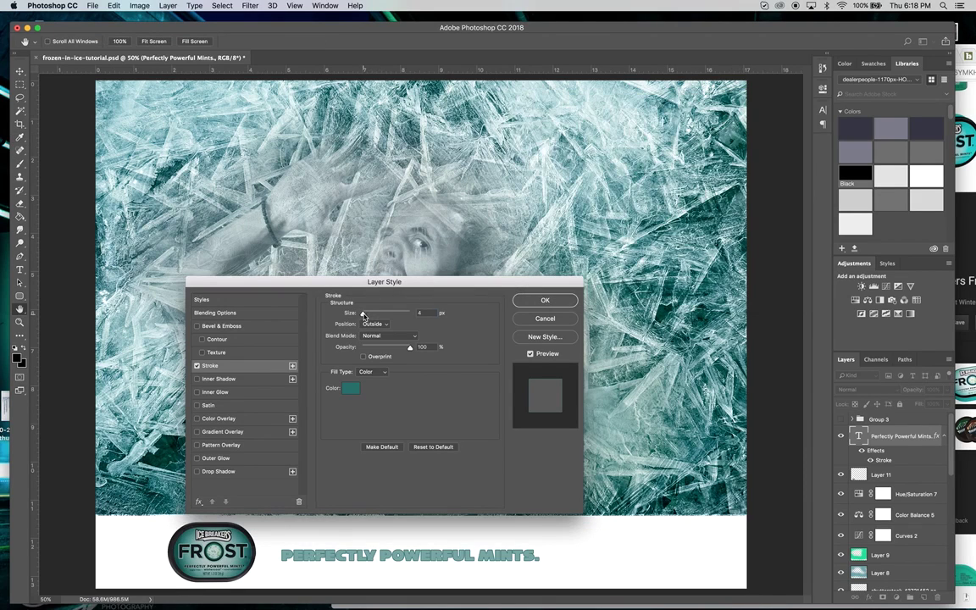
left_click_drag(362, 316, 369, 316)
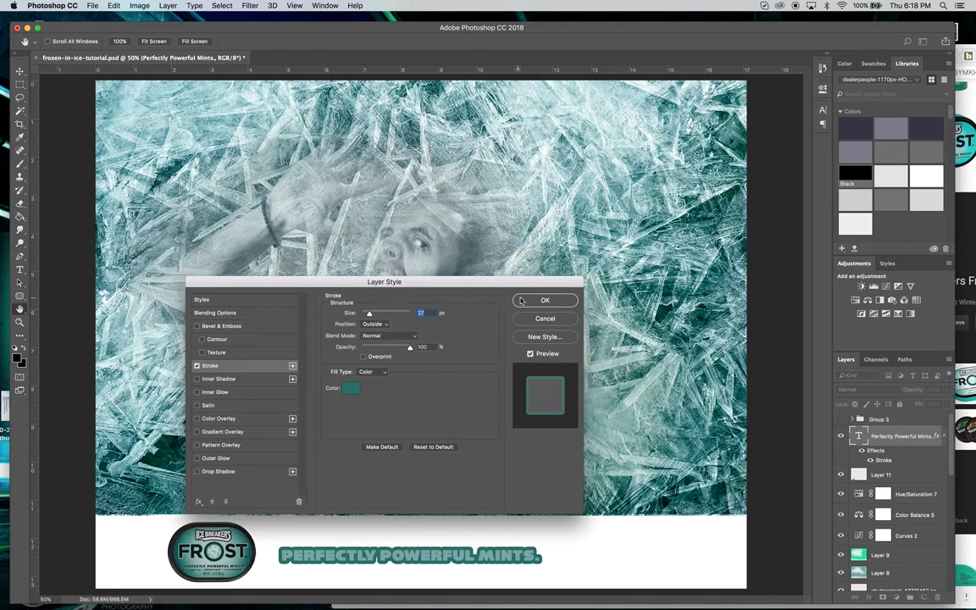
left_click(522, 300)
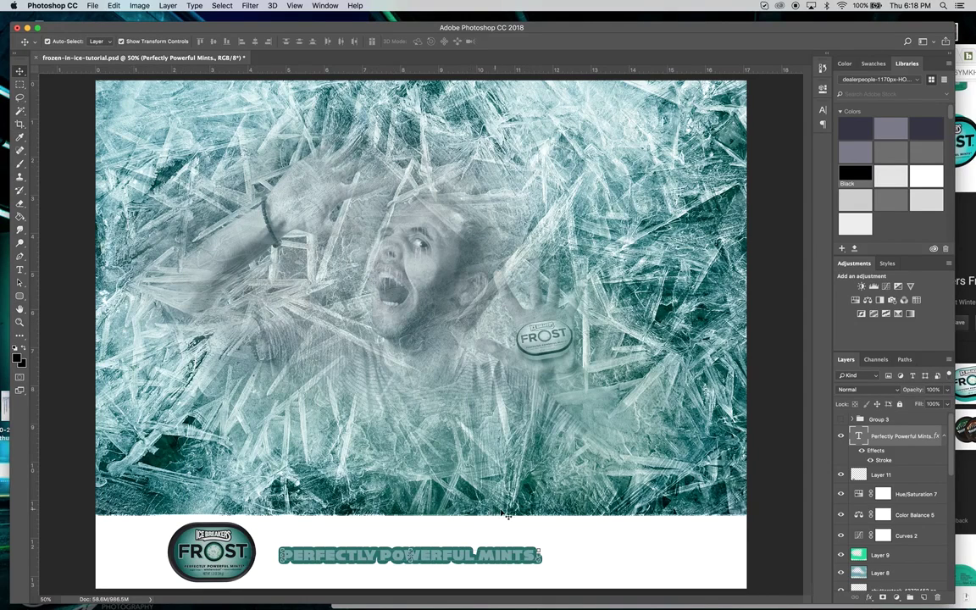
- Scale the tagline up to about 147% so it extends across most of the white strip beside the tin
left_click_drag(547, 549, 665, 522)
left_click(20, 65)
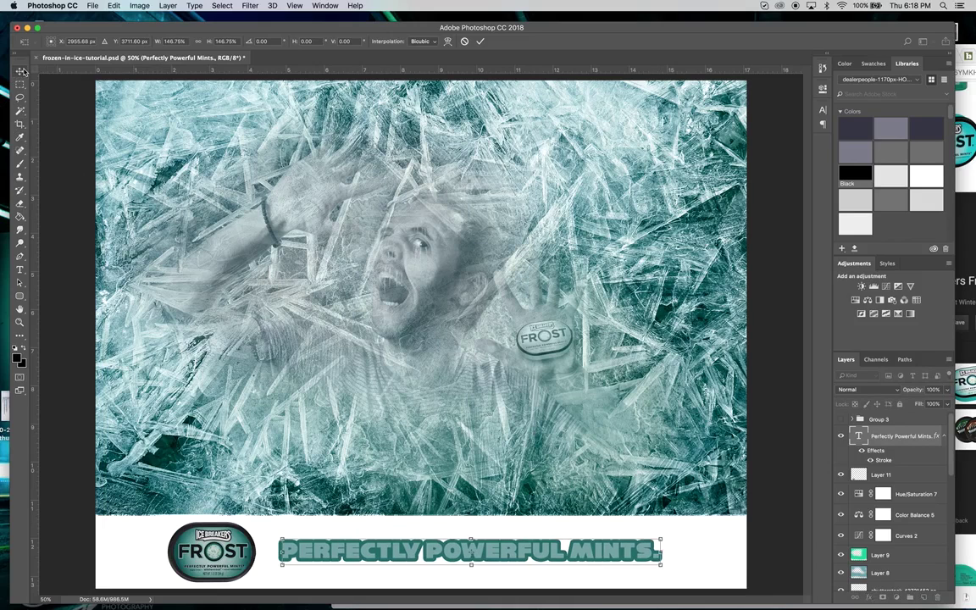
left_click(573, 205)
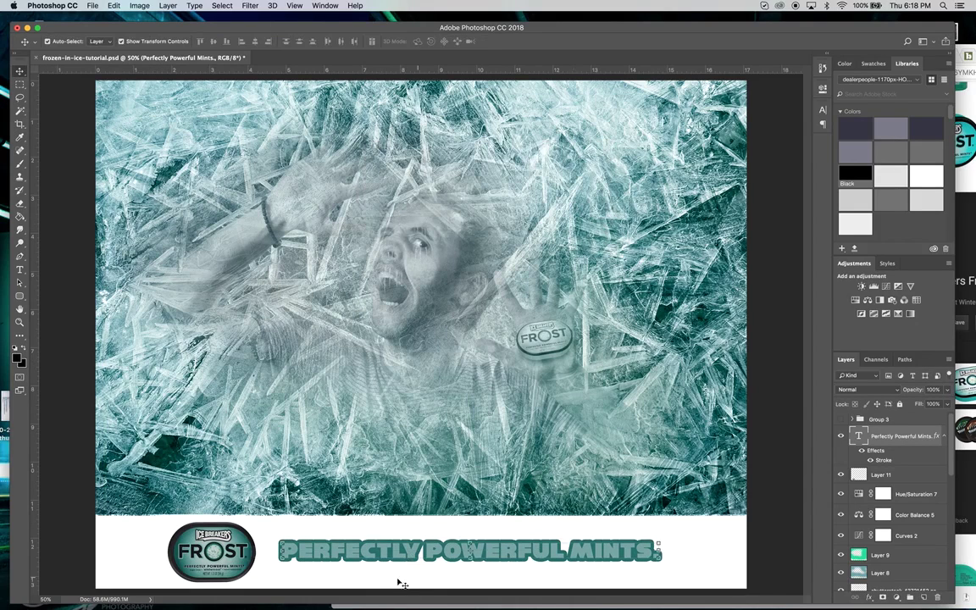
- Align the tin and tagline by their vertical centers, and nudge both rightward to center them across the white strip
left_click(225, 554, "shift")
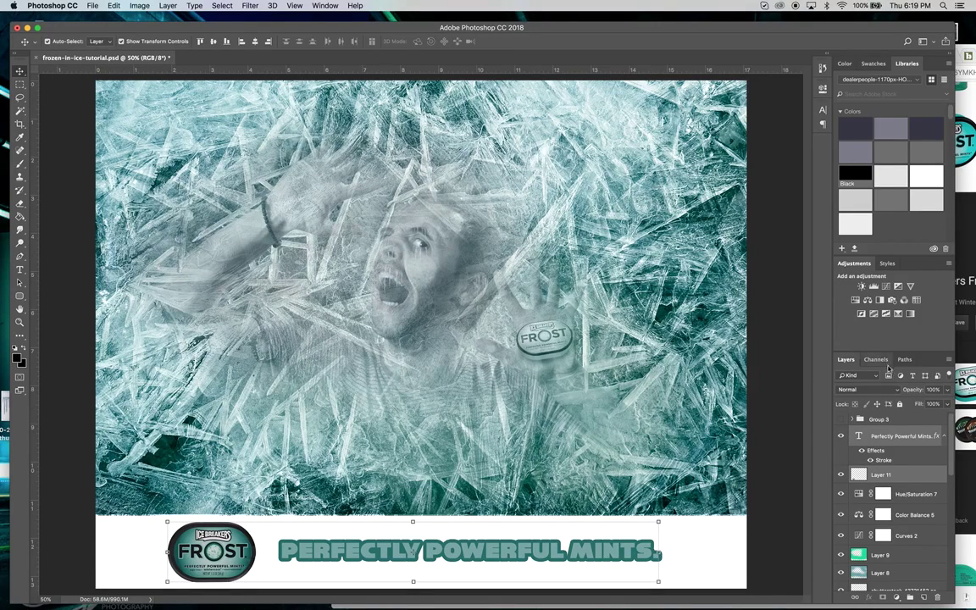
left_click(213, 42)
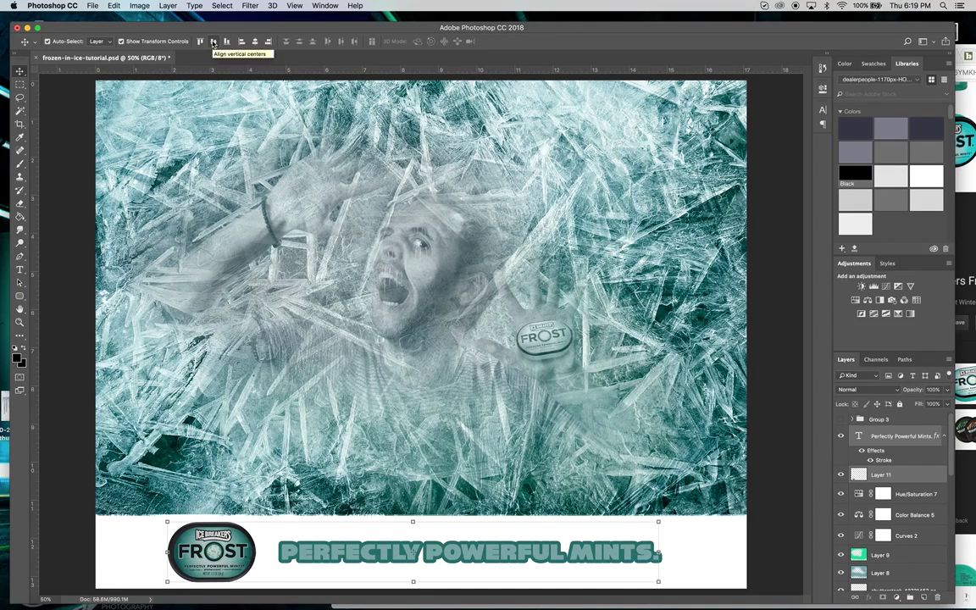
key("shift+Right")
key("shift+Right")
key("shift+Right")
key("shift+Right")
key("shift+Right")
key("shift+Right")
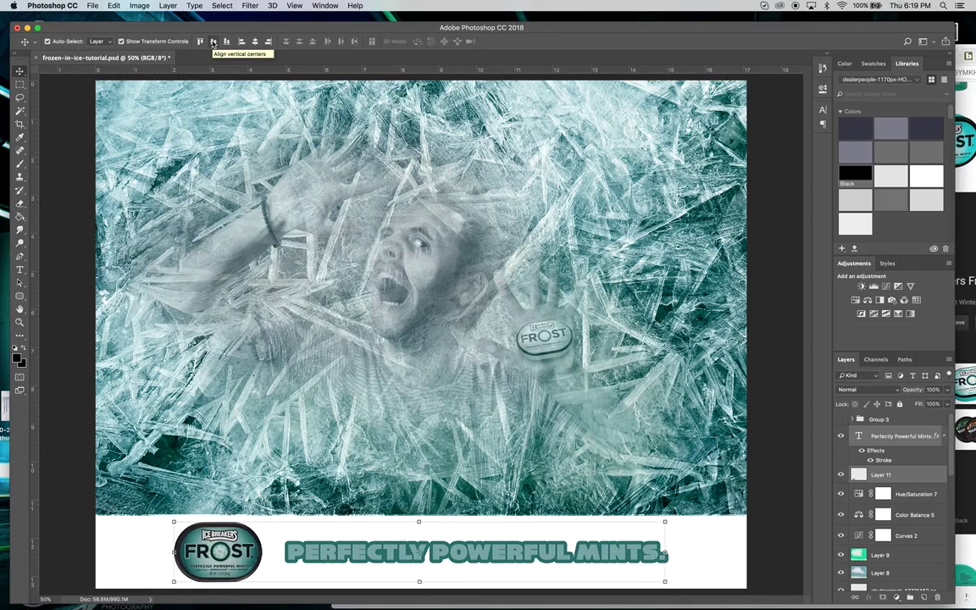
key("shift+Right")
key("shift+Right")
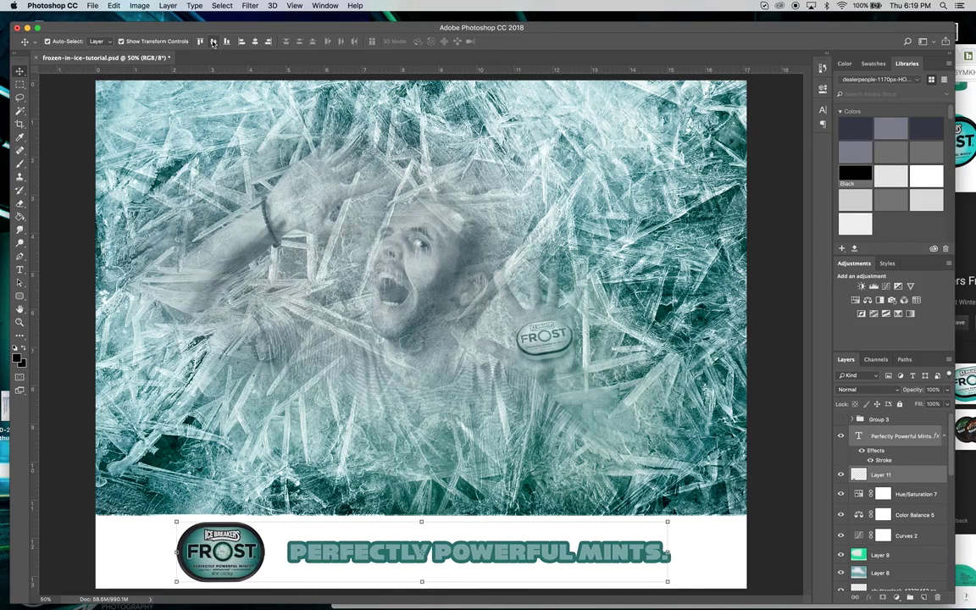
left_click(68, 333)
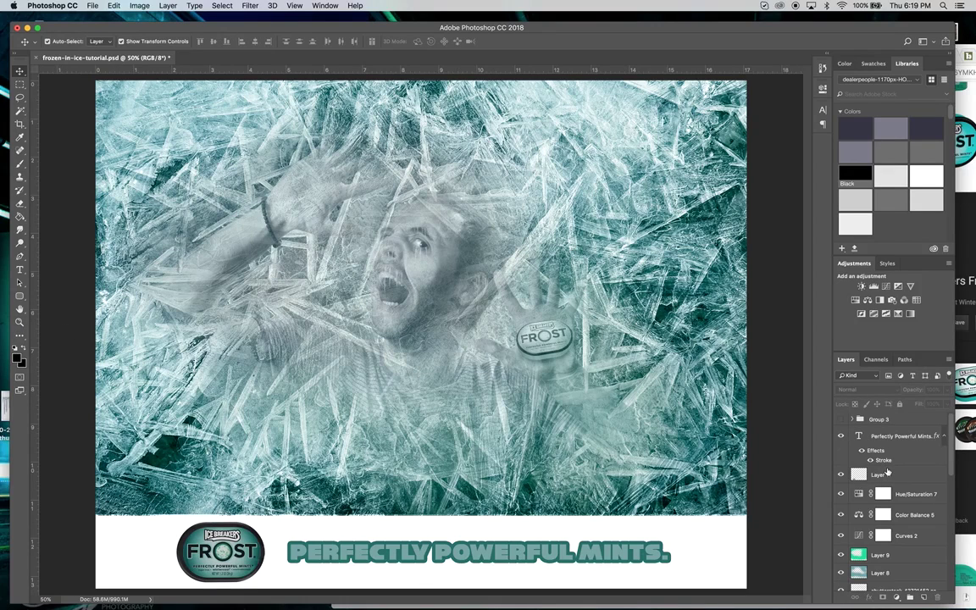
- Duplicate every layer from the tagline down to the man's masked layer, and merge the copies into one layer on top
left_click(893, 436)
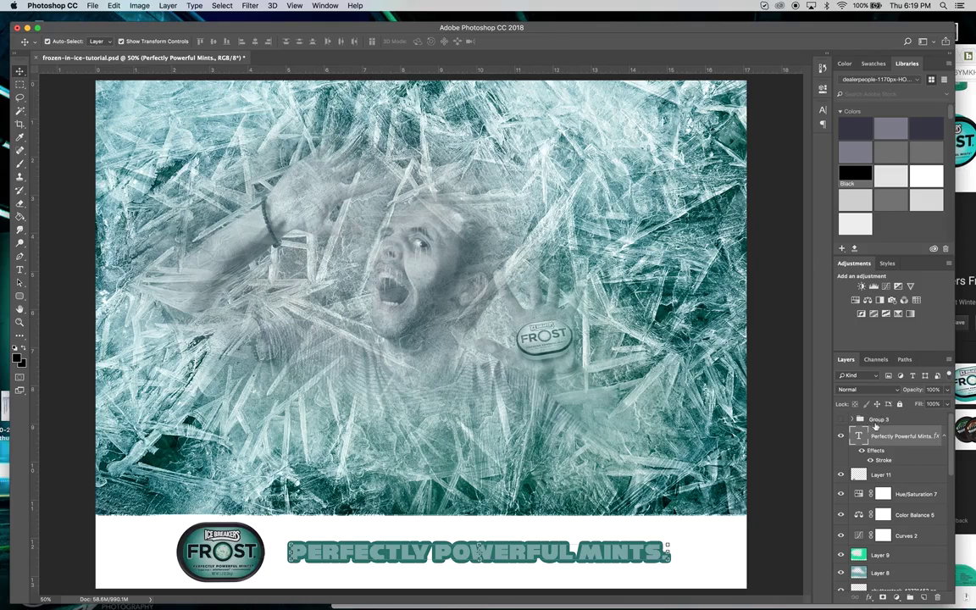
scroll(892, 486, "down", 8)
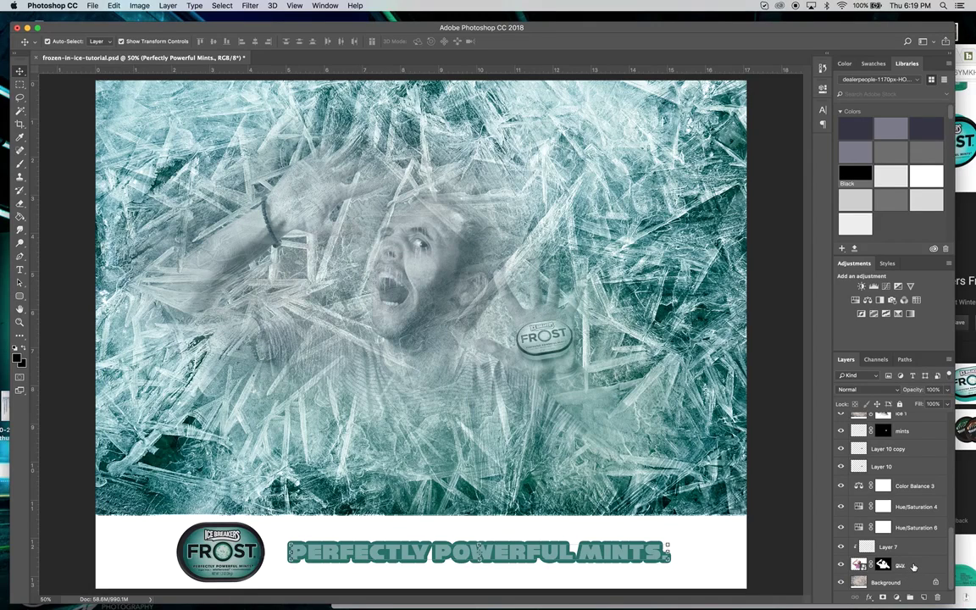
left_click(914, 566)
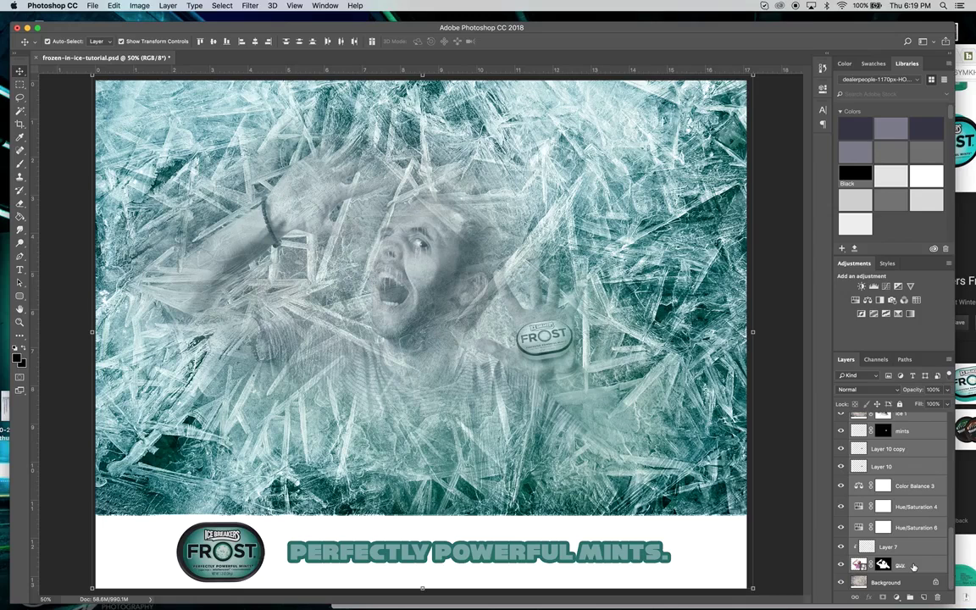
left_click_drag(913, 567, 925, 599)
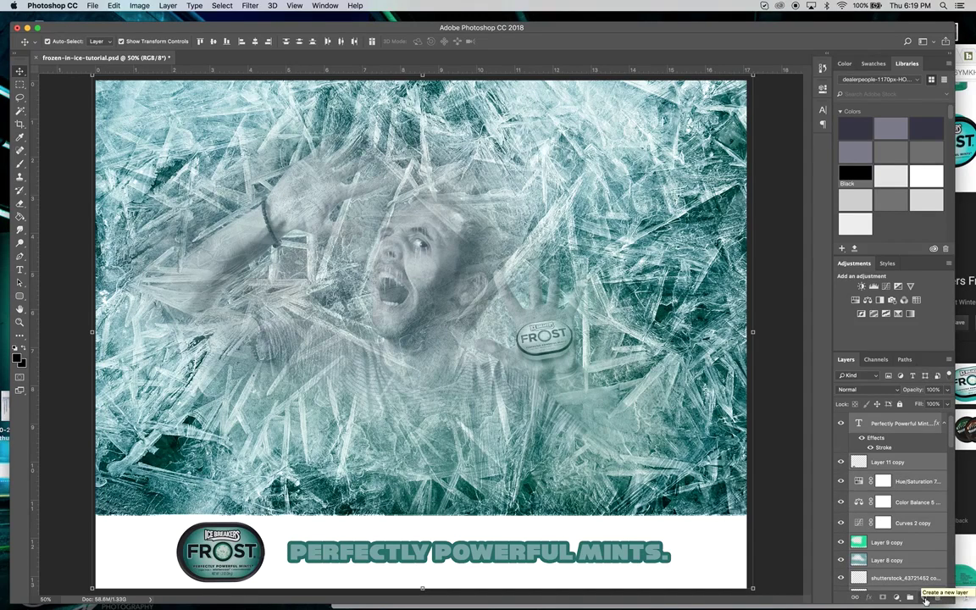
key("super+e")
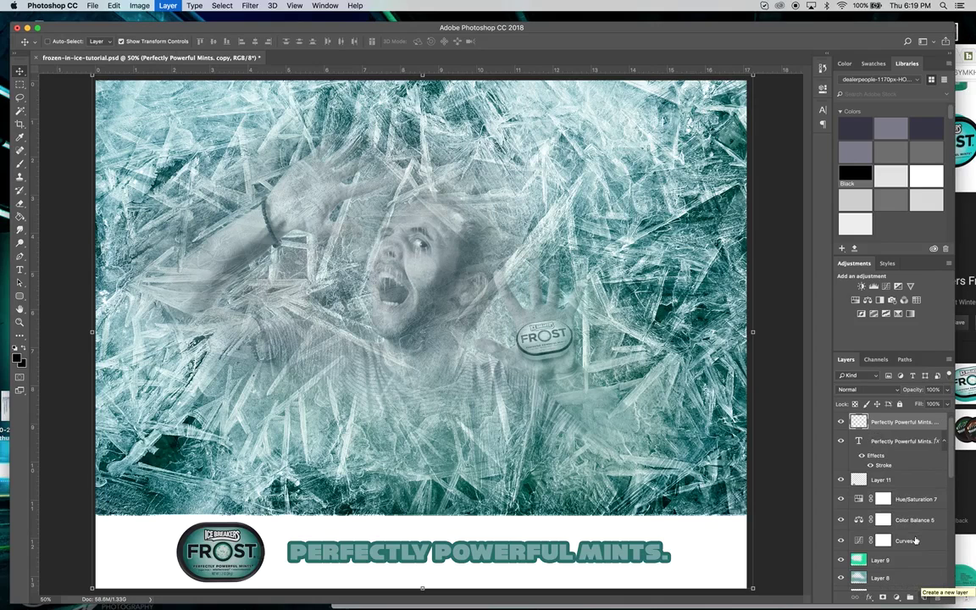
left_click(840, 422)
left_click(840, 422)
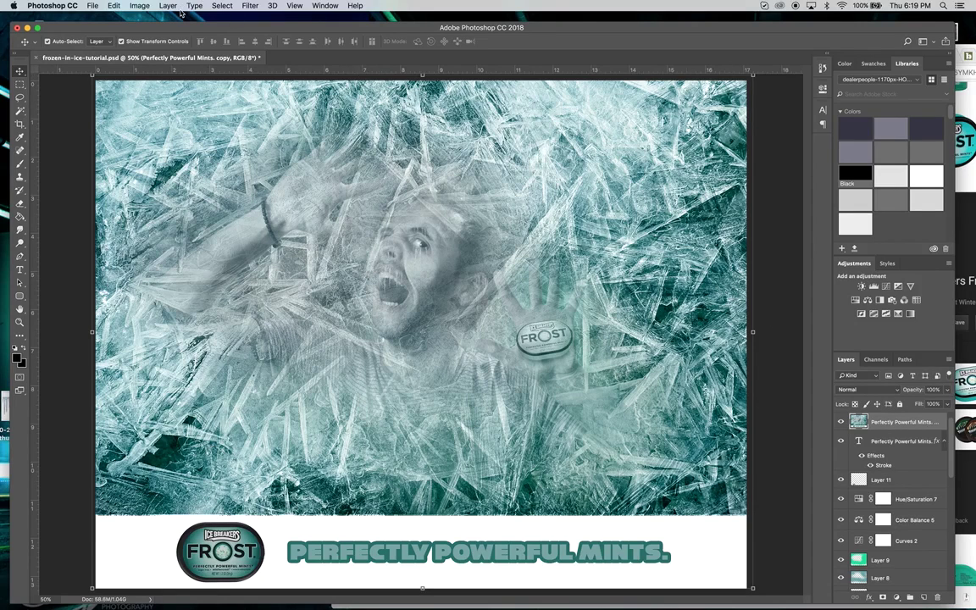
- Apply a High Pass filter with a 5.4-pixel radius to the merged copy layer
left_click(221, 6)
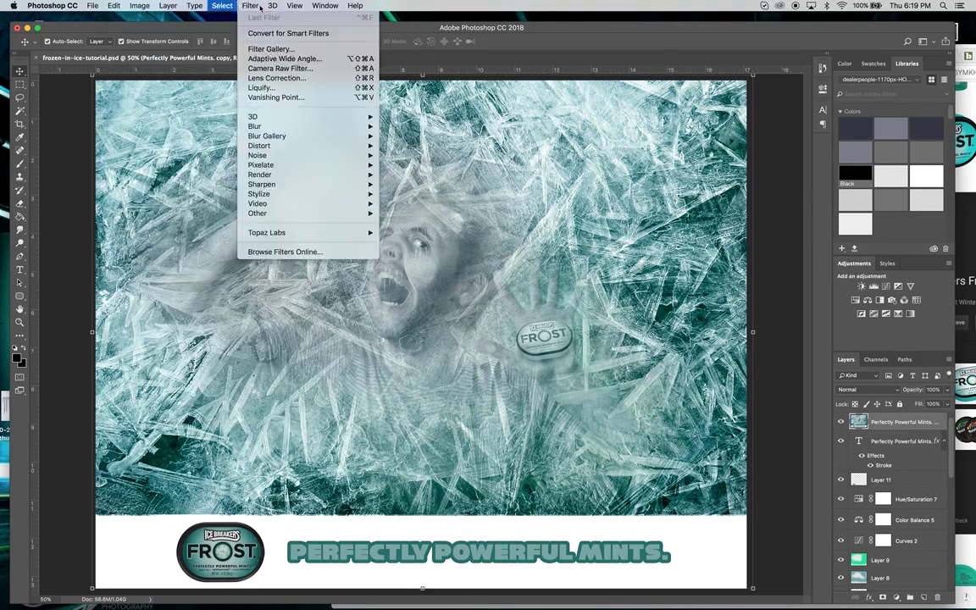
mouse_move(143, 36)
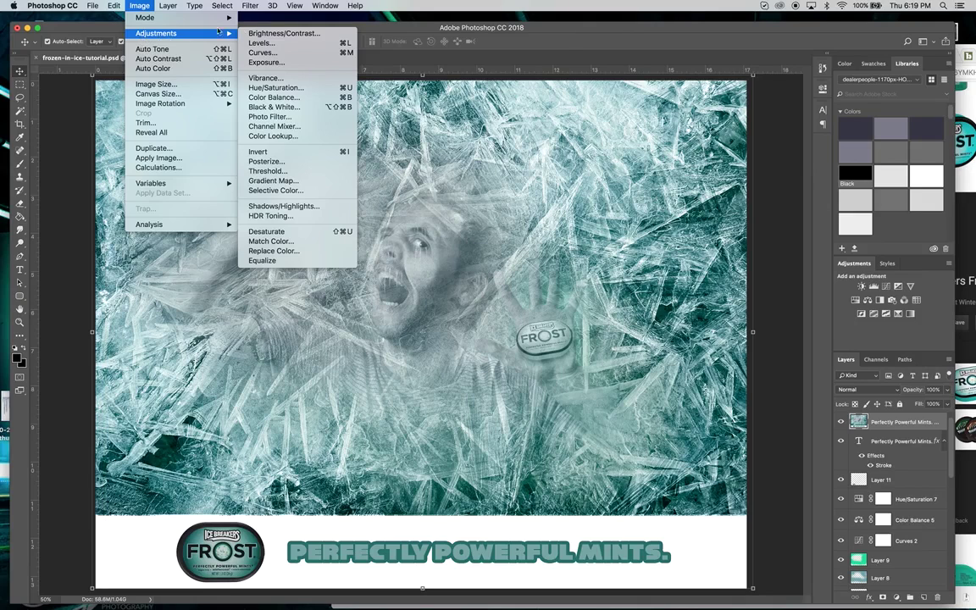
mouse_move(259, 6)
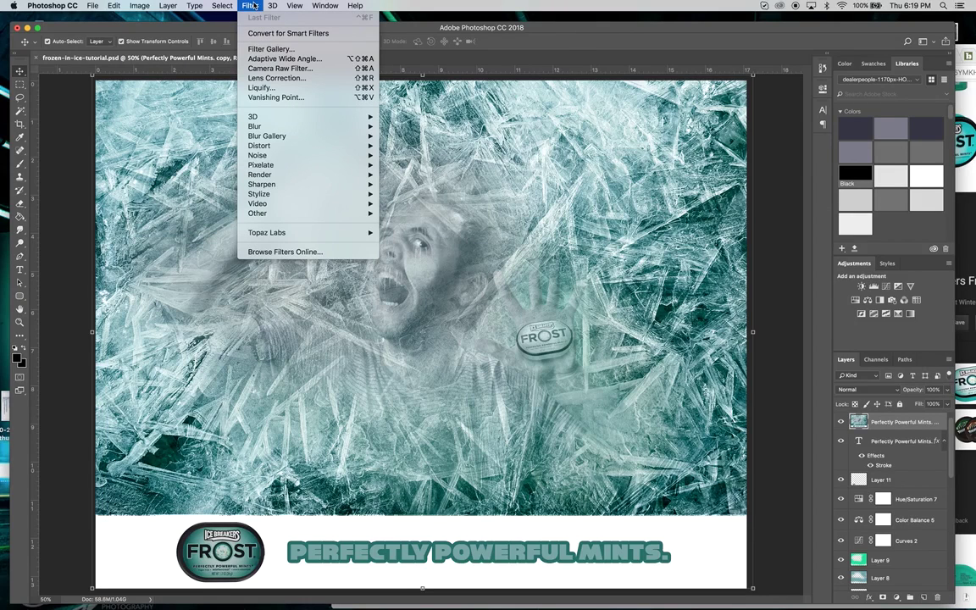
mouse_move(259, 160)
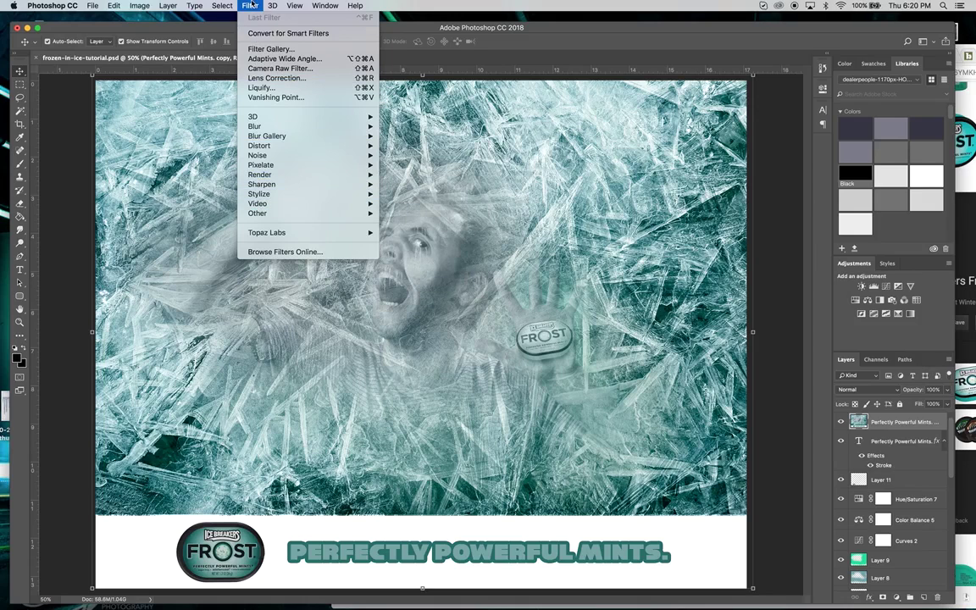
mouse_move(259, 213)
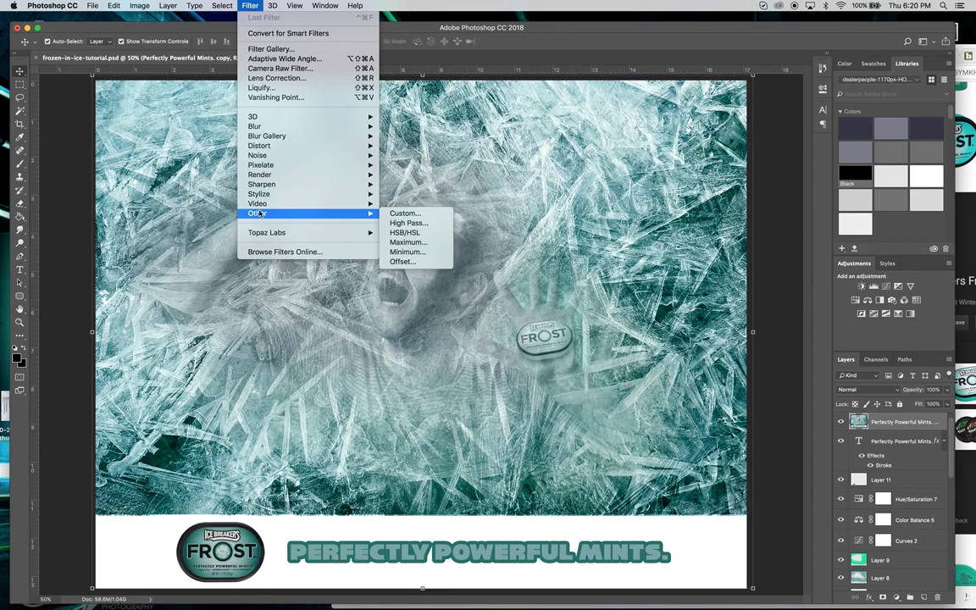
left_click(407, 223)
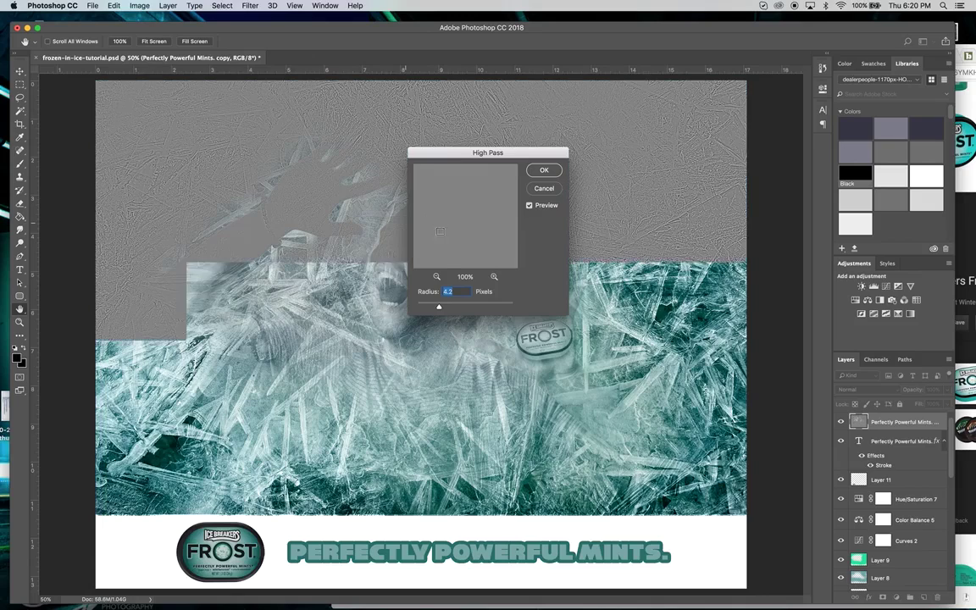
left_click_drag(457, 156, 625, 141)
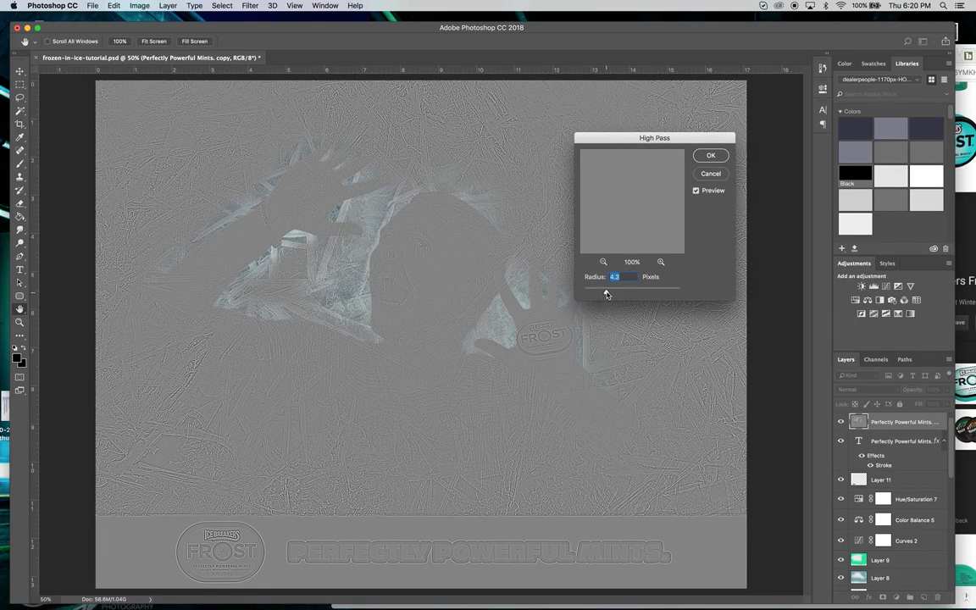
left_click_drag(605, 294, 630, 294)
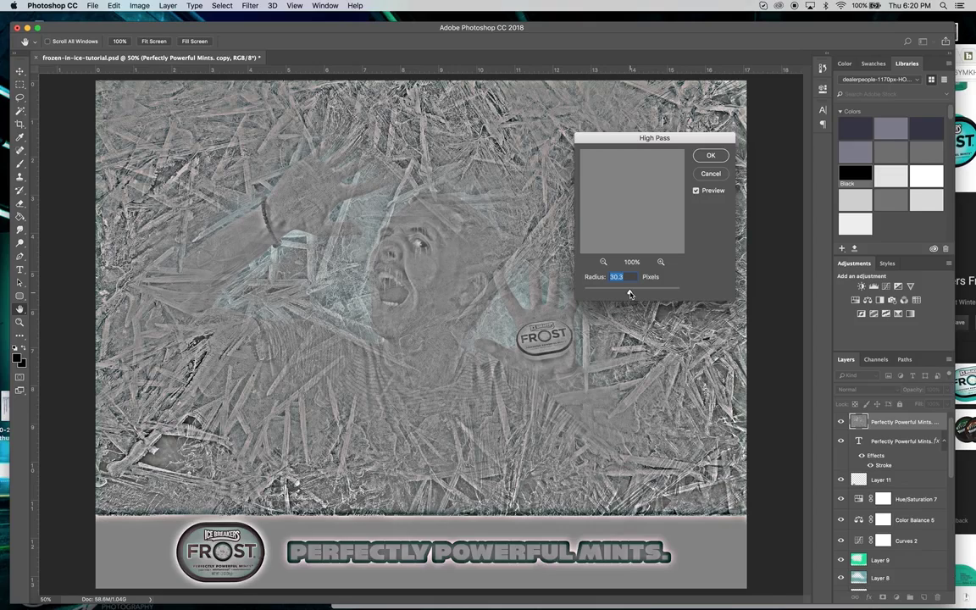
mouse_move(630, 294)
left_mouse_down()
mouse_move(603, 295)
mouse_move(611, 294)
left_mouse_up()
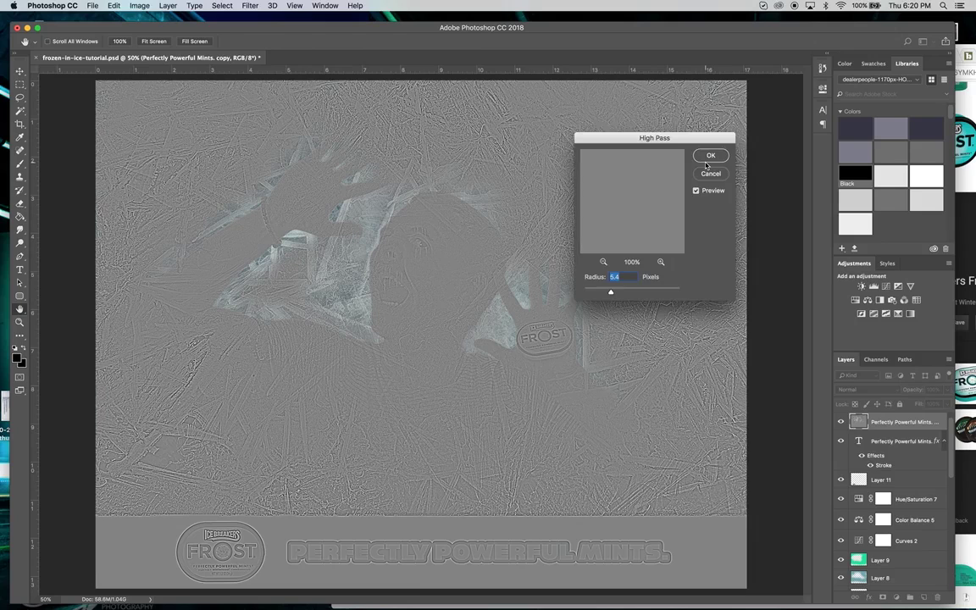
left_click(707, 165)
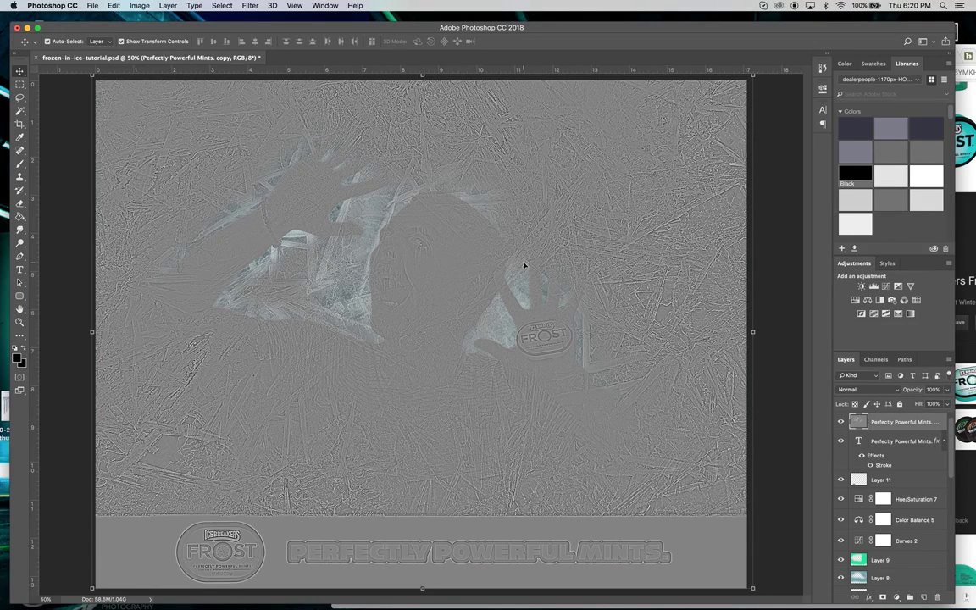
- Set the High Pass layer's blend mode to Overlay and compare the image with and without the sharpening
left_click(866, 389)
left_click(864, 500)
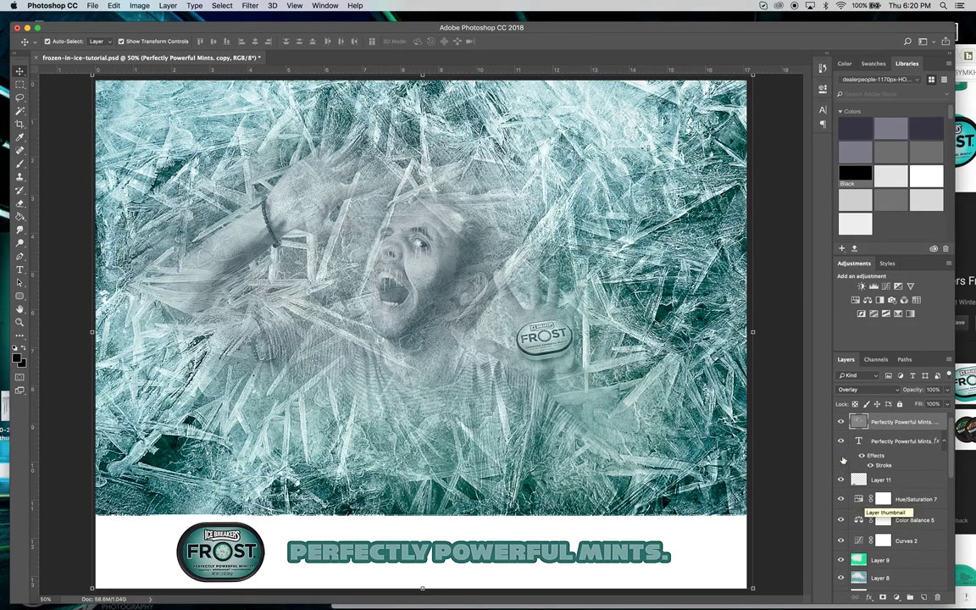
left_click(842, 422)
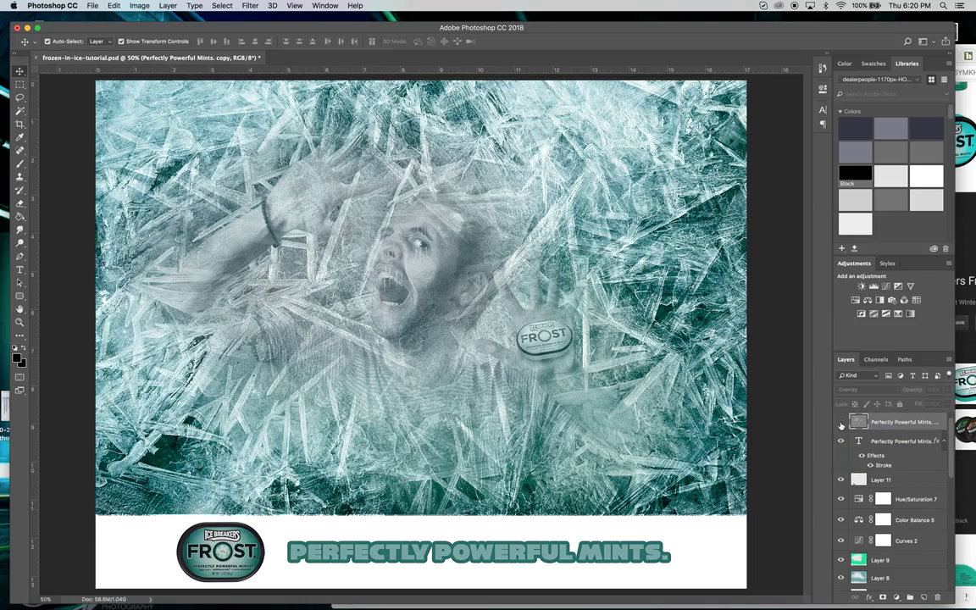
left_click(842, 423)
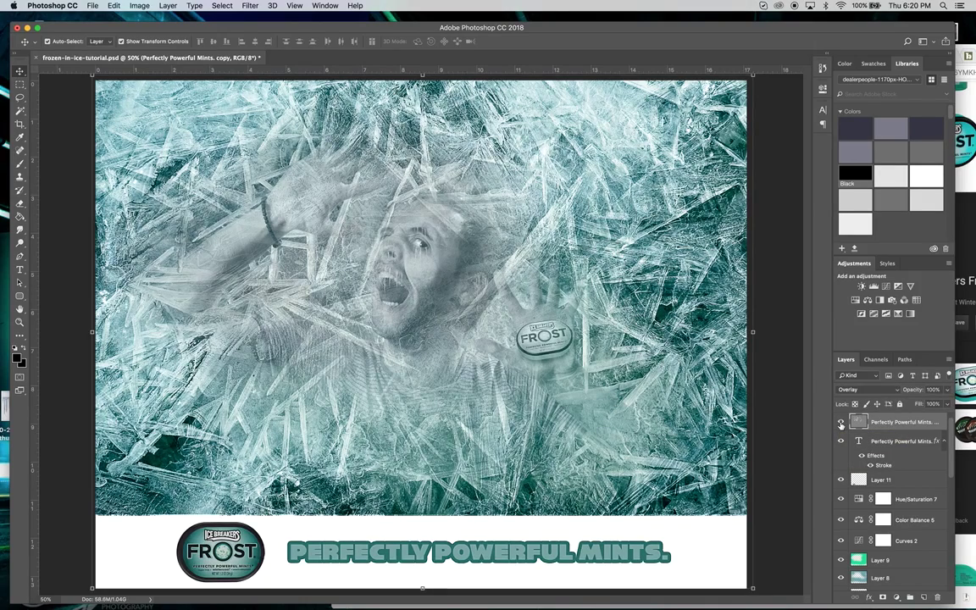
left_click(841, 423)
left_click(842, 423)
- Review the whole advertisement at 33.3% zoom with no layer selected, and look through the layer stack
left_click(21, 323)
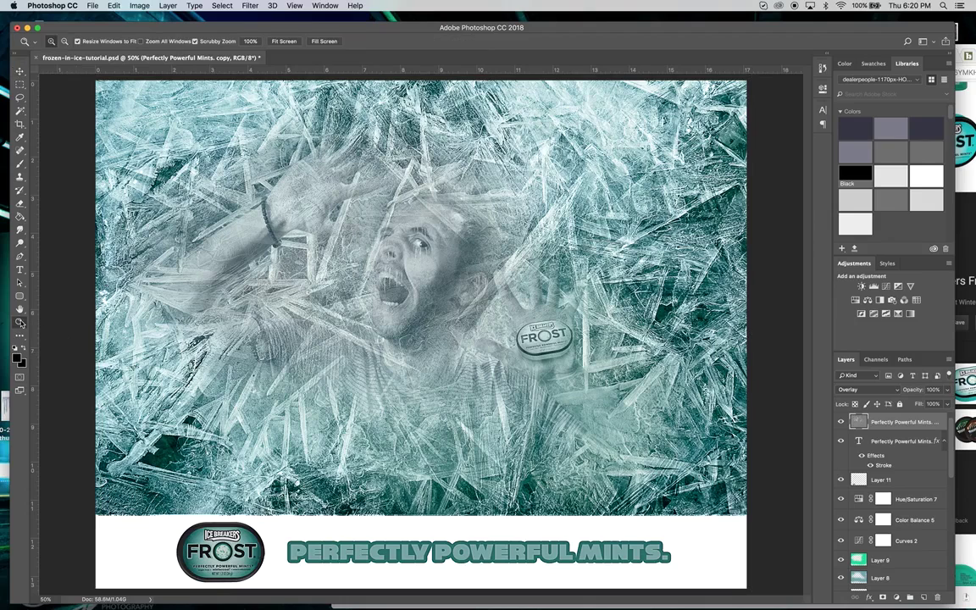
left_click(367, 395, "alt")
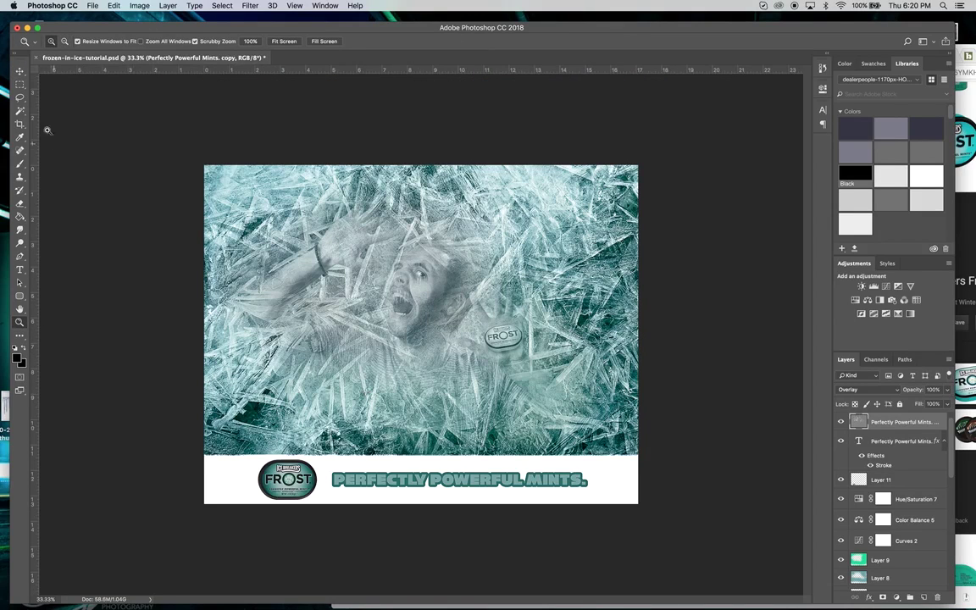
left_click(20, 72)
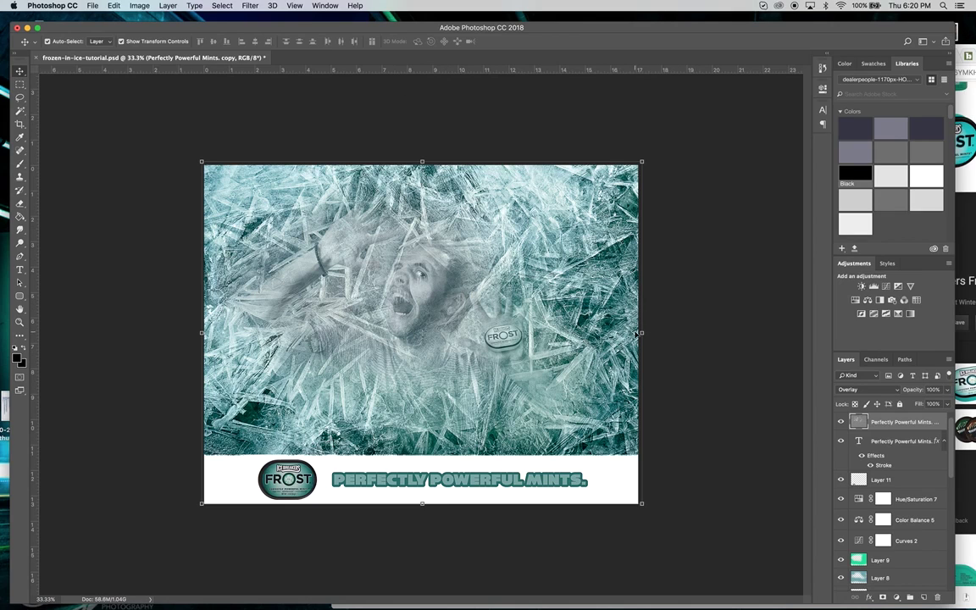
left_click(710, 203)
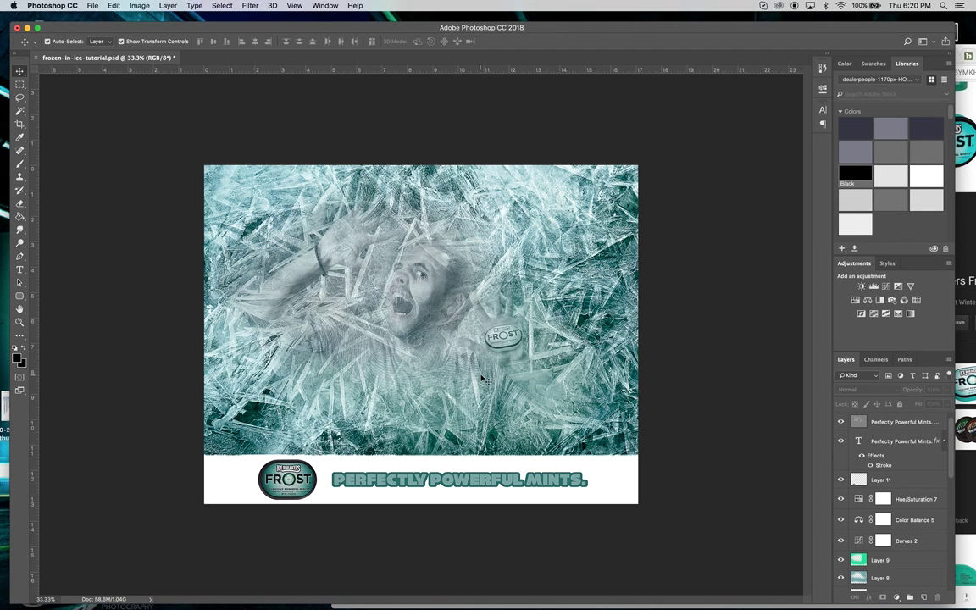
scroll(890, 489, "down", 1)
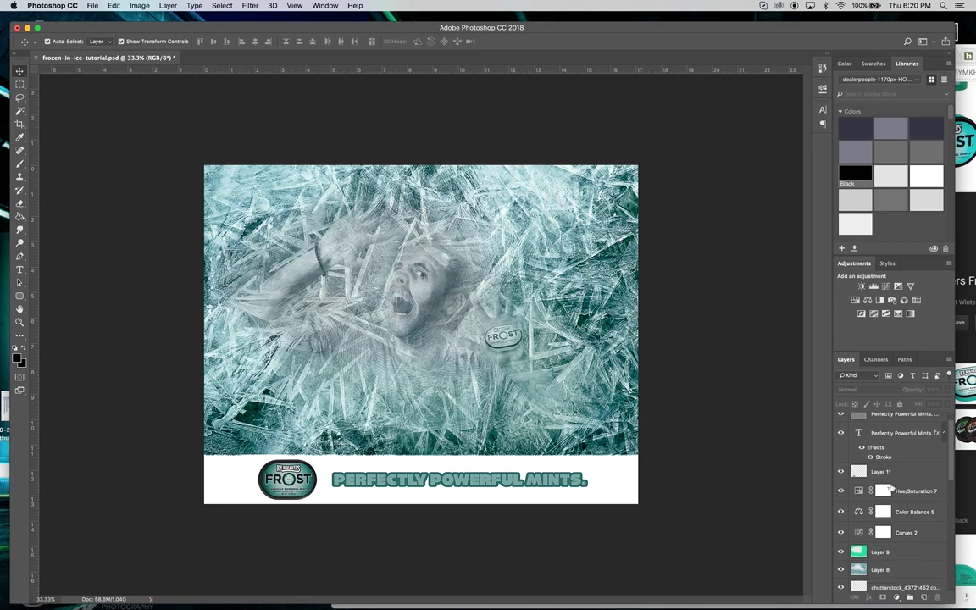
scroll(890, 489, "down", 5)
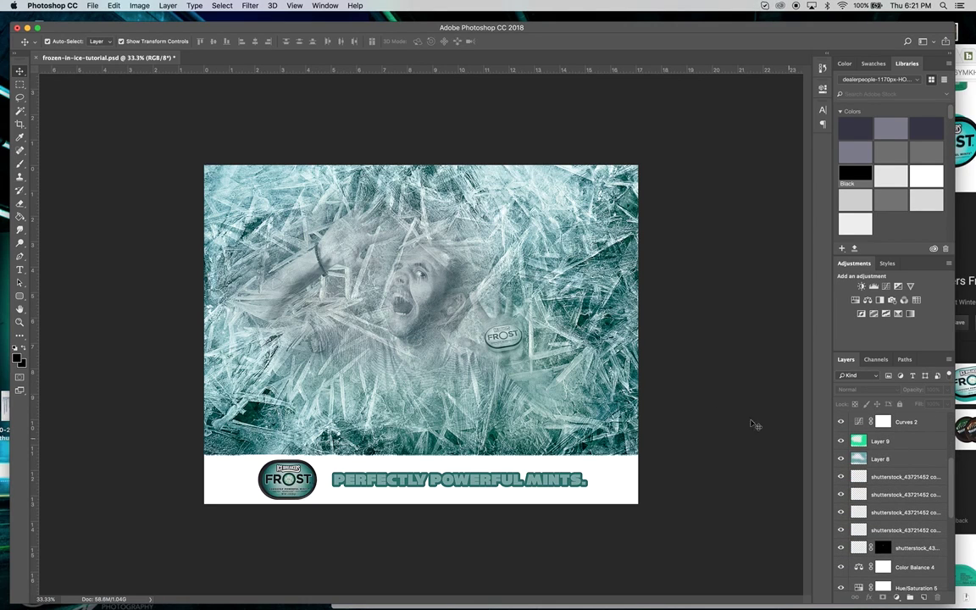